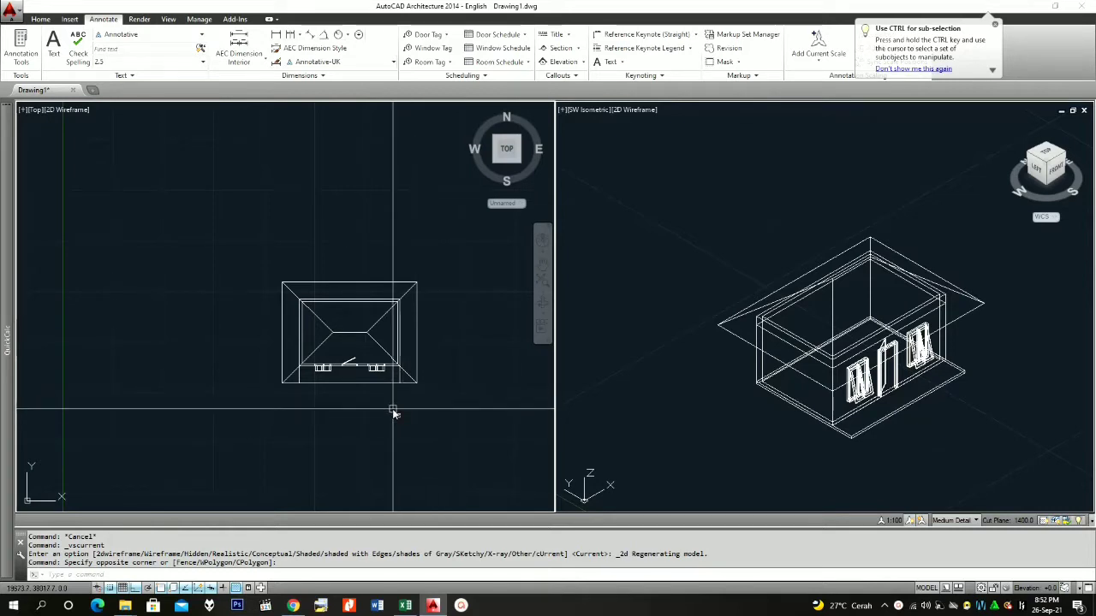
- Draw a rectangle about 4546 wide and 2730 high below the house plan in the top view
scroll(444, 412, up, 2)
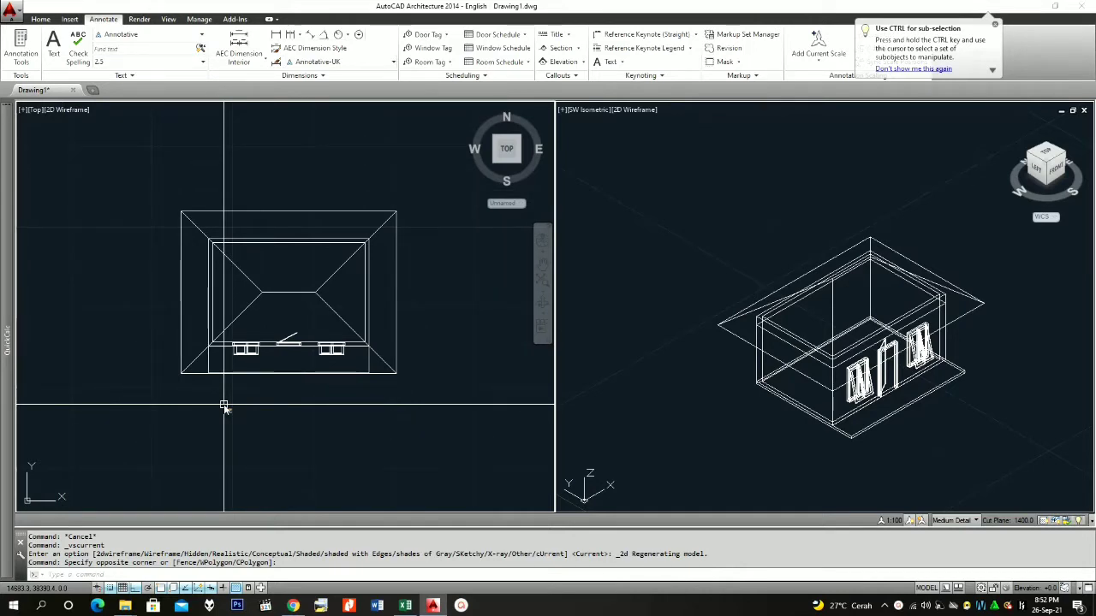
text(rec)
key(Return)
scroll(257, 377, down, 2)
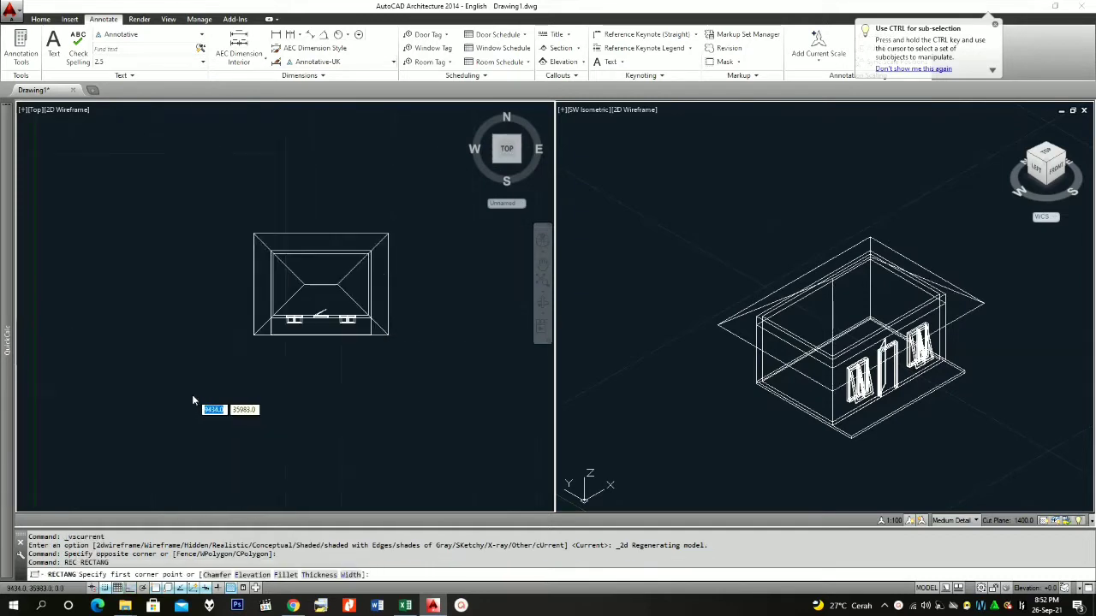
scroll(194, 401, up, 2)
click(198, 383)
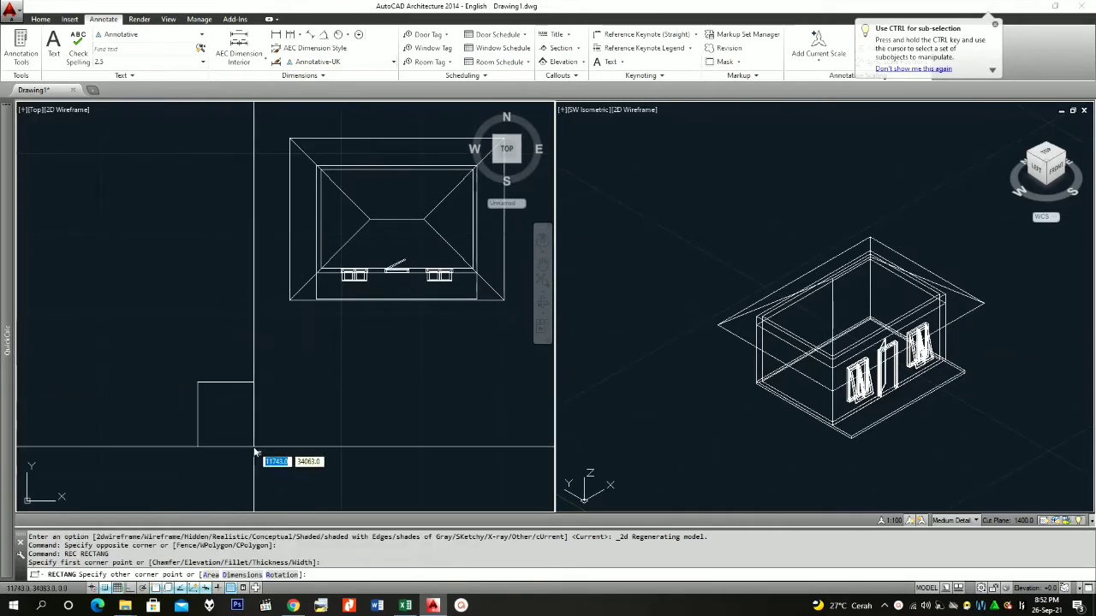
click(318, 455)
scroll(207, 388, down, 2)
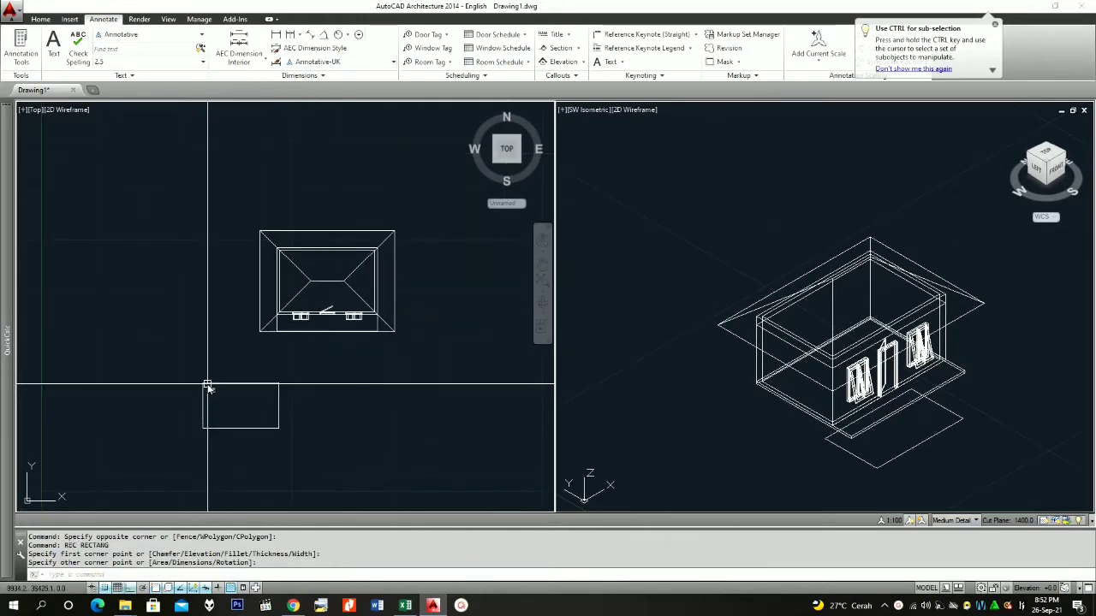
- Draw a closed, irregular six-sided polyline beside the rectangle with Ortho off, ending at its start point
scroll(349, 404, up, 2)
scroll(345, 398, down, 3)
scroll(301, 394, up, 3)
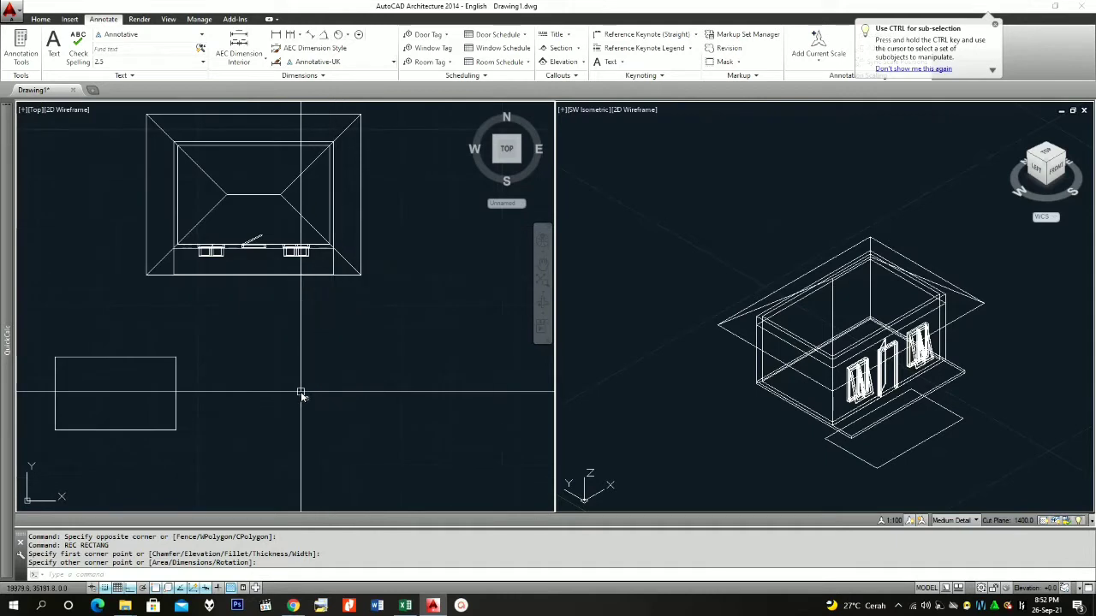
text(pl)
key(Return)
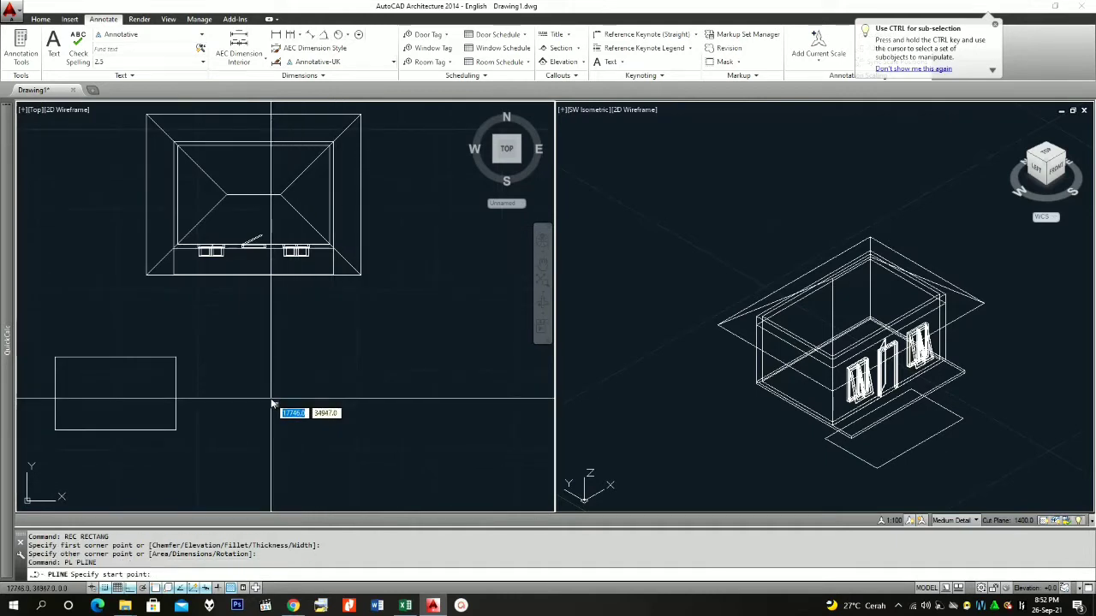
click(271, 397)
key(F8)
click(310, 360)
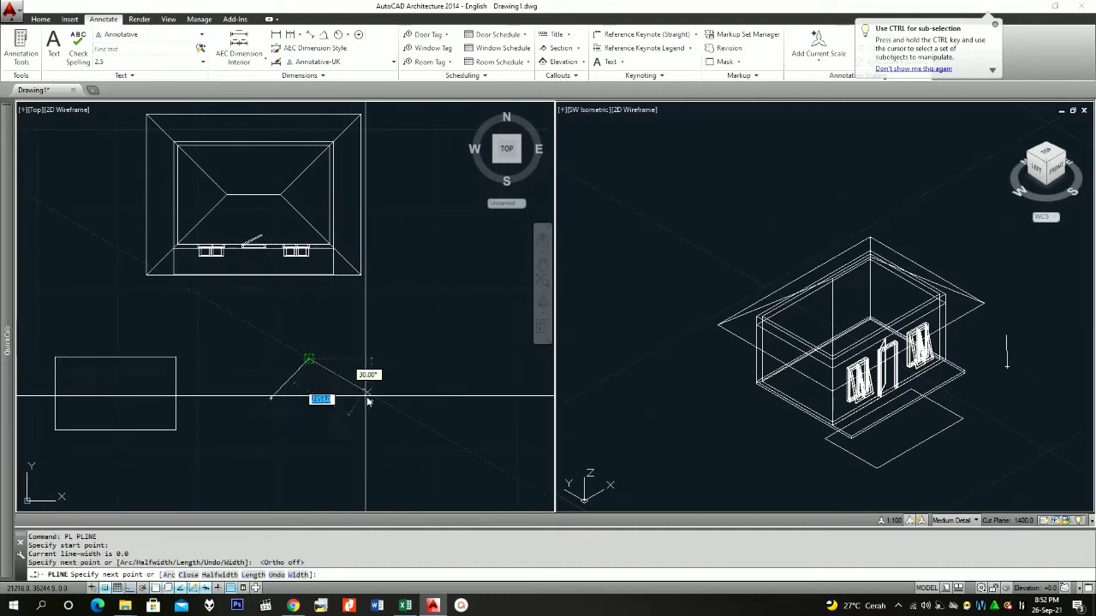
click(370, 394)
click(410, 349)
click(427, 446)
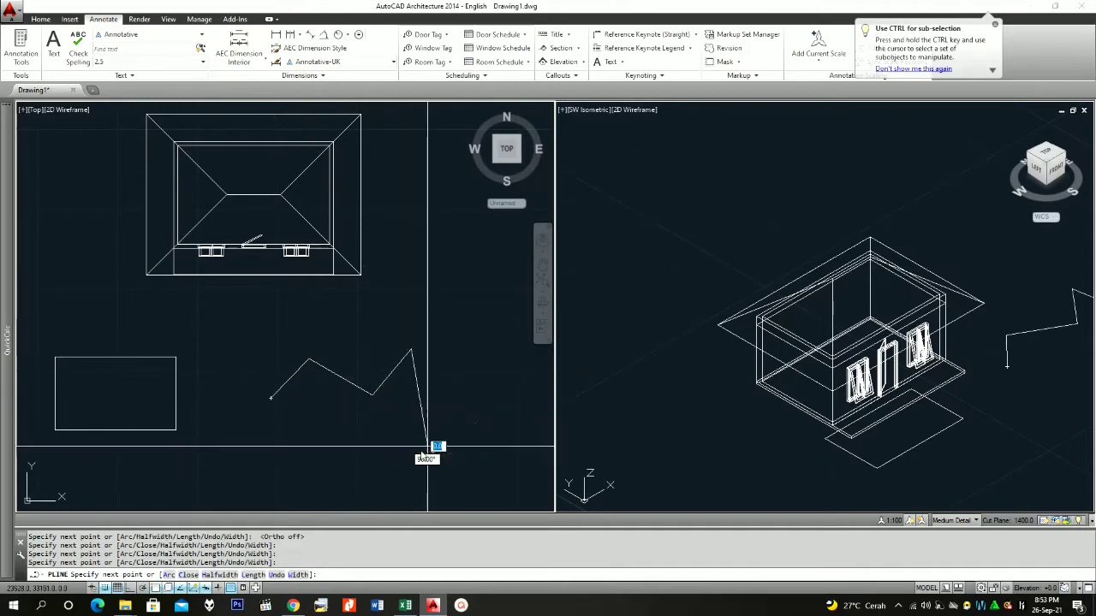
click(321, 476)
click(270, 397)
key(Return)
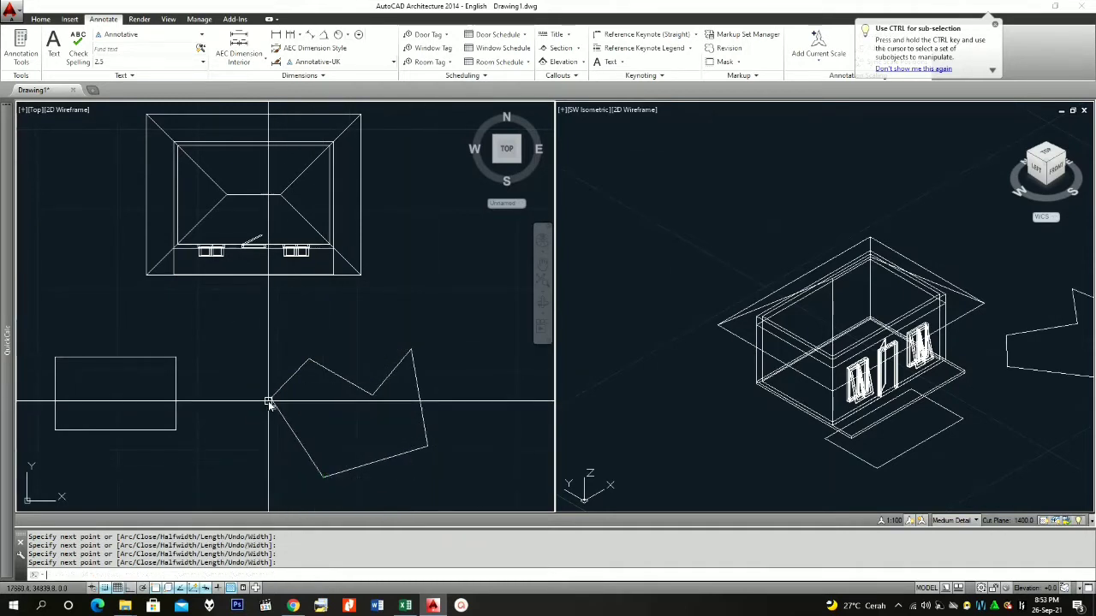
- Draw a circle beside the irregular polyline in the top view
scroll(207, 361, down, 2)
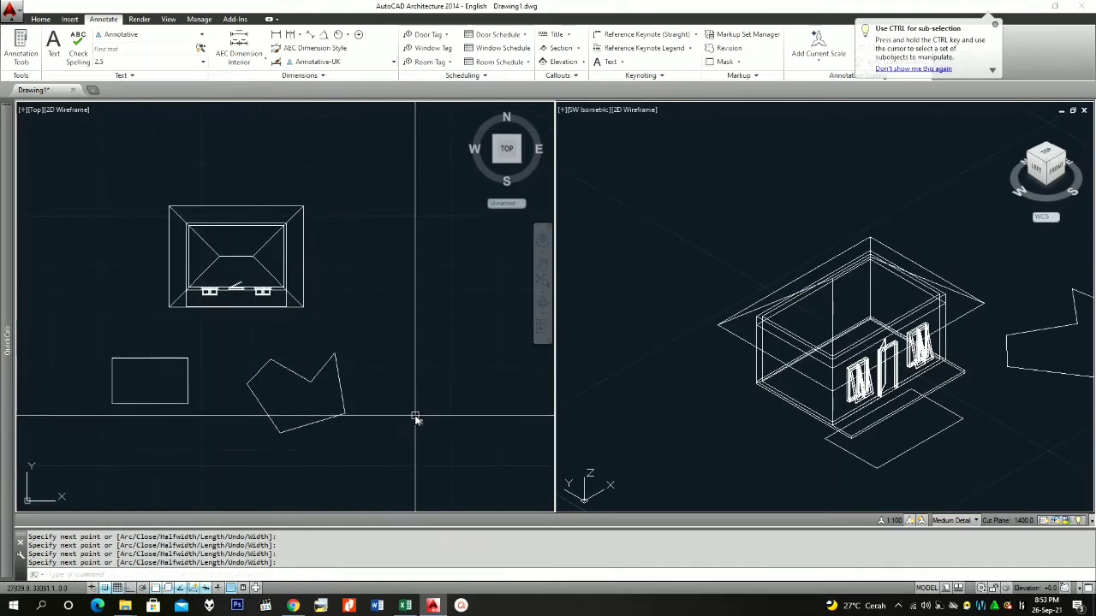
text(c)
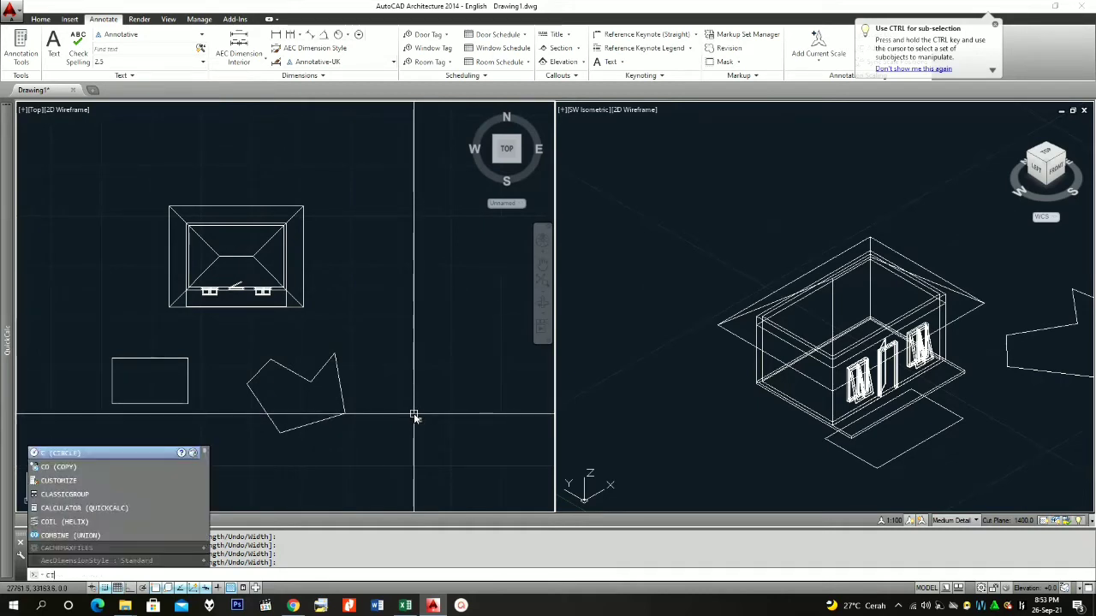
key(Return)
click(389, 383)
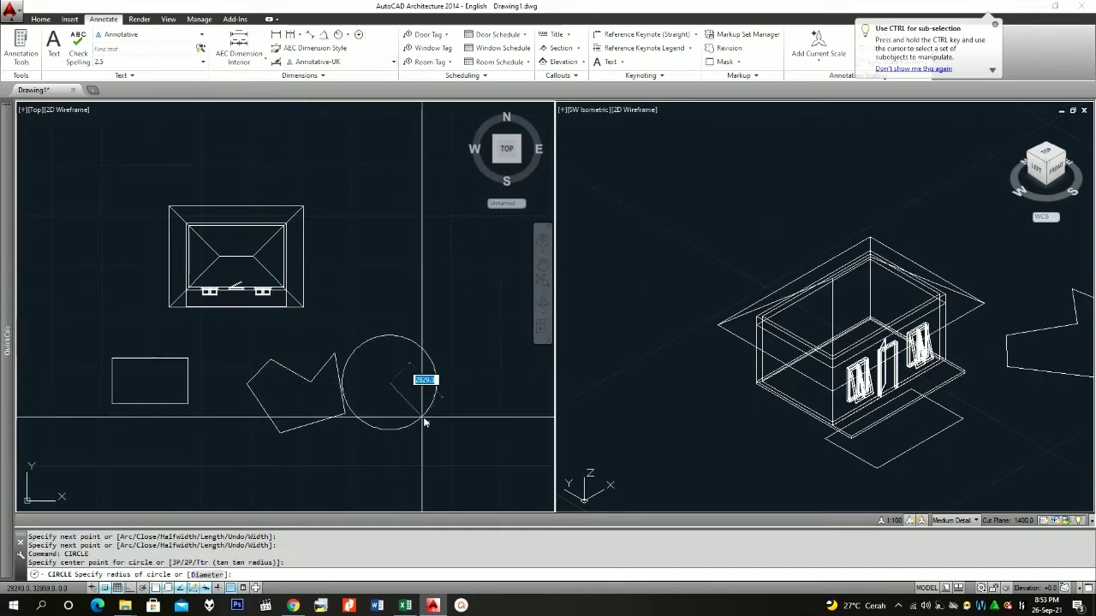
click(419, 401)
- Move the circle by its centre farther away from the irregular polyline to leave a clear gap
drag(432, 432, 379, 385)
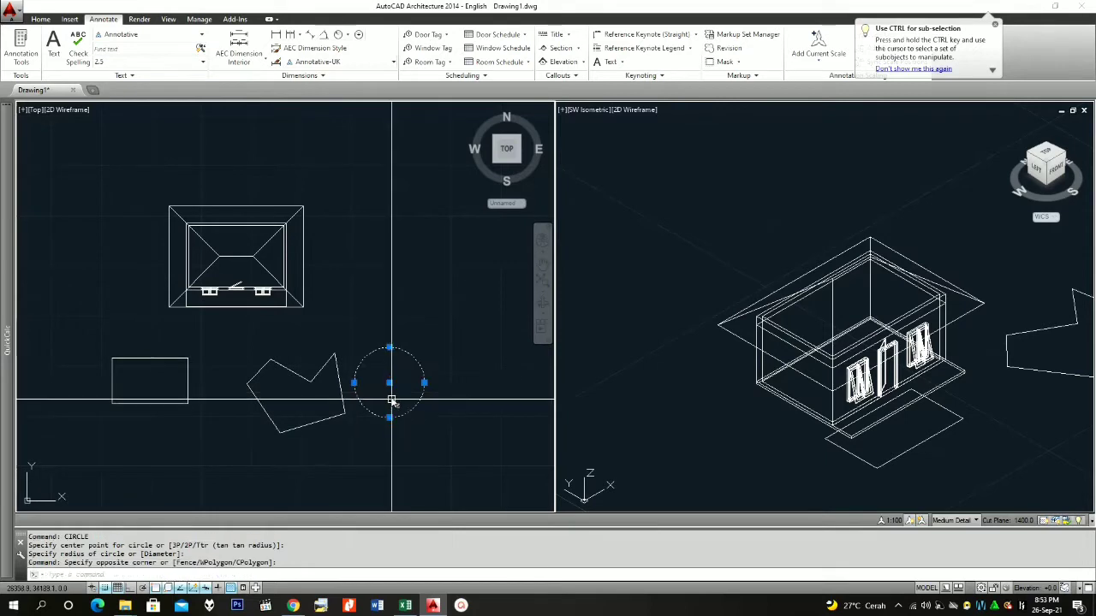
text(m)
key(Return)
click(389, 382)
click(436, 392)
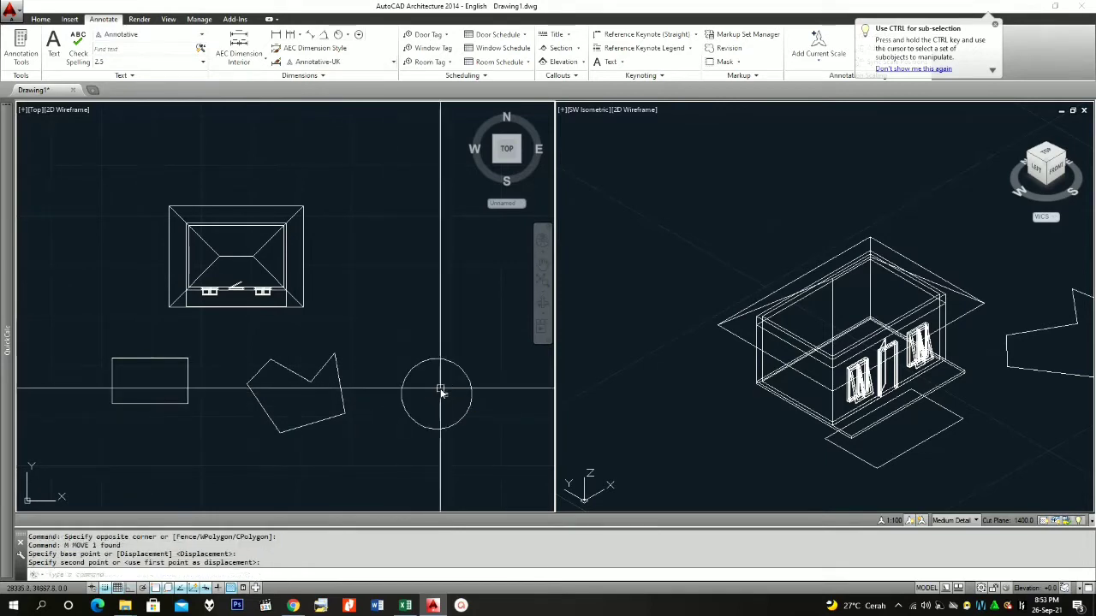
scroll(431, 334, down, 3)
scroll(432, 379, up, 6)
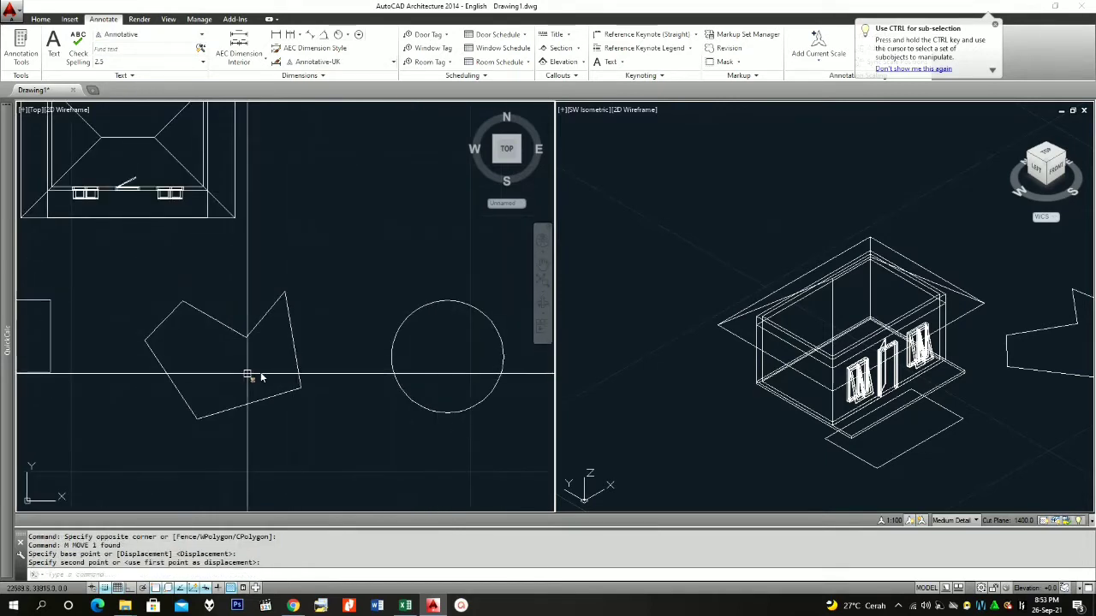
key(Return)
key(Escape)
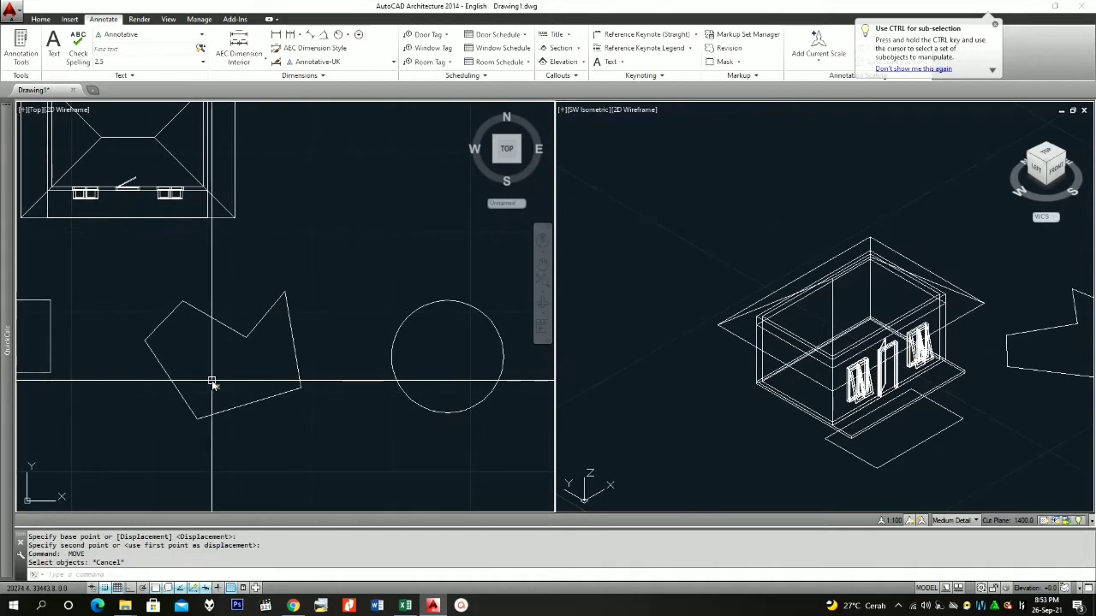
text(REC)
key(Return)
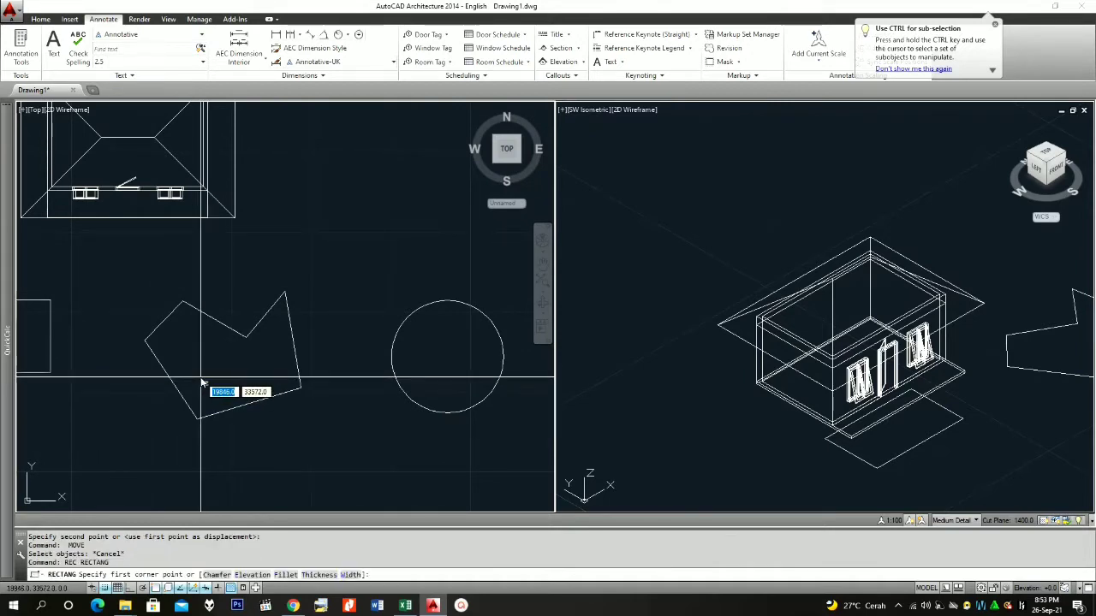
scroll(363, 356, down, 1)
key(Escape)
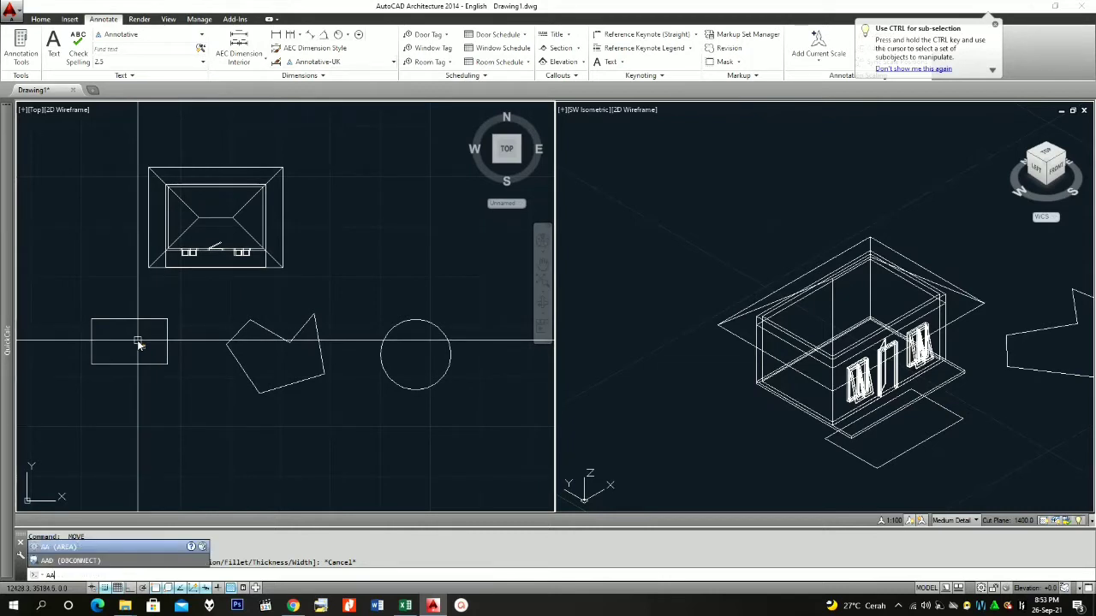
- Measure the rectangle's area and perimeter using the Area command's Object option
key(Return)
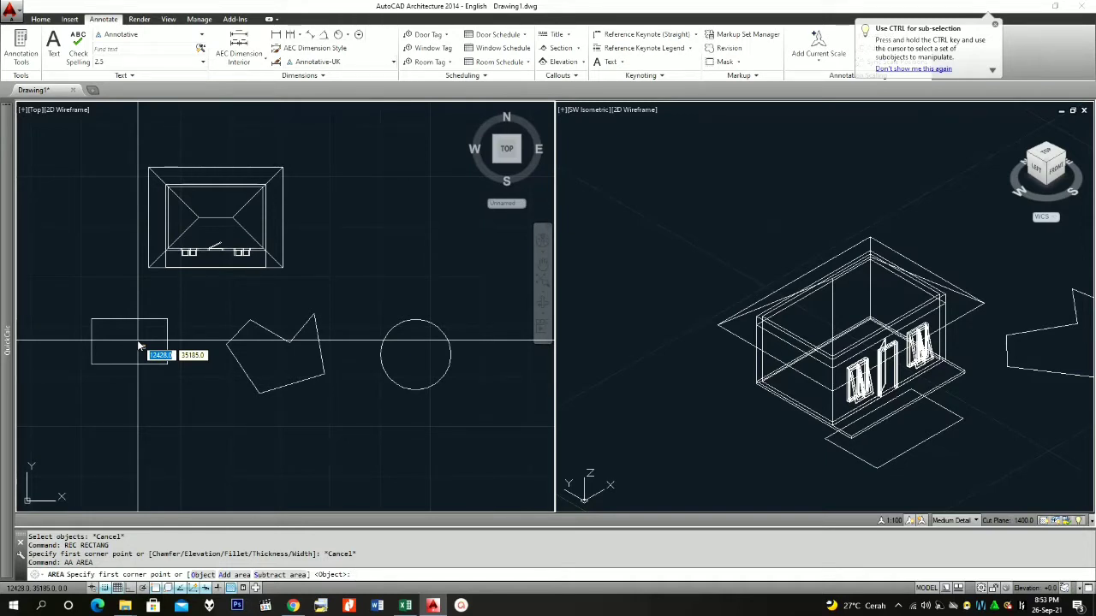
text(O)
key(Return)
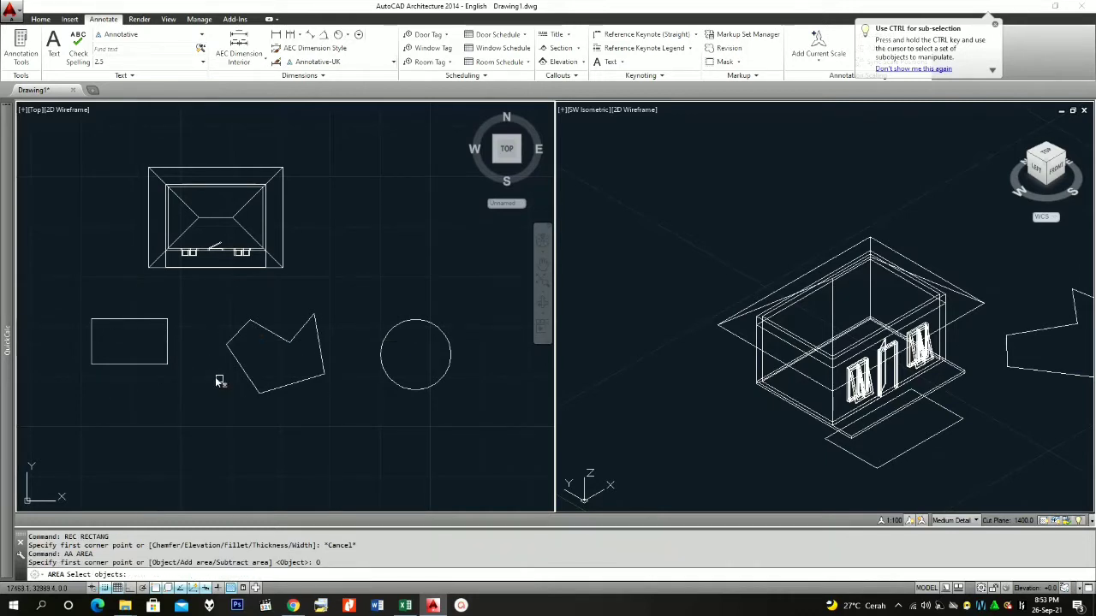
click(161, 322)
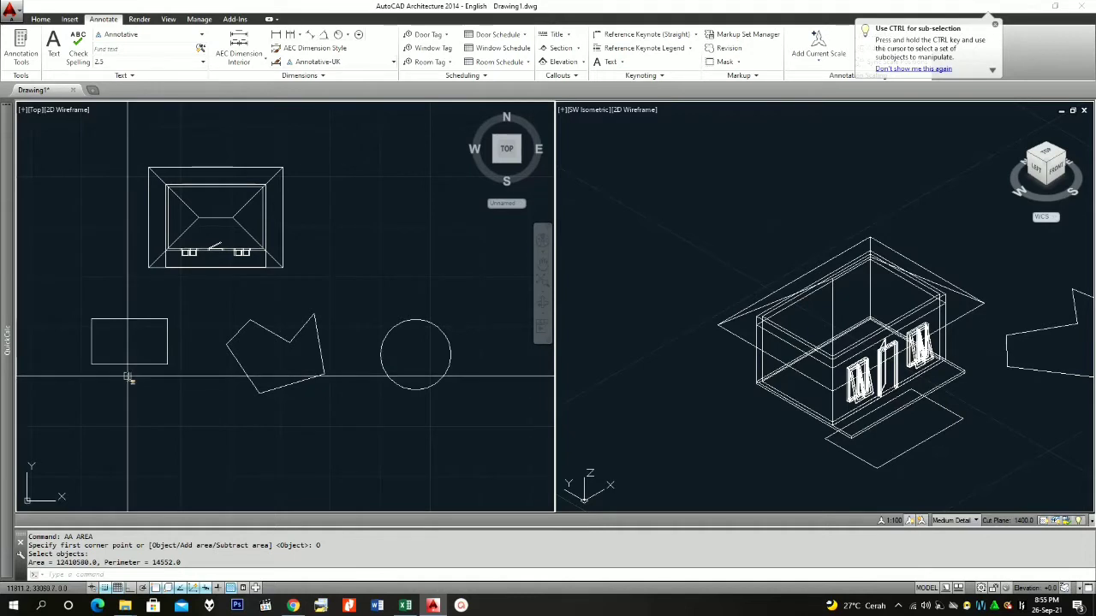
- Add a vertical linear dimension for the rectangle's height outside its left edge
scroll(128, 376, up, 2)
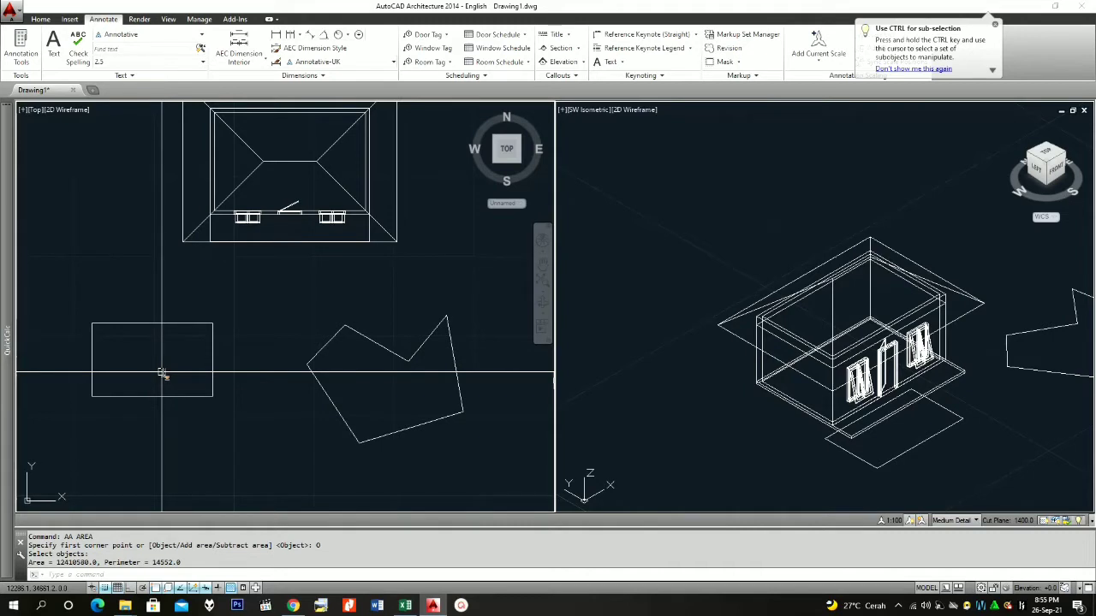
text(dli)
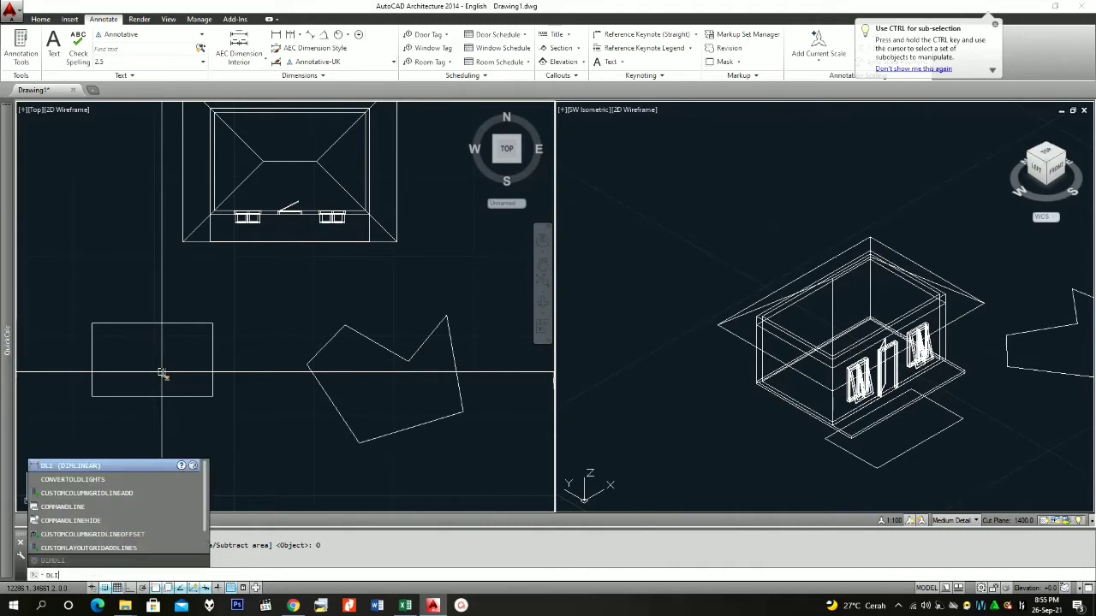
key(Return)
click(92, 396)
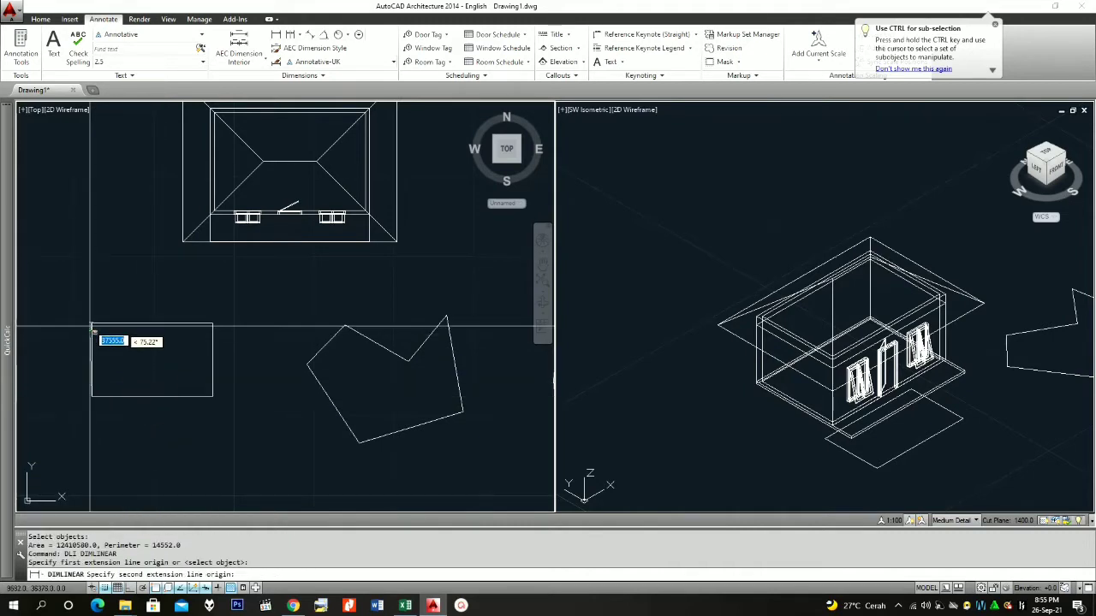
click(91, 322)
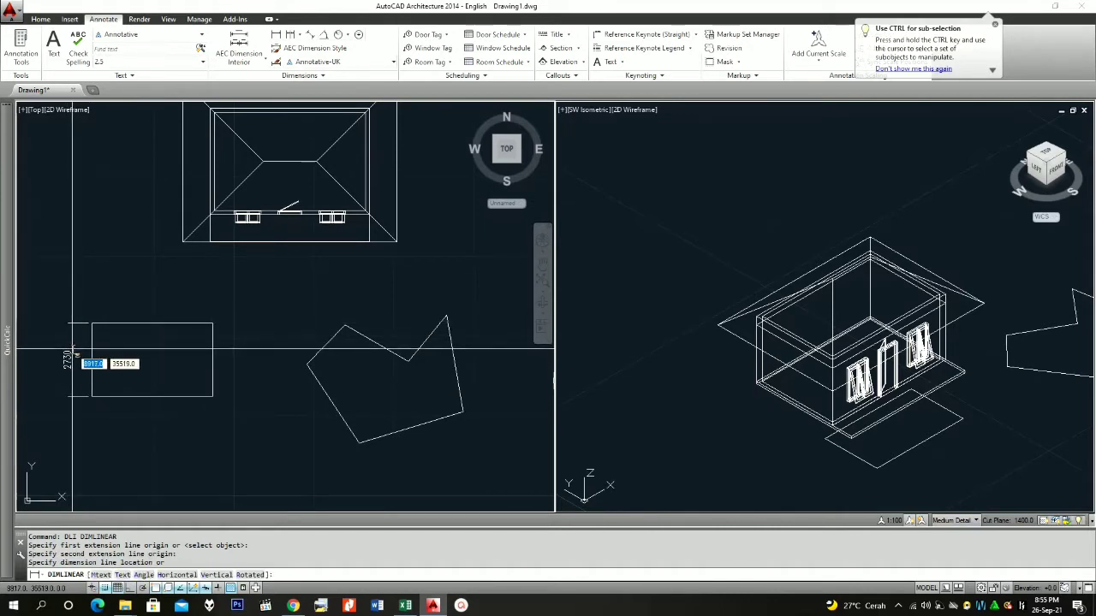
click(76, 360)
- Add a horizontal linear dimension for the rectangle's length below its lower edge
scroll(100, 402, up, 2)
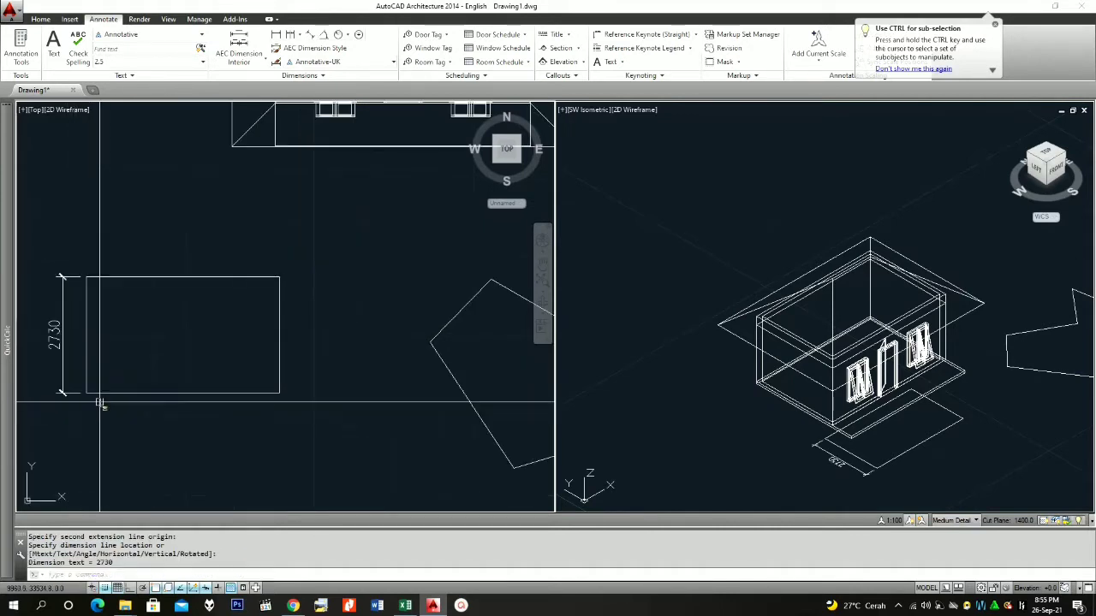
key(Return)
click(86, 394)
click(279, 394)
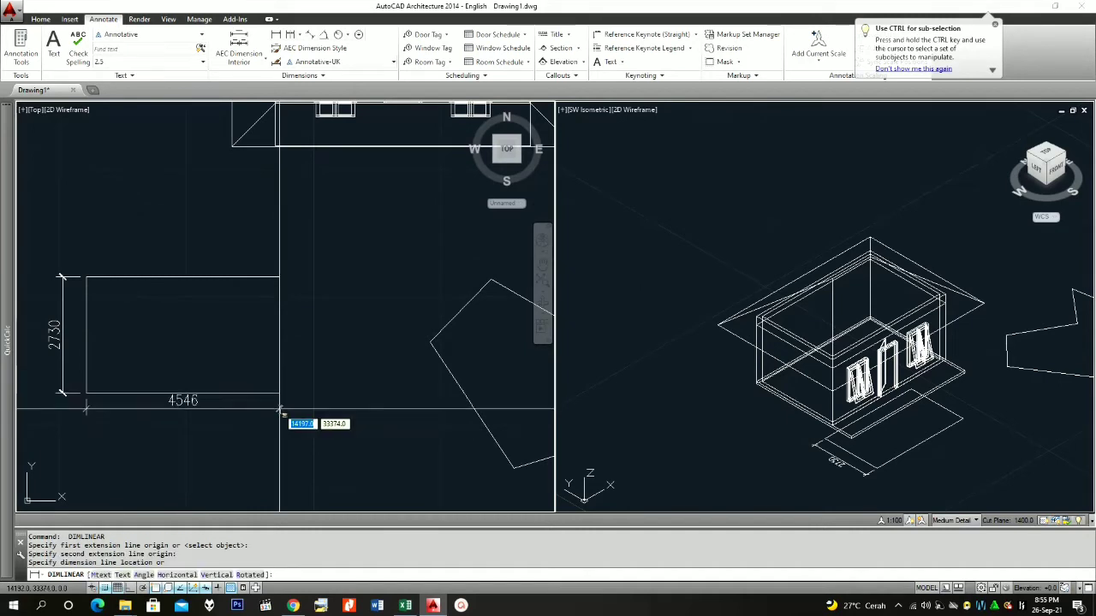
click(296, 416)
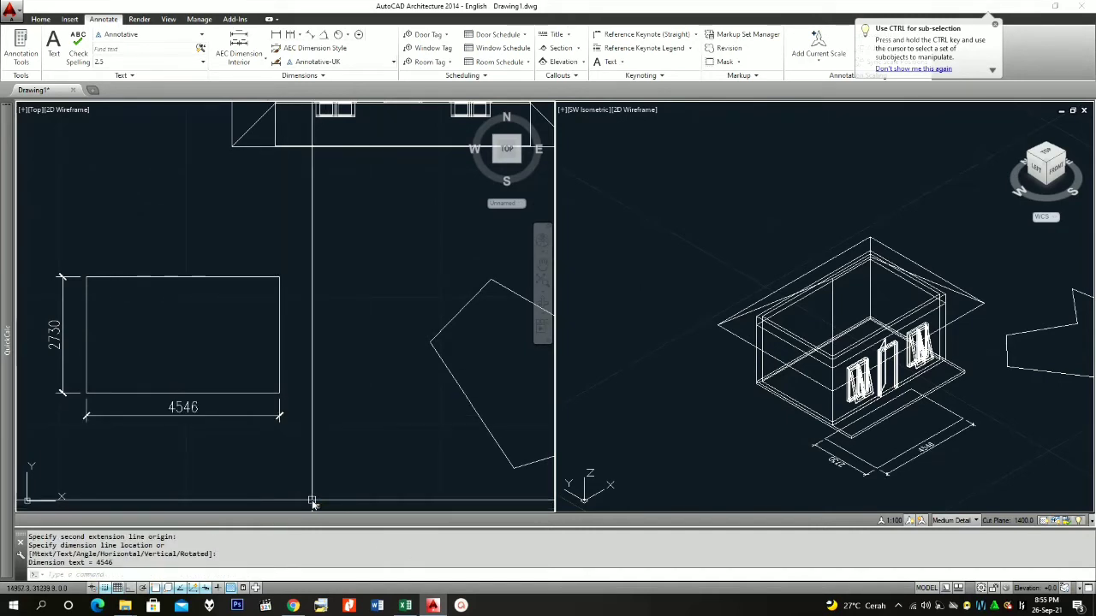
- Switch to the Excel workbook and enter 2.73 in cell C4 under the L heading
click(405, 606)
click(103, 160)
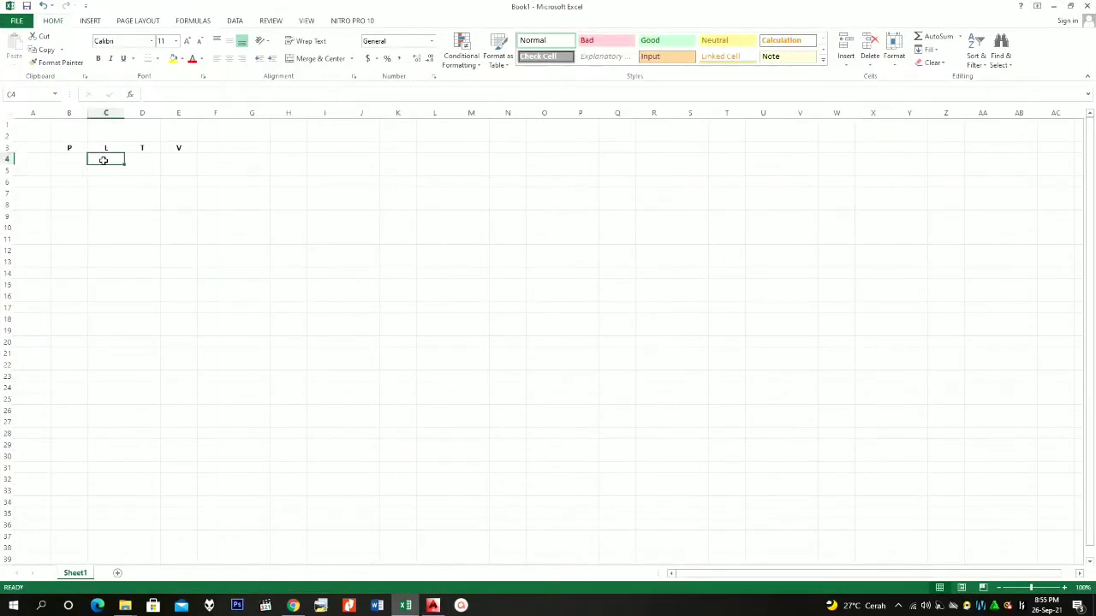
text(2.73)
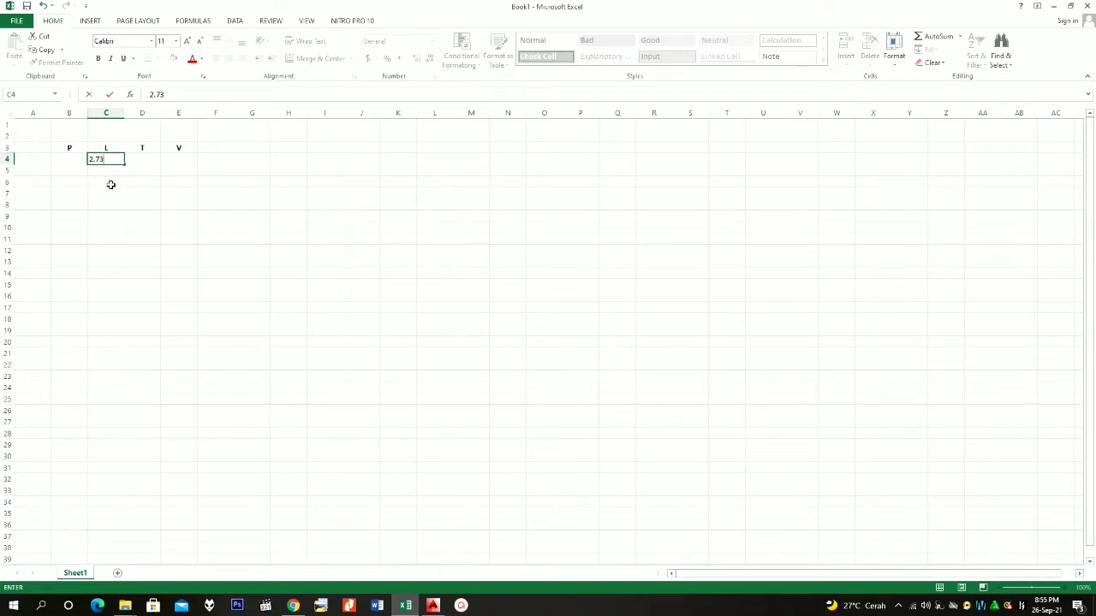
click(110, 185)
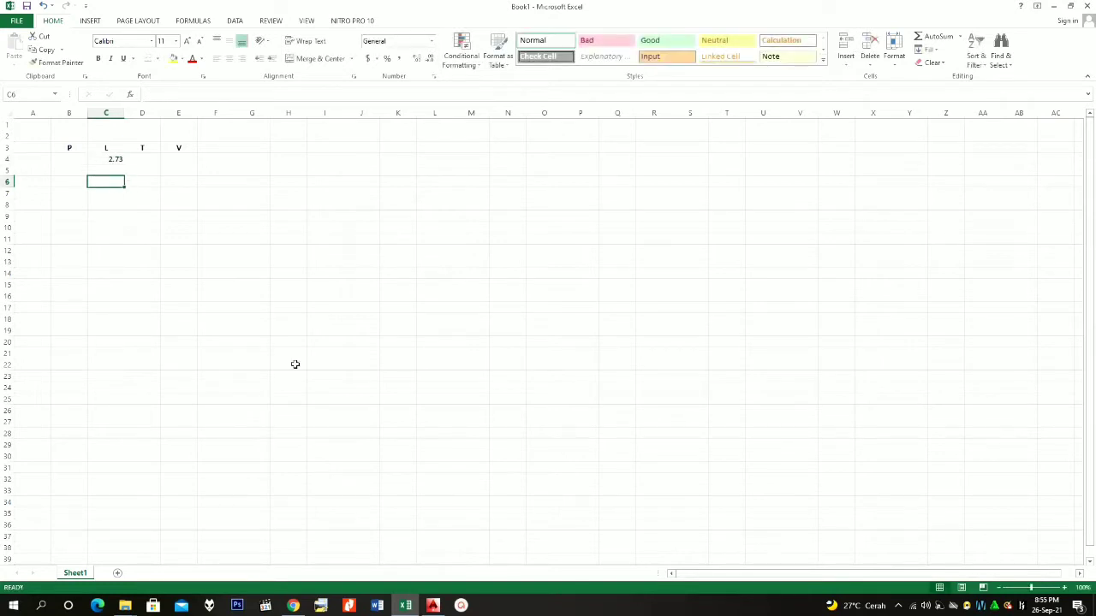
click(408, 605)
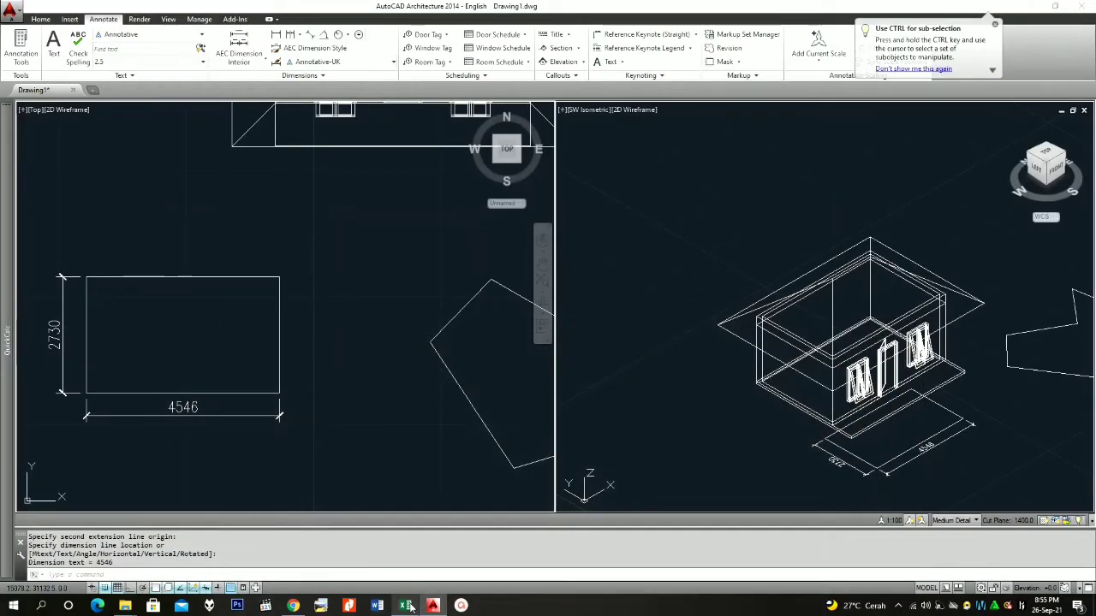
click(408, 605)
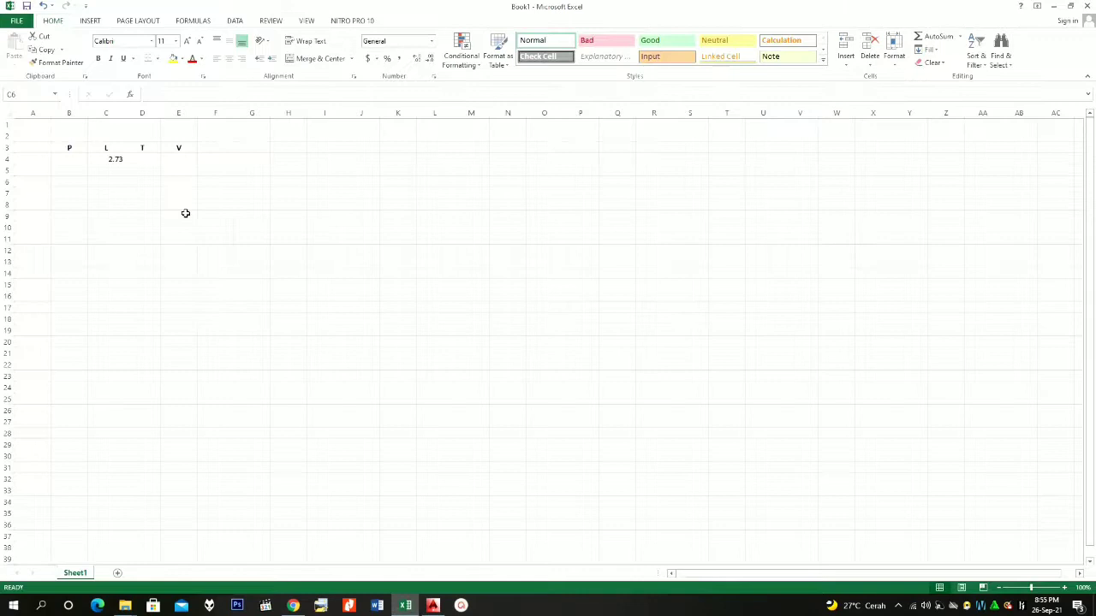
click(84, 156)
text(5.55)
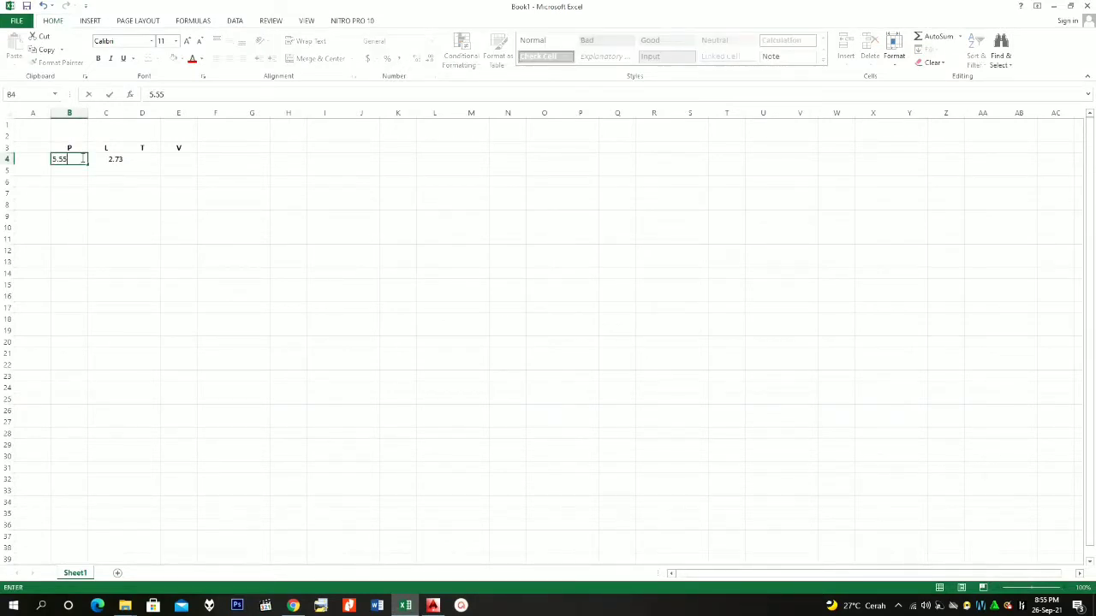
key(Escape)
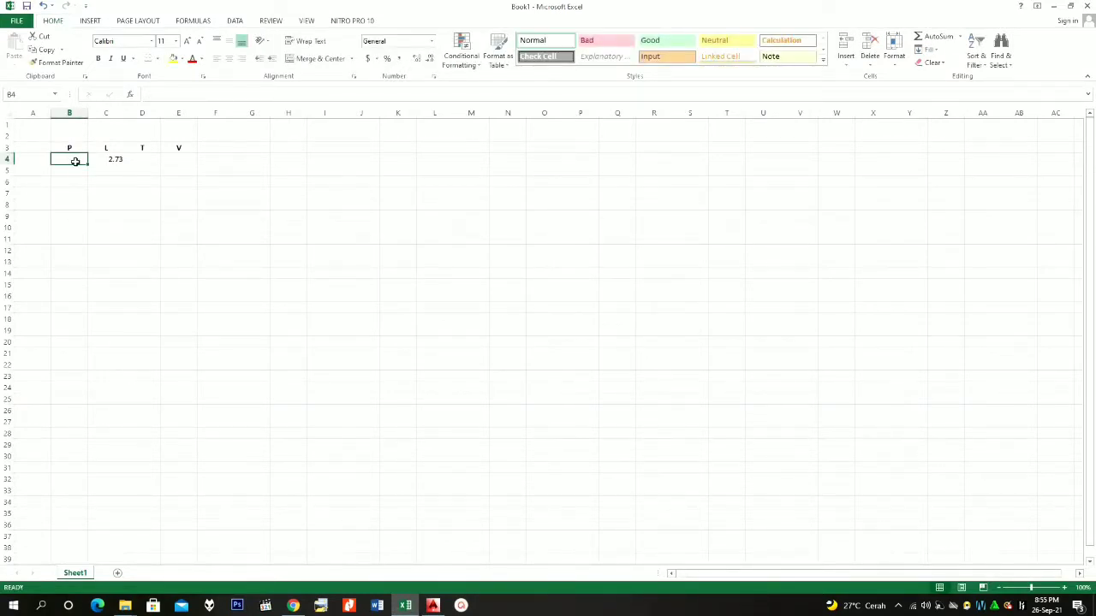
- Enter 4.55 in cell B4 under P and add the heading PANJANG in cell F3
text(4.55)
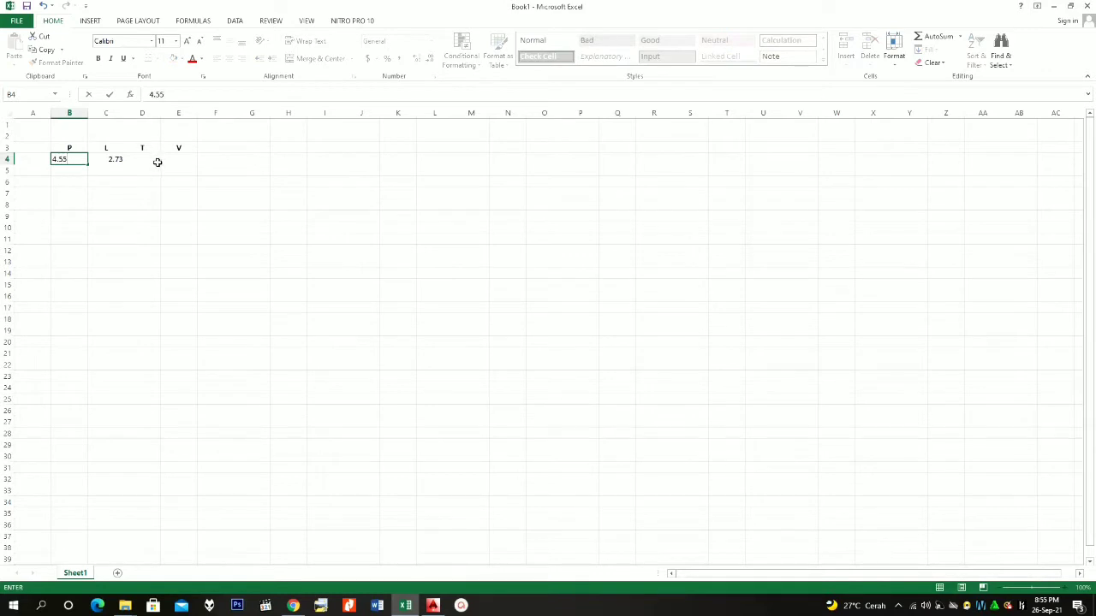
click(158, 162)
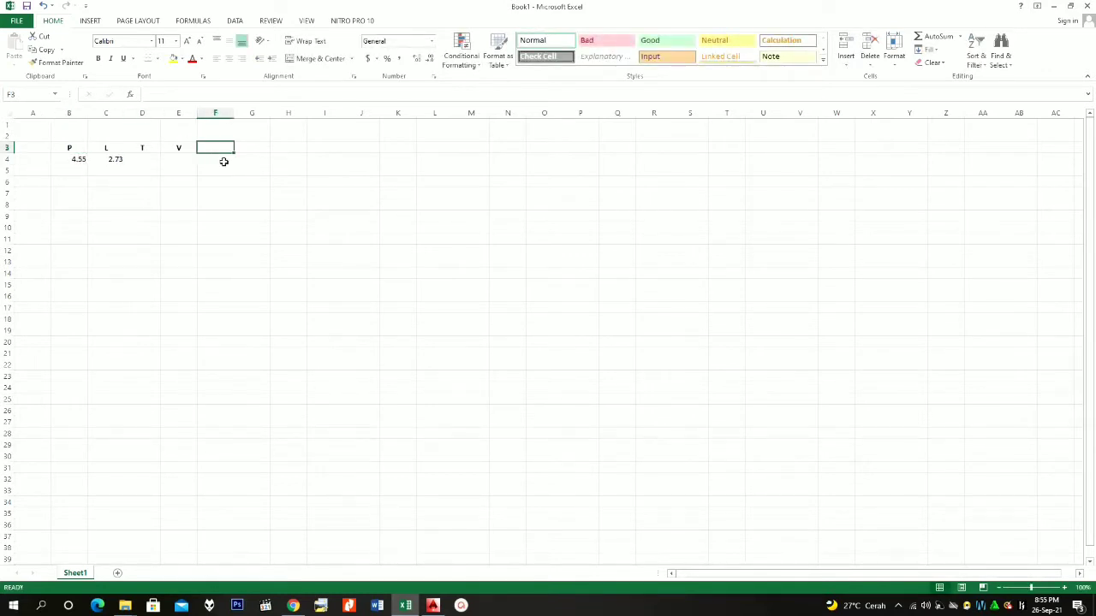
text(AM)
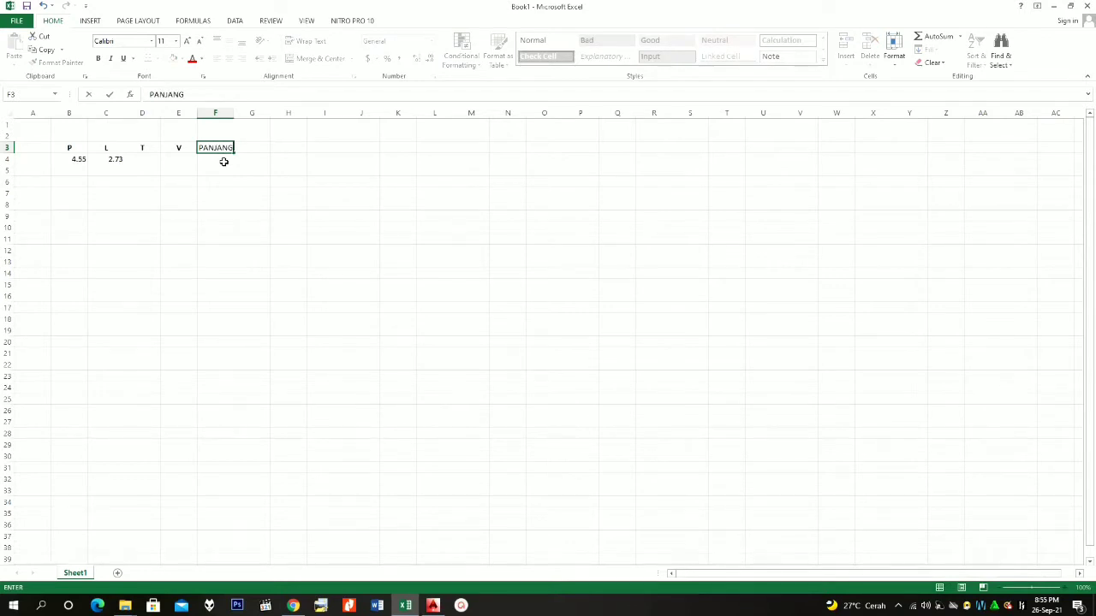
key(Return)
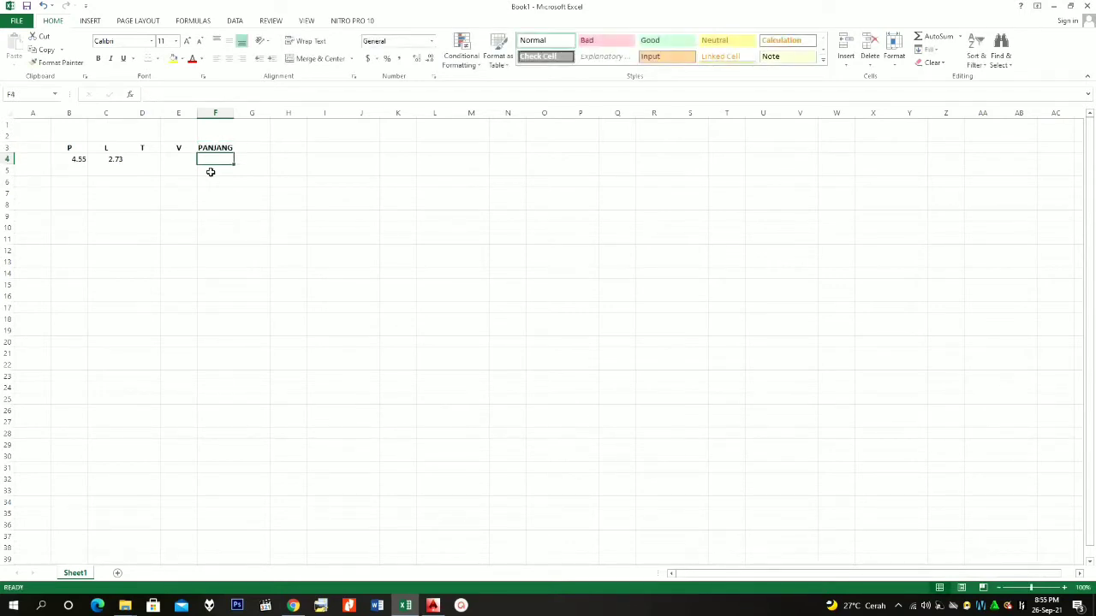
text(=)
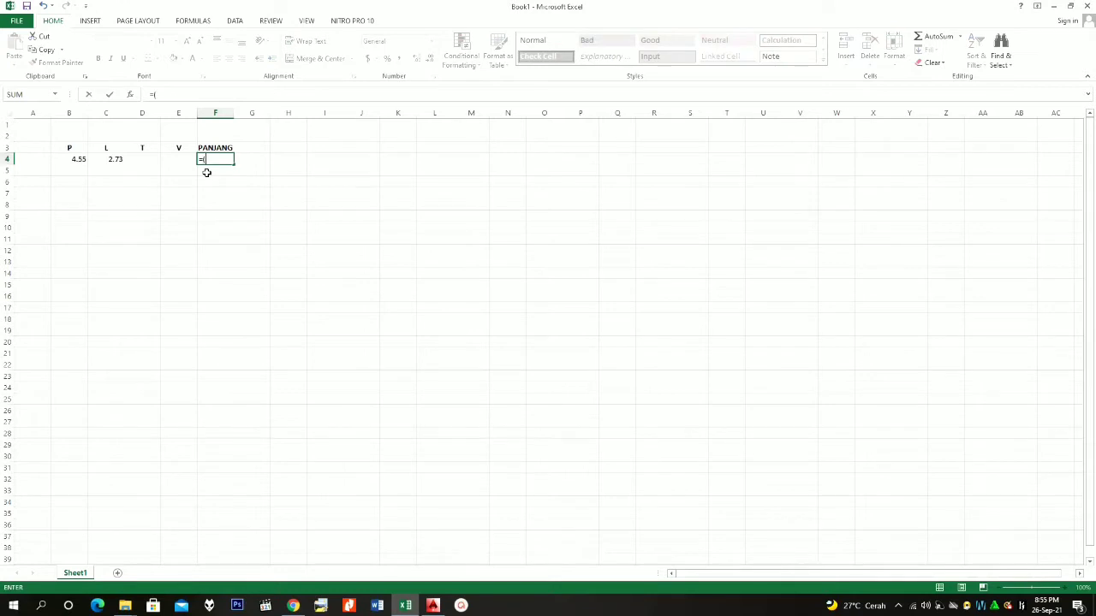
text(()
key(BackSpace)
key(BackSpace)
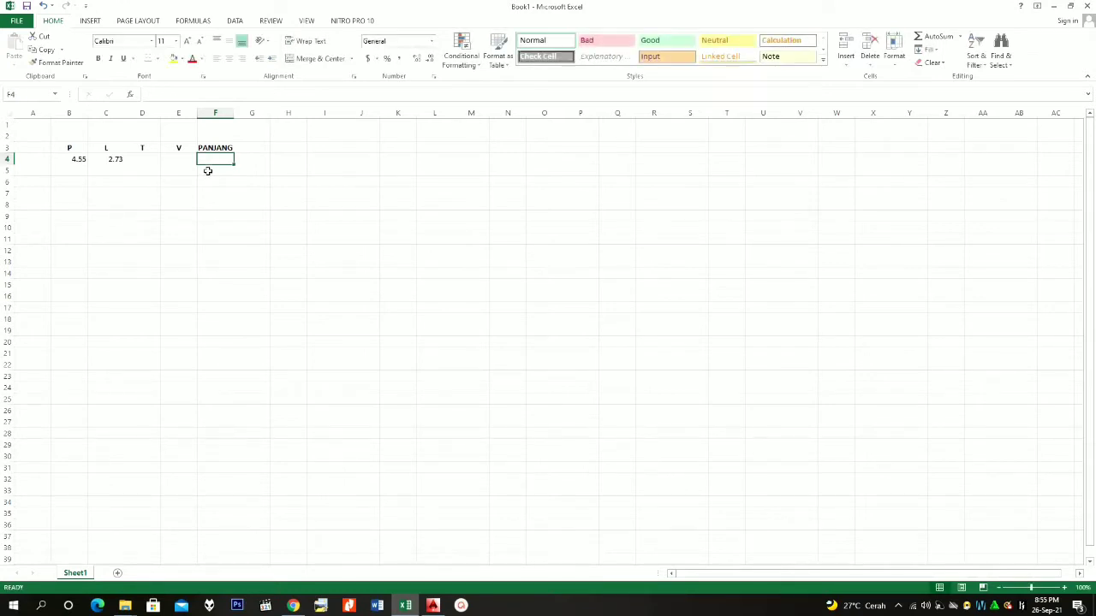
- Calculate the rectangle's perimeter in cell F4 with the formula =B4+B4+C4+C4
text(=)
click(78, 159)
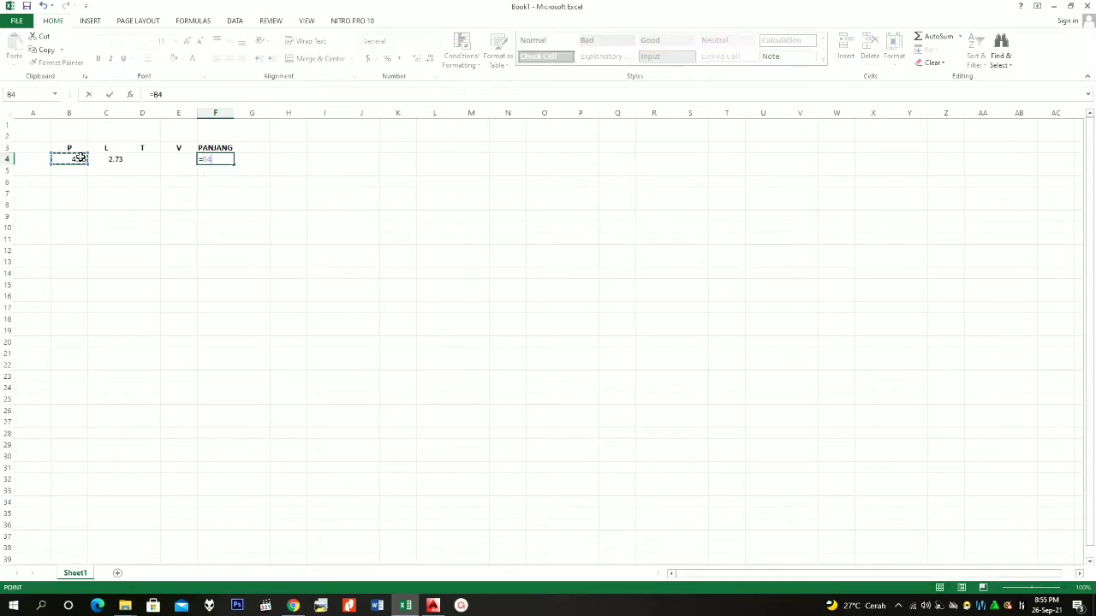
text(+)
click(77, 159)
text(+)
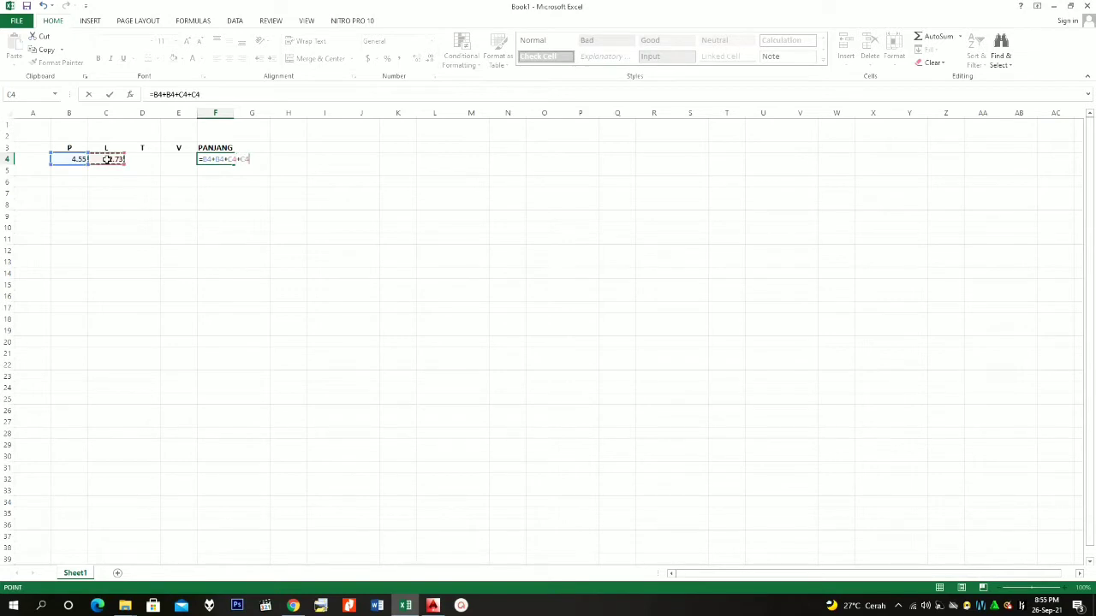
key(Return)
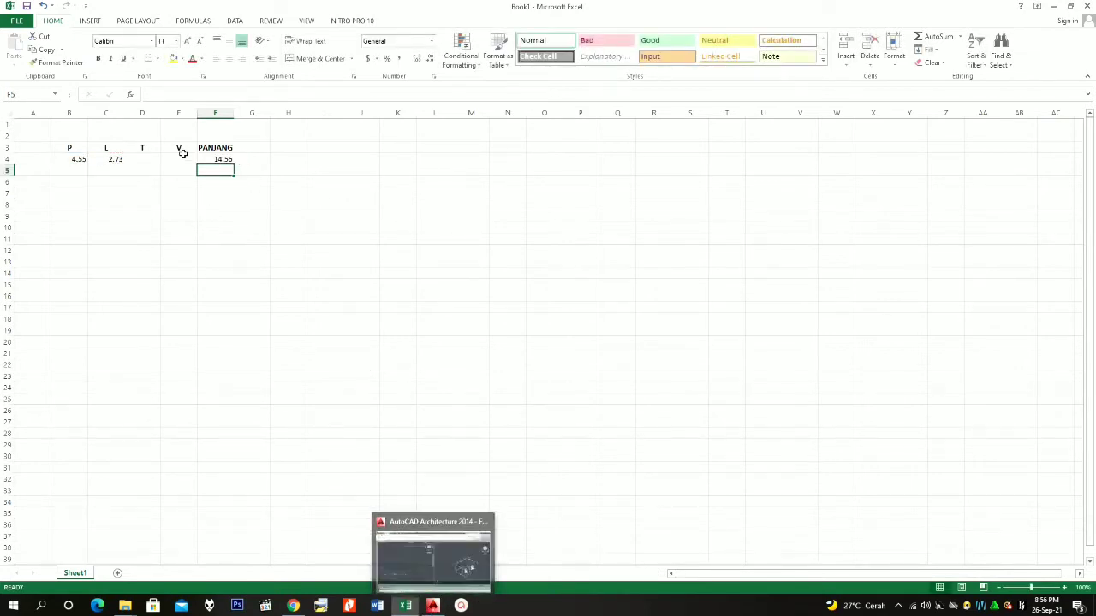
- Add the heading LUAS in cell G3 and calculate the area in G4 with the formula =B4*C4
click(264, 149)
text(L)
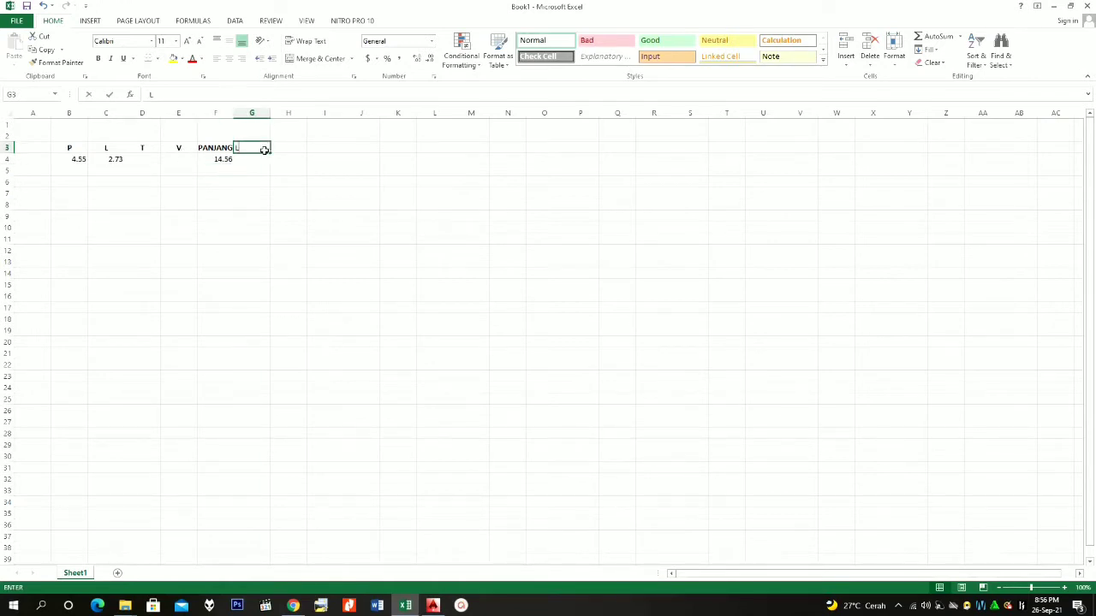
text(UAS)
key(Return)
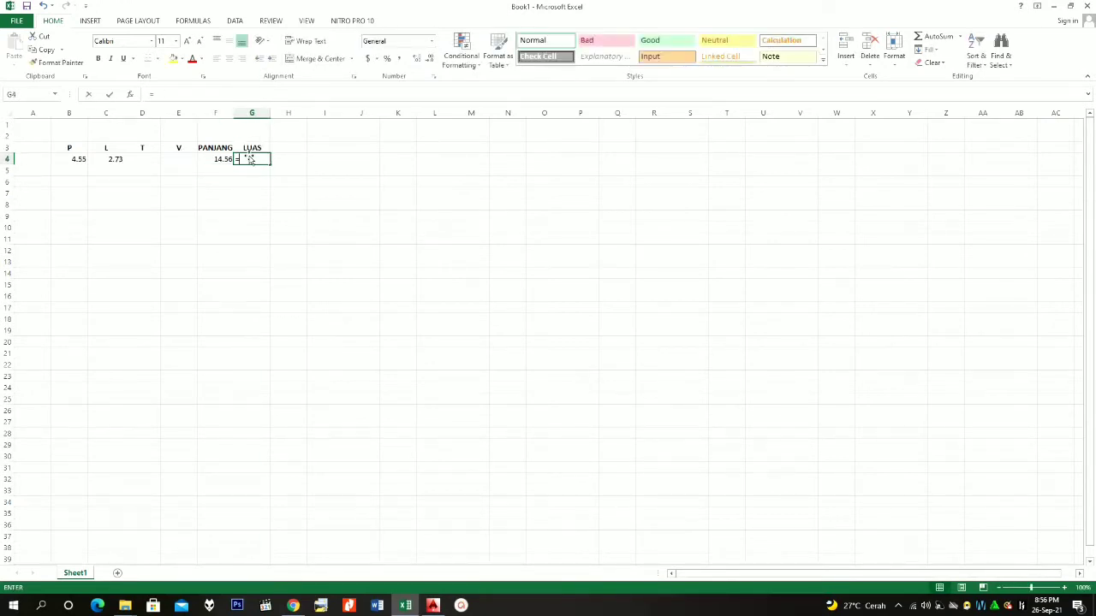
text(=)
click(58, 165)
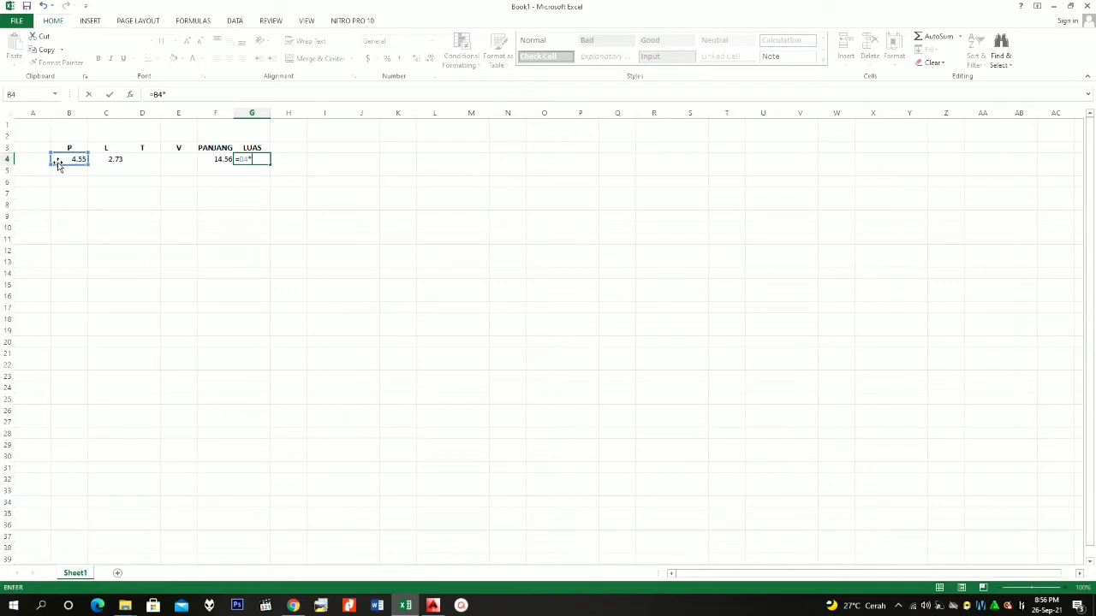
key(Return)
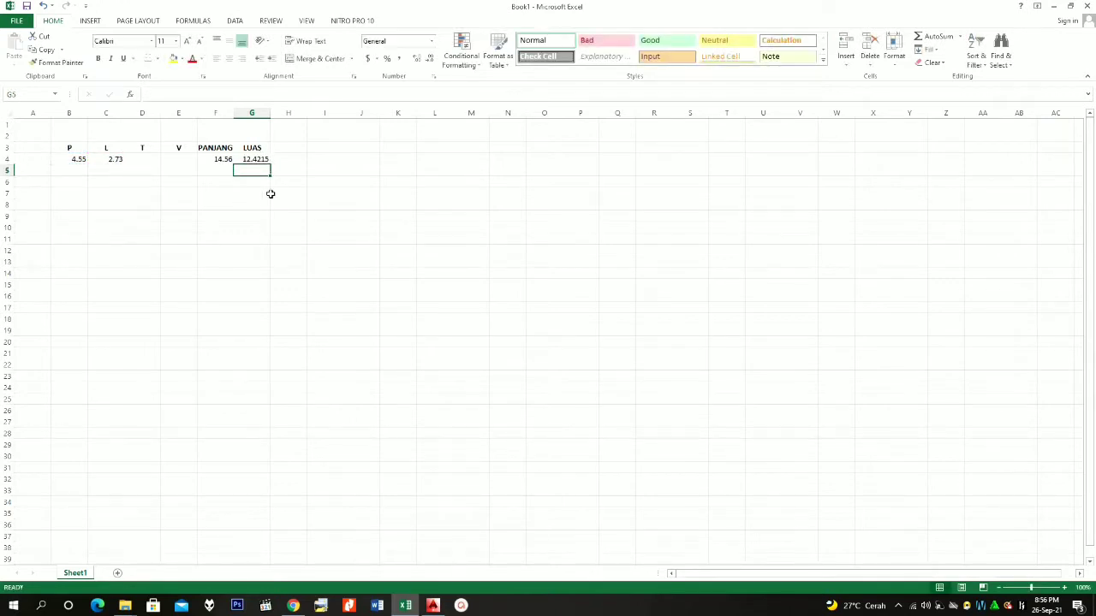
- Switch to AutoCAD, measure the rectangle with the Area command's Object option, and compare the area and perimeter with the Excel results
click(433, 605)
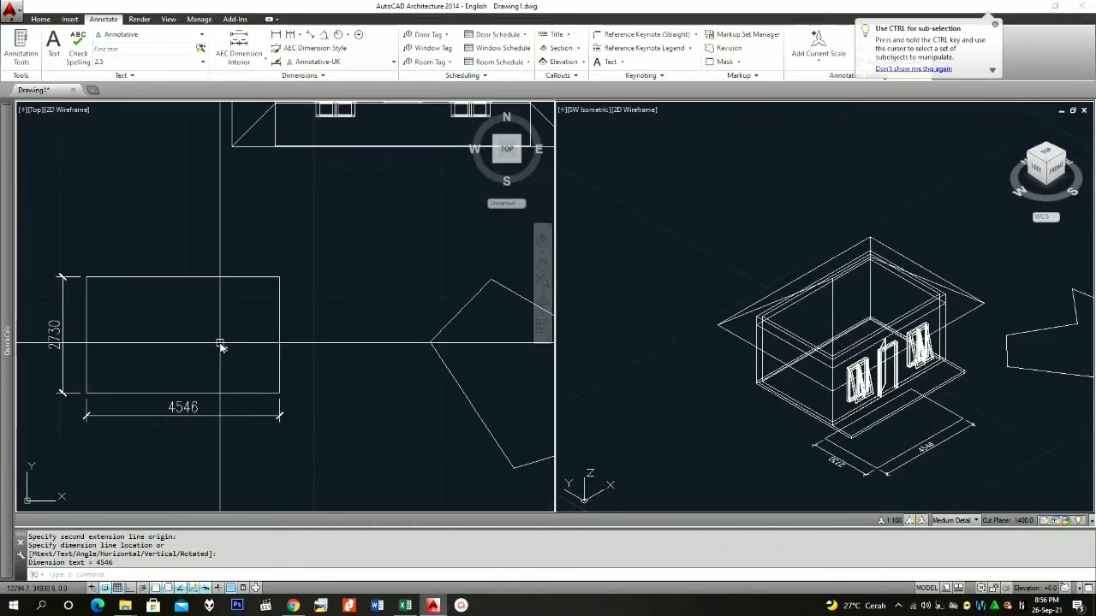
text(AA)
key(Return)
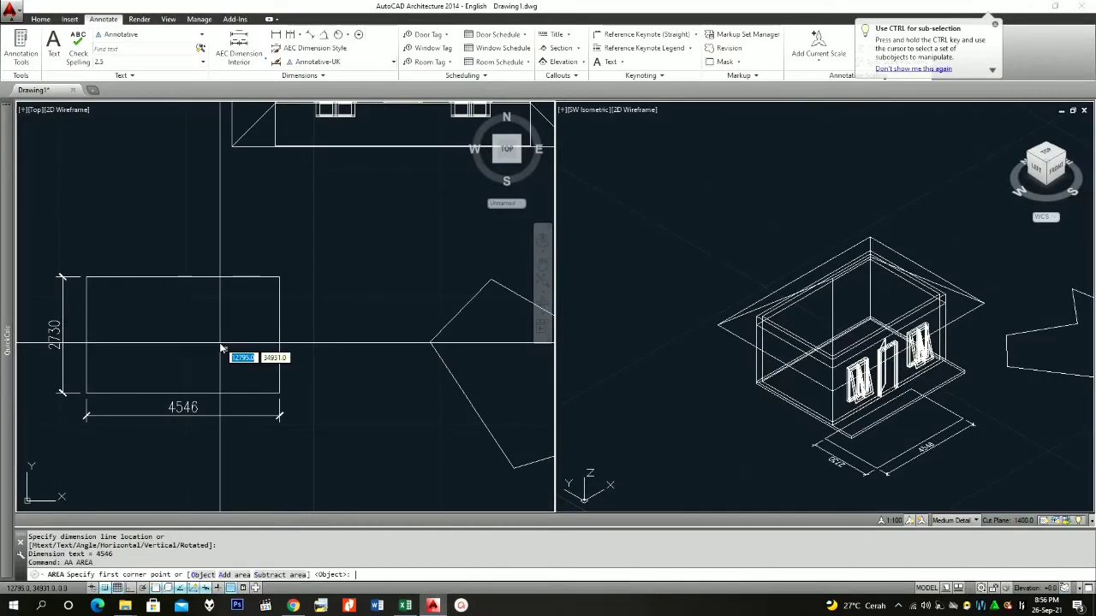
text(o)
key(Return)
click(282, 342)
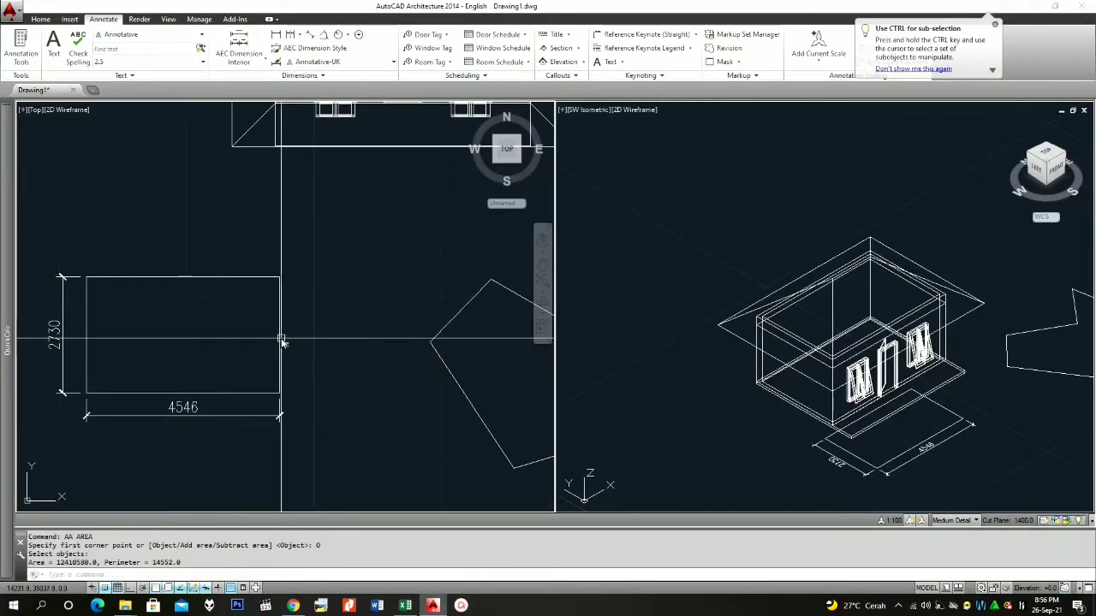
click(407, 605)
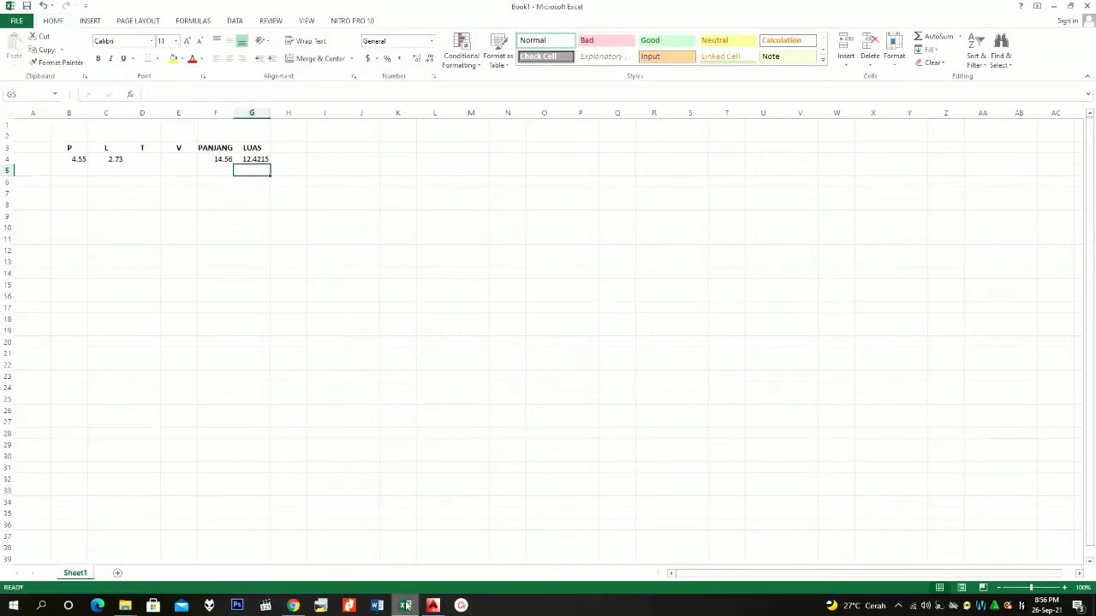
click(407, 606)
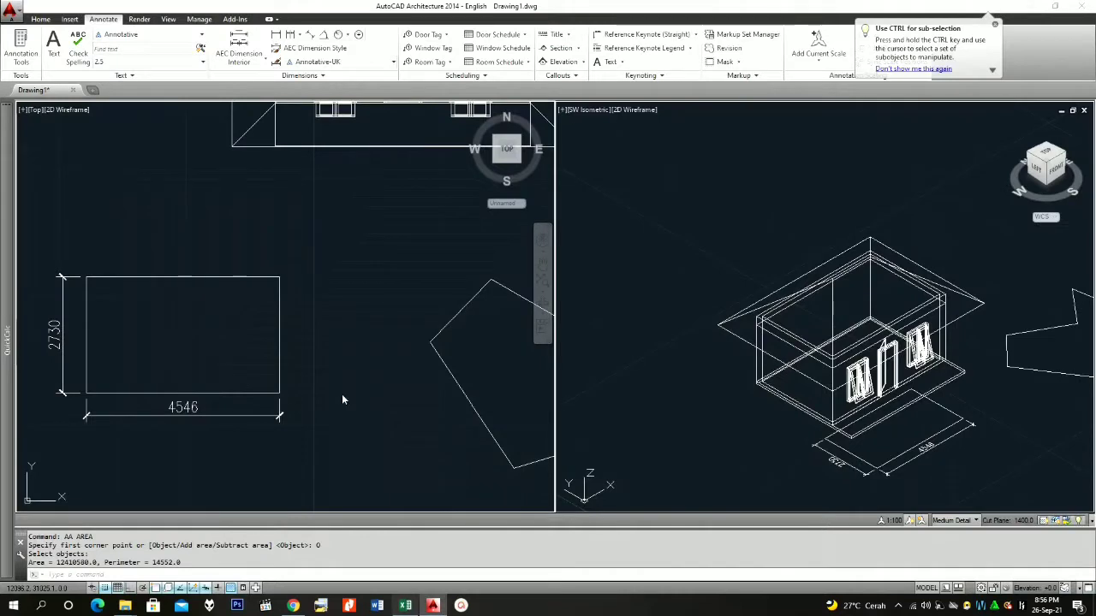
- Measure the irregular polygon's area and perimeter with the Area command by picking its six corner points
scroll(330, 337, down, 5)
scroll(368, 319, up, 4)
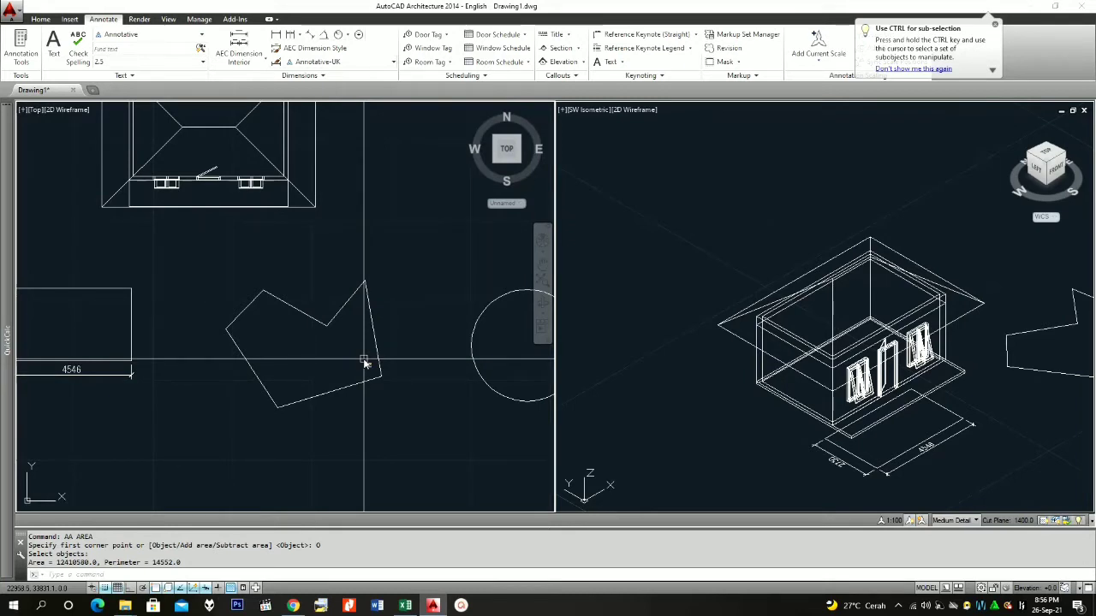
text(AA)
key(Return)
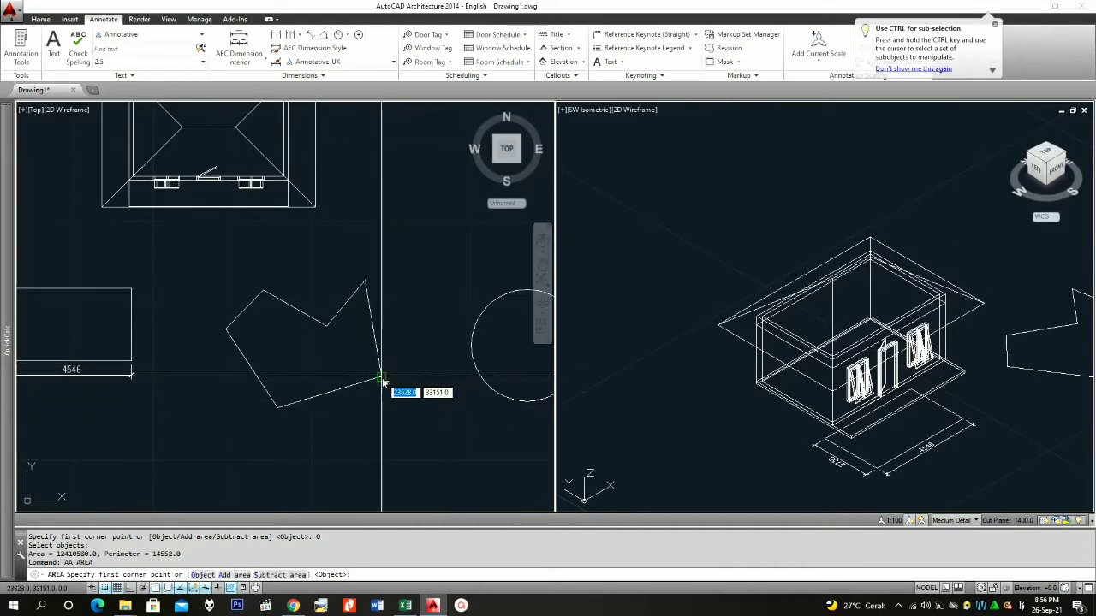
click(366, 284)
click(382, 374)
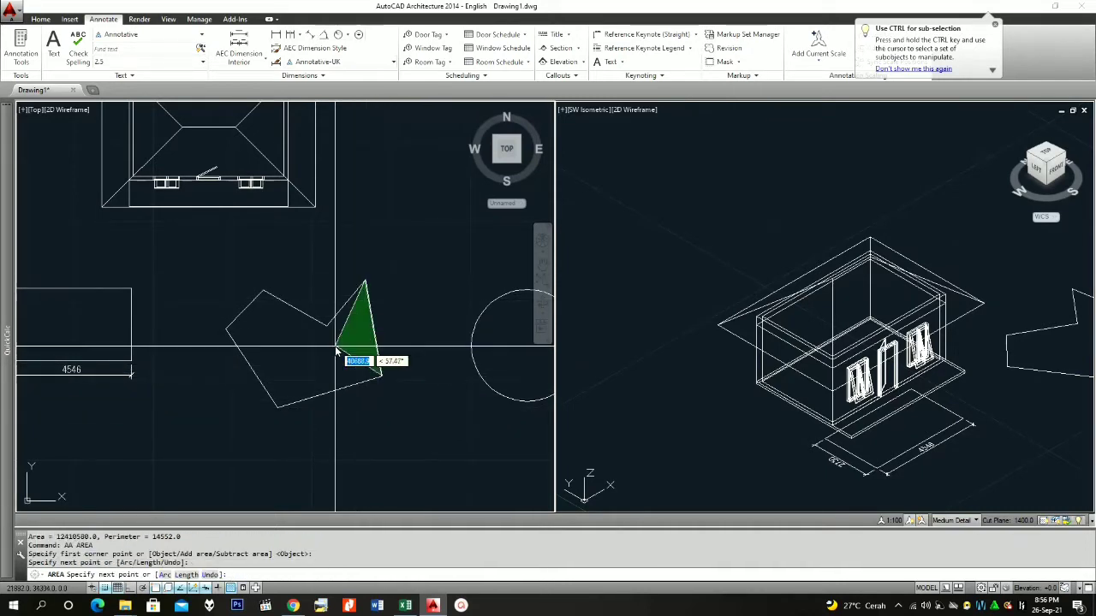
click(327, 327)
click(264, 293)
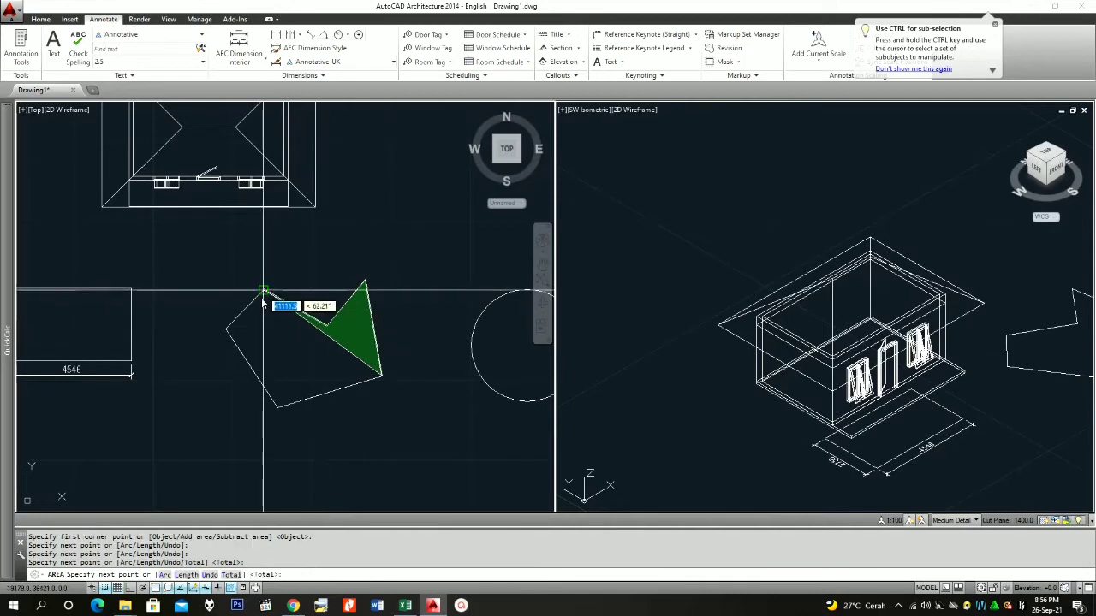
click(226, 328)
click(277, 407)
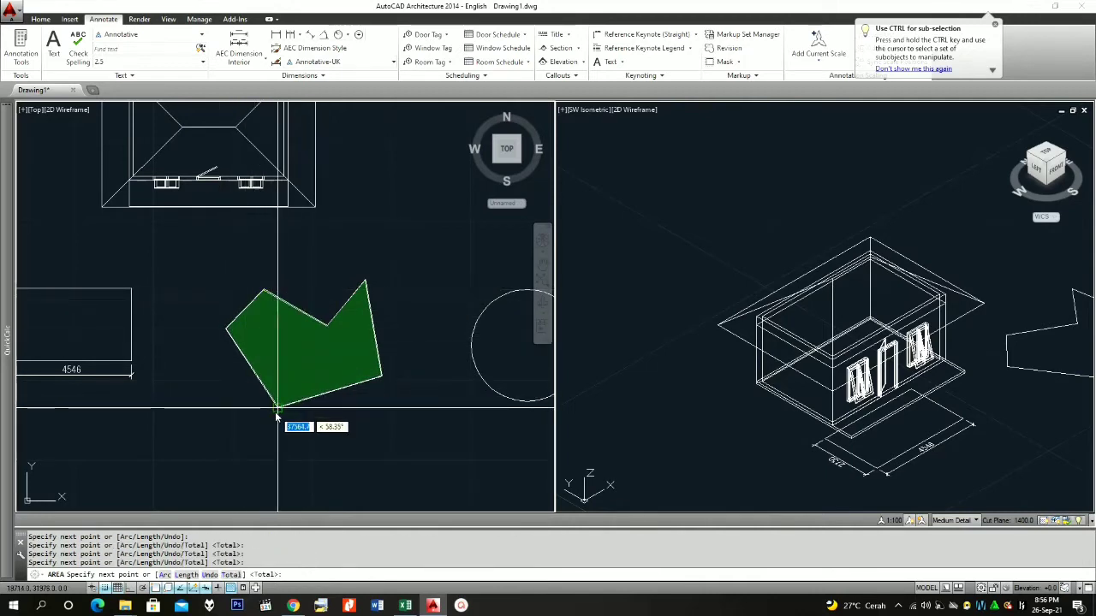
key(Return)
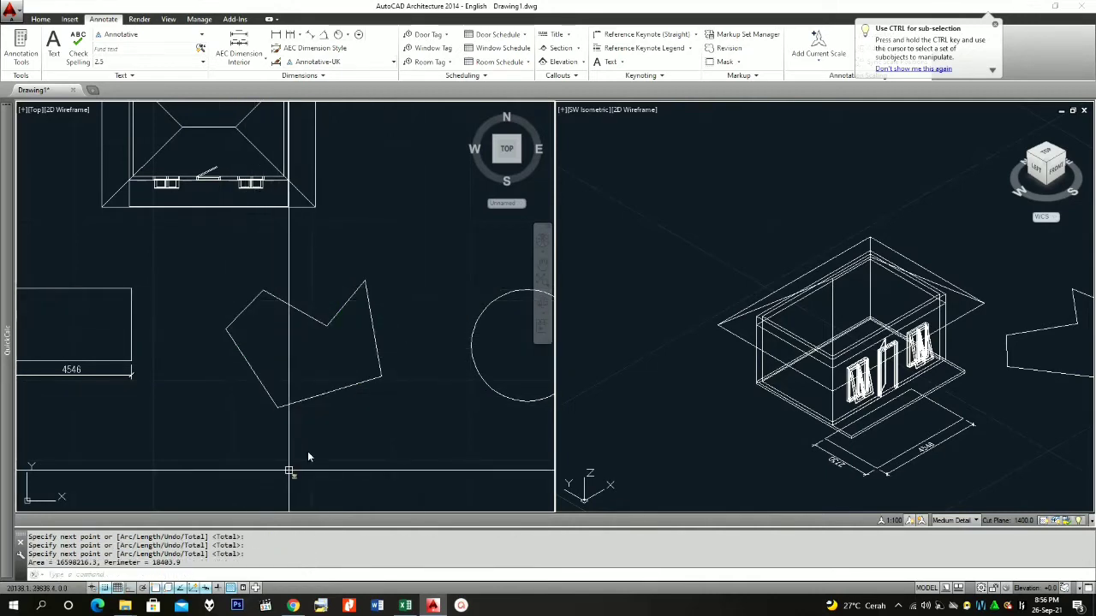
click(317, 318)
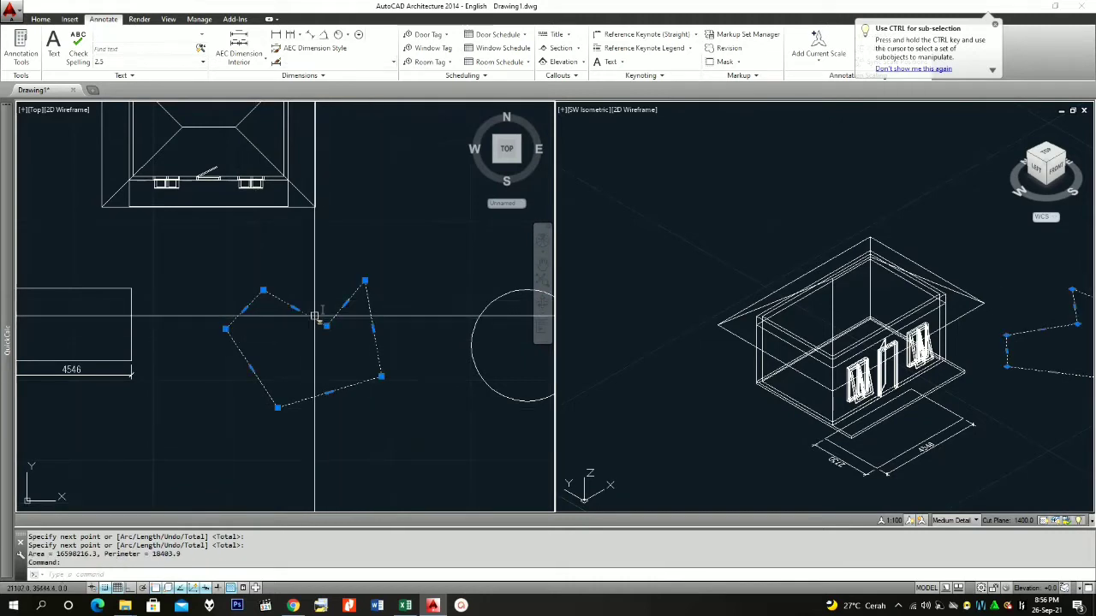
key(Escape)
- Copy the irregular polygon to the empty space just below the original, using its lower-right corner as base point
scroll(376, 343, down, 3)
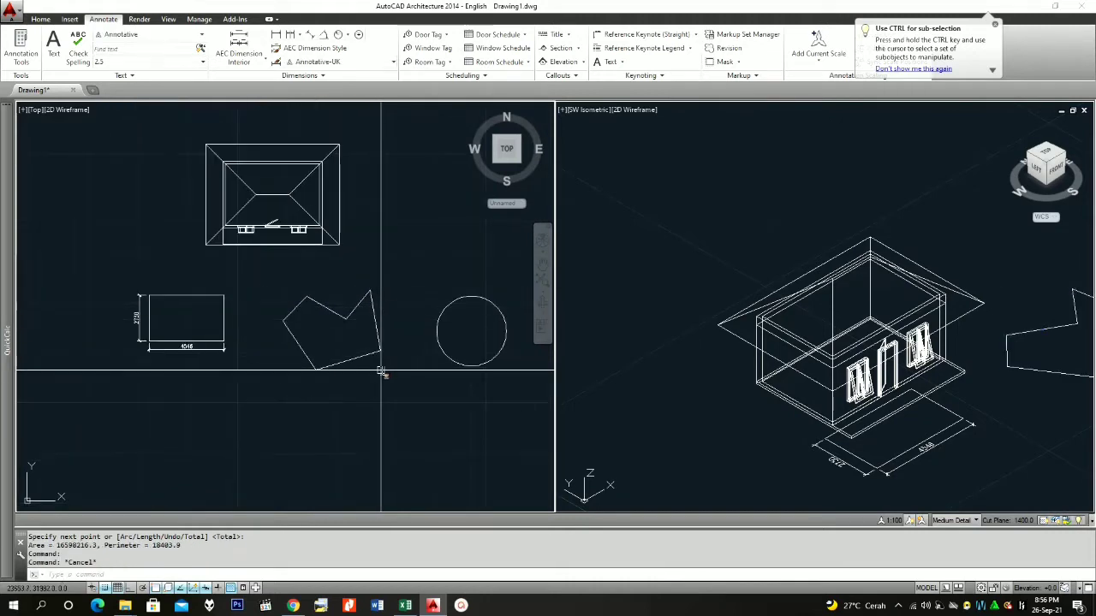
click(382, 371)
click(351, 352)
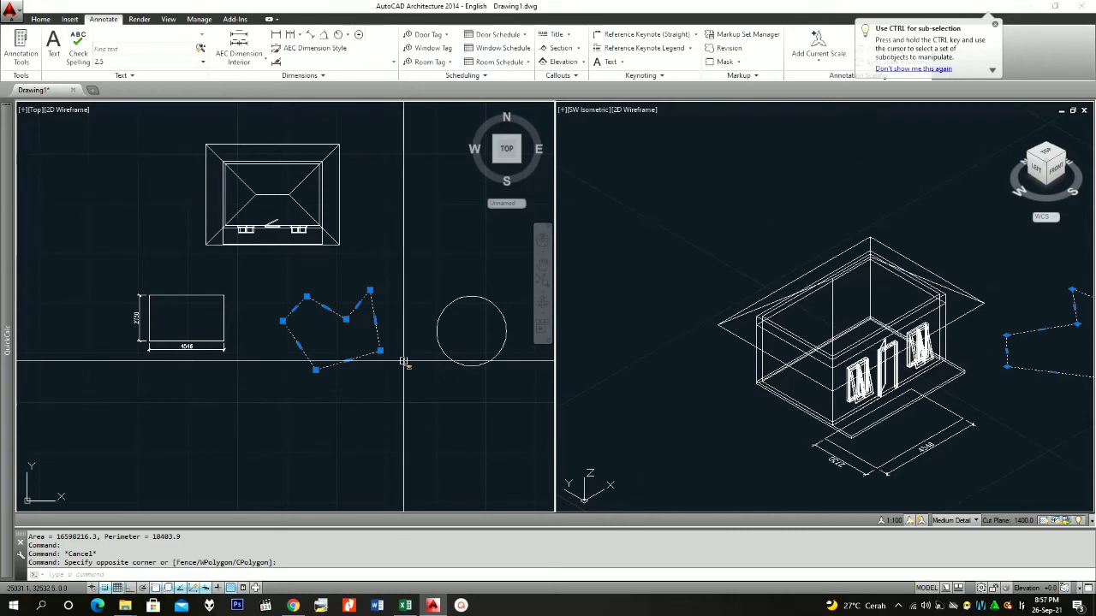
text(co)
key(Return)
click(379, 352)
scroll(392, 377, down, 2)
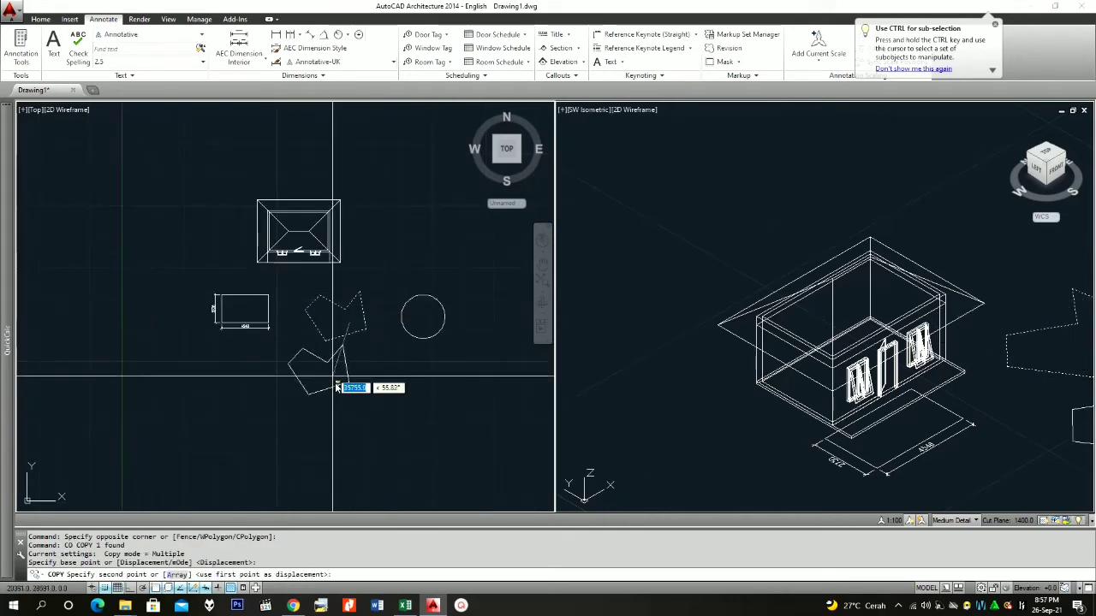
click(339, 385)
key(Escape)
- Explode the copied polygon into separate line segments
scroll(344, 396, up, 6)
click(374, 402)
click(323, 358)
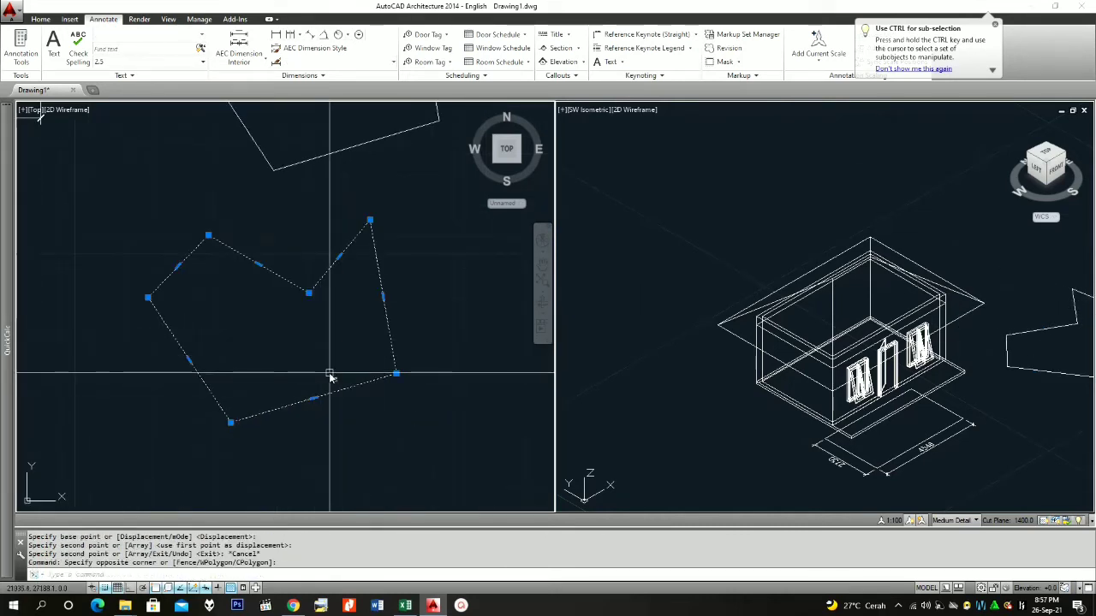
text(x)
key(Return)
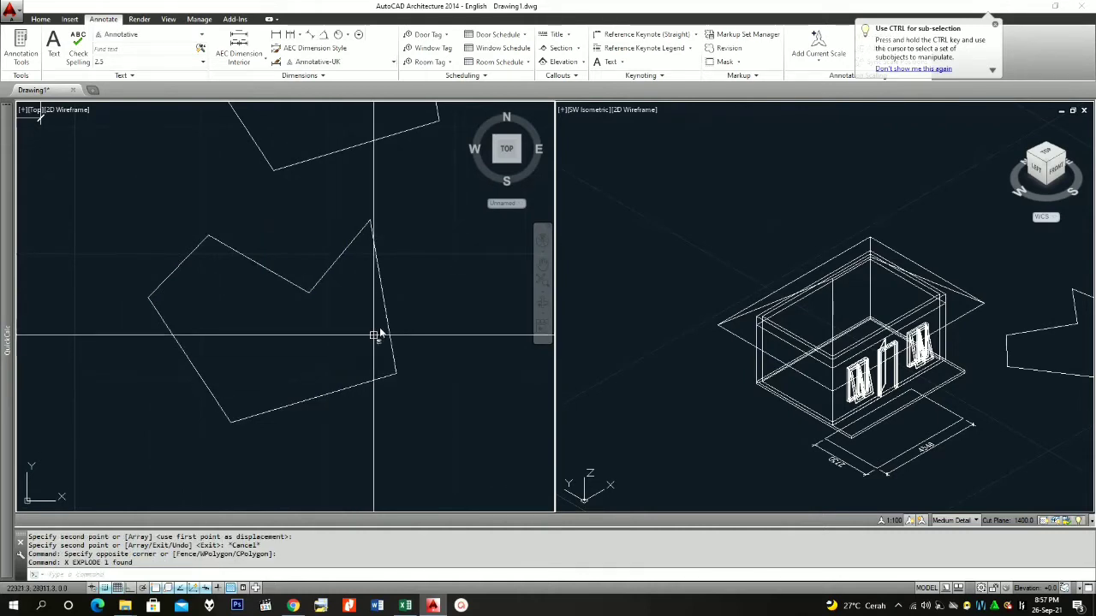
- Select individual edges of the exploded copy to check that they are separate lines
click(403, 314)
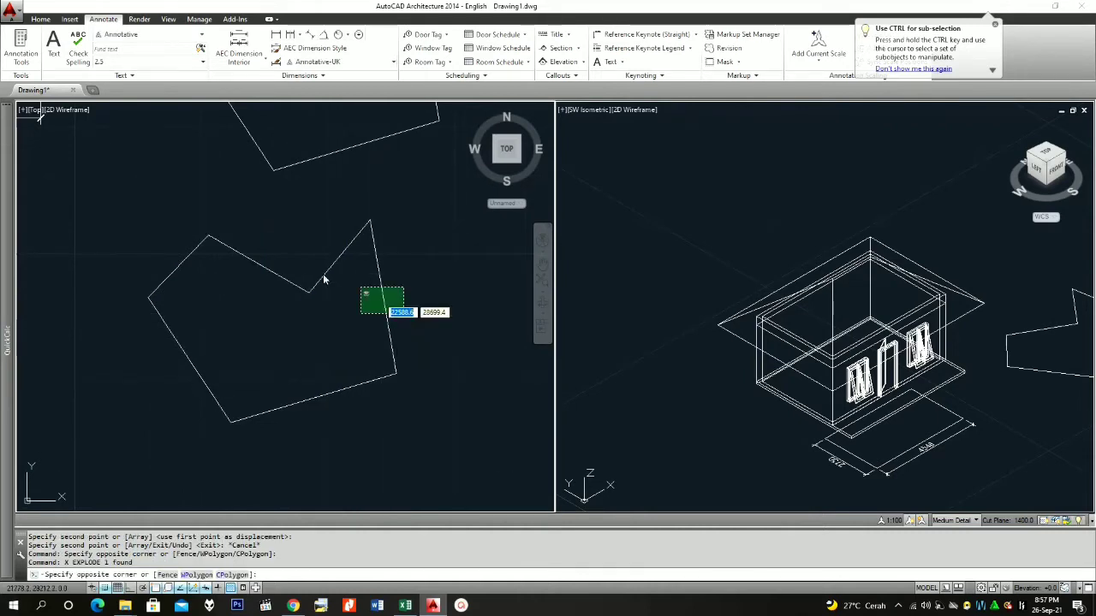
click(280, 267)
key(Escape)
scroll(362, 313, down, 3)
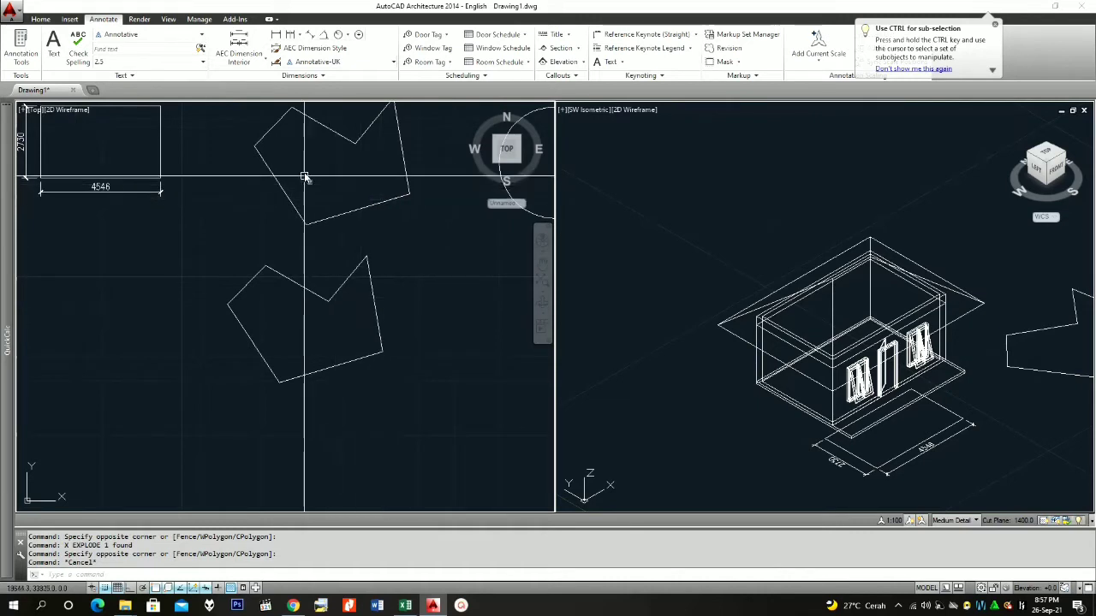
click(386, 365)
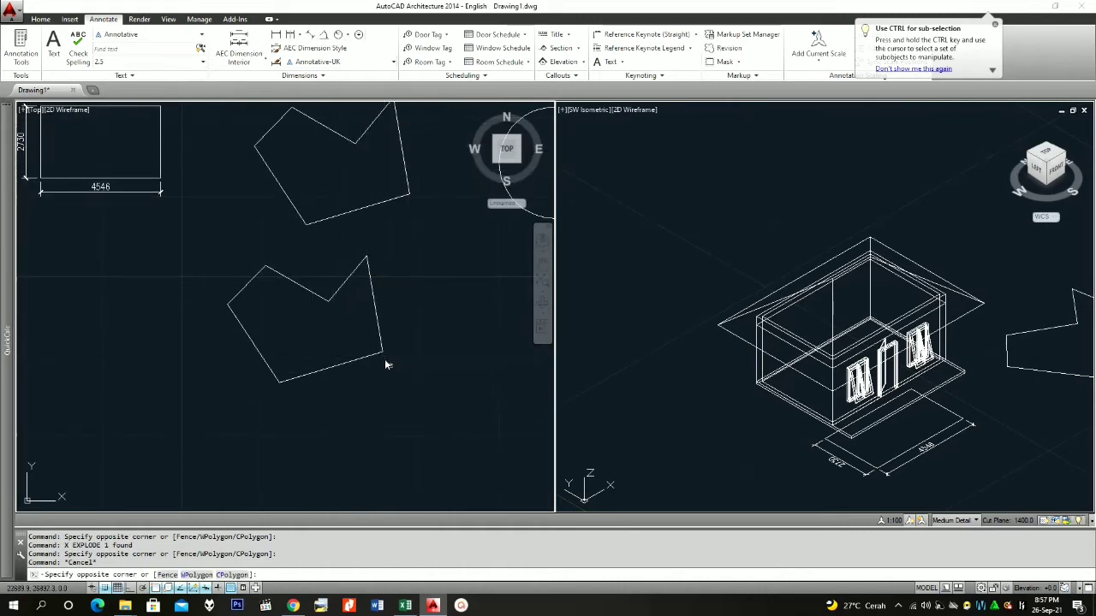
key(Escape)
click(350, 375)
click(326, 343)
key(Escape)
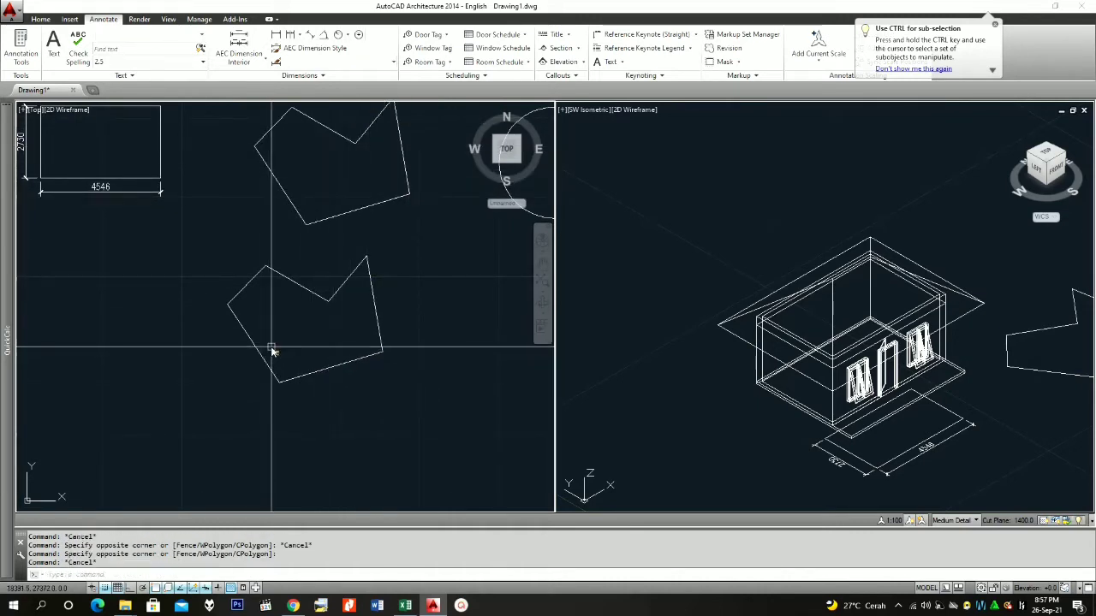
click(257, 336)
key(Escape)
click(296, 285)
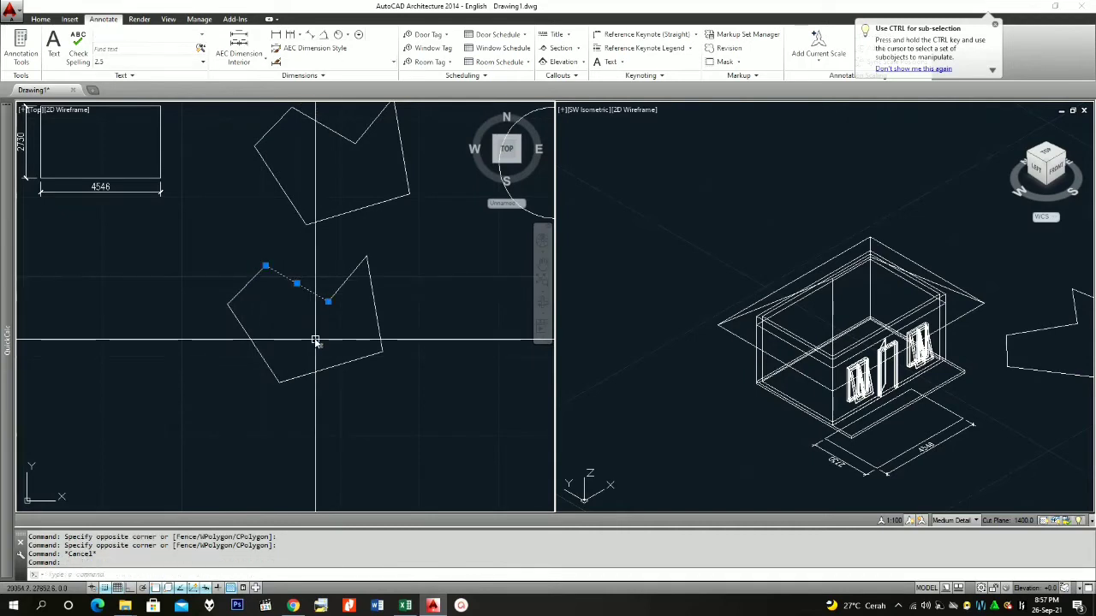
- Try to measure the exploded polygon copy with the Area command's Object option, picking its lower edge
key(Escape)
text(AA)
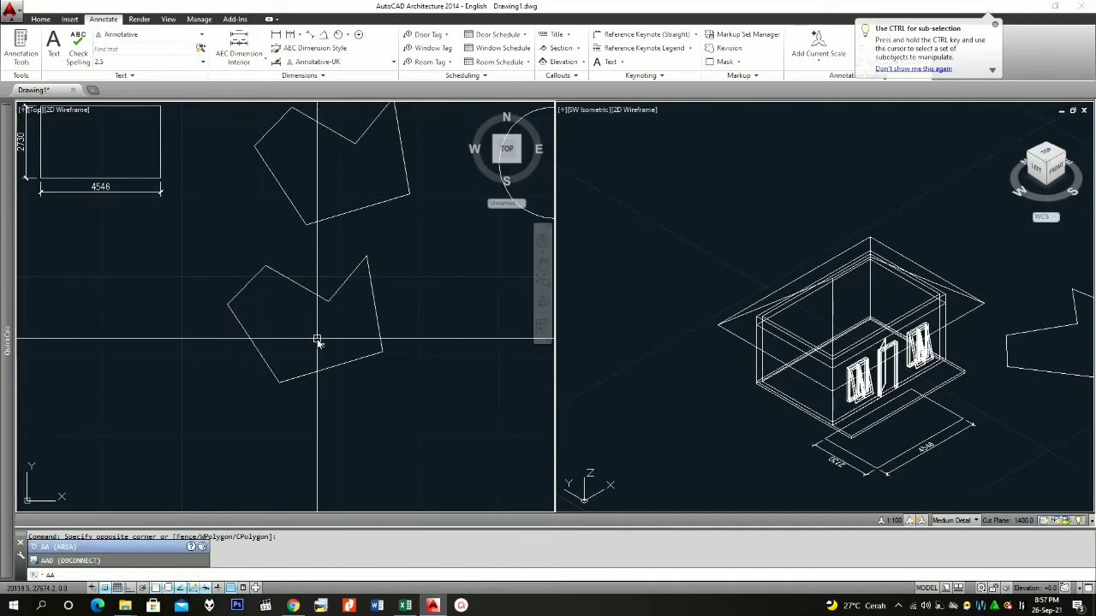
key(Return)
text(o)
key(Return)
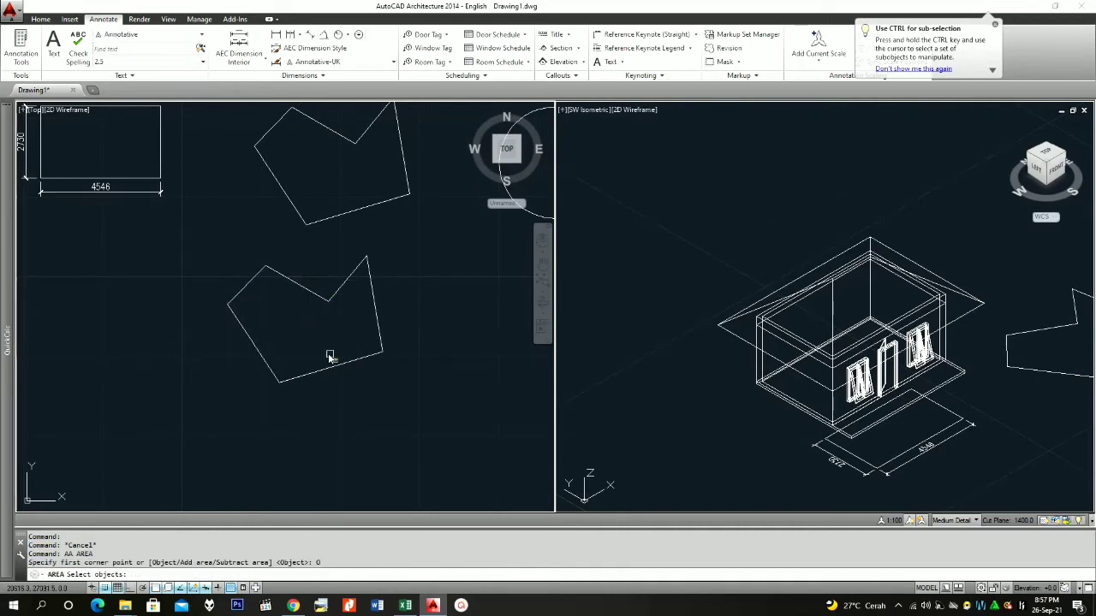
click(341, 369)
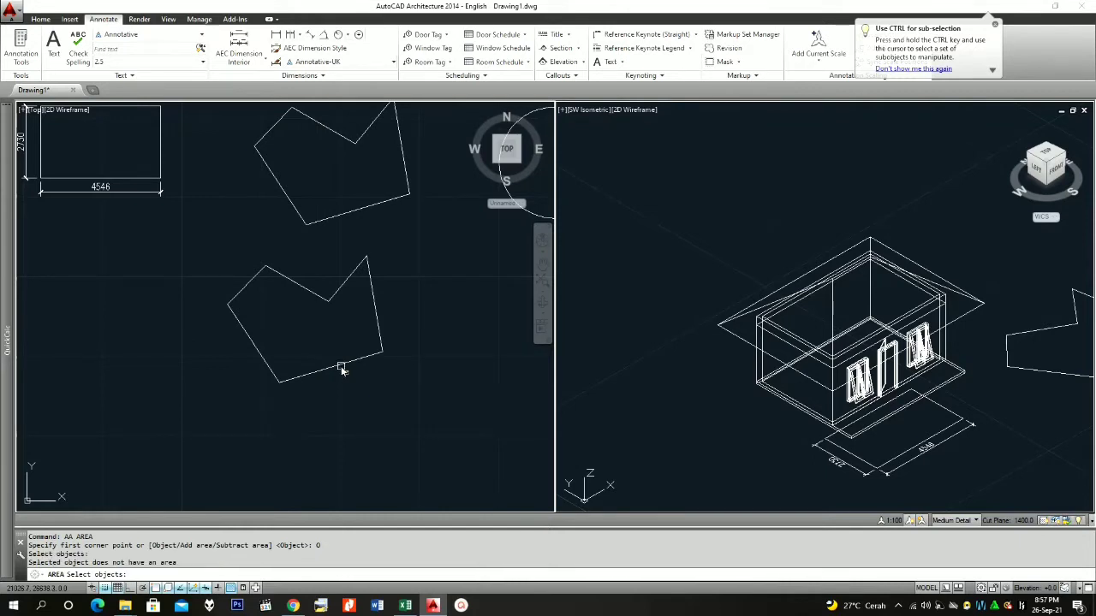
click(345, 364)
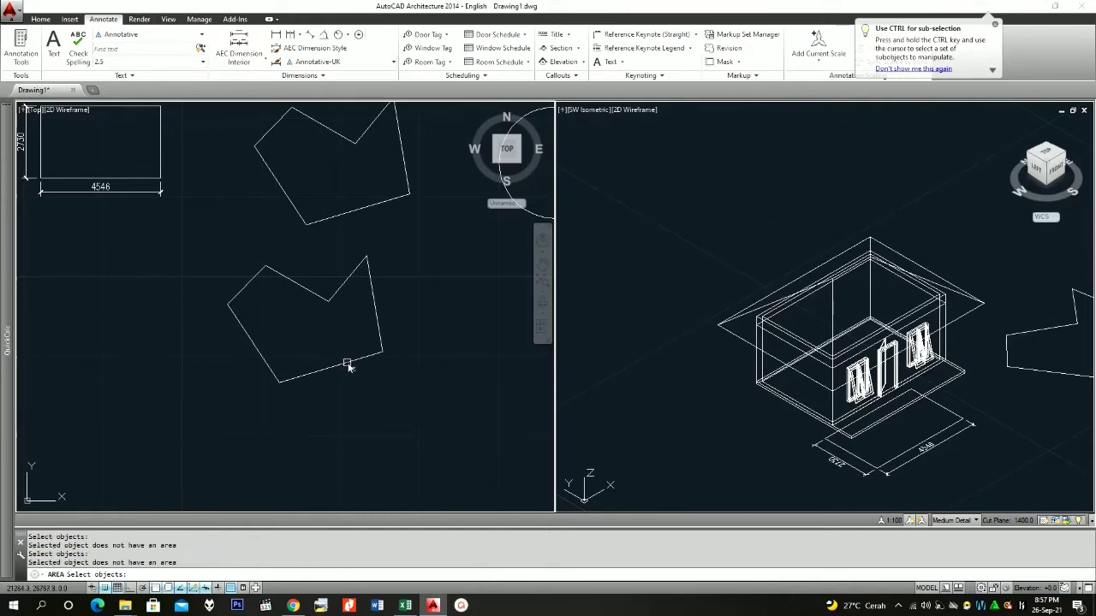
key(Escape)
- Select the lower and right edges of the exploded copy to check that each is a separate line, and clear the selection
click(351, 372)
click(332, 340)
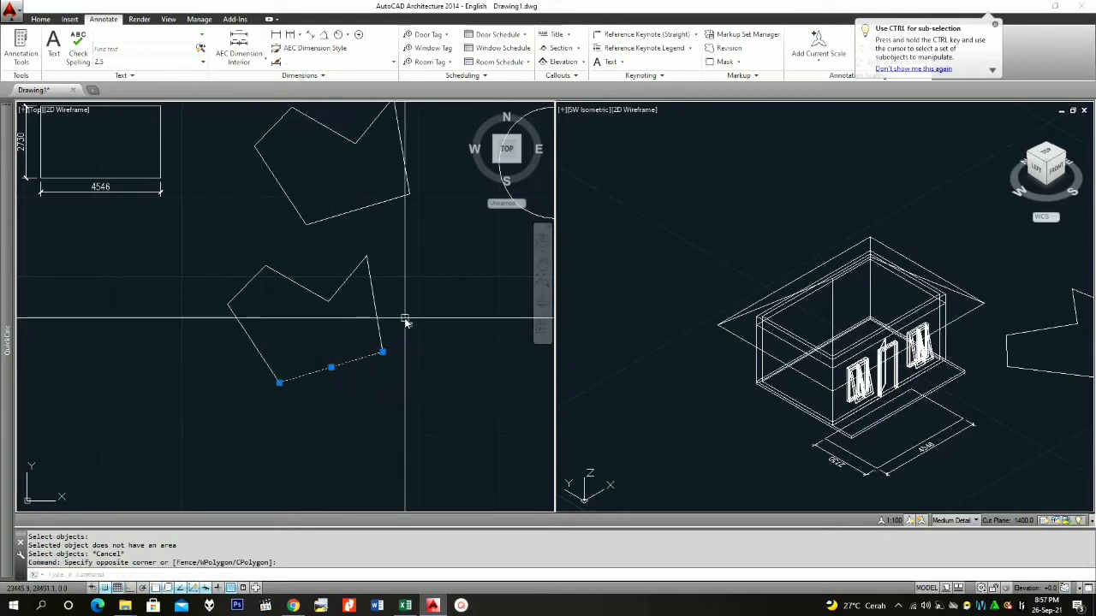
click(405, 318)
click(352, 299)
key(Escape)
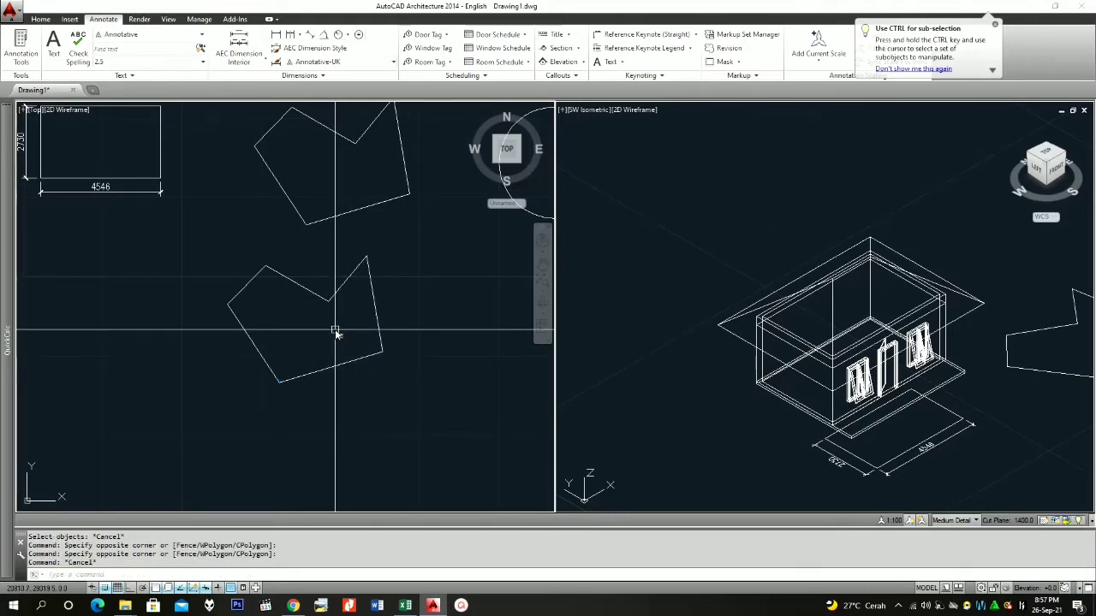
- Measure the exploded copy's area and perimeter with the Area command by picking its six corner points
text(aa)
key(Return)
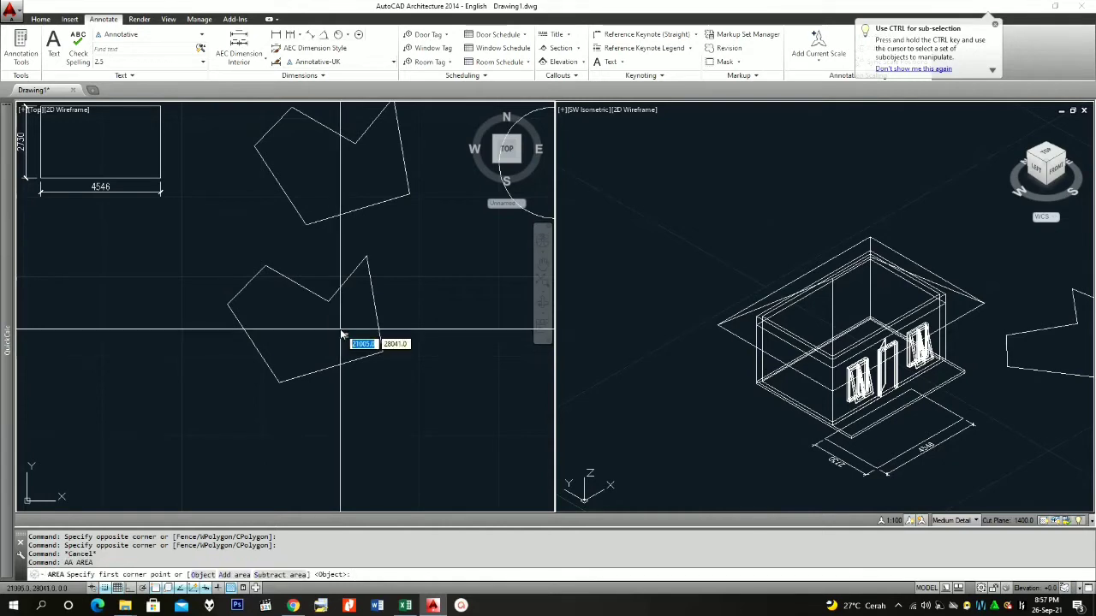
click(381, 350)
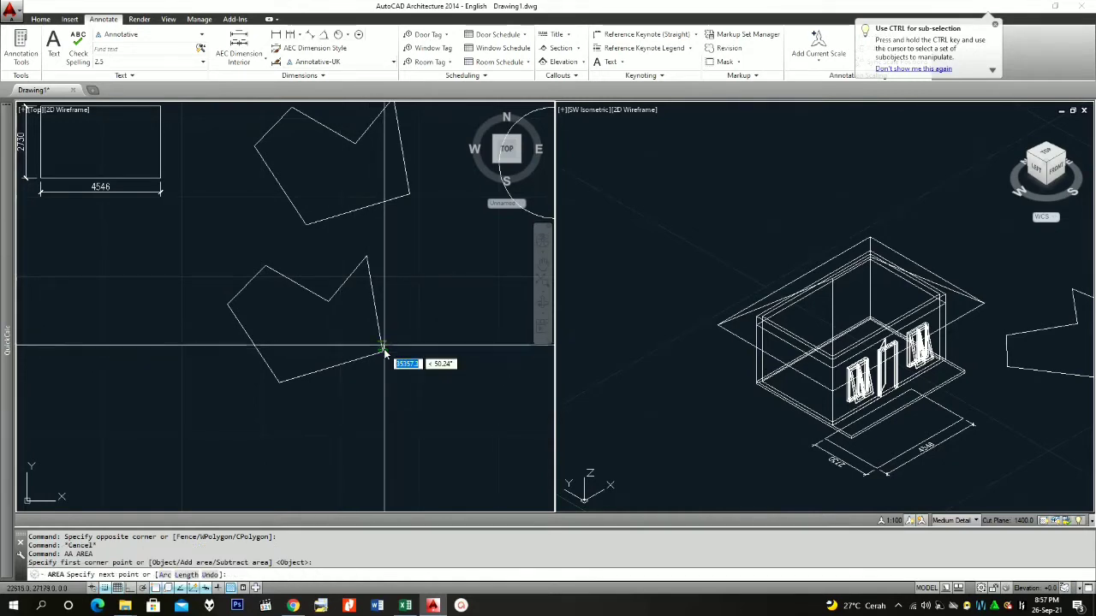
click(369, 256)
click(328, 300)
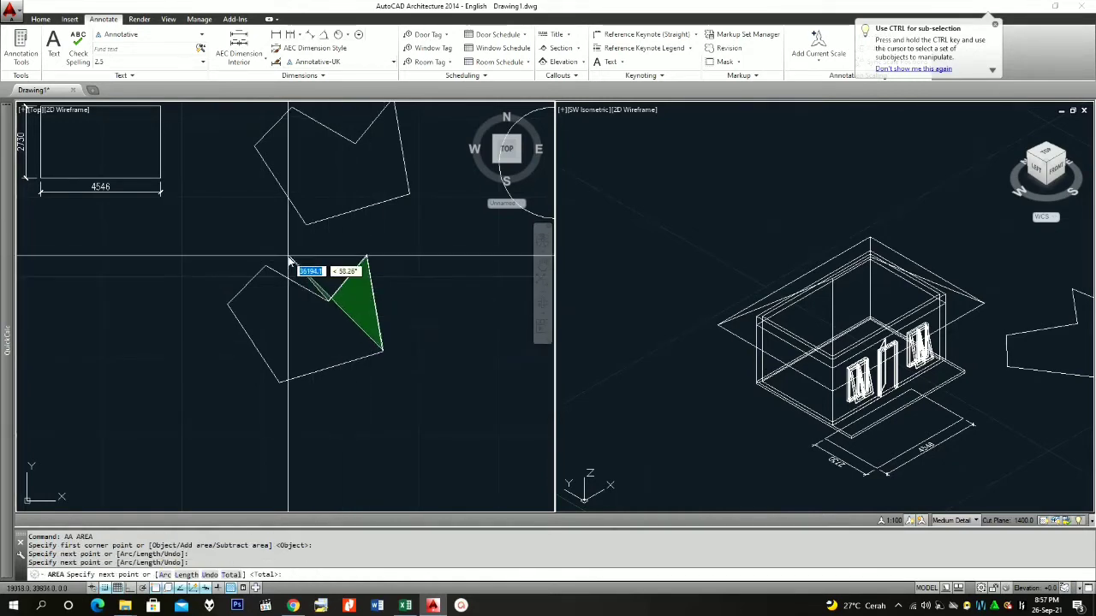
click(265, 266)
click(228, 304)
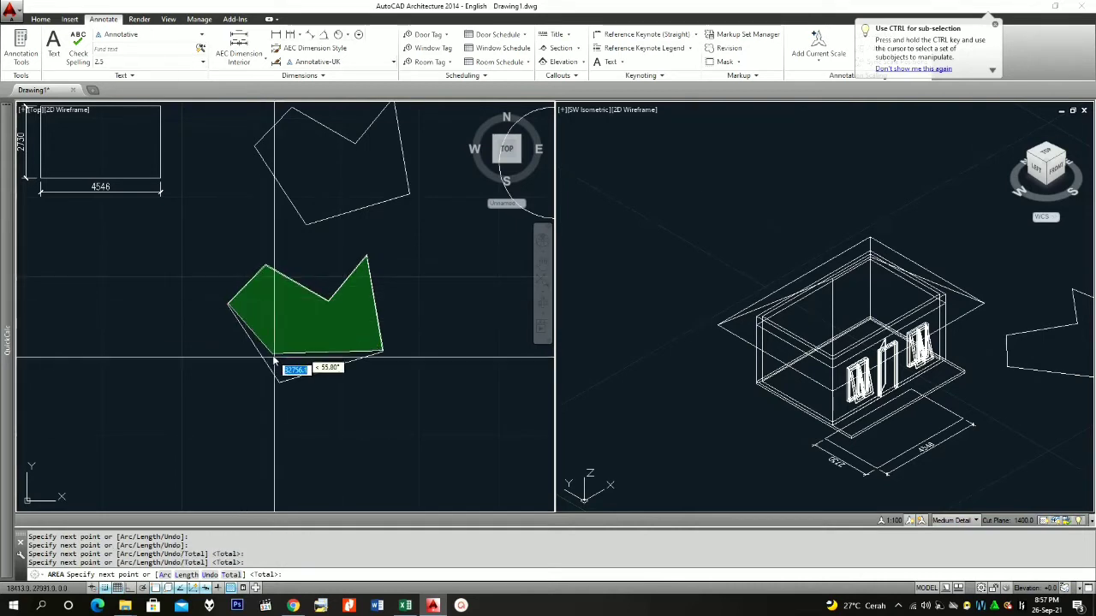
click(279, 382)
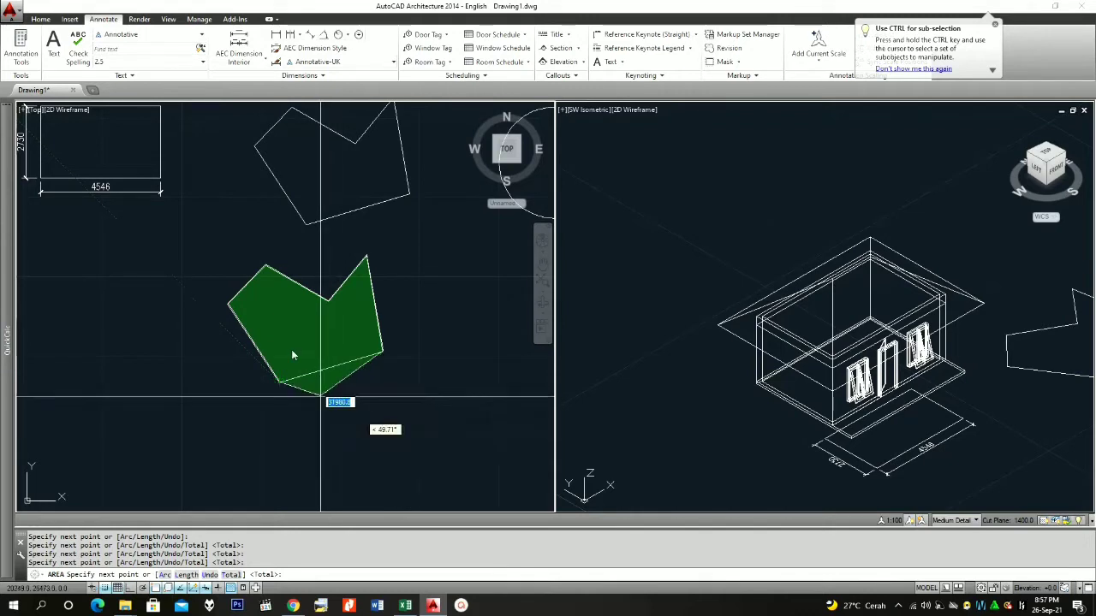
scroll(262, 345, up, 5)
scroll(267, 291, down, 5)
key(Return)
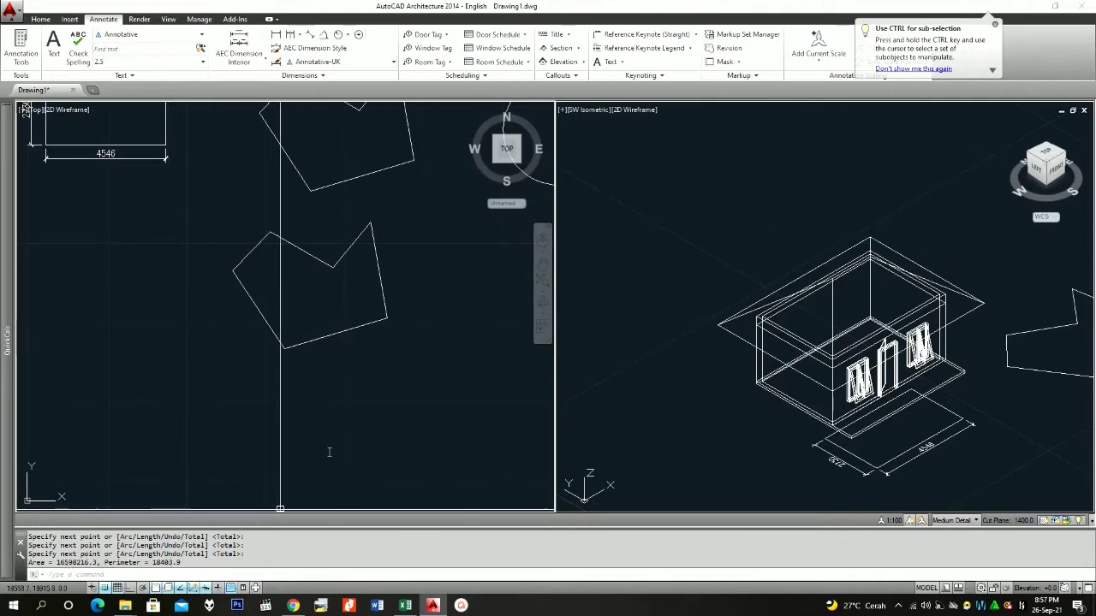
- Measure the original closed polygon's area and perimeter using the Area command's Object option
scroll(352, 404, down, 2)
scroll(332, 239, up, 2)
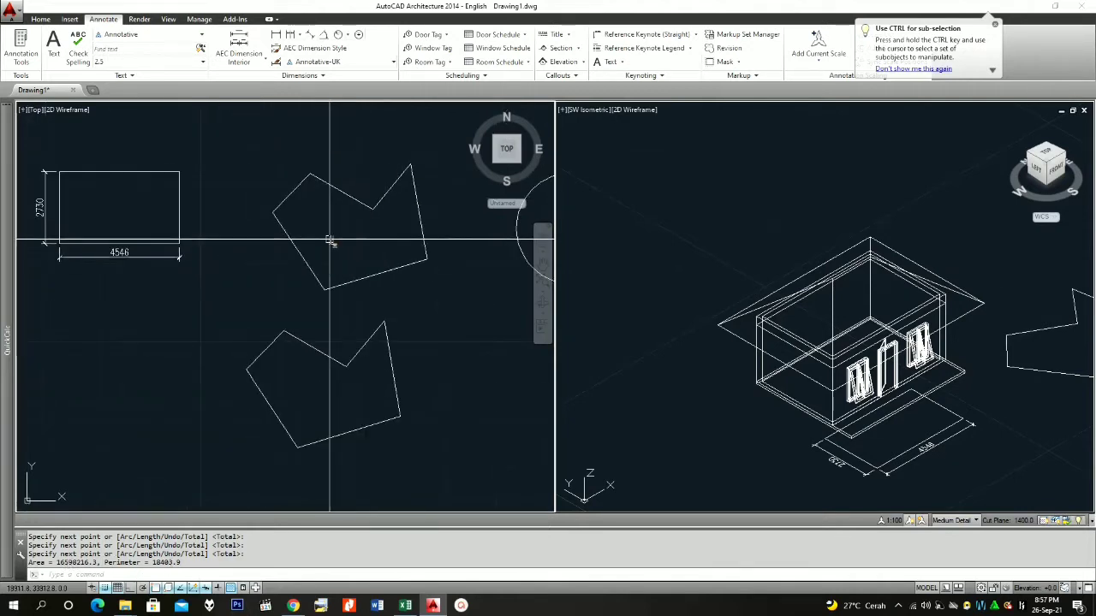
key(Return)
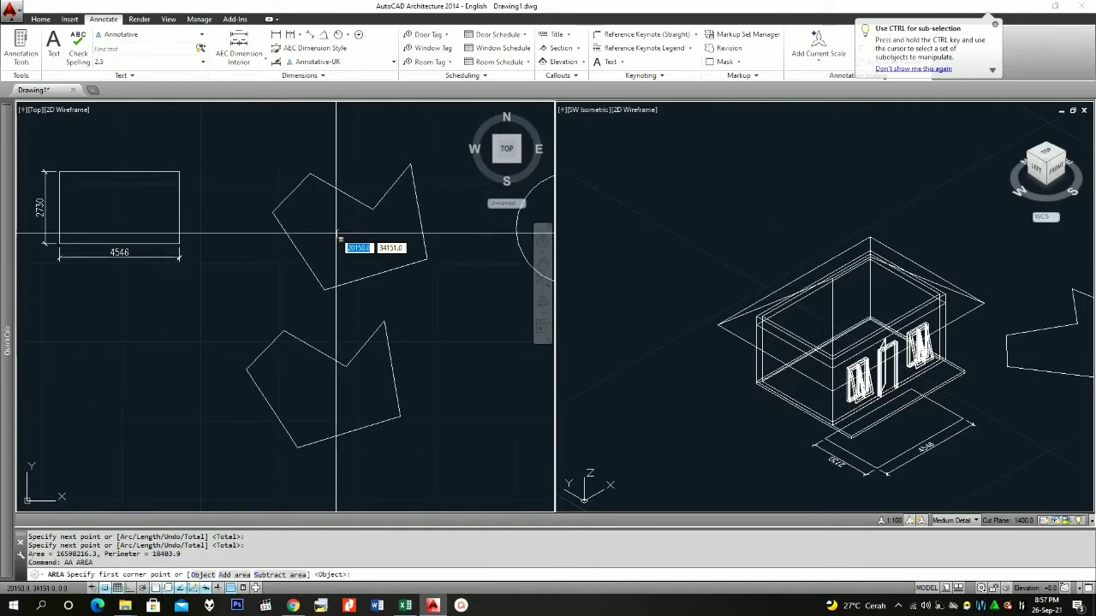
text(0)
key(BackSpace)
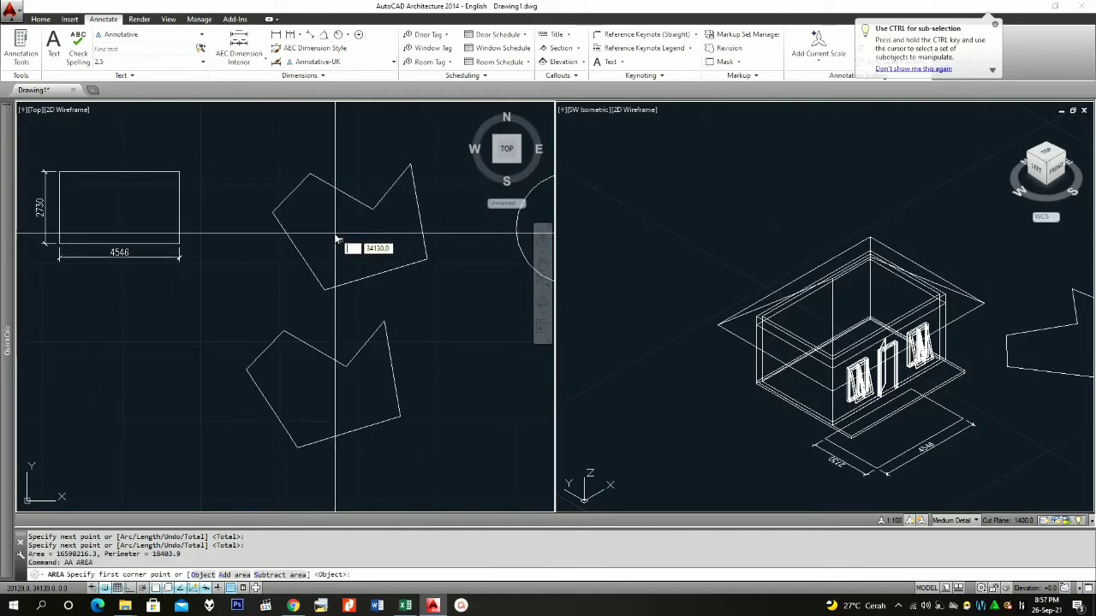
text(O)
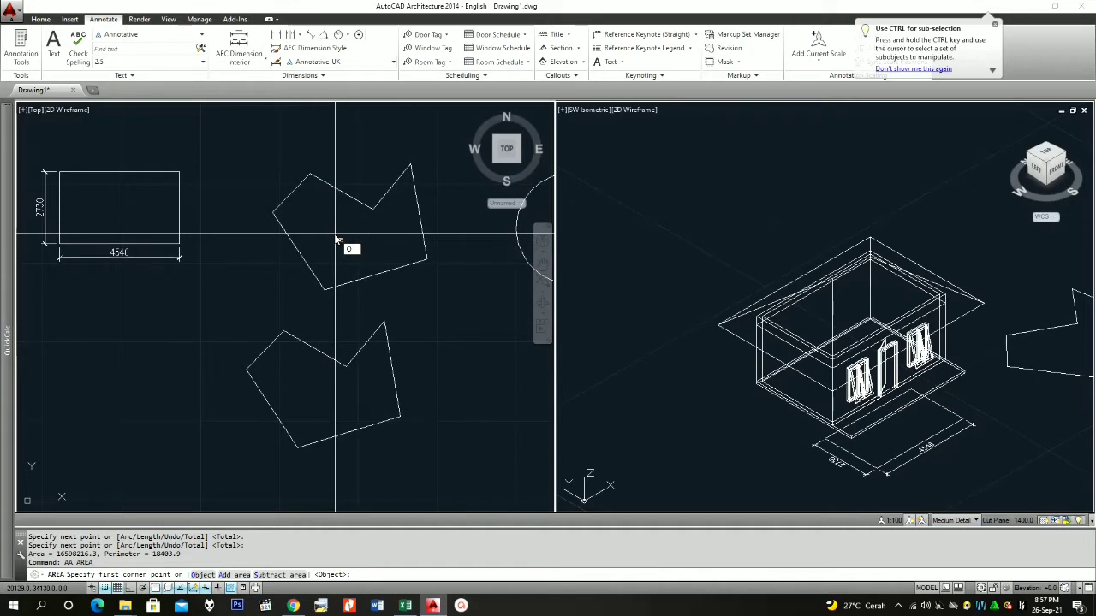
key(Return)
click(364, 207)
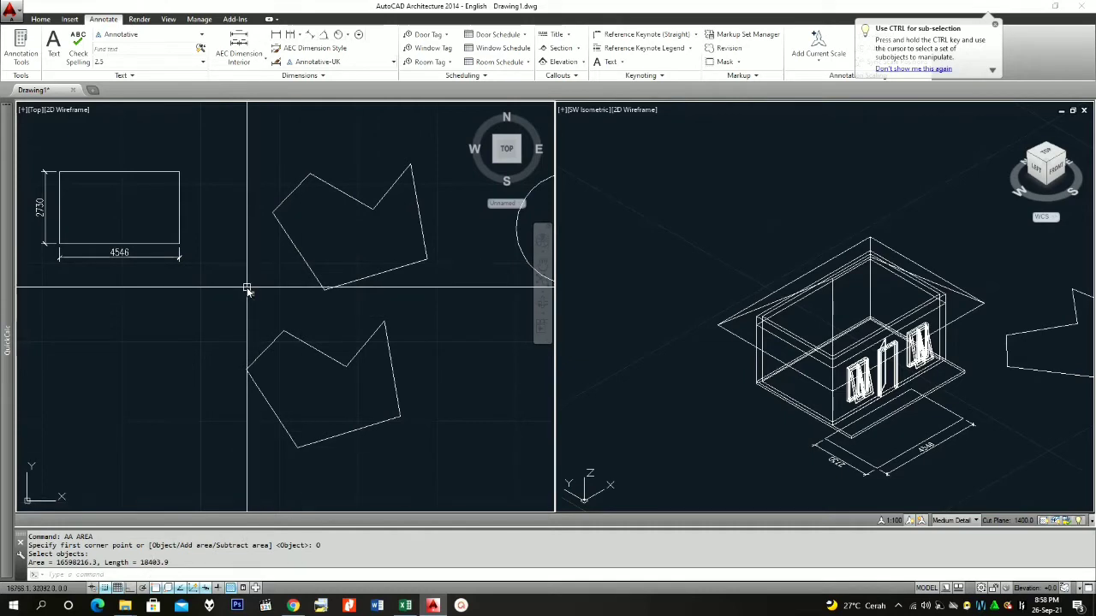
- Measure the circle's area and circumference using the Area command's Object option
scroll(237, 314, down, 3)
scroll(372, 282, up, 3)
scroll(402, 281, down, 3)
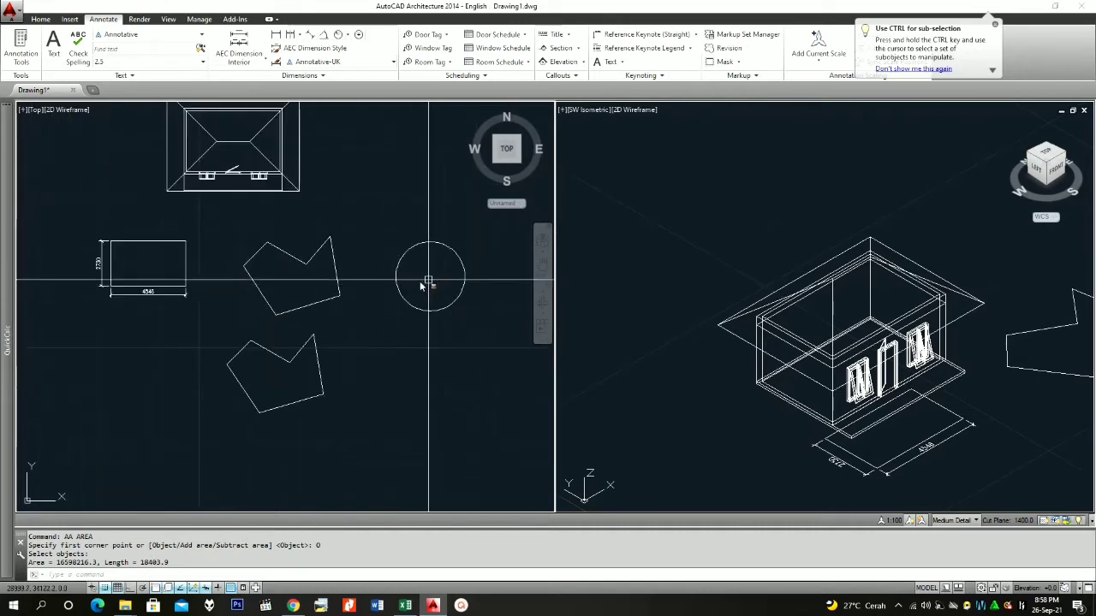
scroll(445, 278, up, 3)
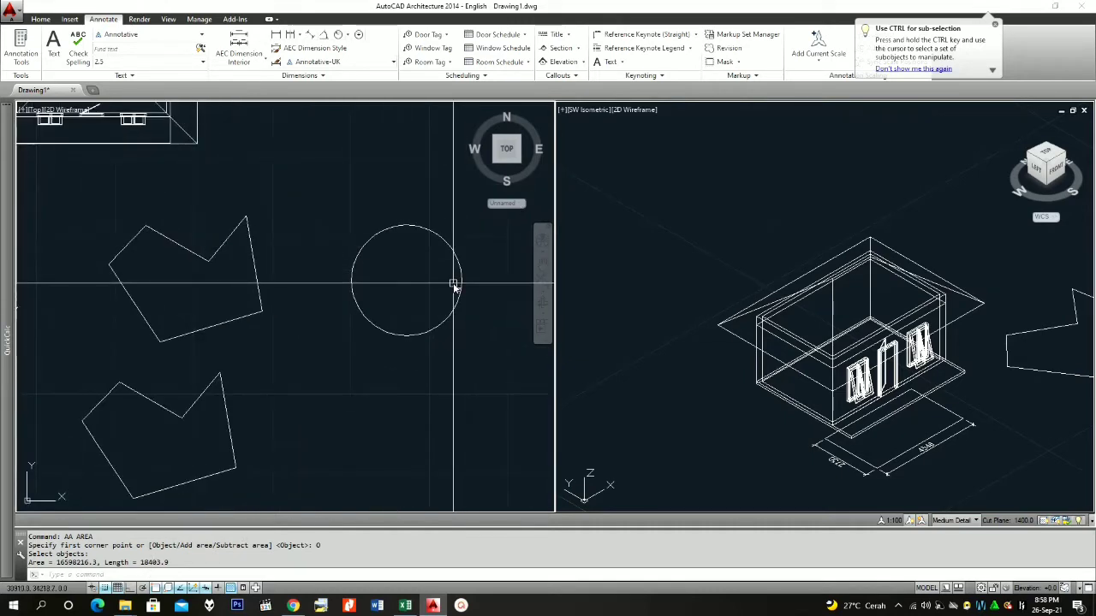
text(aa)
key(Return)
text(o)
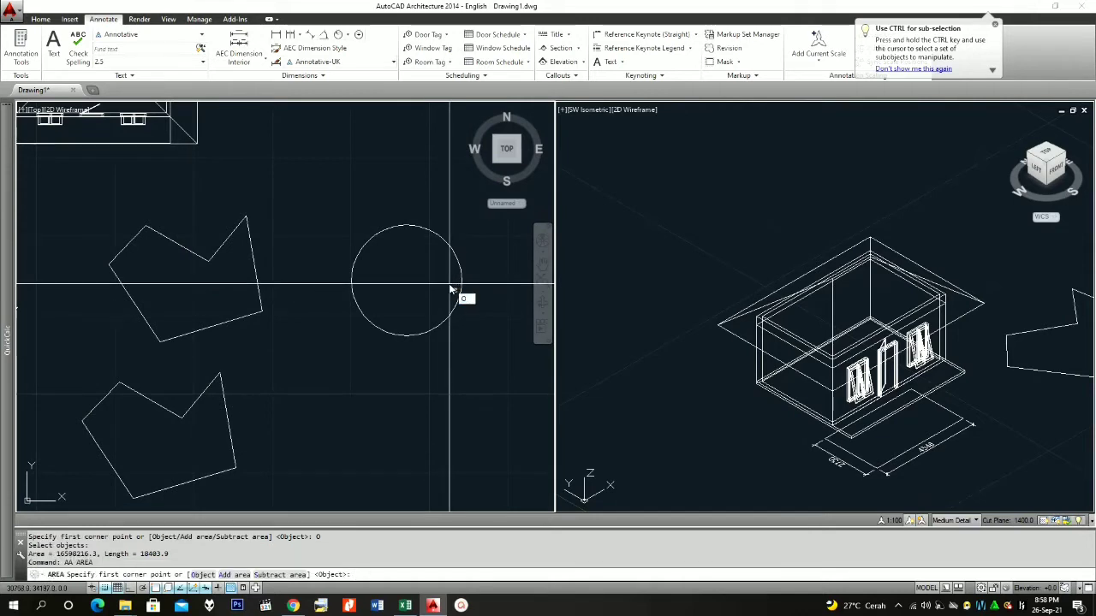
key(Return)
click(456, 307)
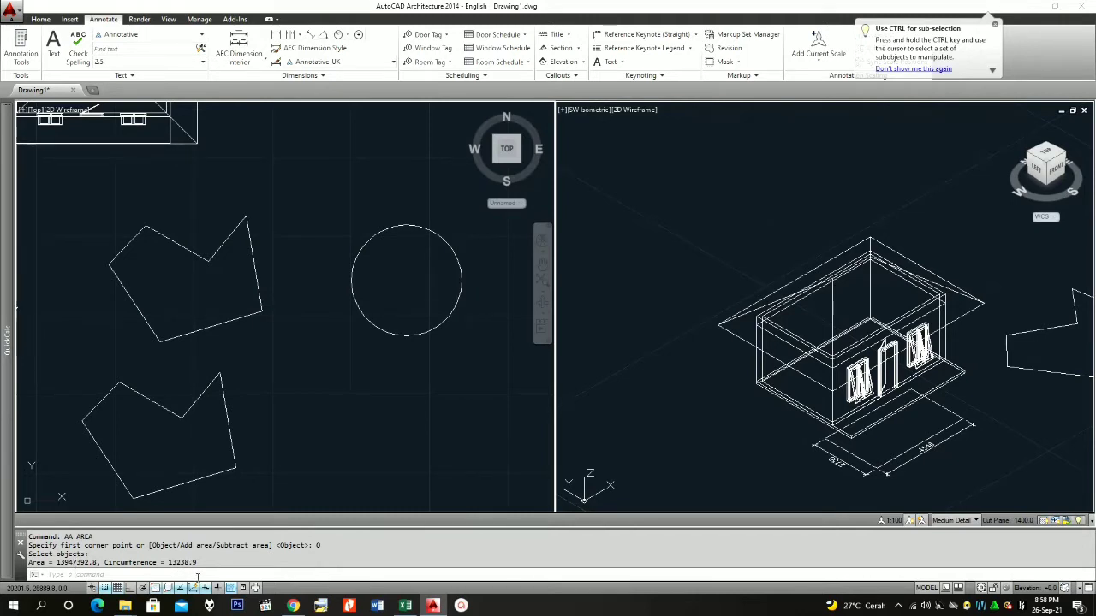
- Erase all line segments of the exploded polygon copy
scroll(435, 323, down, 2)
click(354, 447)
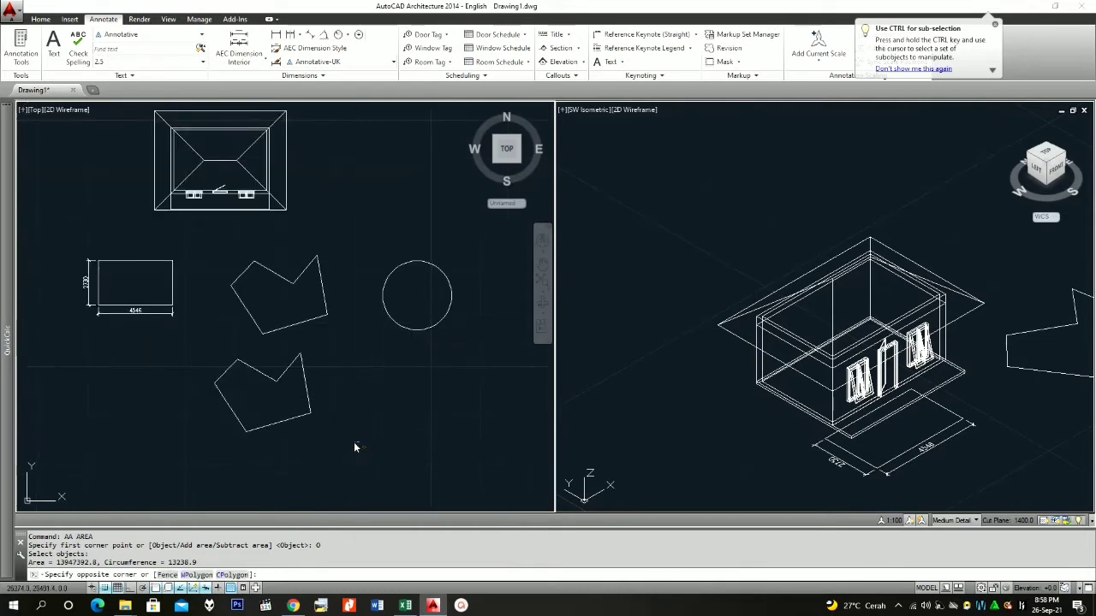
click(202, 360)
text(e)
key(Return)
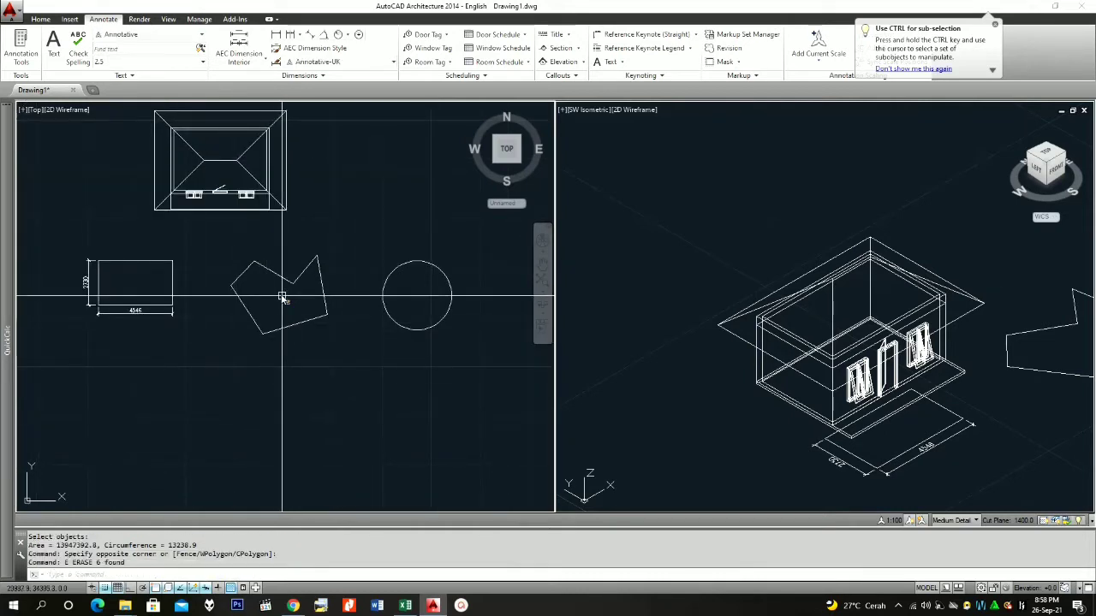
- Draw a small horizontal rectangle inside the lower part of the irregular polygon
scroll(282, 297, up, 4)
text(rec)
key(Return)
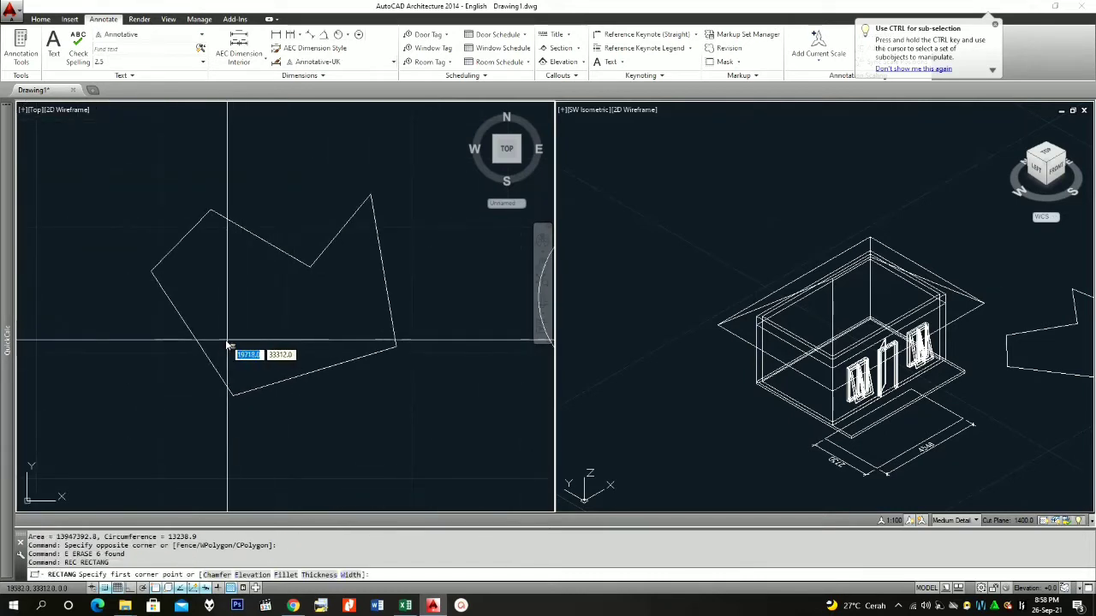
click(231, 316)
click(326, 351)
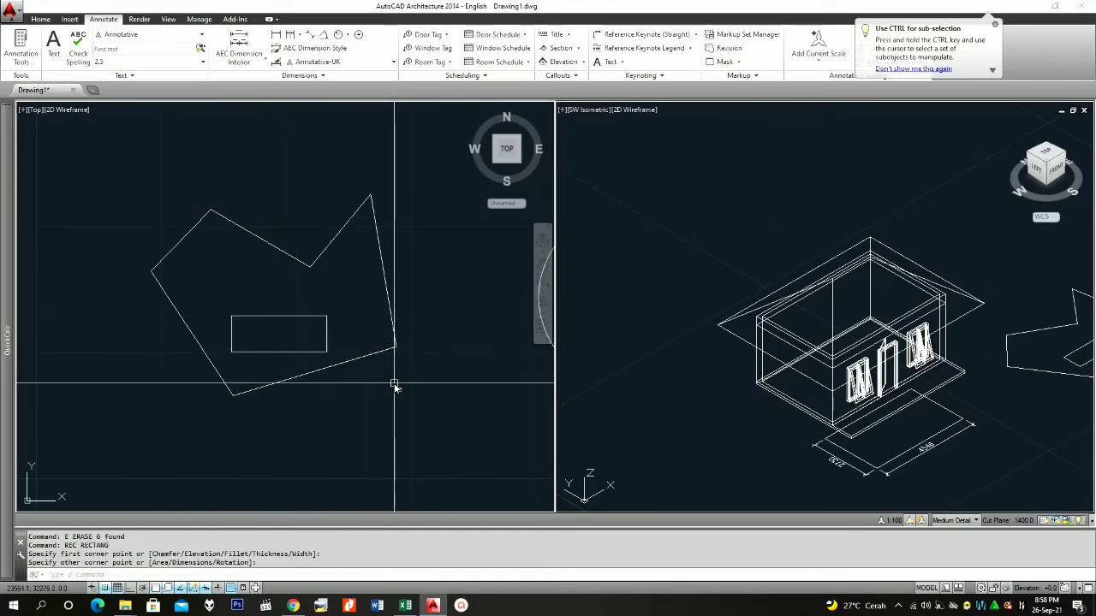
- Copy the polygon together with its inner rectangle to the empty space just below the original
scroll(287, 357, down, 2)
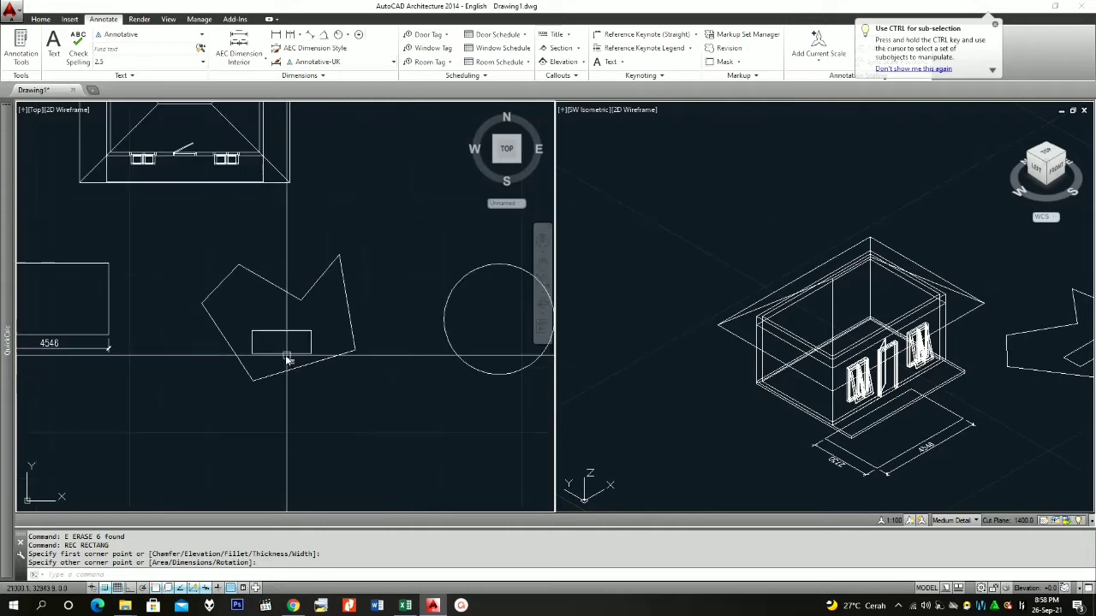
click(331, 386)
click(238, 300)
text(co)
key(Return)
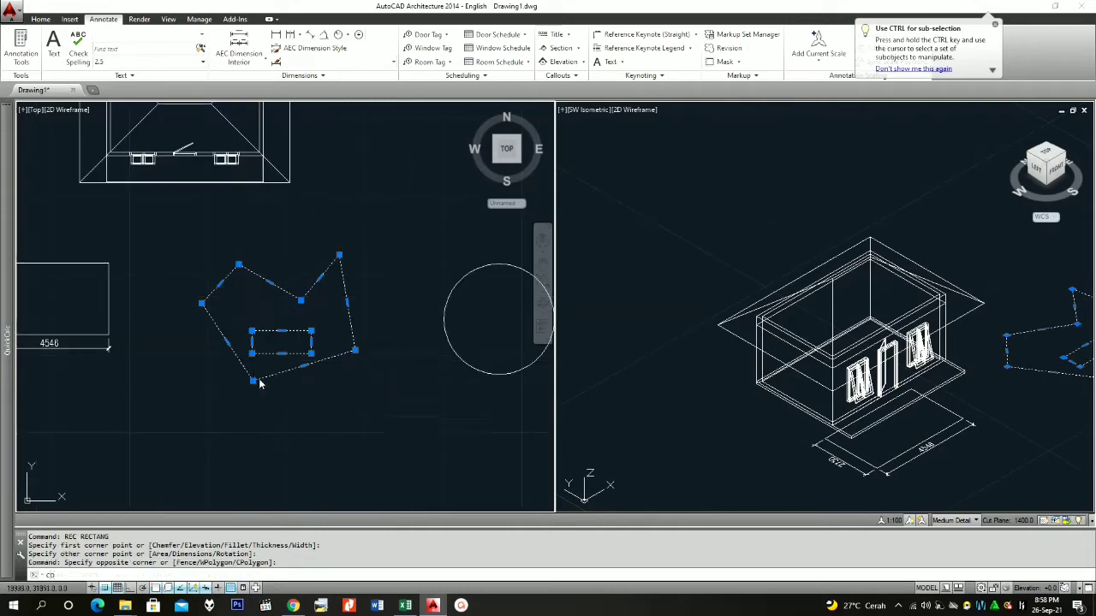
click(269, 344)
scroll(283, 272, down, 4)
click(276, 375)
scroll(281, 367, up, 5)
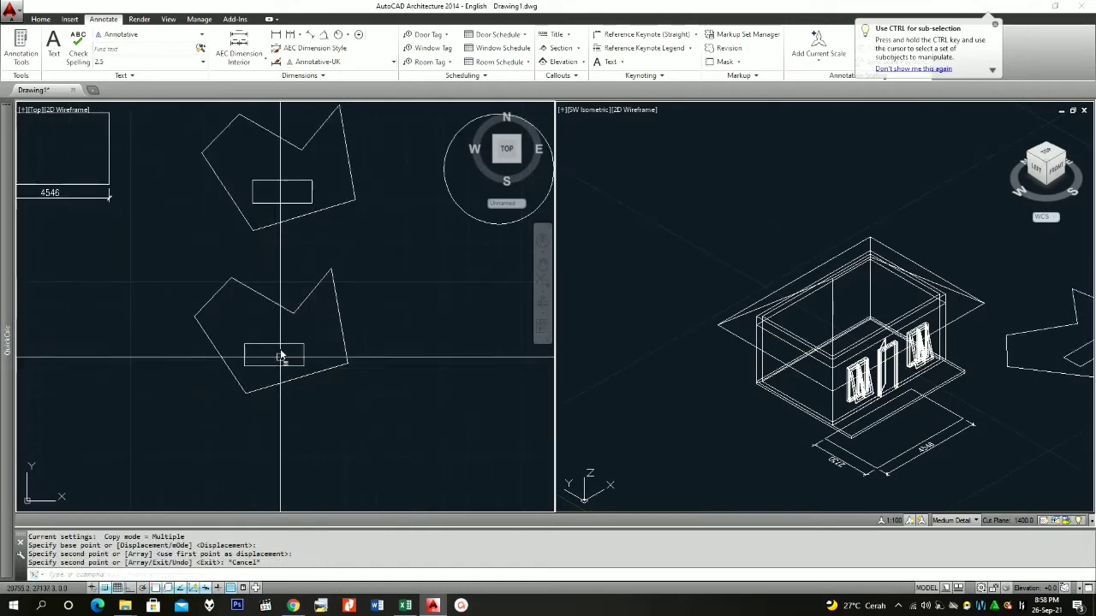
key(Escape)
- Erase the inner rectangle from the lower polygon copy
click(283, 357)
click(256, 391)
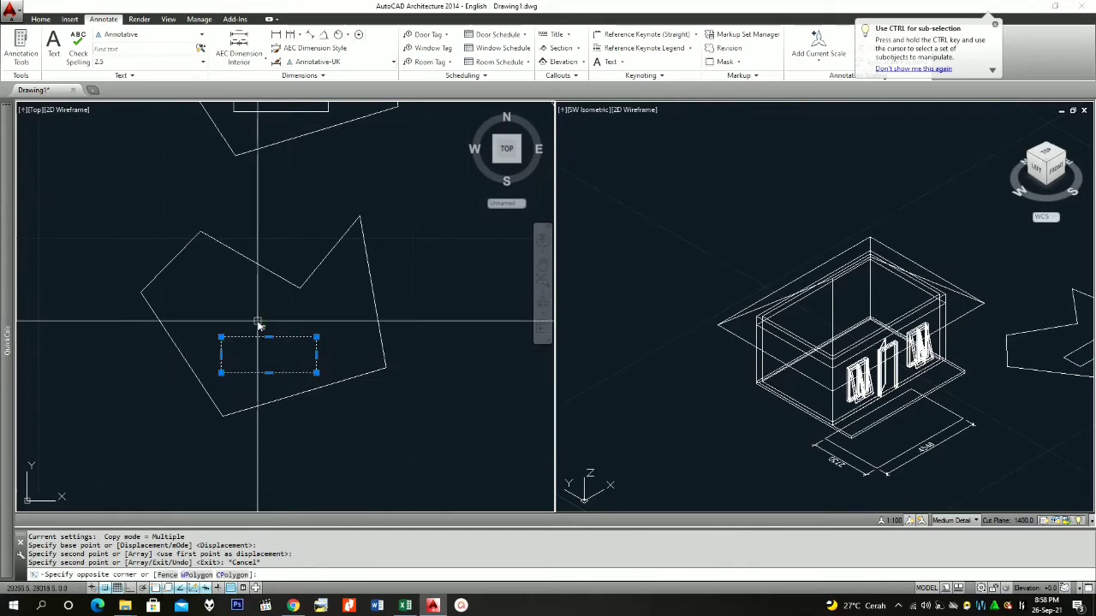
text(e)
key(Return)
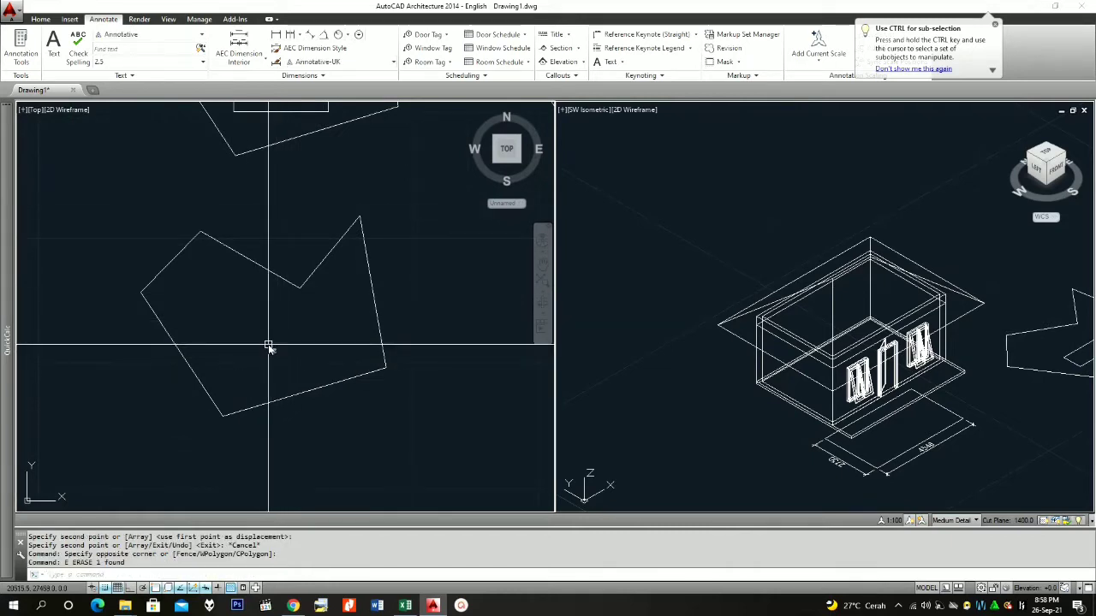
- Draw a small circle inside the lower-left part of the copied polygon
text(c)
key(Return)
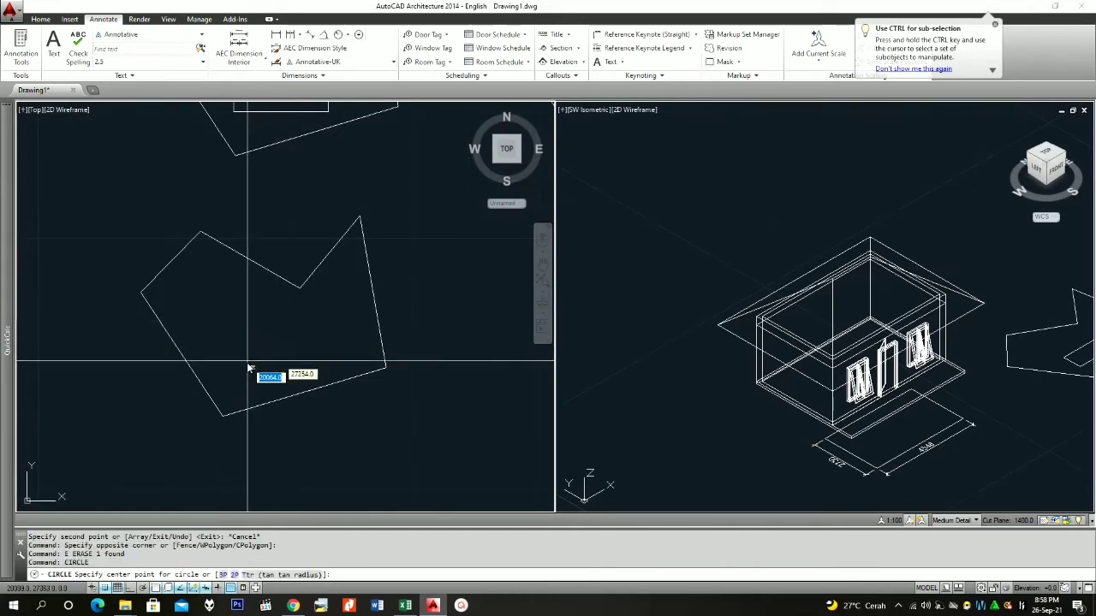
click(242, 353)
click(268, 381)
scroll(325, 363, down, 3)
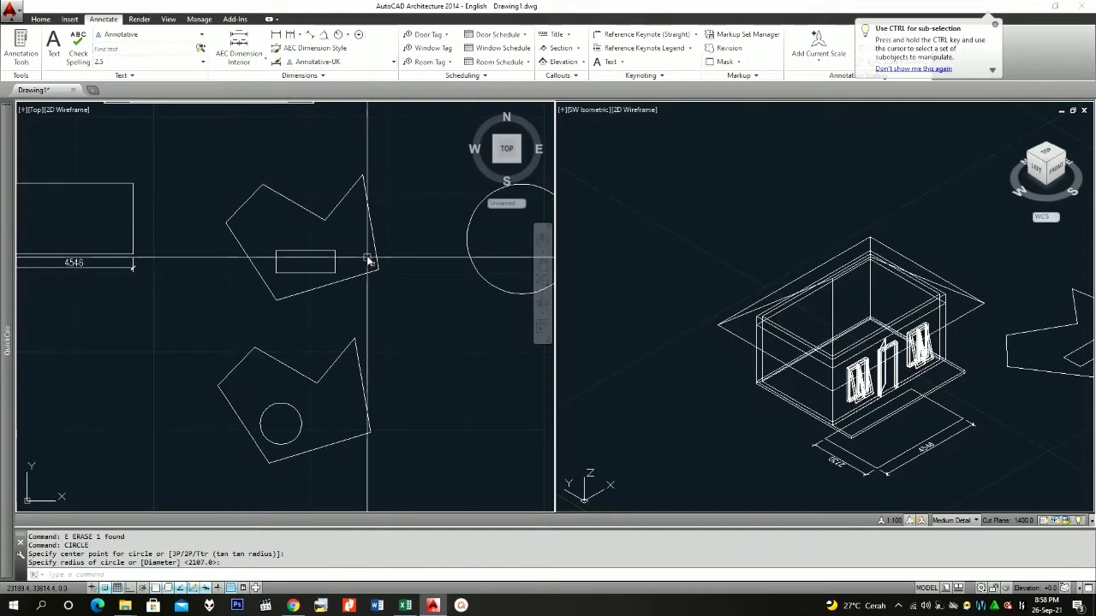
- Select the upper polygon and its inner rectangle in turn to check that they are separate objects
click(350, 277)
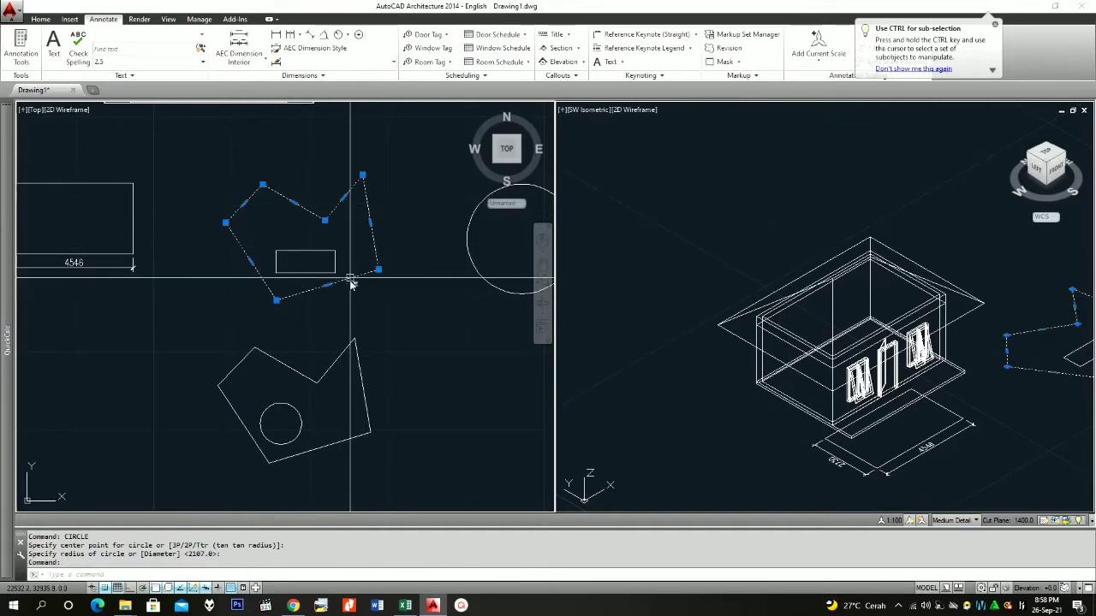
key(Escape)
click(326, 272)
key(Escape)
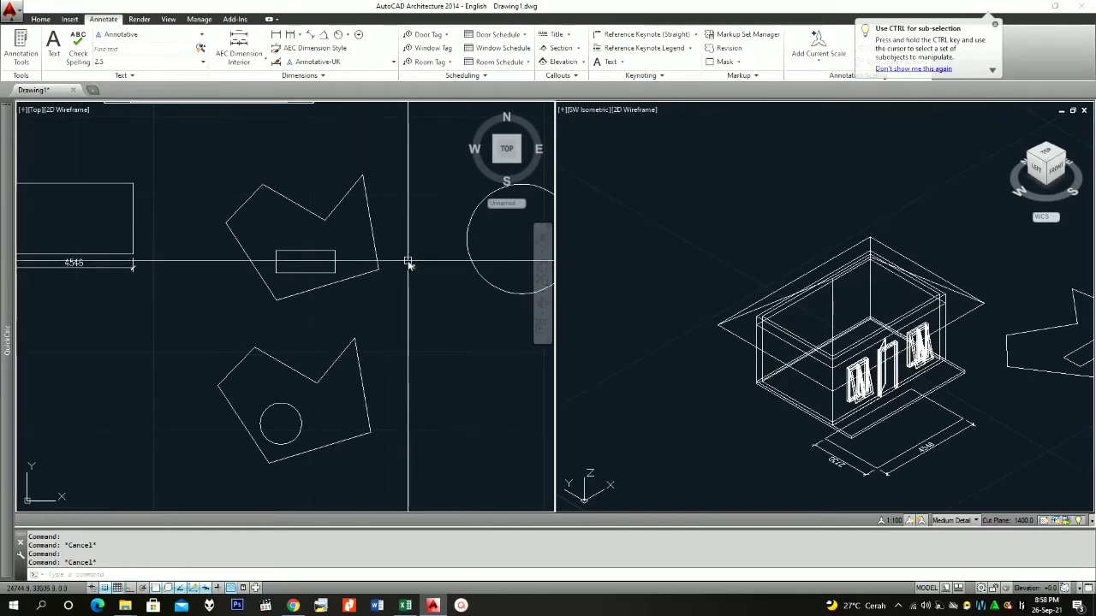
scroll(319, 255, up, 2)
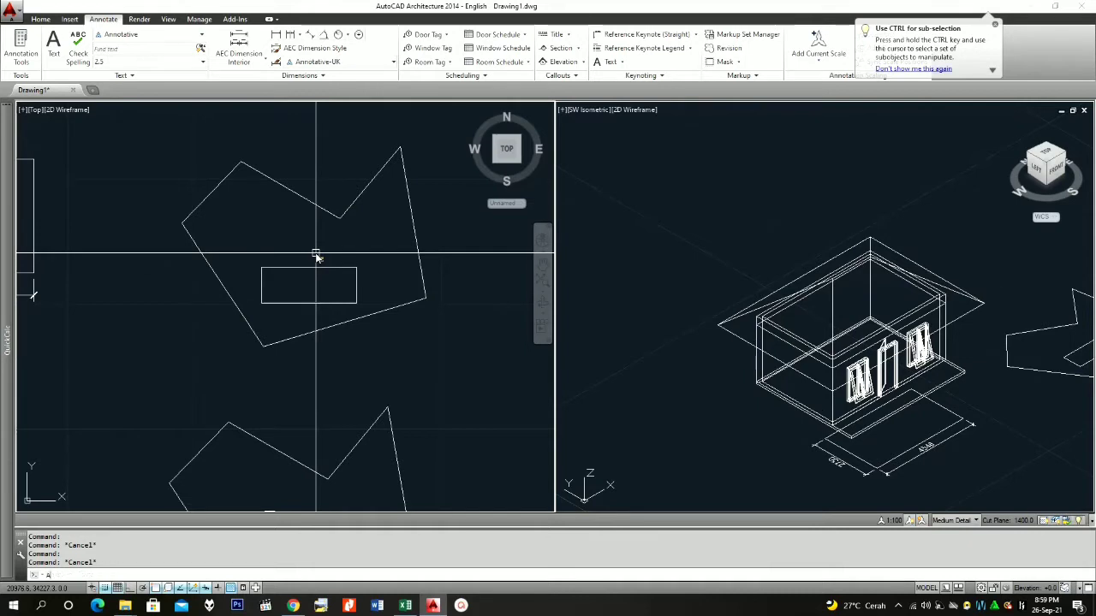
- Measure the upper polygon's inner rectangle with the Area command in subtract mode, tracing its four corners
text(aa)
key(Return)
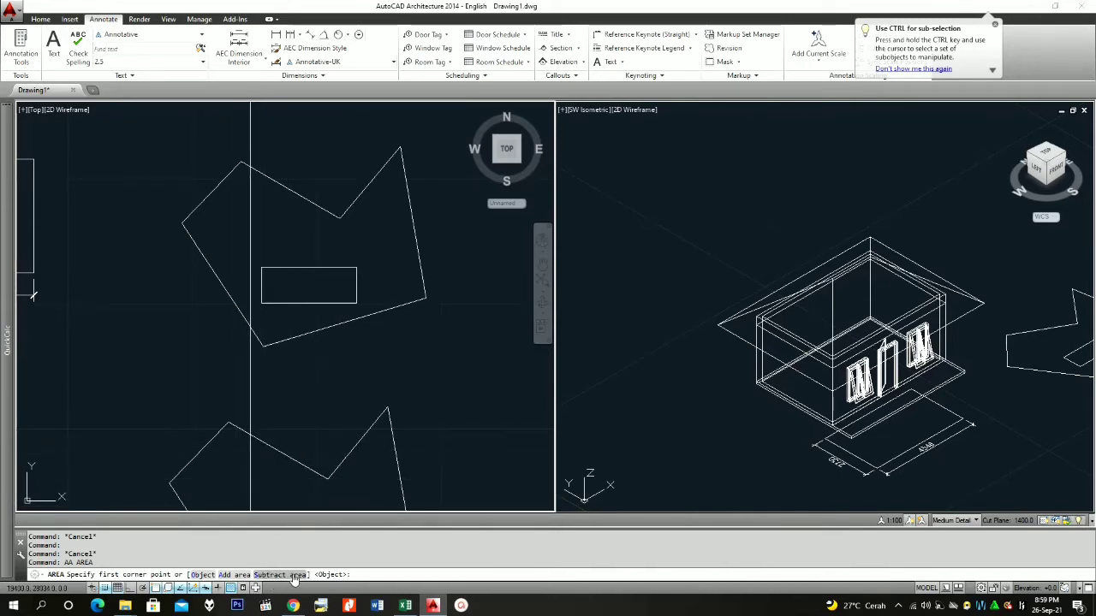
text(3)
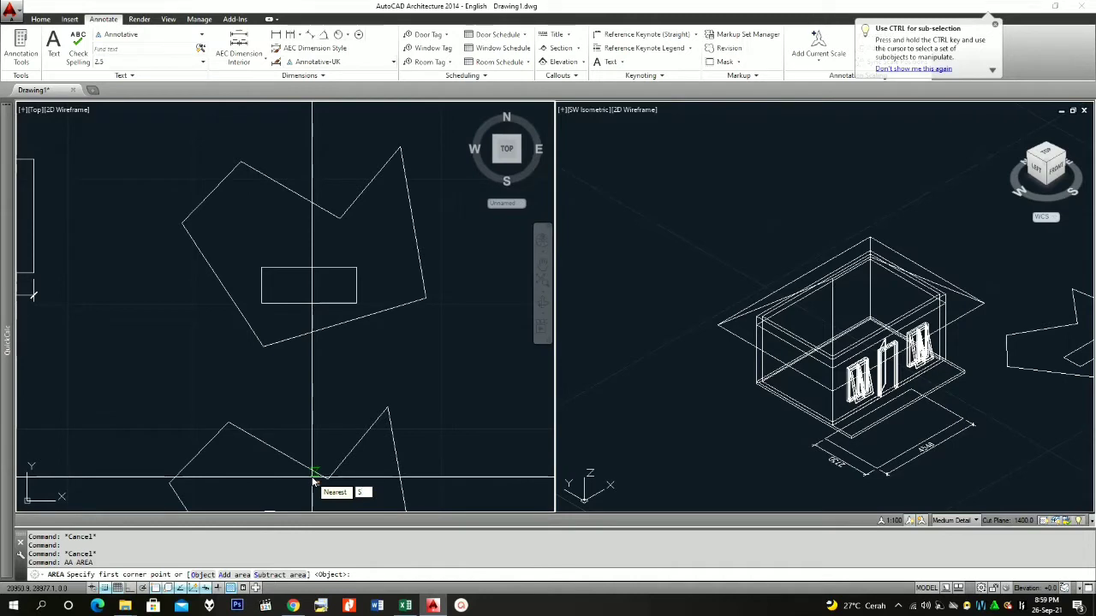
key(Return)
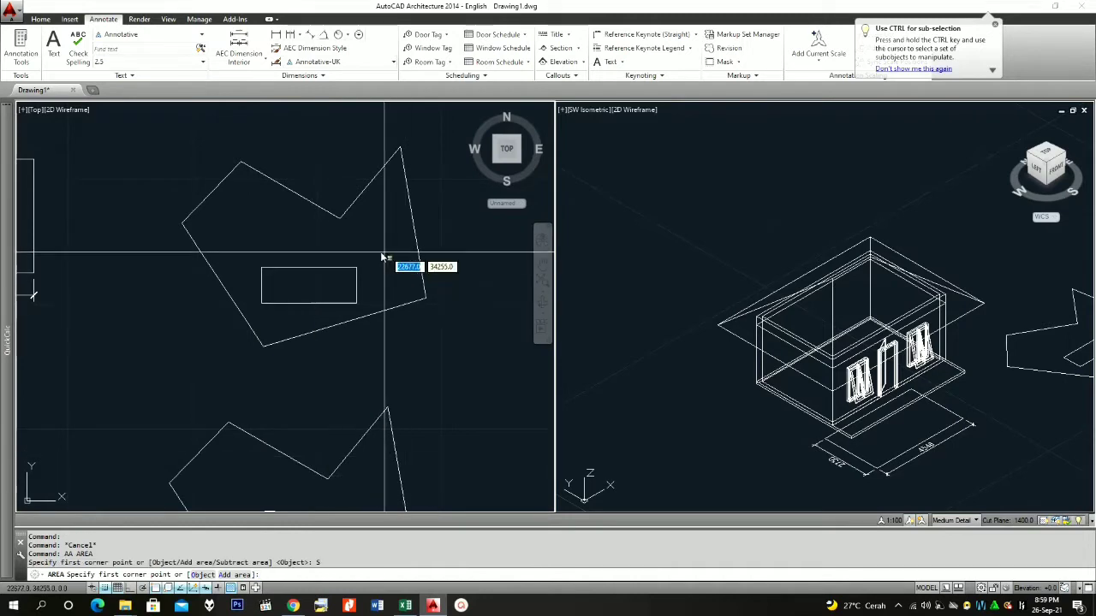
click(357, 302)
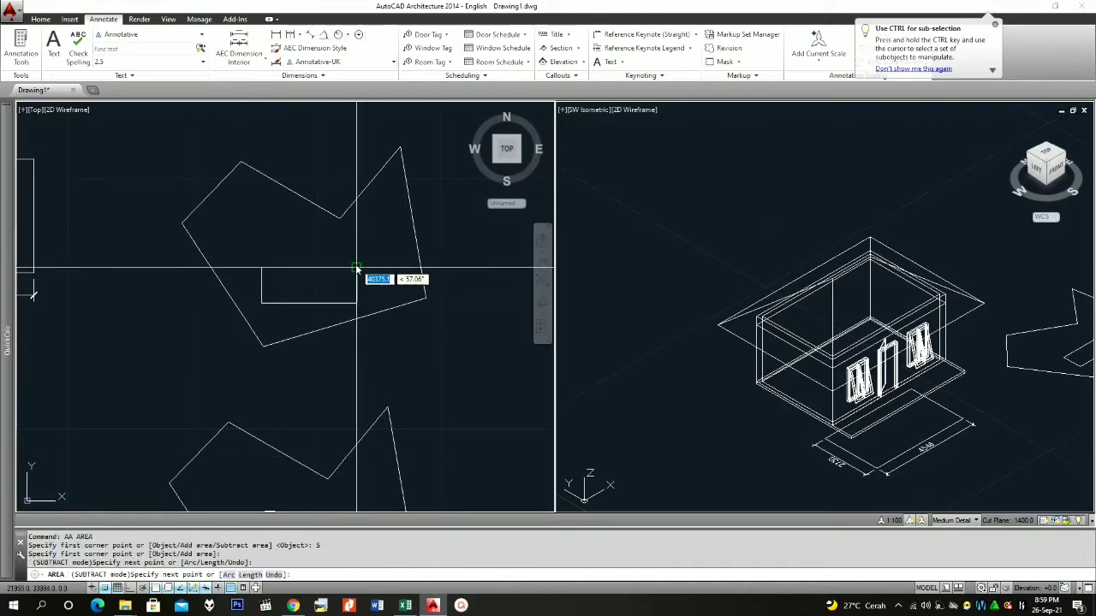
click(357, 269)
click(261, 268)
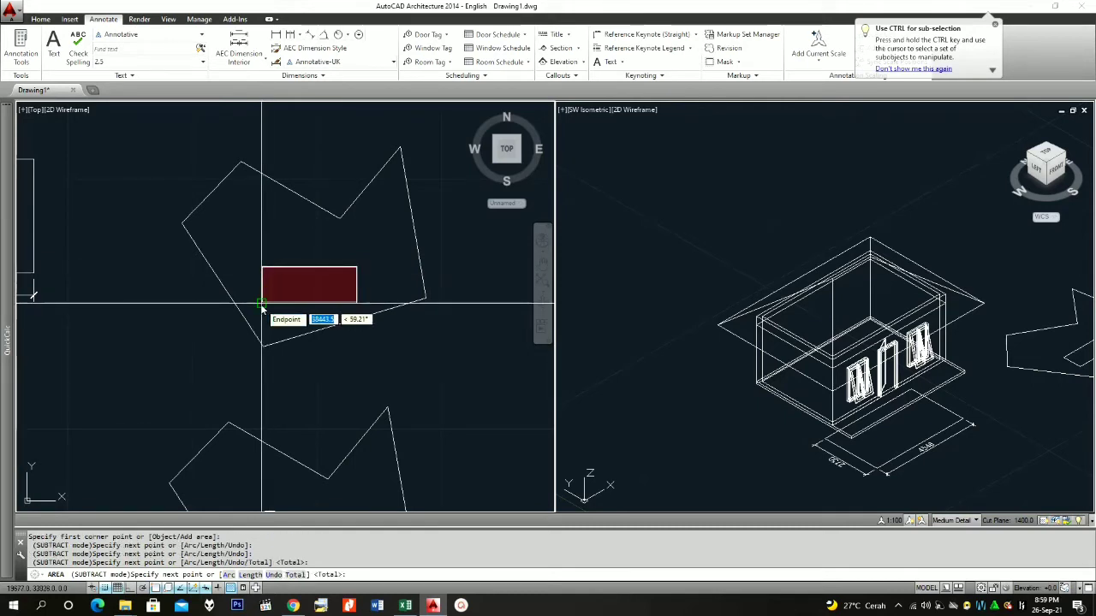
click(261, 304)
key(Return)
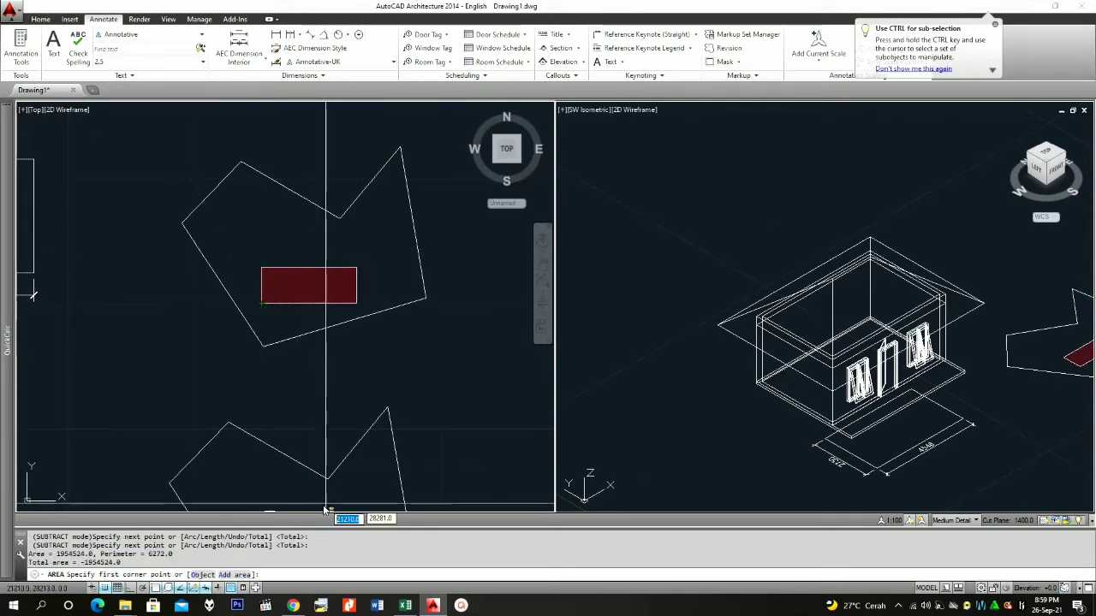
- Trace the upper polygon's corners in add mode to measure its net area without the rectangle, and end the measurement
text(a)
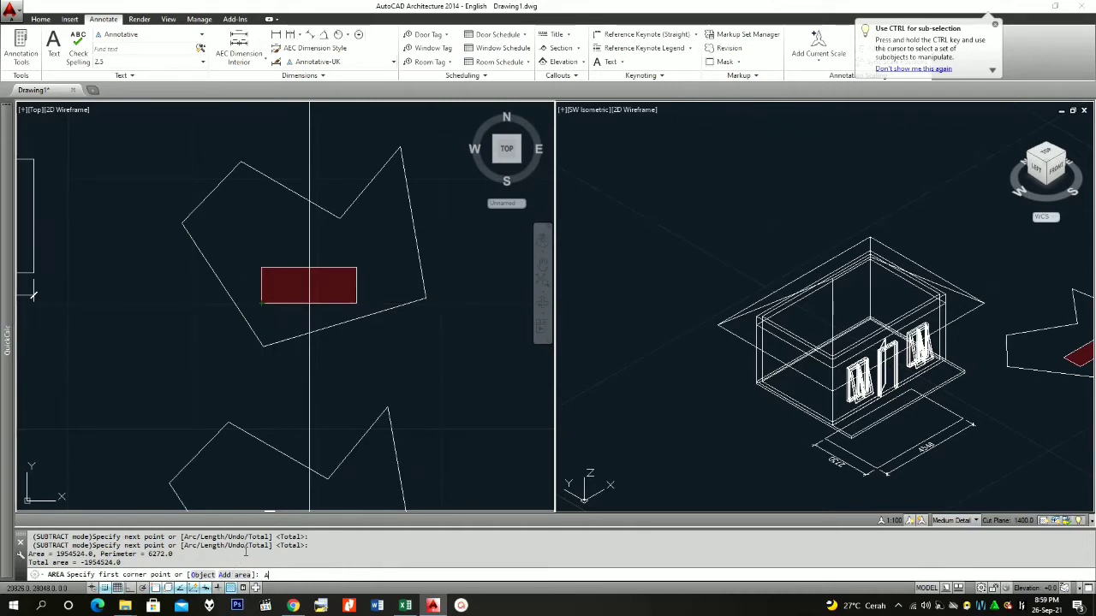
key(Return)
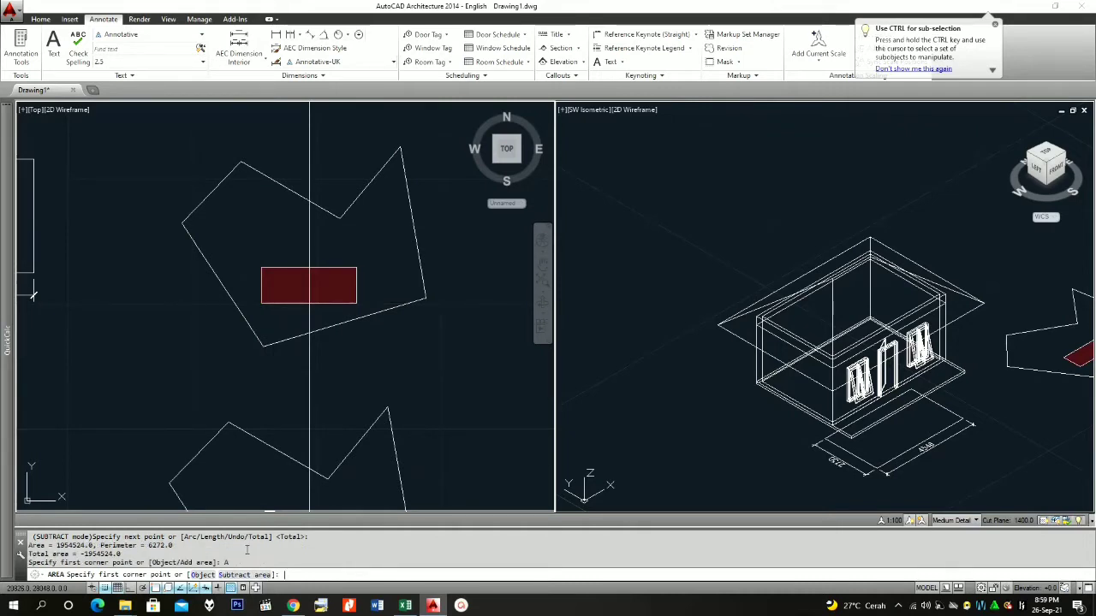
click(425, 298)
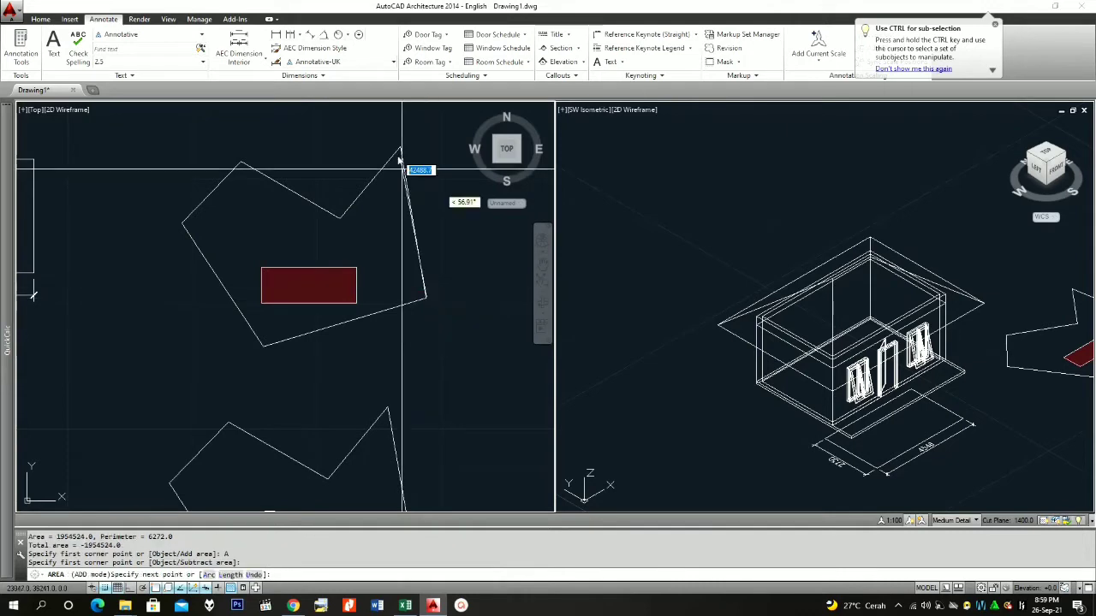
click(400, 150)
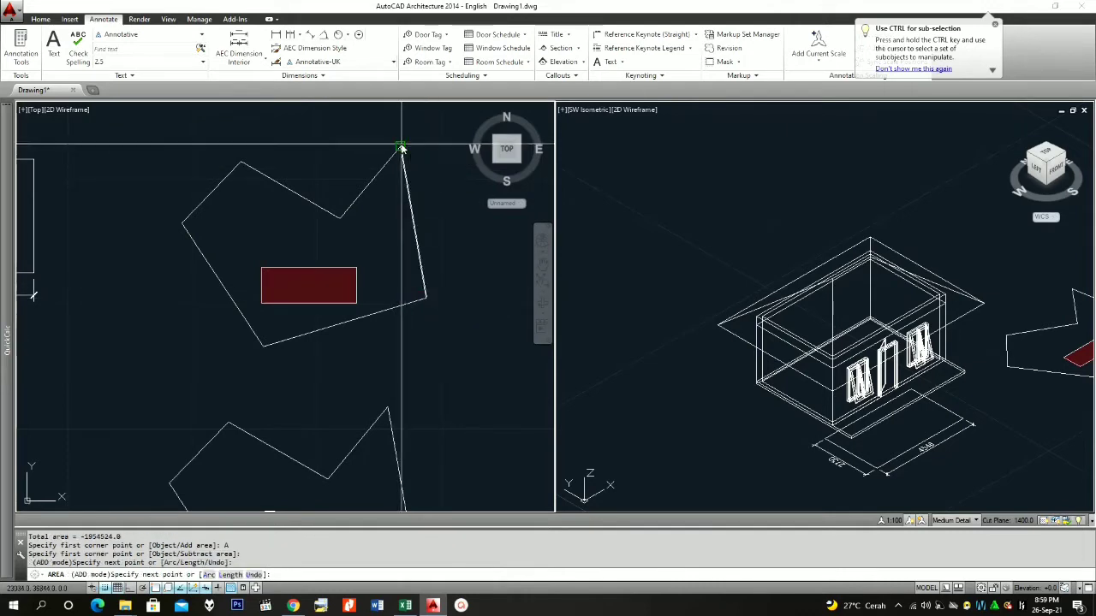
click(340, 219)
click(242, 162)
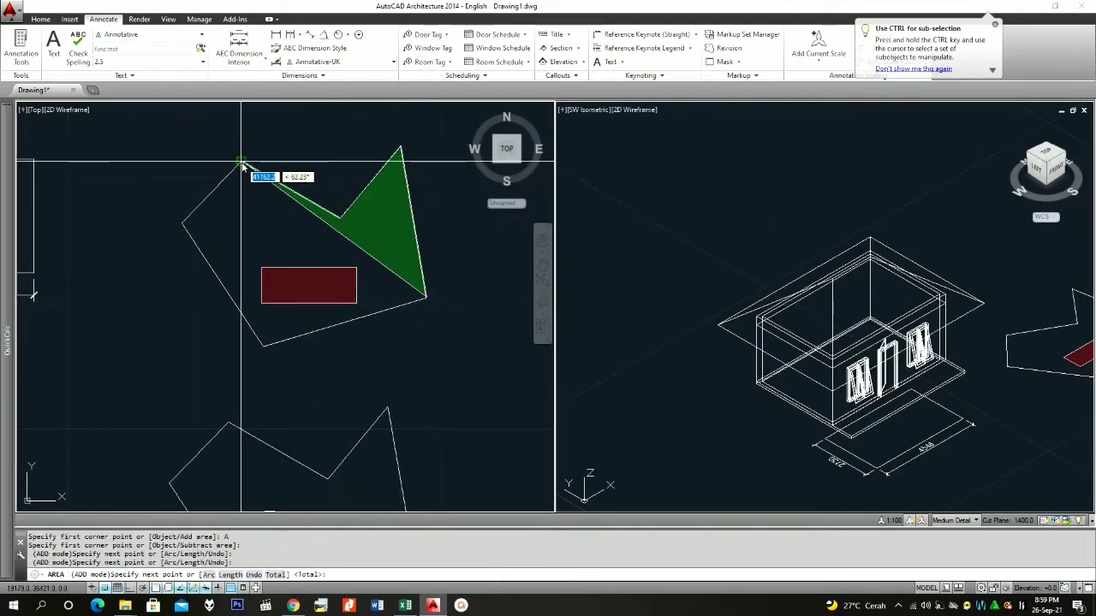
click(183, 223)
click(263, 346)
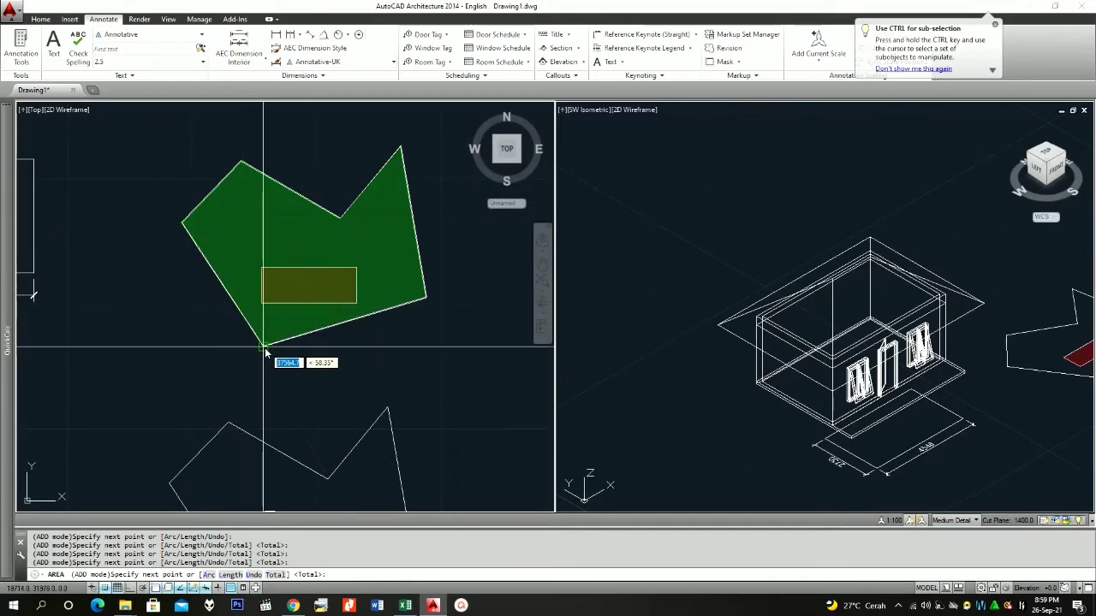
key(Return)
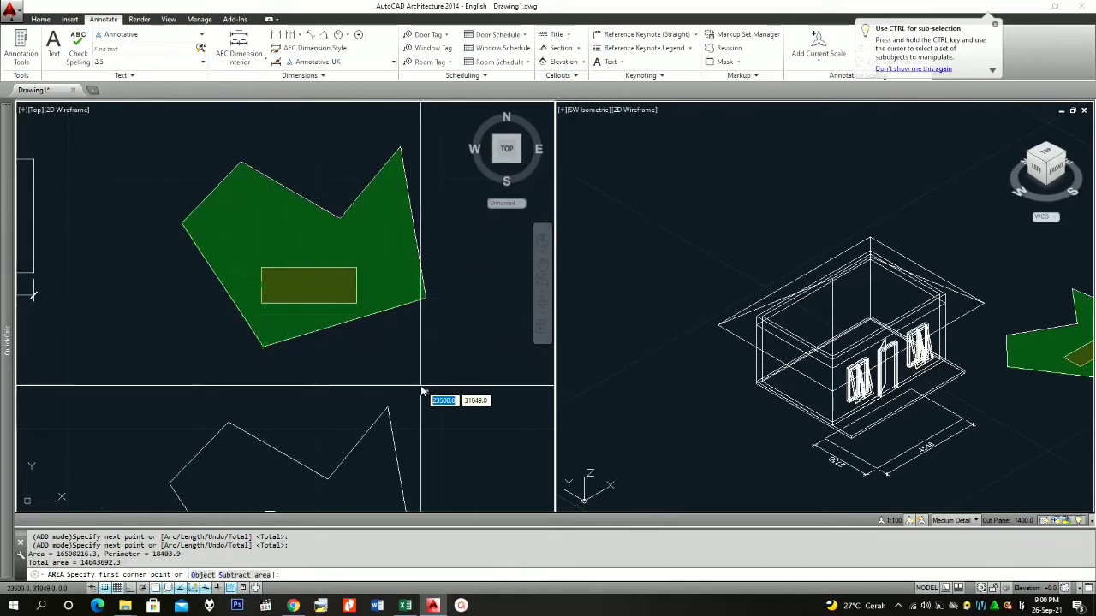
key(Escape)
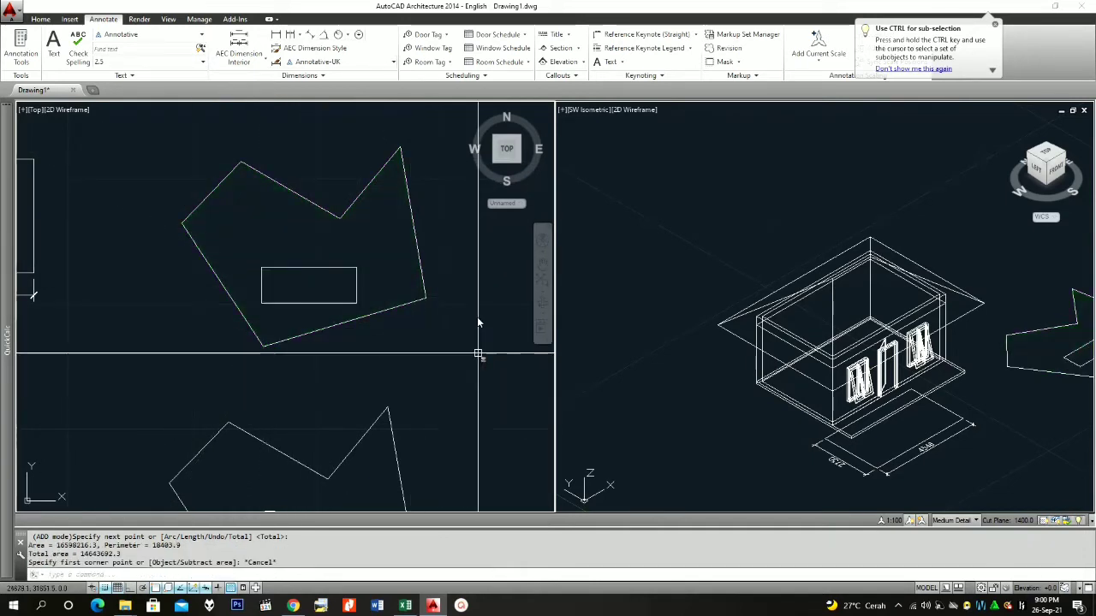
- Start a new Area measurement that subtracts the upper polygon's inner rectangle, picked as a whole object
key(Return)
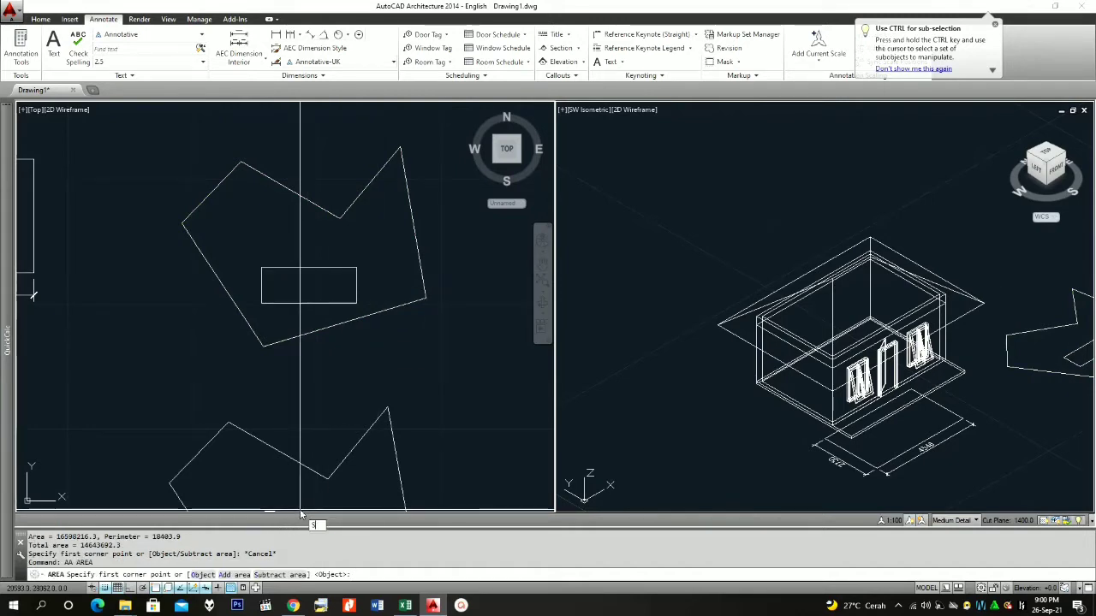
text(s)
key(Return)
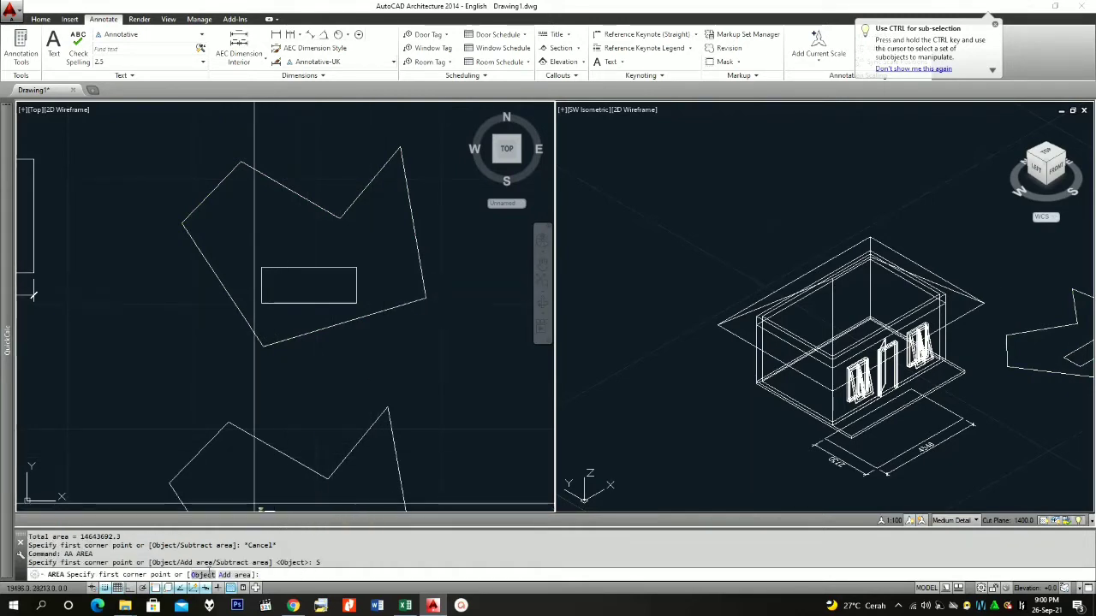
key(Return)
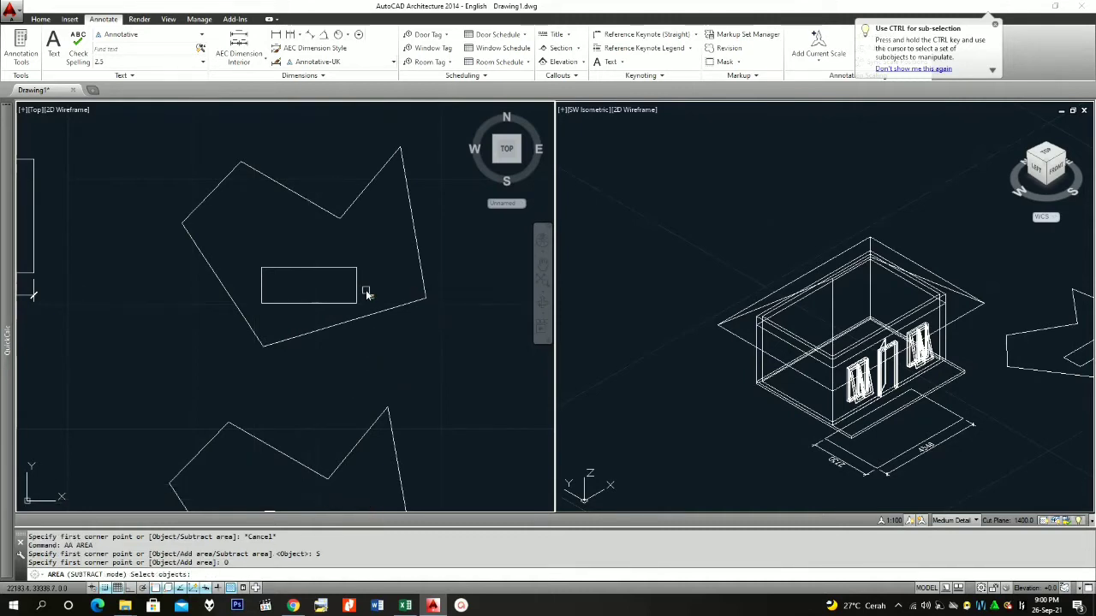
click(357, 285)
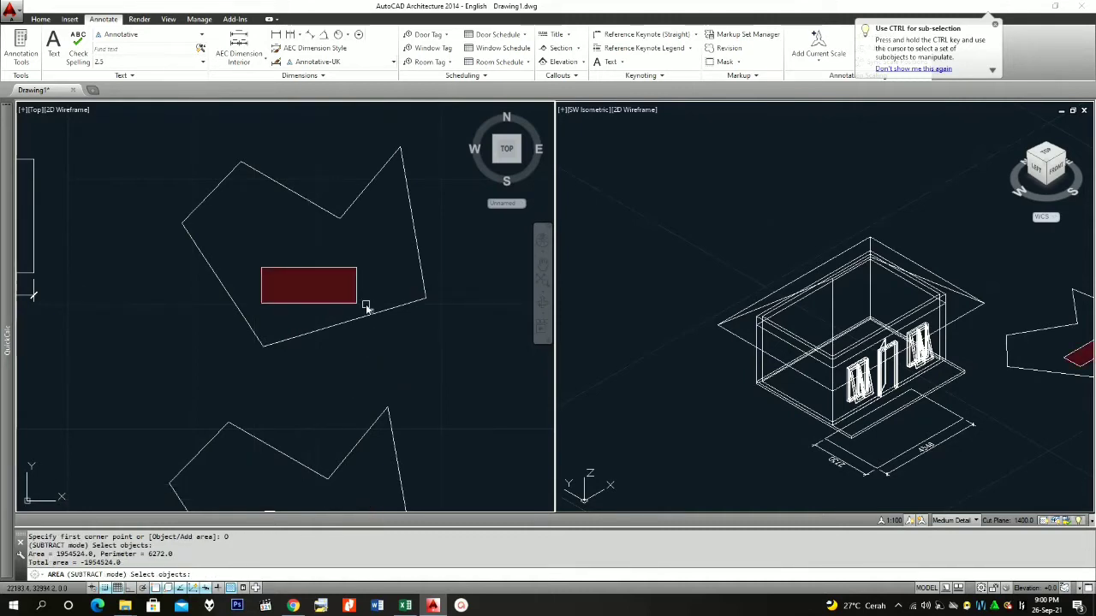
key(Return)
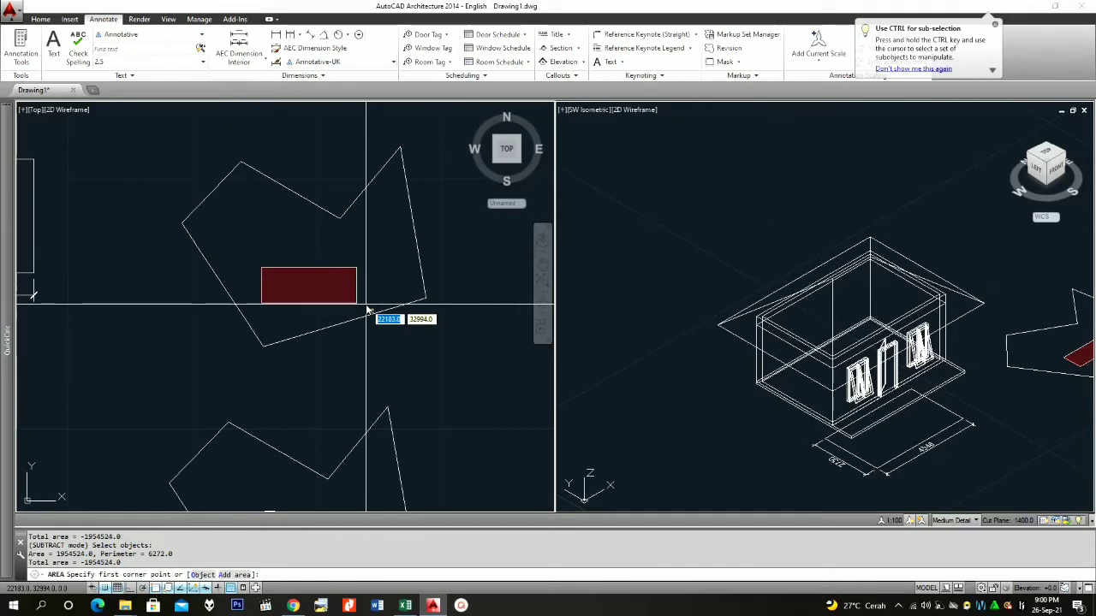
- Add the upper polygon as an object to obtain the net area, and end the measurement
text(A)
key(Return)
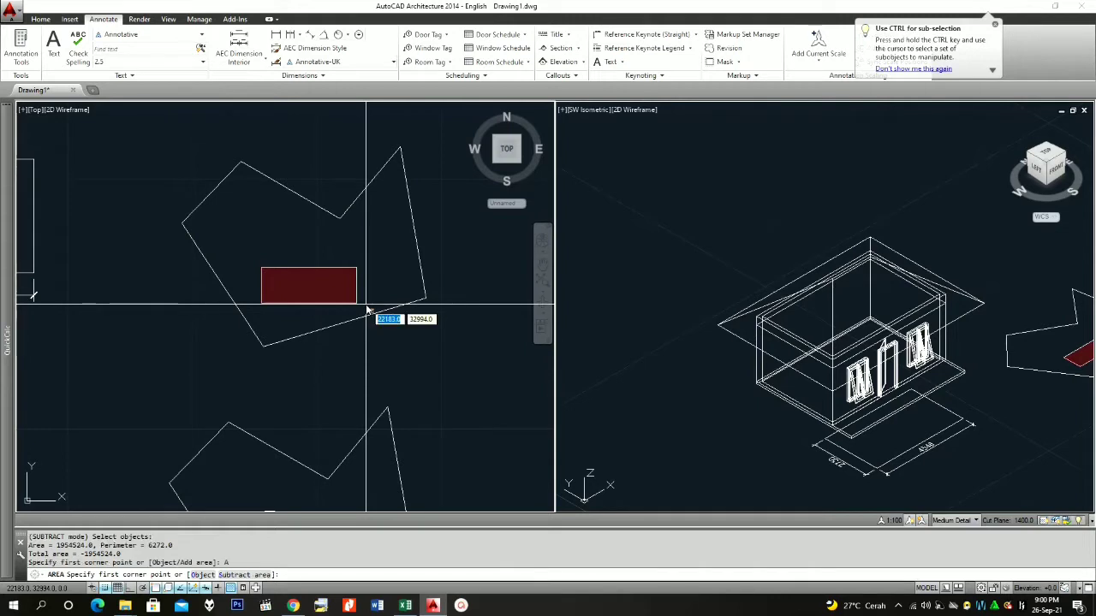
text(o)
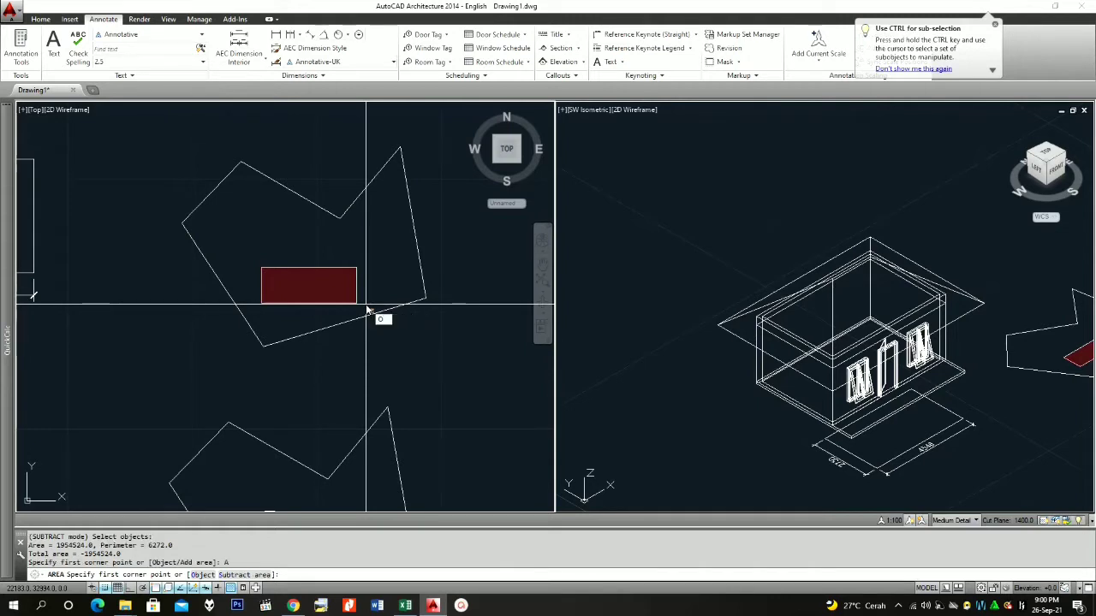
key(Return)
click(384, 310)
key(Return)
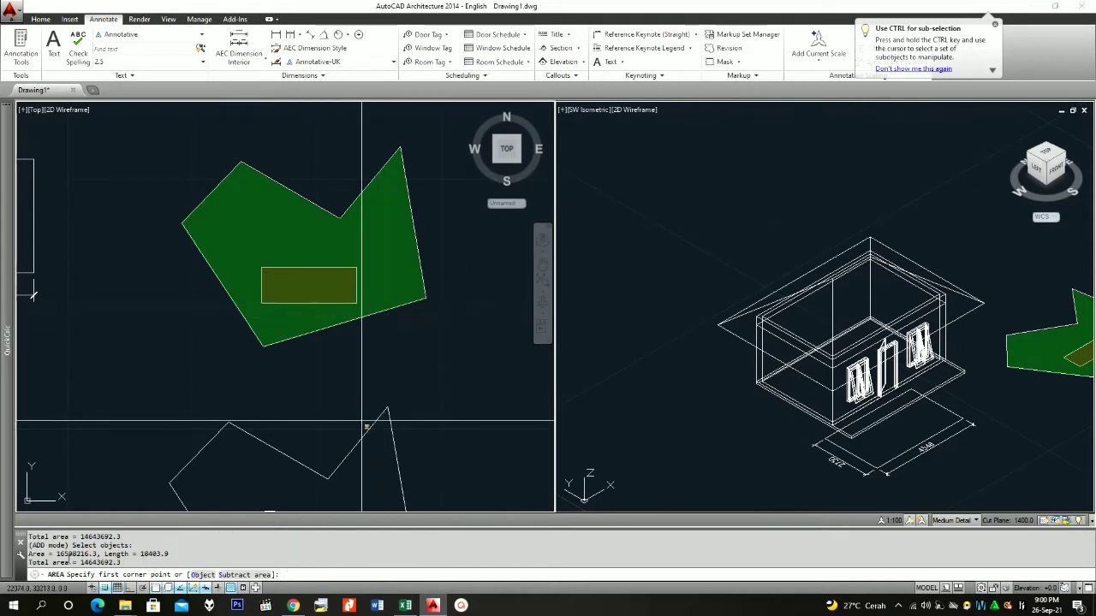
scroll(505, 366, down, 2)
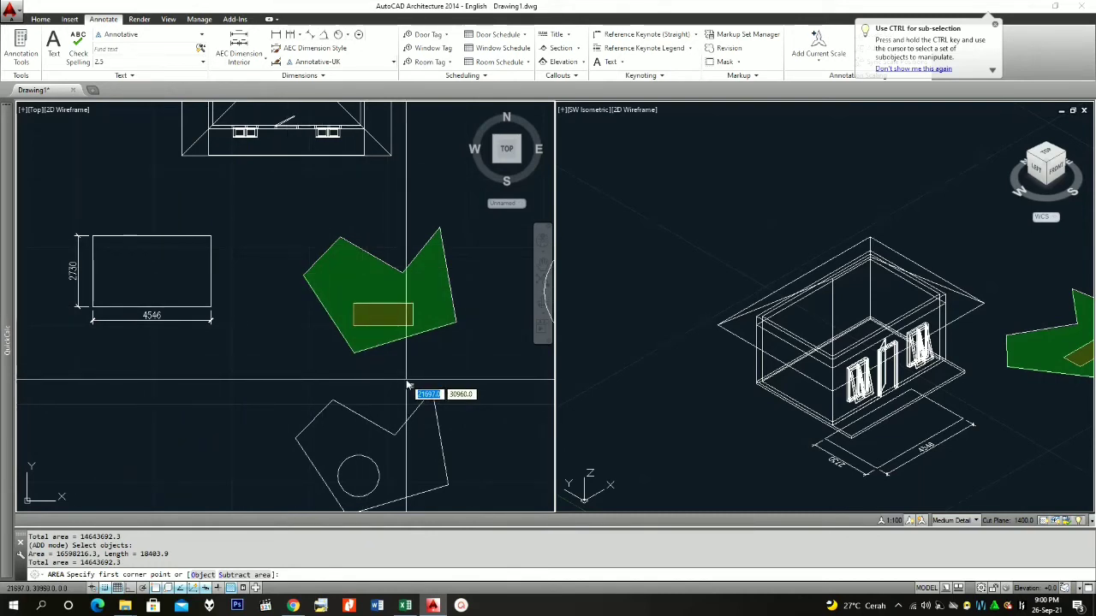
key(Escape)
- Start an Area measurement for the lower polygon that subtracts its inner circle, picked as an object
scroll(403, 381, down, 1)
scroll(386, 411, up, 4)
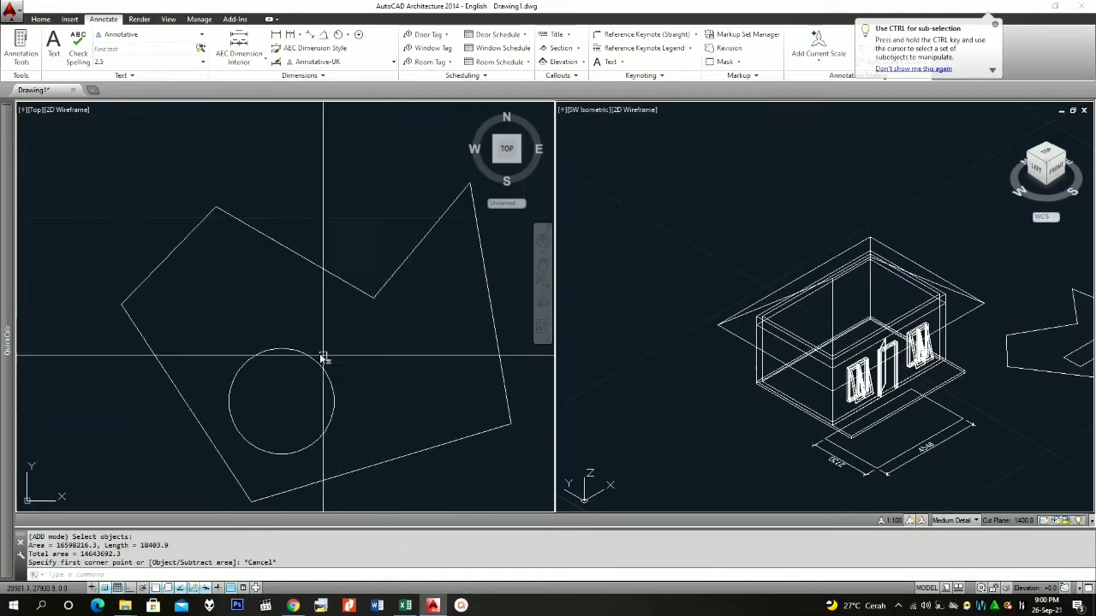
scroll(316, 357, down, 2)
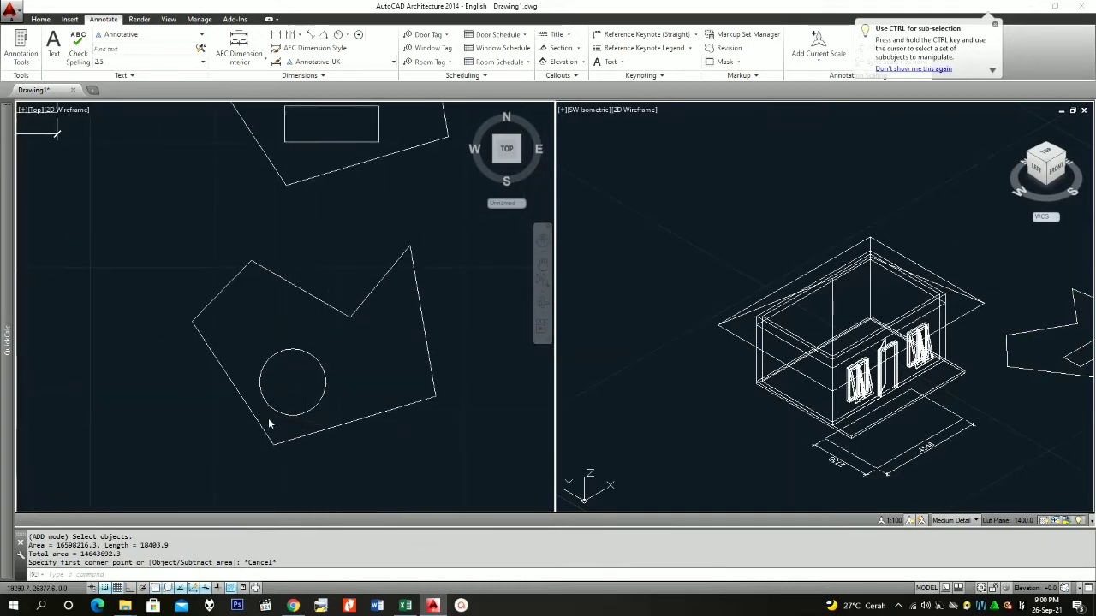
scroll(282, 411, down, 1)
scroll(276, 392, down, 1)
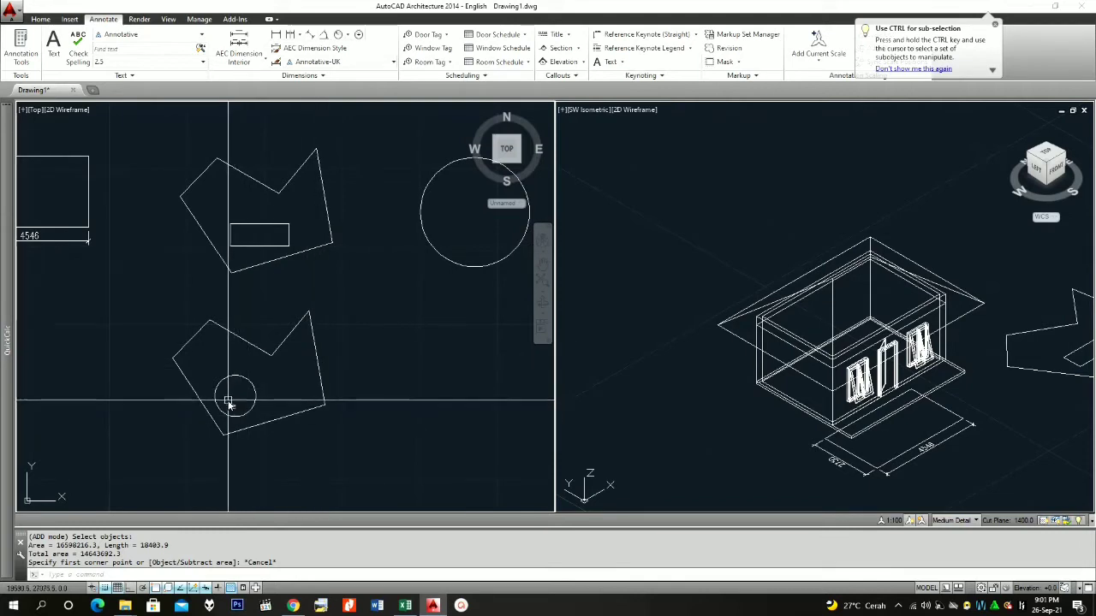
scroll(228, 402, up, 4)
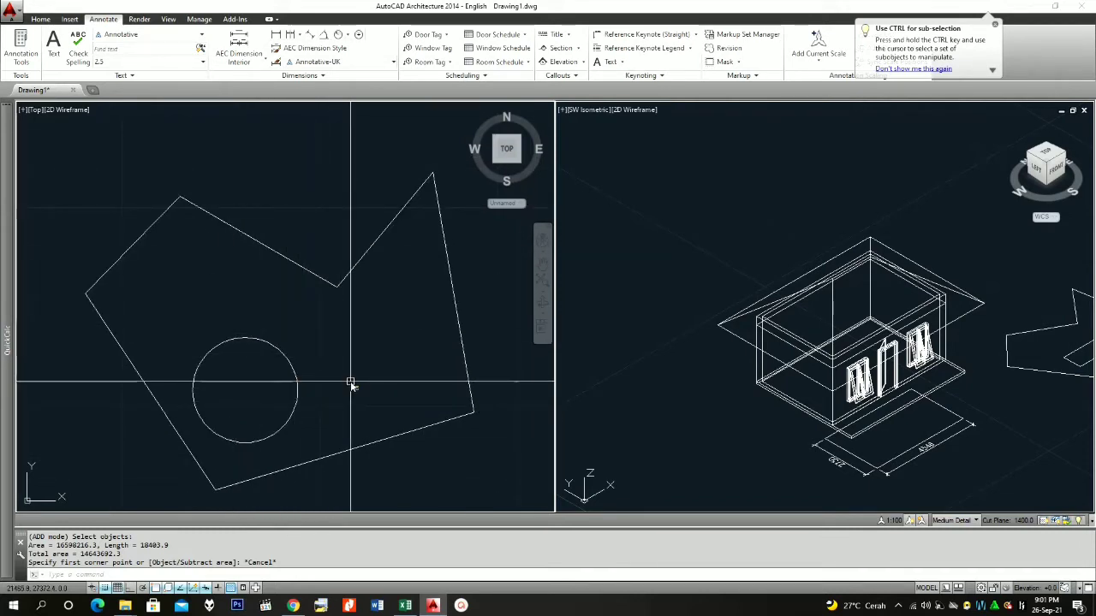
key(Return)
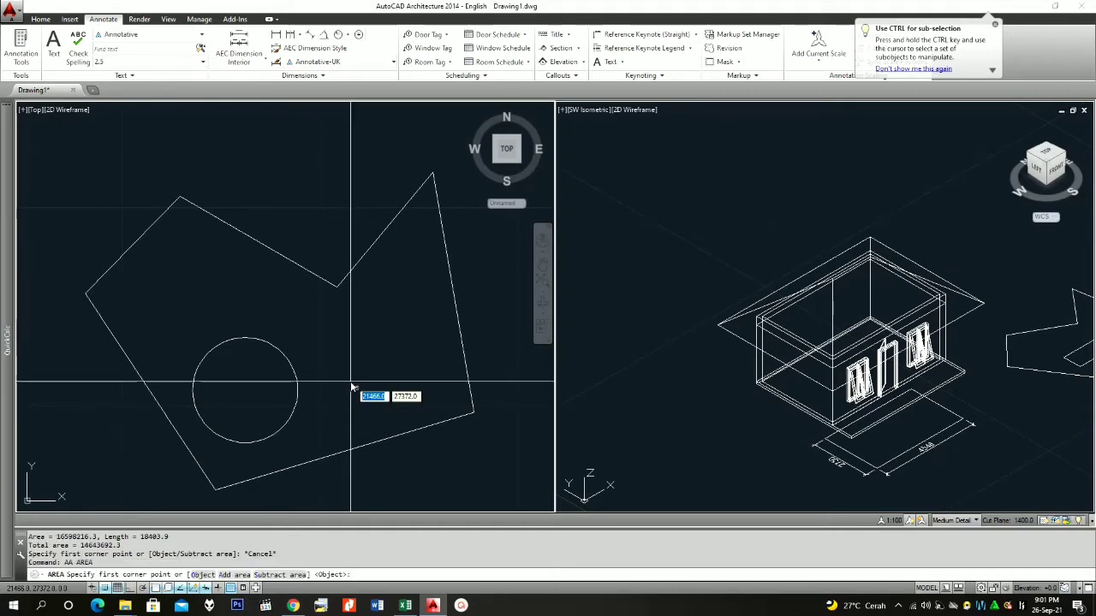
text(s)
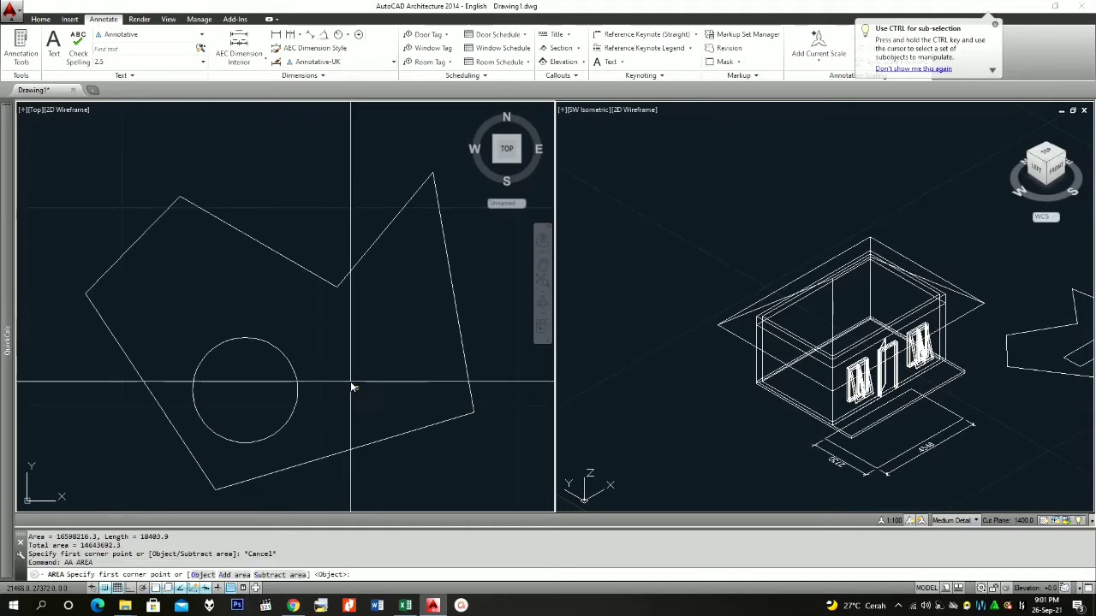
key(Return)
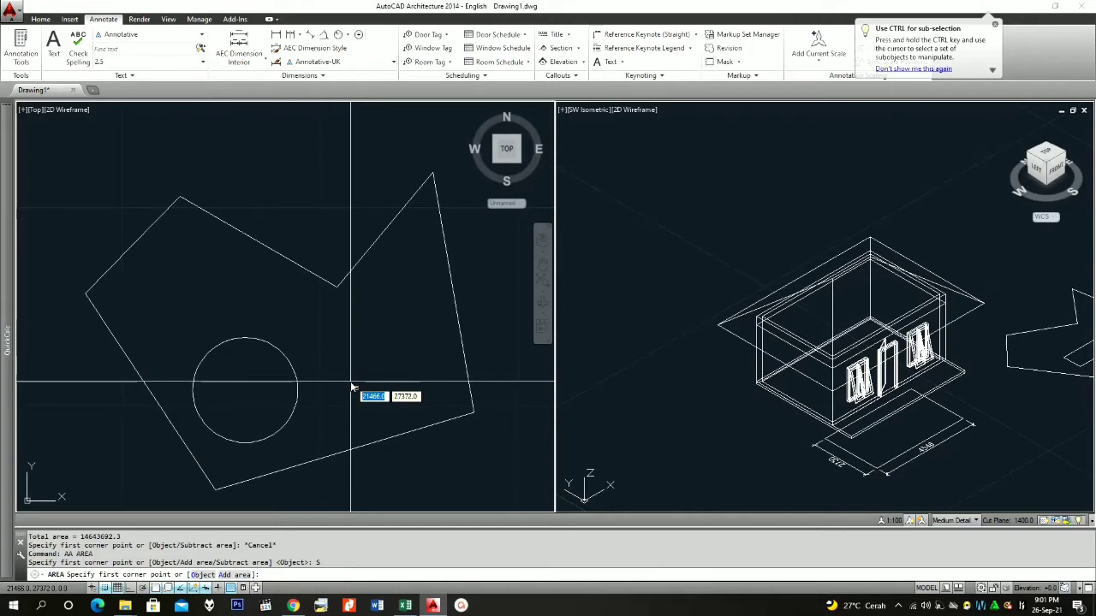
text(o)
key(Return)
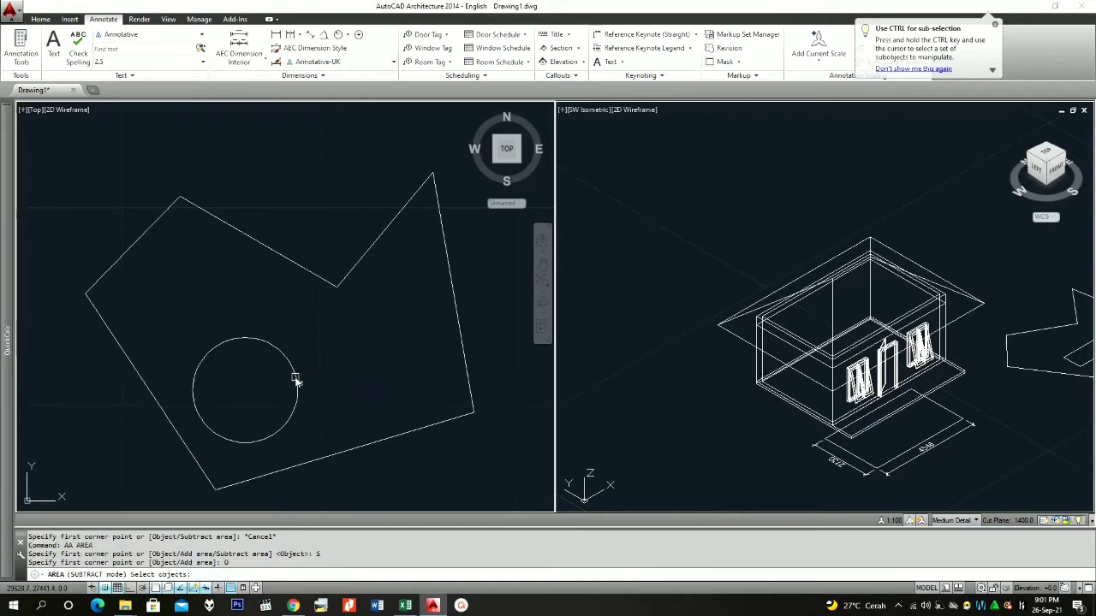
click(295, 381)
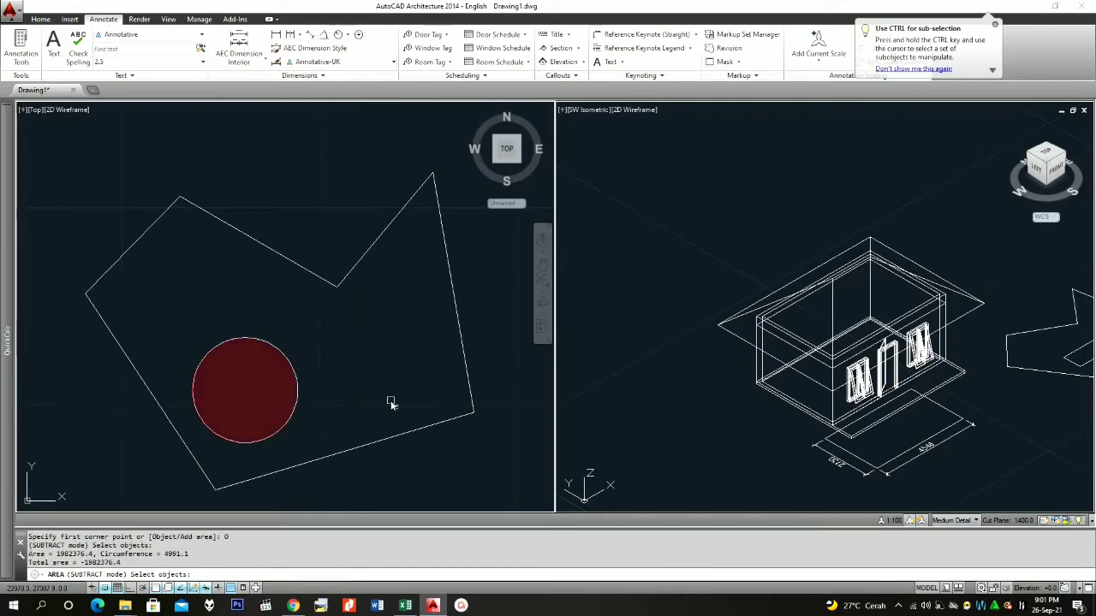
key(Return)
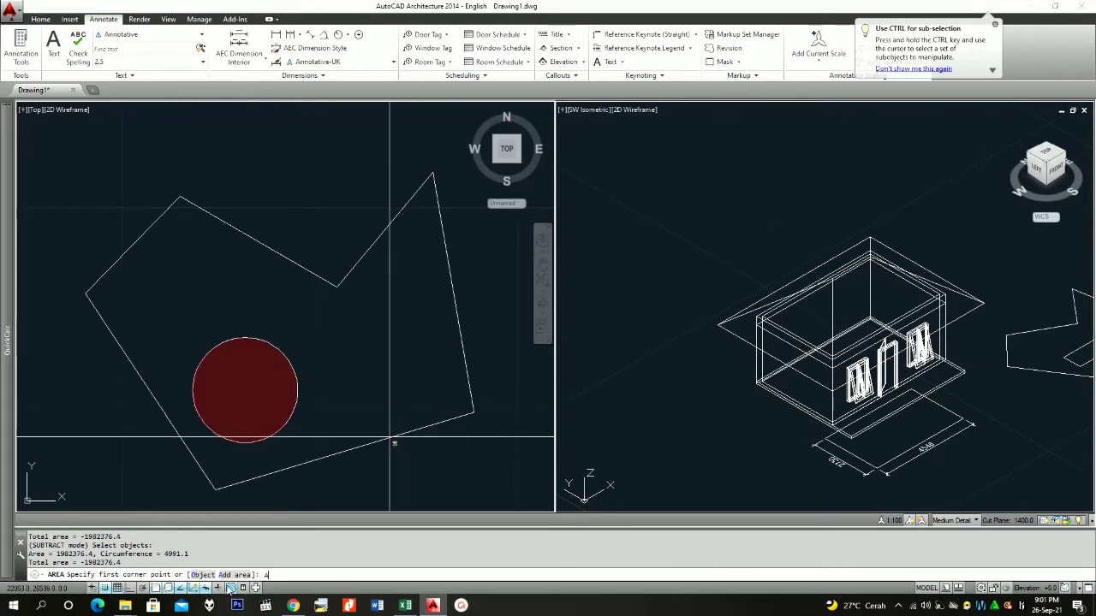
- Add the lower polygon as a whole object to obtain its net area without the circle, and end the measurement
text(a)
key(Return)
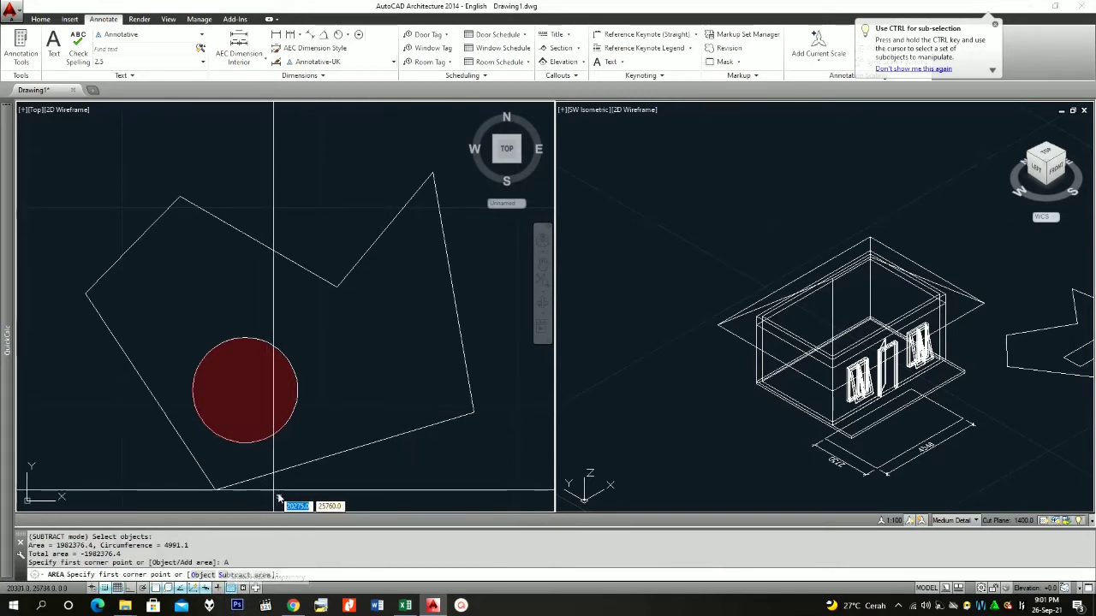
text(o)
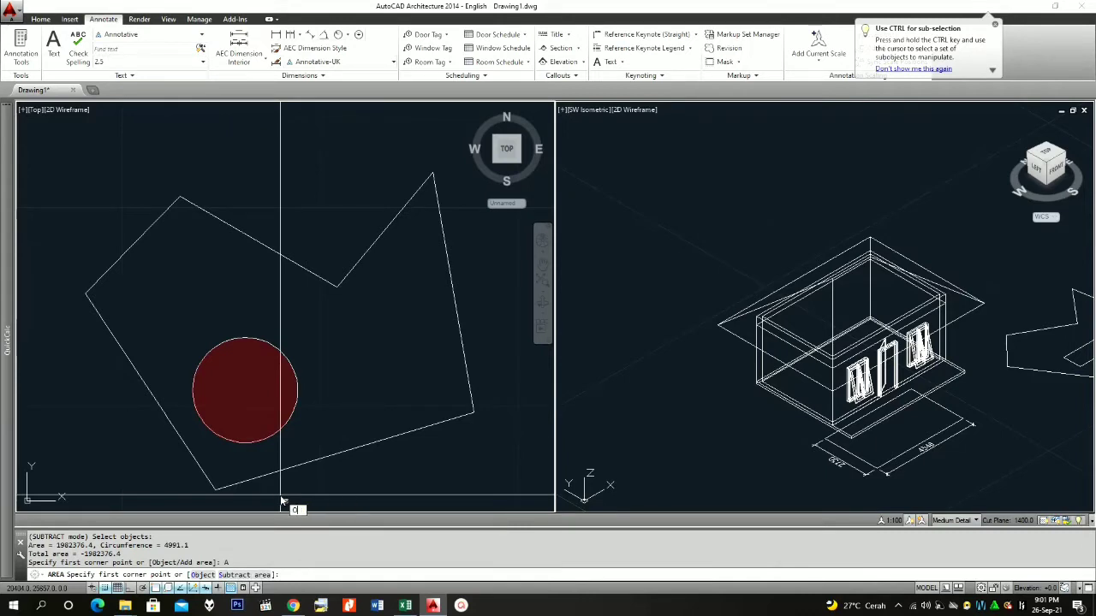
key(Return)
click(341, 453)
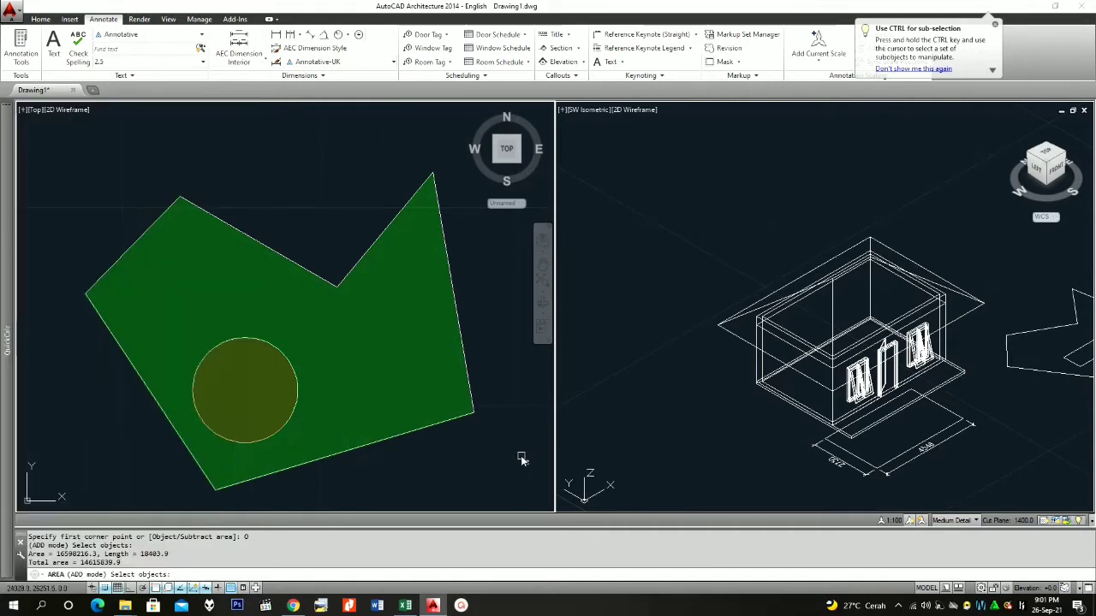
key(Escape)
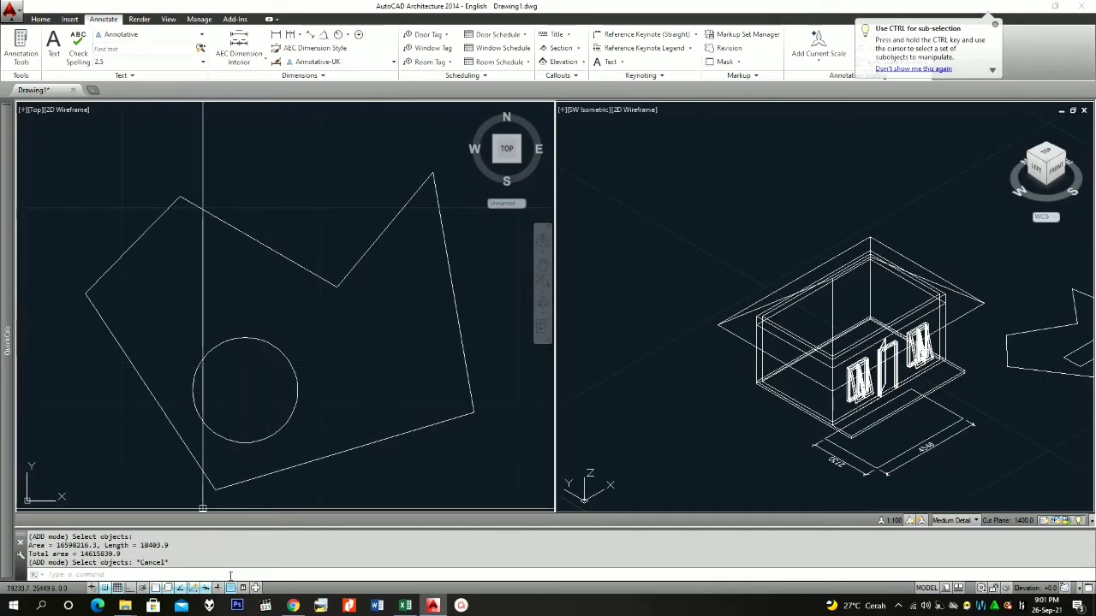
- Erase the practice shapes below the house plan: the dimensioned rectangle, both polygons with their openings, and the large circle
scroll(308, 369, down, 10)
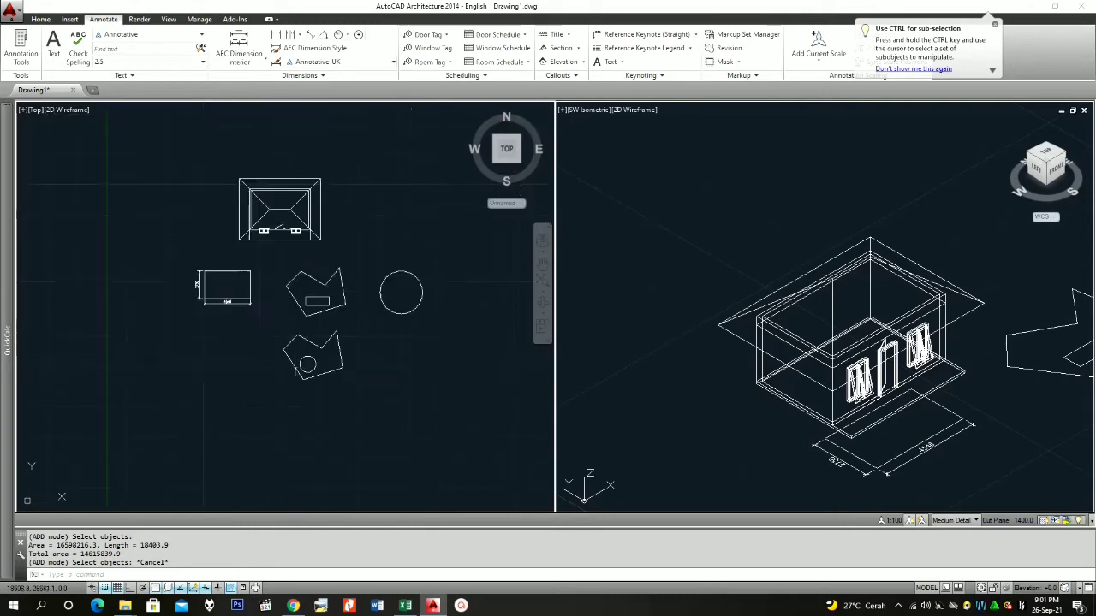
click(471, 387)
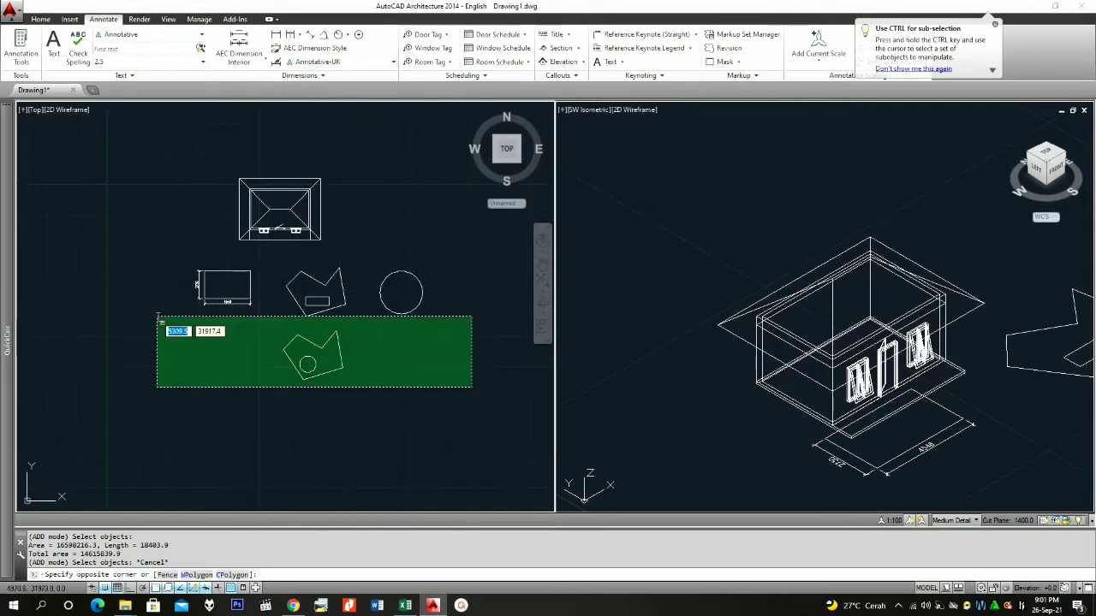
click(142, 254)
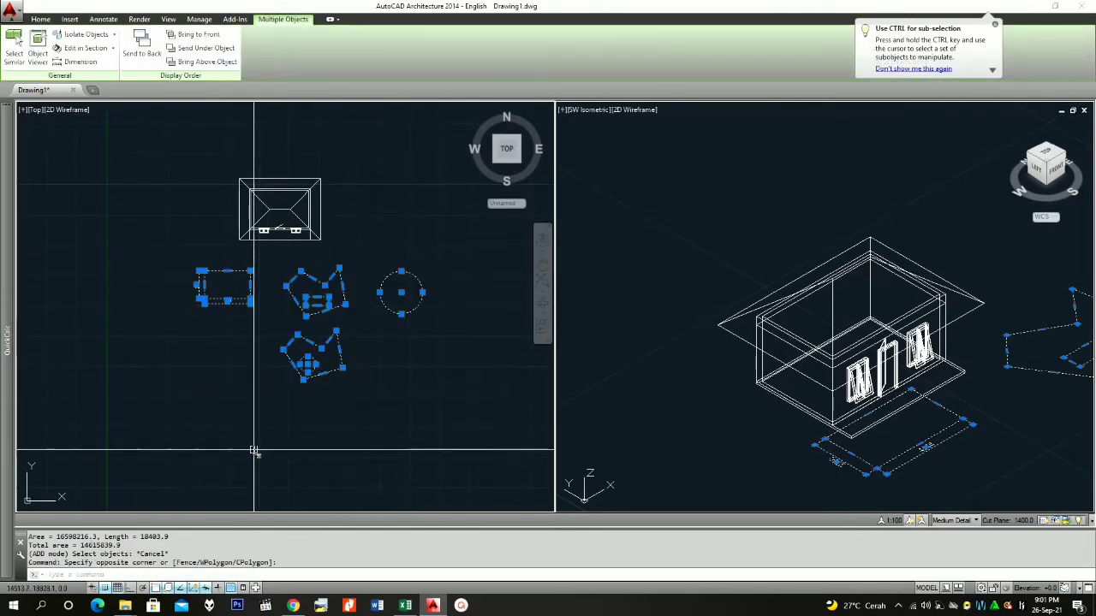
text(e)
key(Return)
- Measure the volume of the house's floor slab in the isometric view with VOLUME, and exit without writing the analysis to a file
click(908, 465)
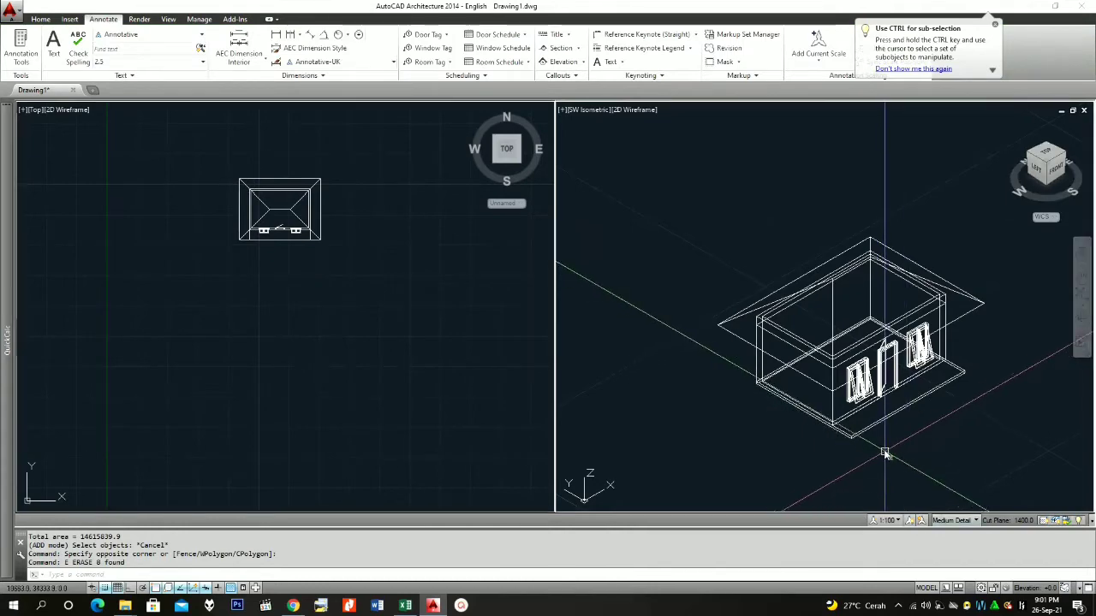
scroll(875, 361, up, 5)
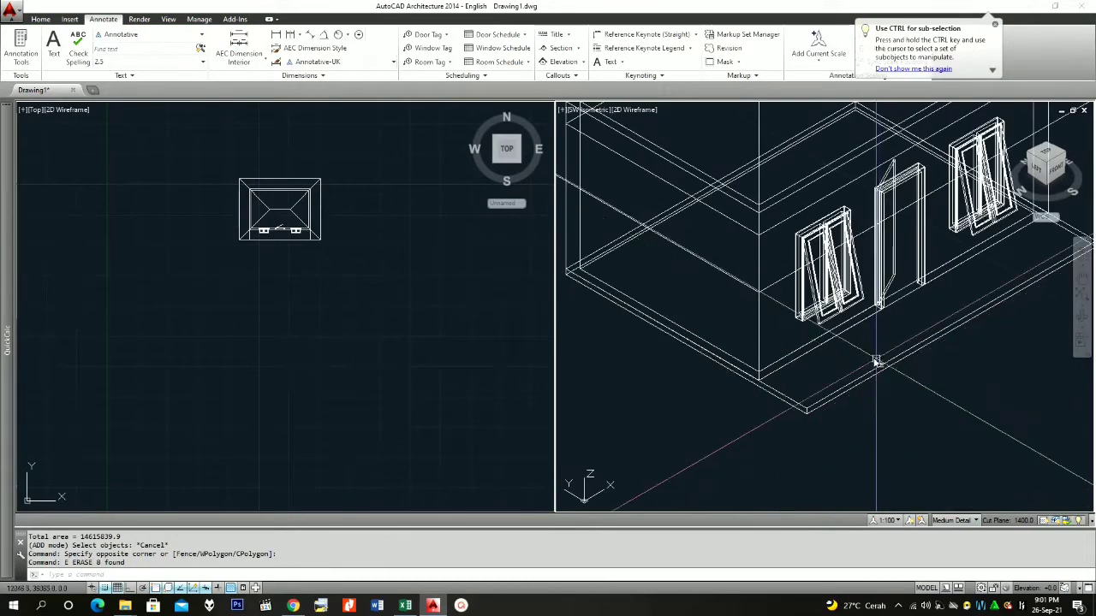
scroll(875, 362, down, 3)
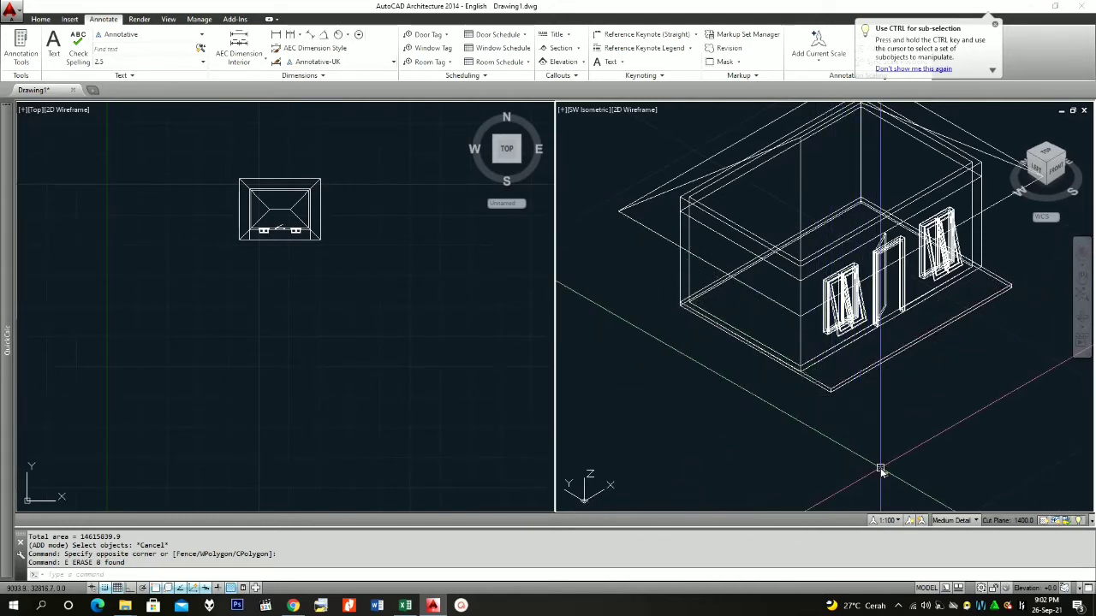
text(vo)
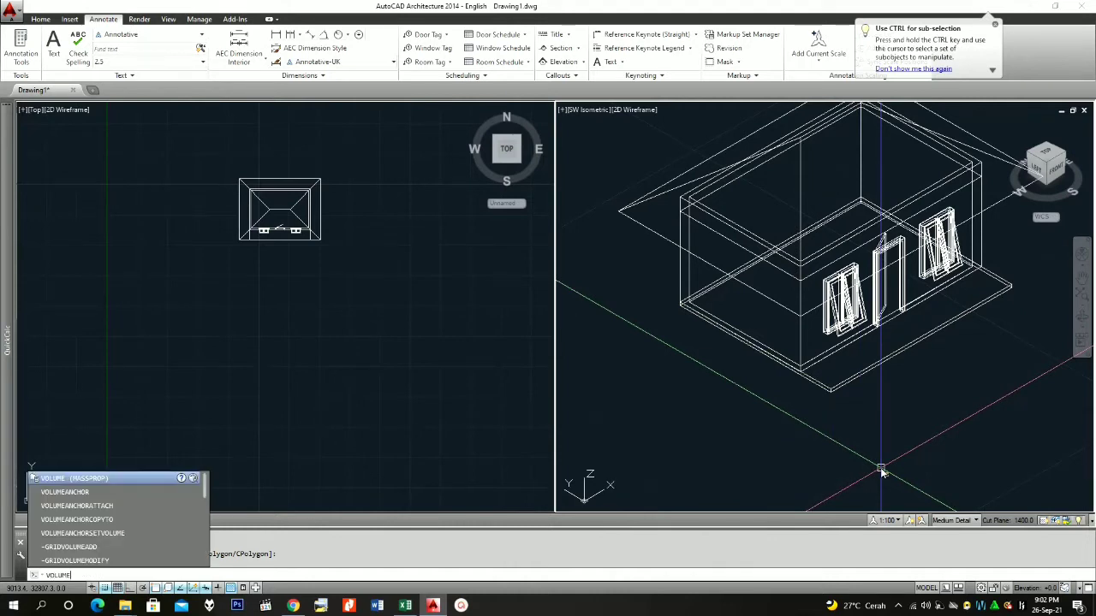
text(lume)
key(Return)
scroll(852, 391, up, 2)
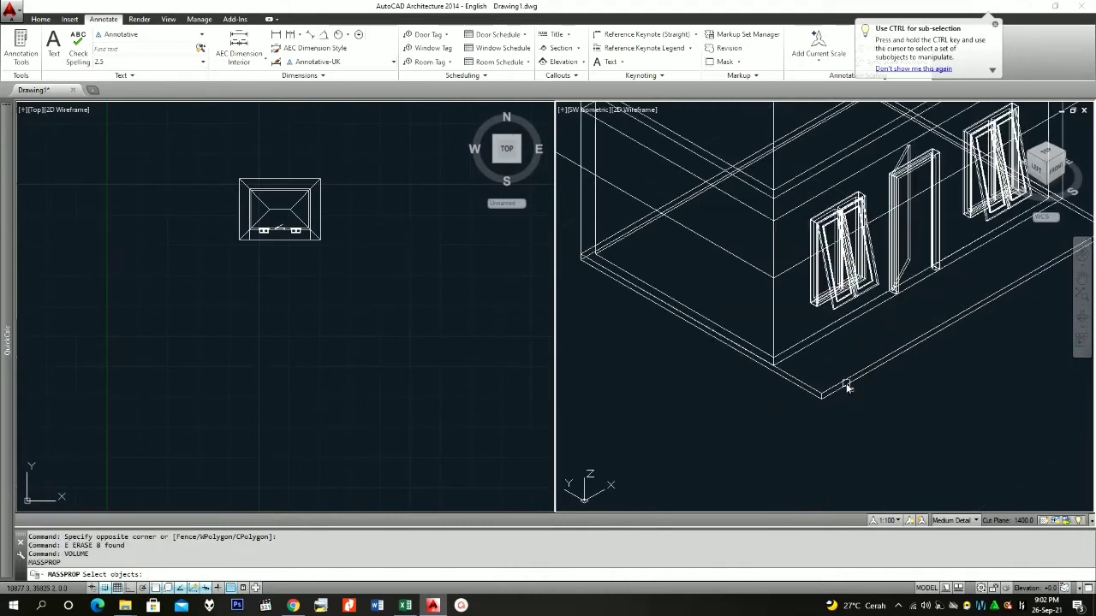
click(844, 385)
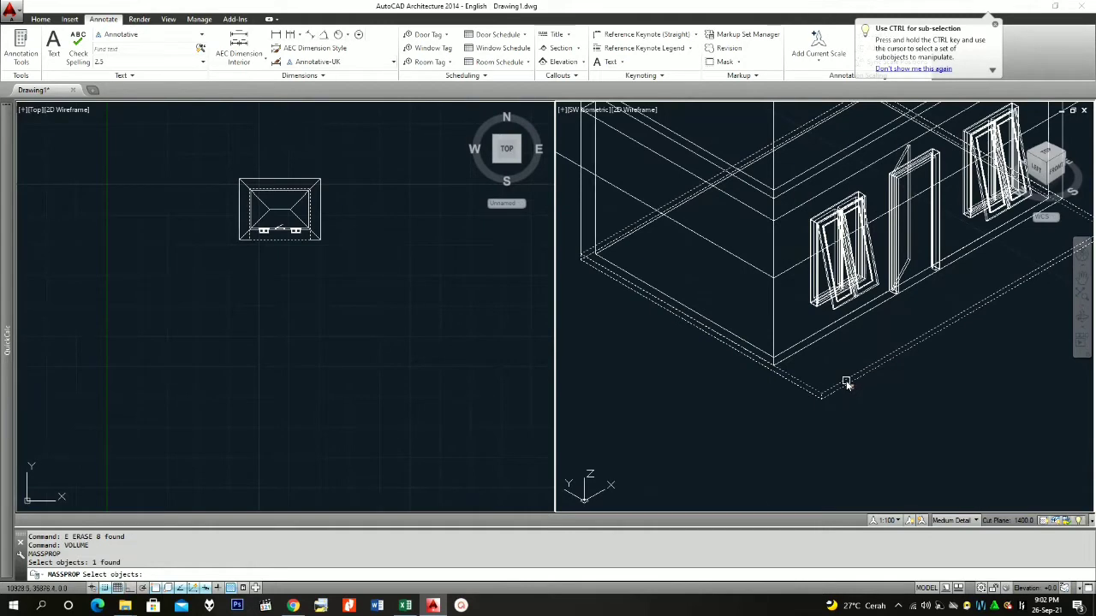
key(Return)
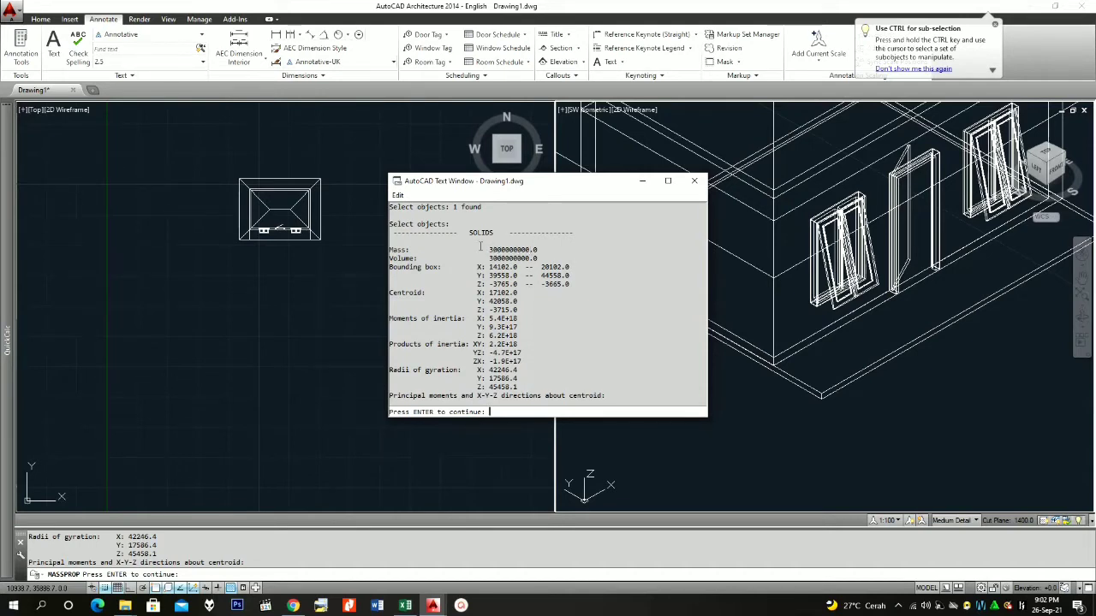
click(783, 404)
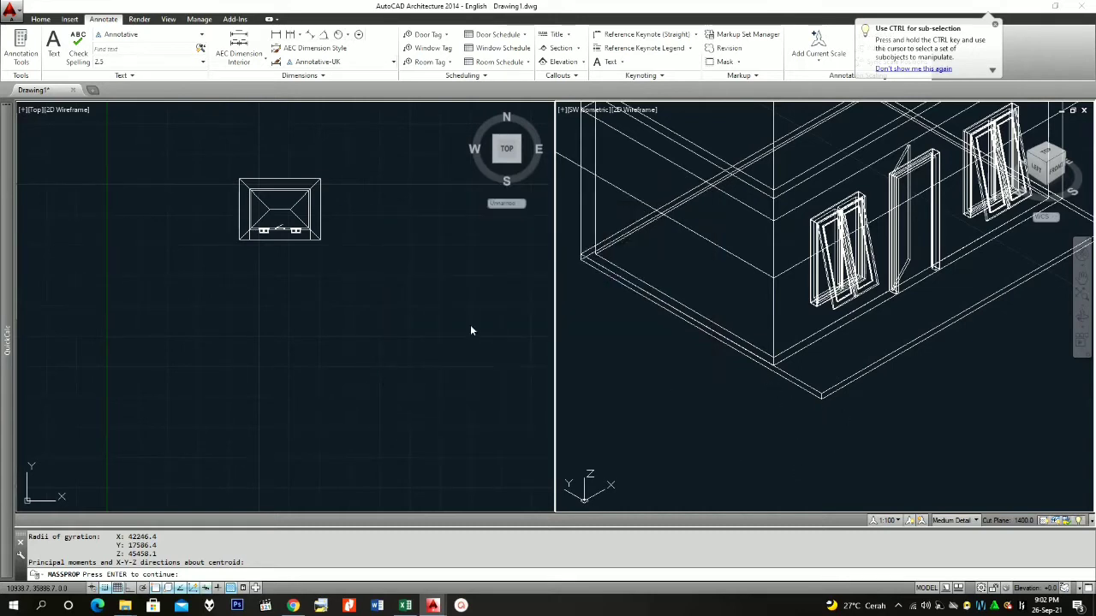
key(Return)
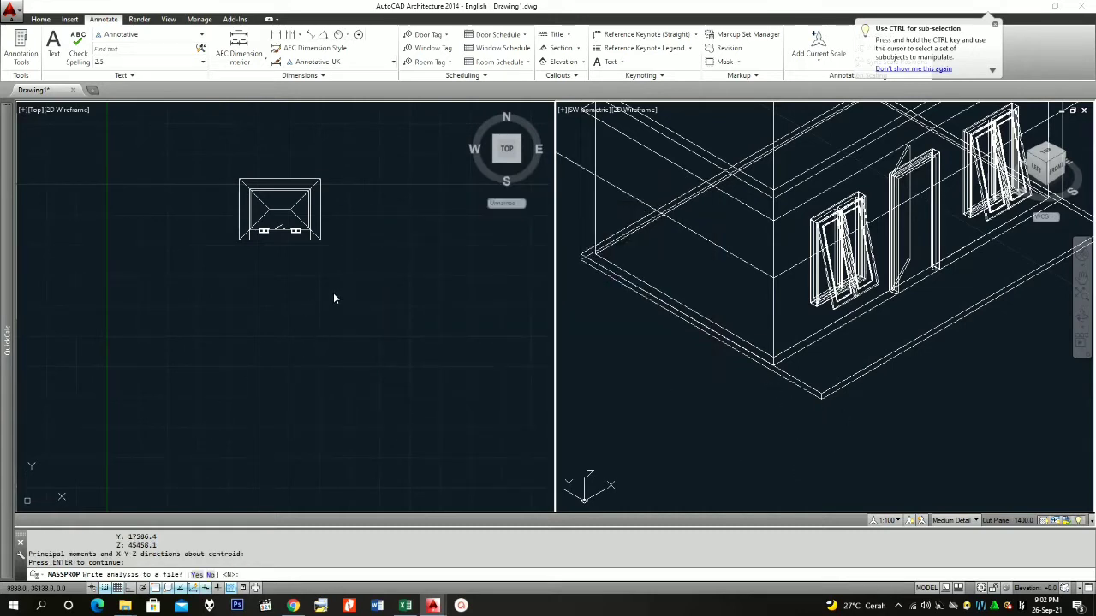
key(Escape)
- Add a vertical linear dimension along the floor slab's west edge in the top view, from its lower corner to its upper corner
click(334, 296)
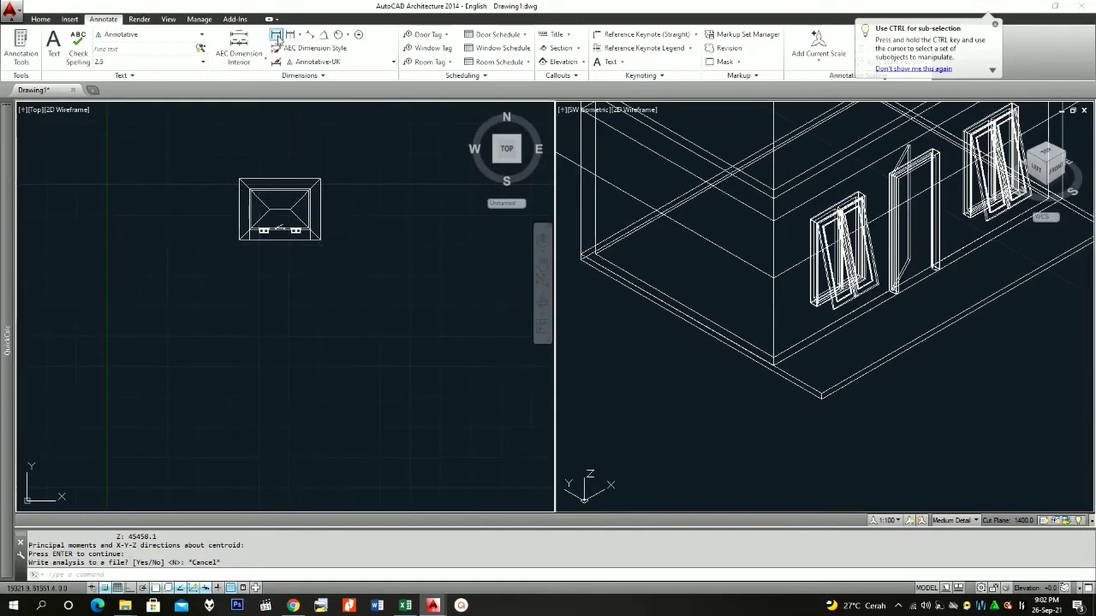
click(277, 39)
scroll(254, 137, up, 6)
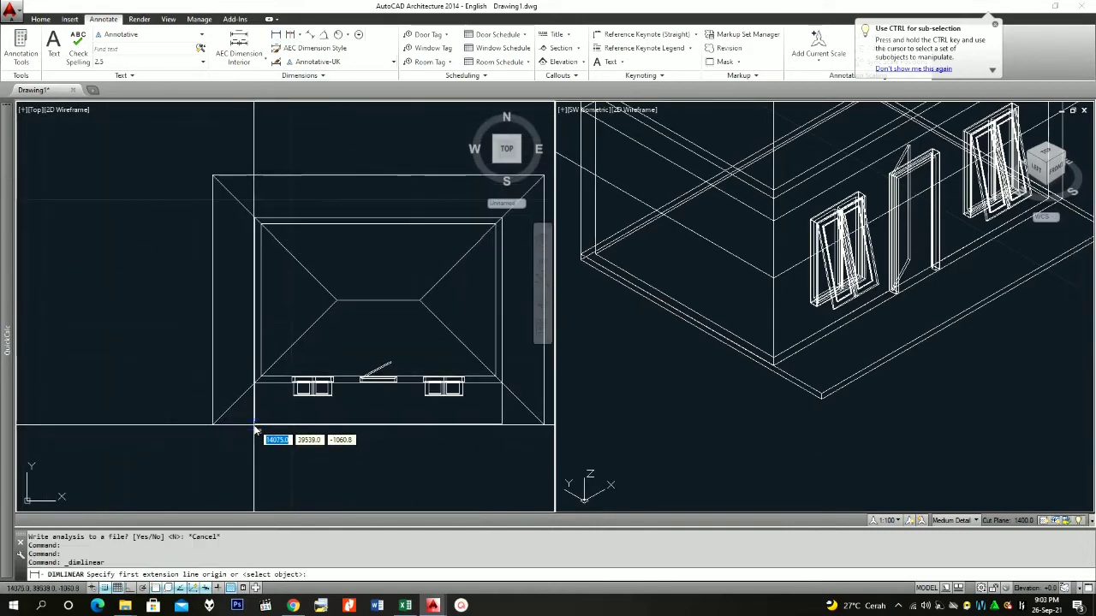
scroll(254, 431, up, 8)
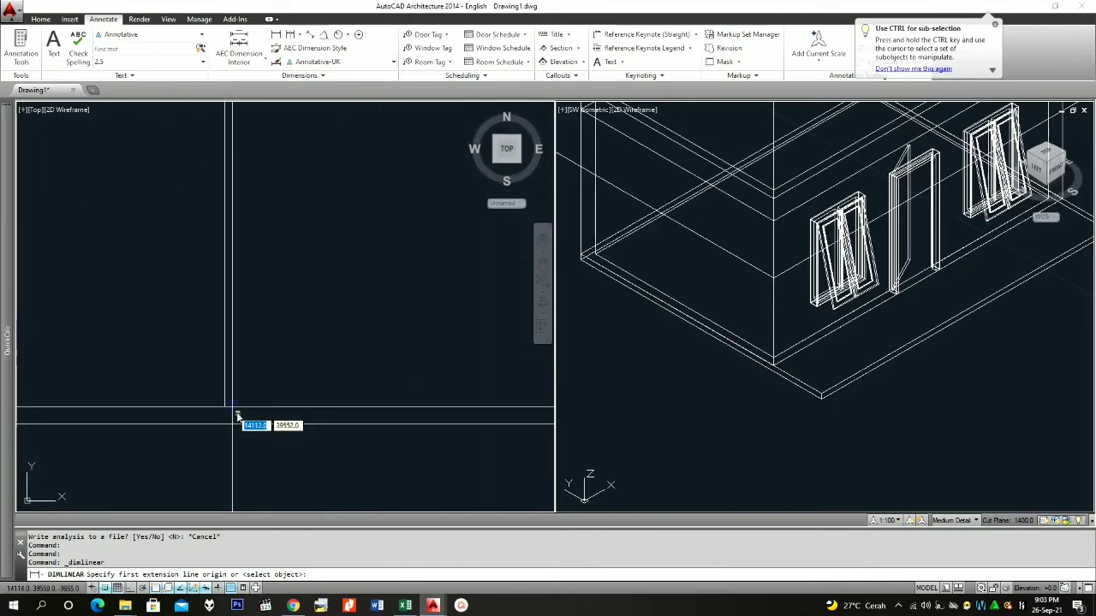
click(226, 414)
scroll(246, 313, down, 10)
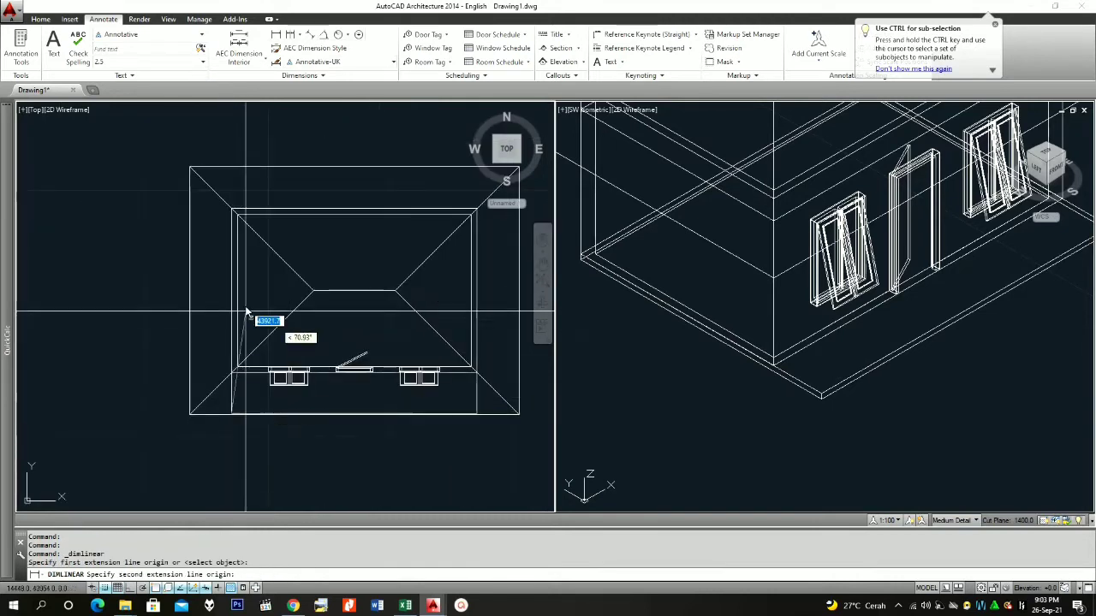
scroll(245, 240, up, 6)
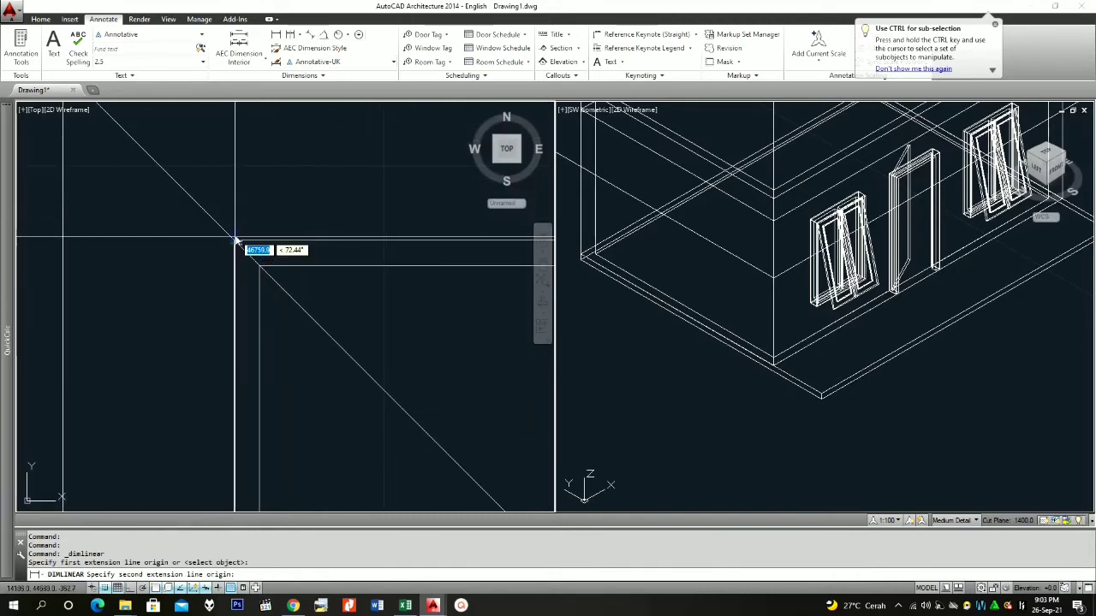
scroll(236, 242, down, 2)
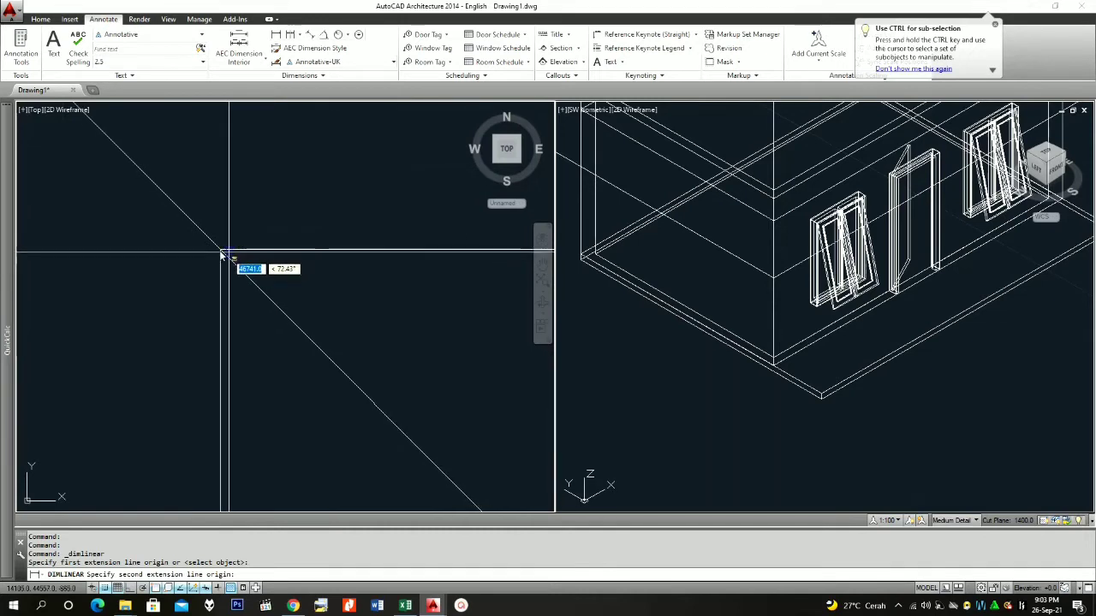
click(221, 254)
scroll(224, 257, down, 3)
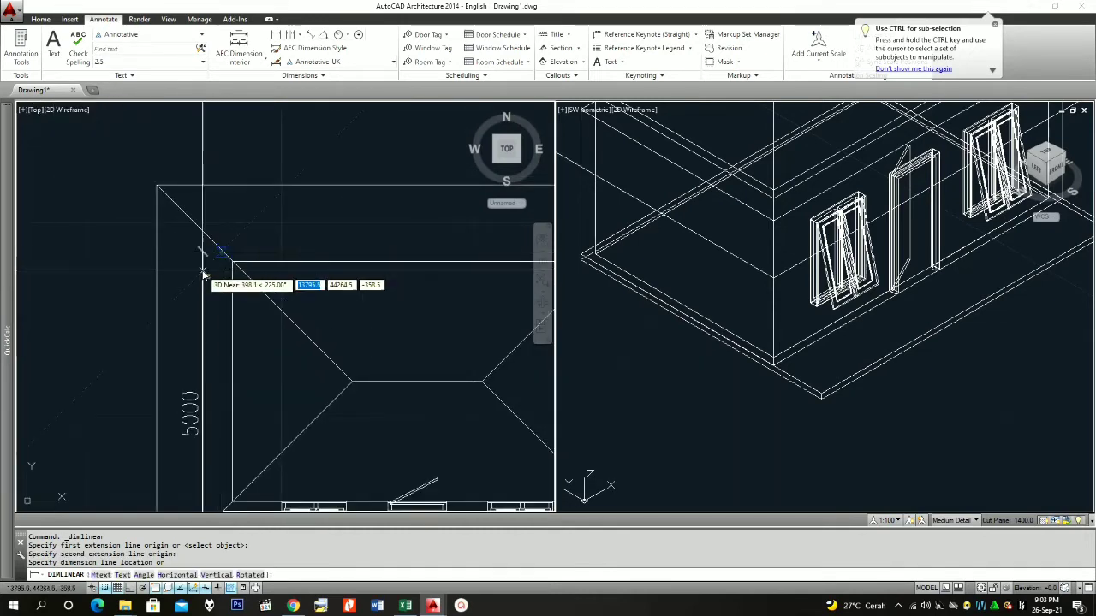
click(194, 256)
- Add a horizontal linear dimension along the floor slab's north edge in the top view, from corner to corner
key(Return)
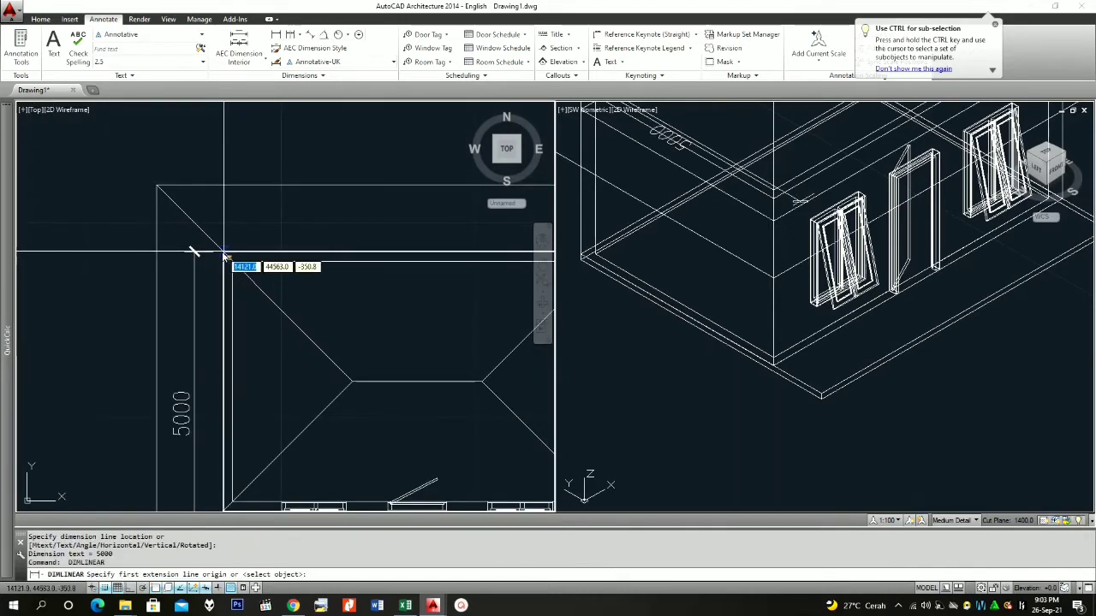
scroll(223, 257, up, 4)
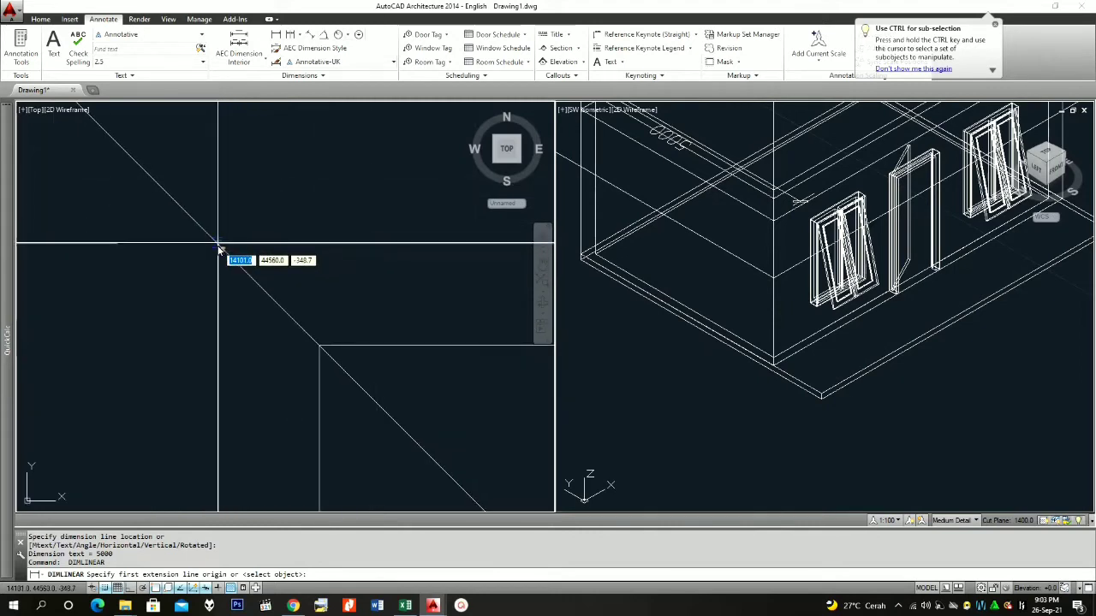
scroll(219, 249, up, 3)
click(192, 227)
scroll(69, 256, down, 5)
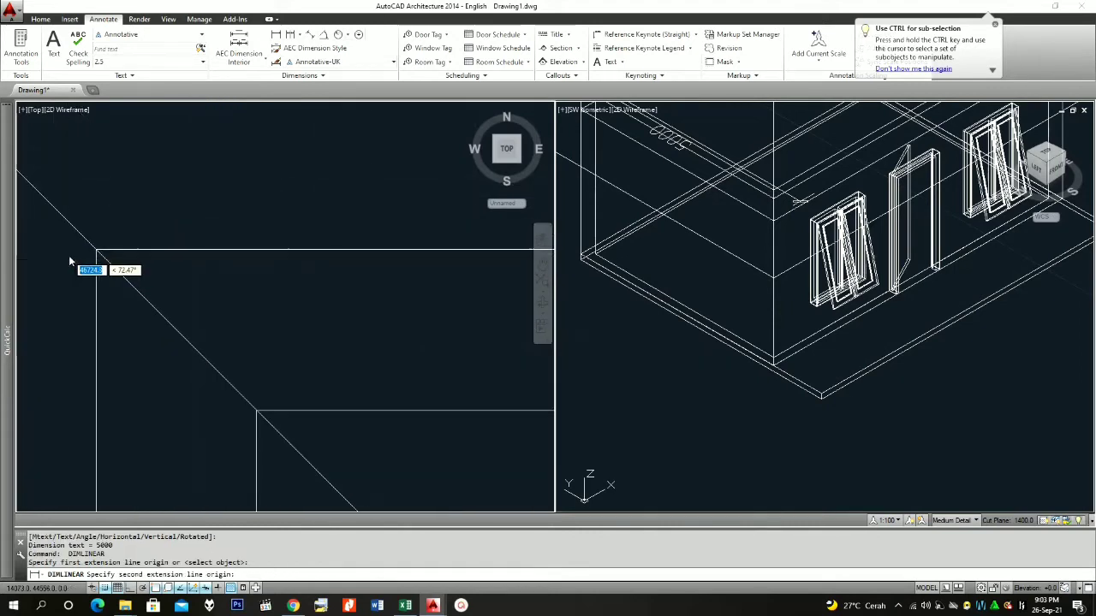
scroll(206, 274, up, 4)
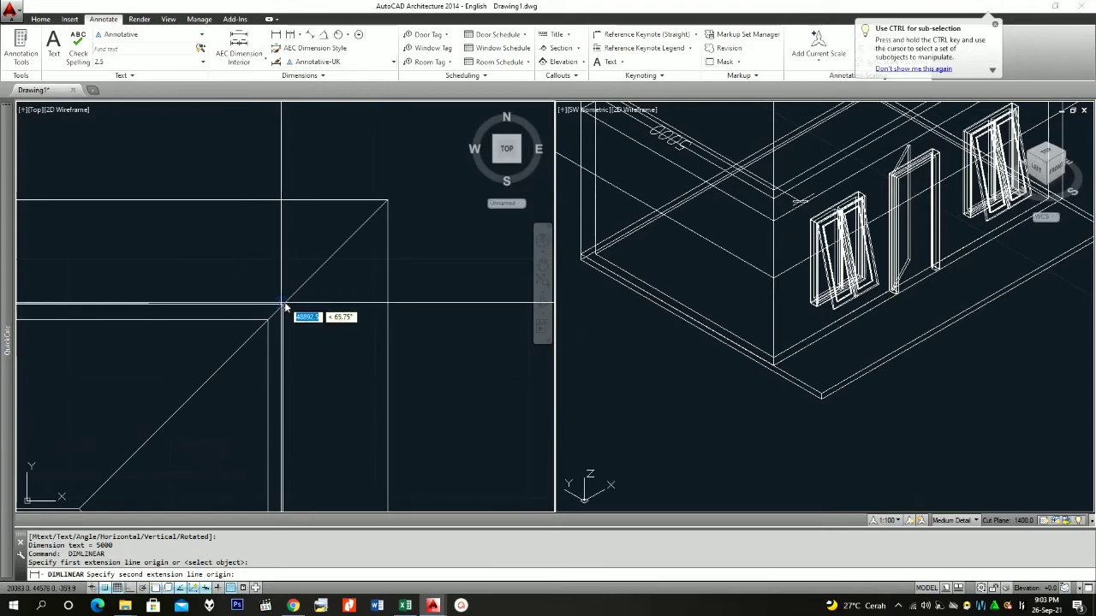
scroll(276, 313, up, 5)
scroll(271, 317, up, 3)
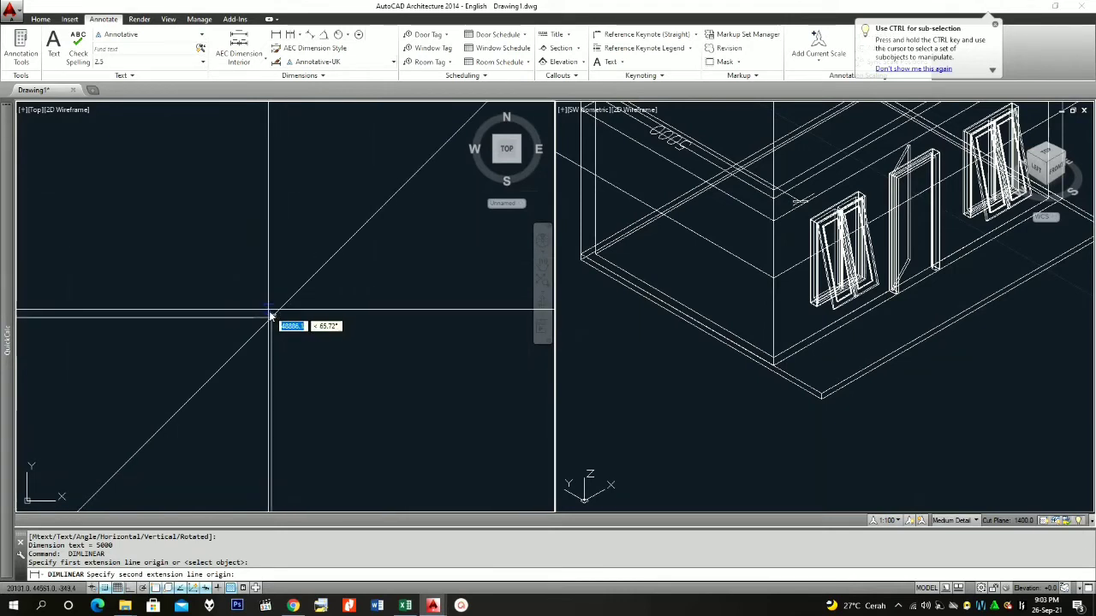
click(271, 318)
scroll(313, 274, down, 6)
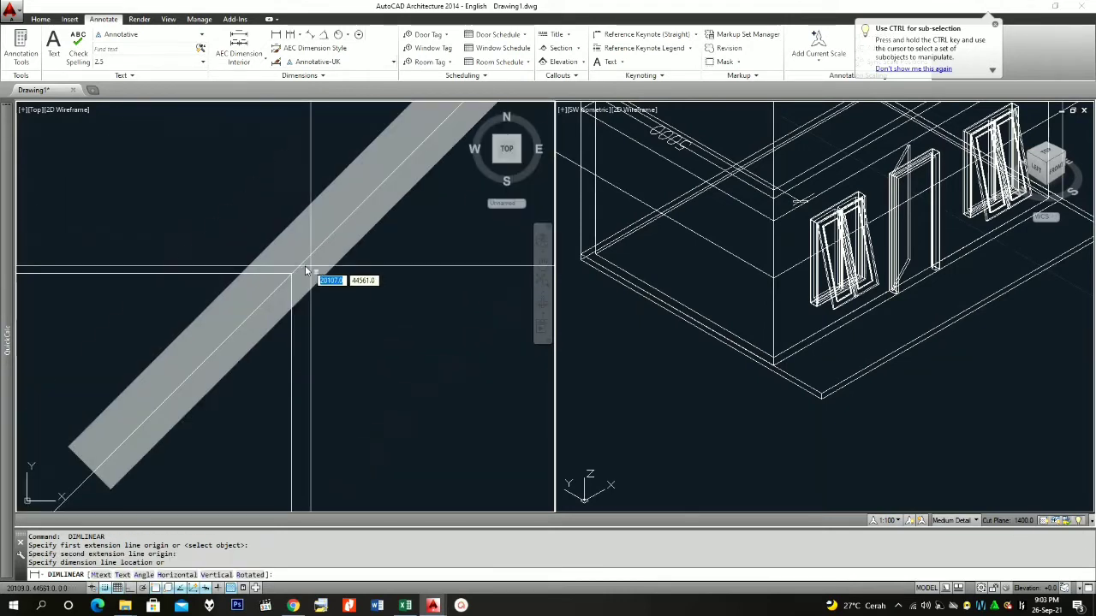
click(315, 236)
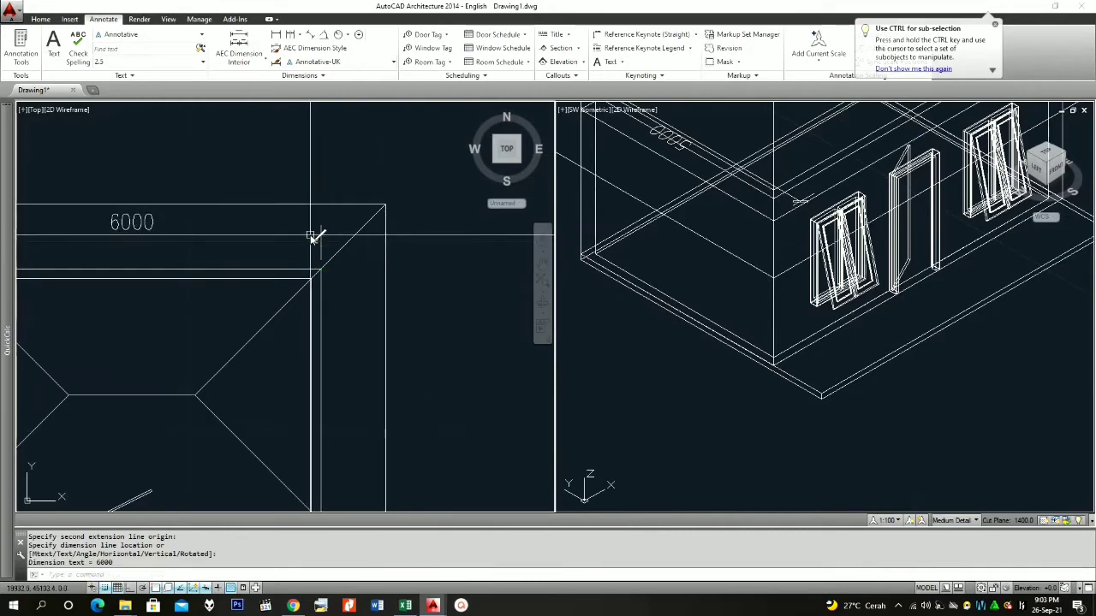
- Switch to the Excel workbook and enter the slab's length 6 in B6 (P) and width 5 in C6 (L)
scroll(313, 237, down, 5)
scroll(191, 284, up, 2)
scroll(192, 284, up, 2)
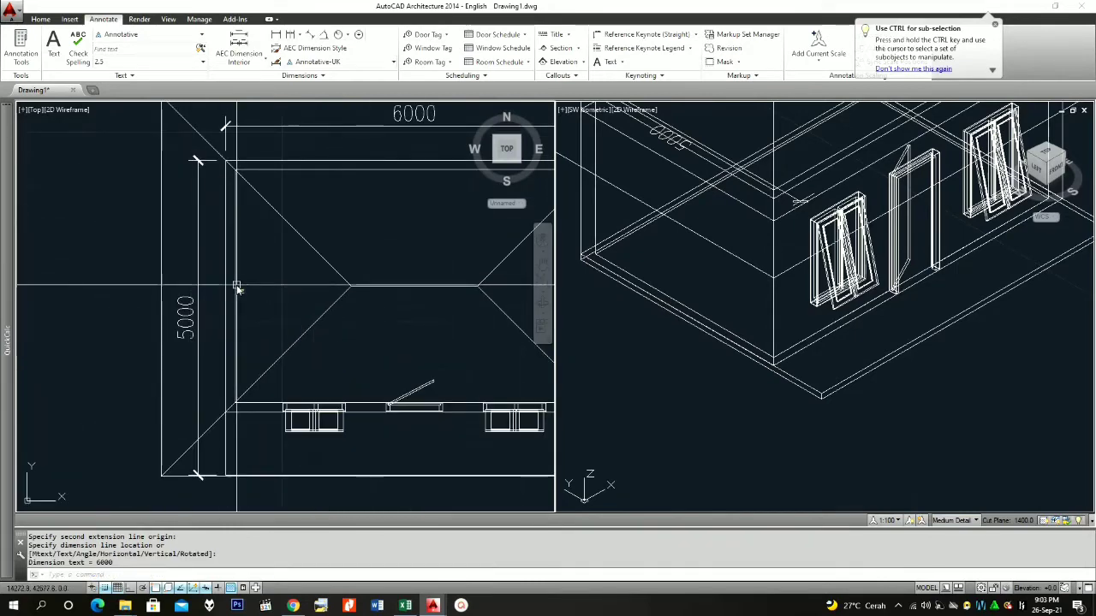
scroll(231, 291, down, 2)
click(405, 606)
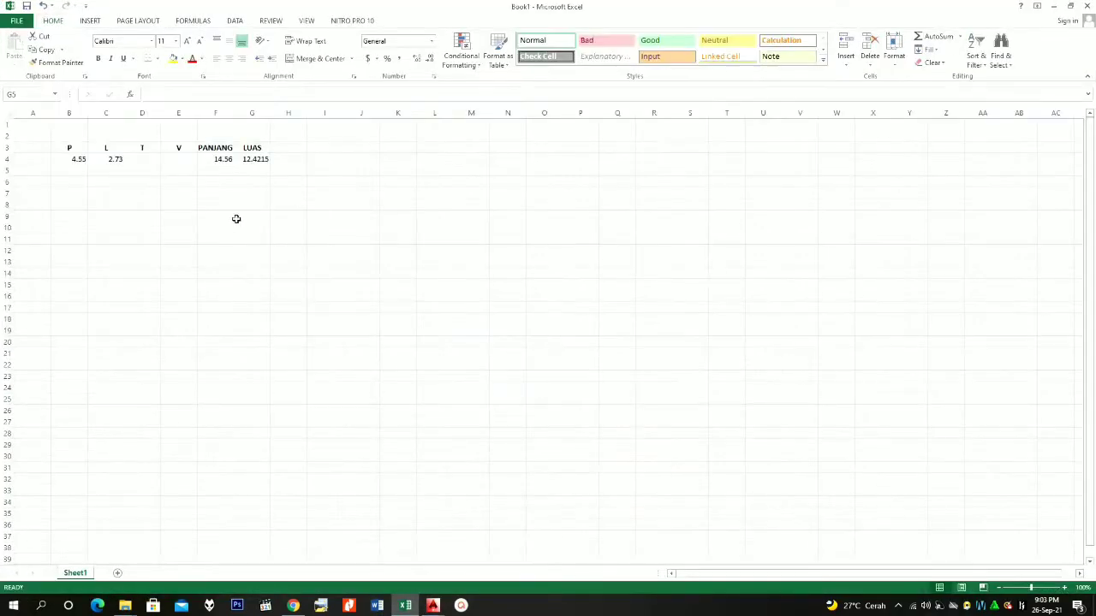
click(82, 184)
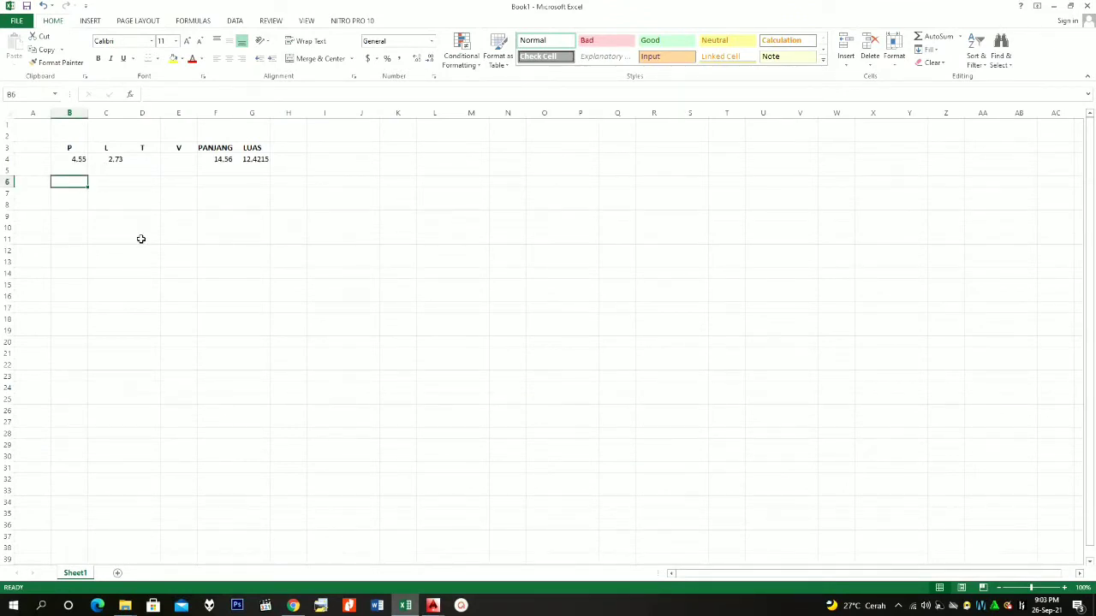
text(6)
click(115, 181)
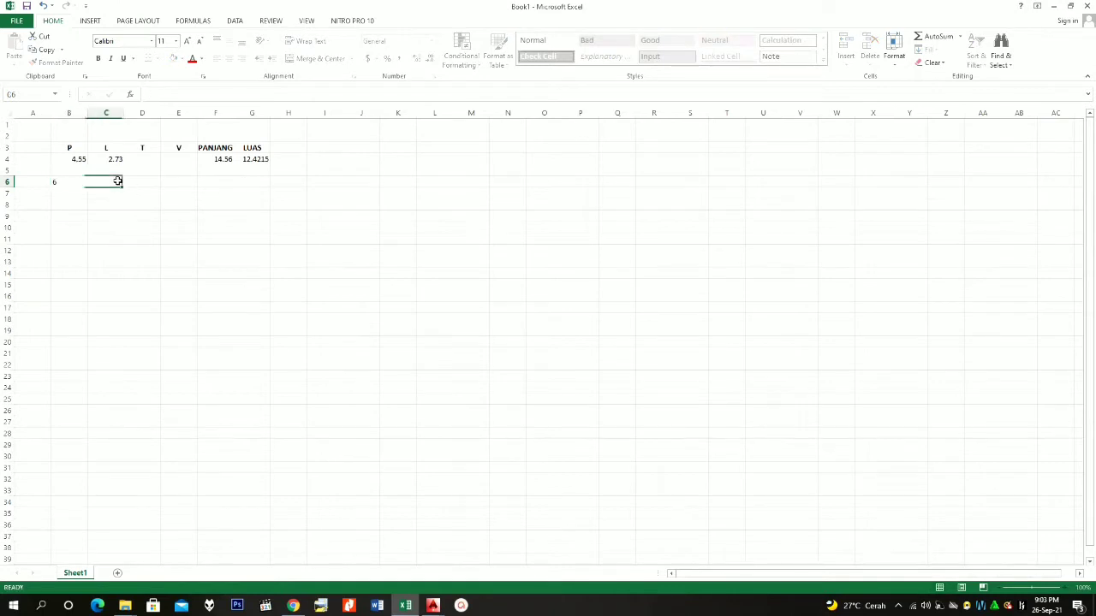
text(5)
click(146, 181)
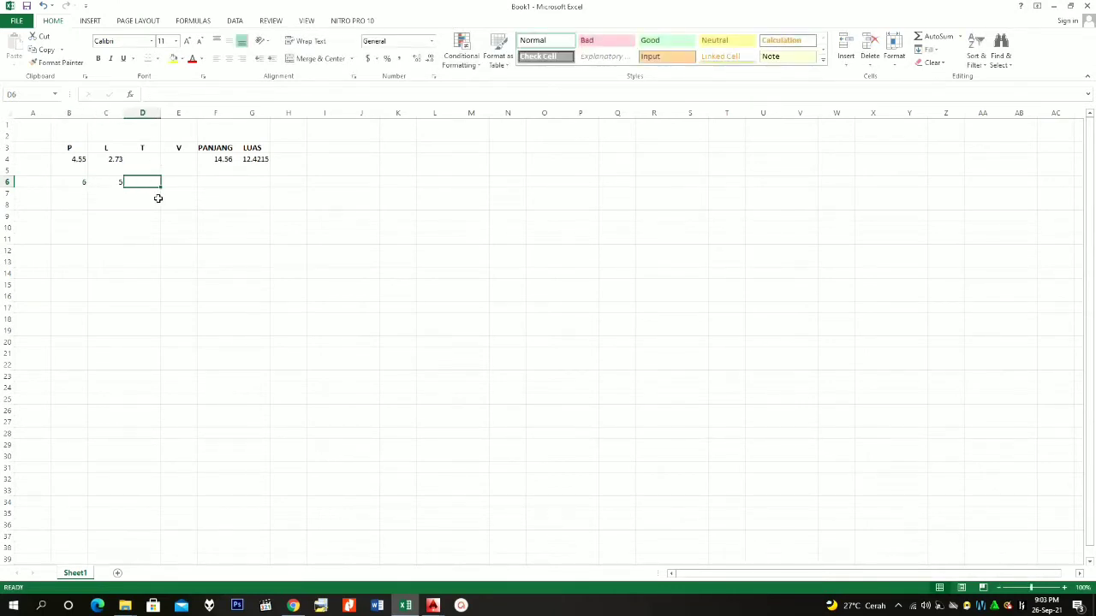
- Switch to the AutoCAD drawing and change the SW Isometric viewport to the Right view
click(467, 607)
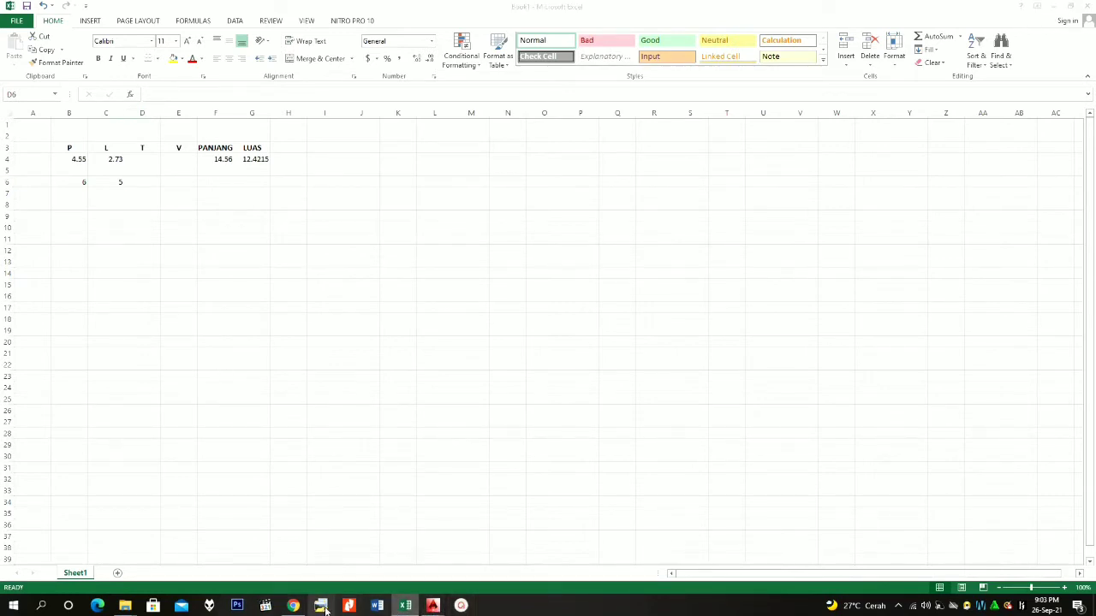
mouse_move(433, 608)
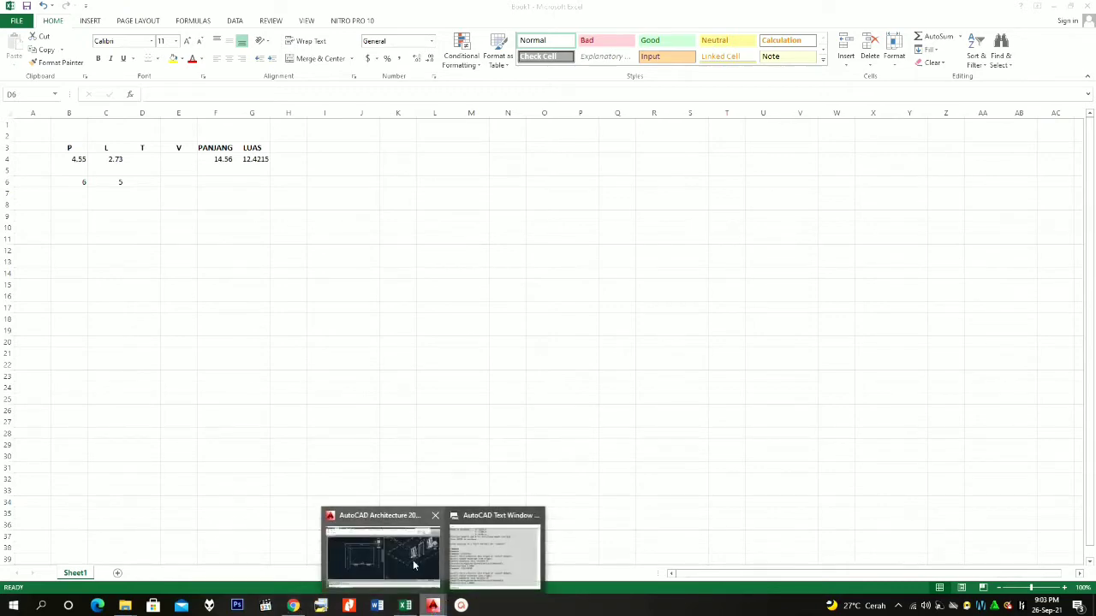
click(412, 559)
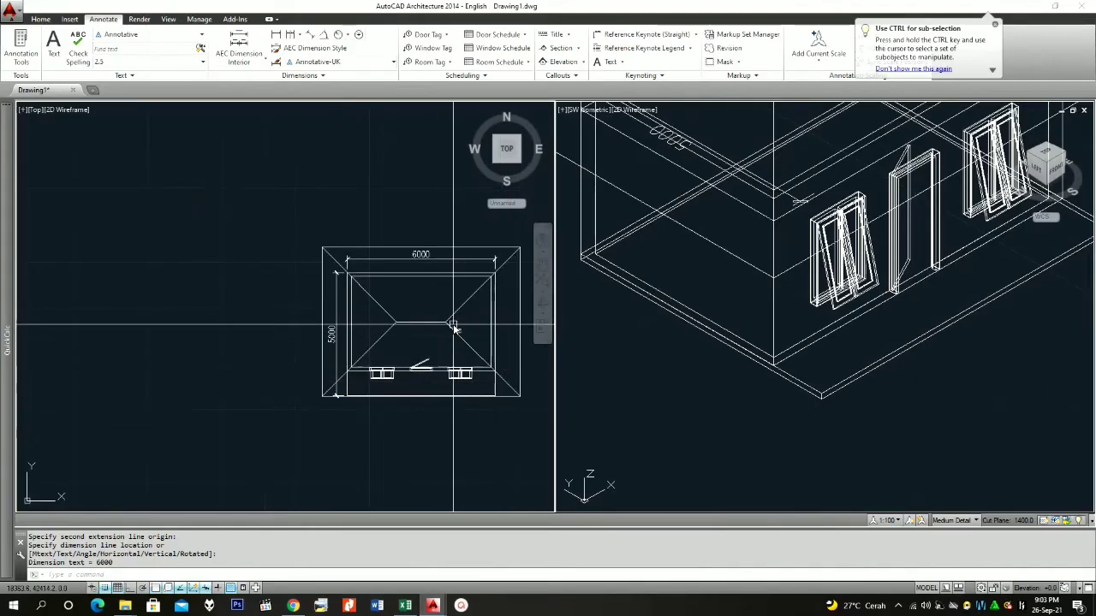
click(481, 322)
scroll(299, 314, down, 4)
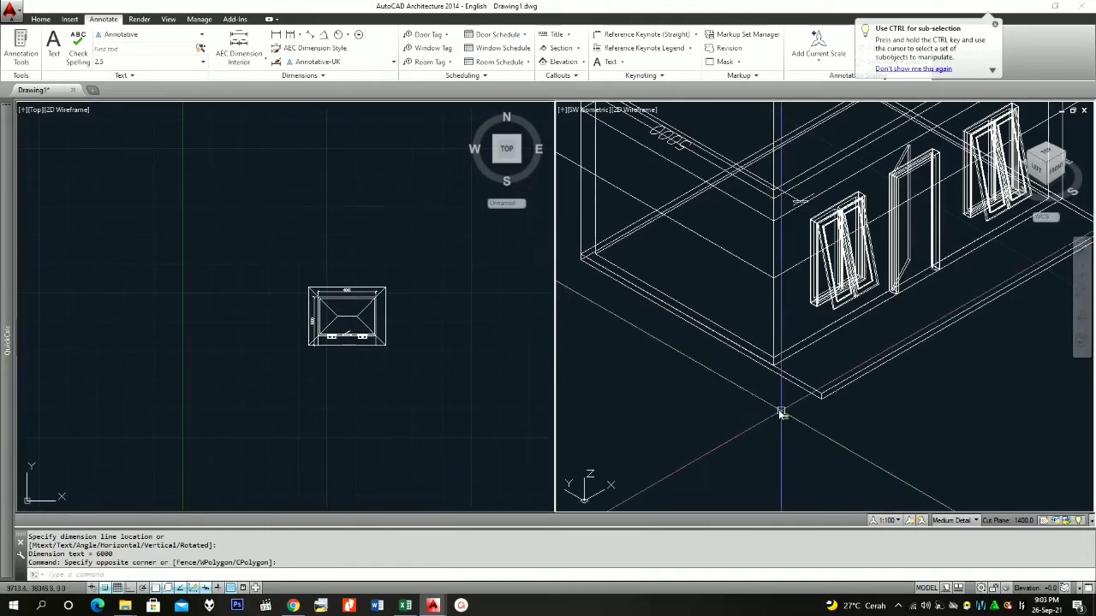
scroll(778, 409, up, 6)
middle_drag(779, 323, 694, 344)
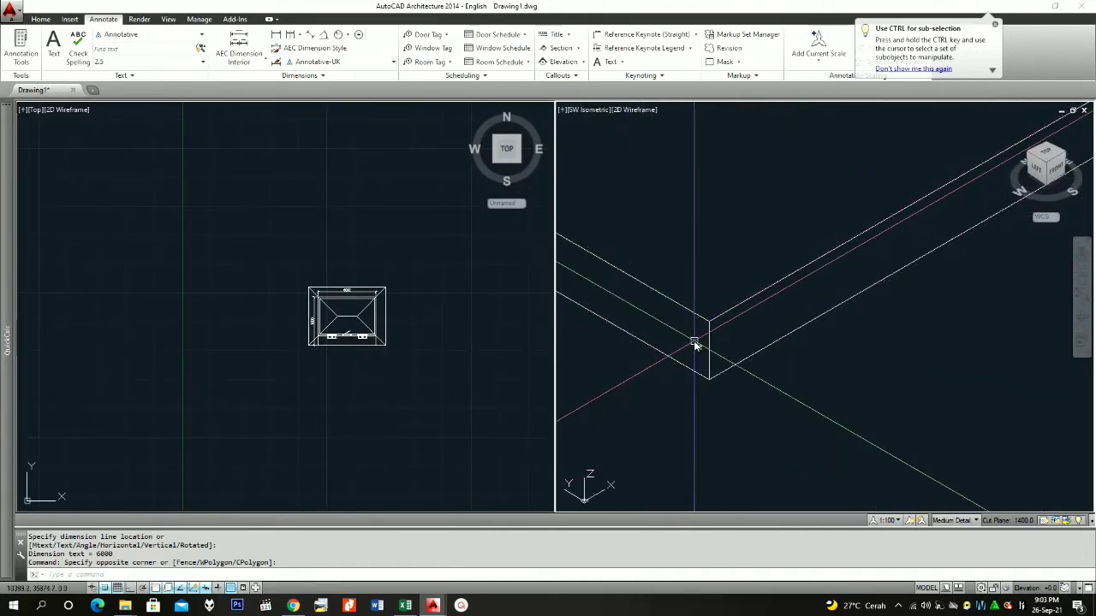
click(589, 111)
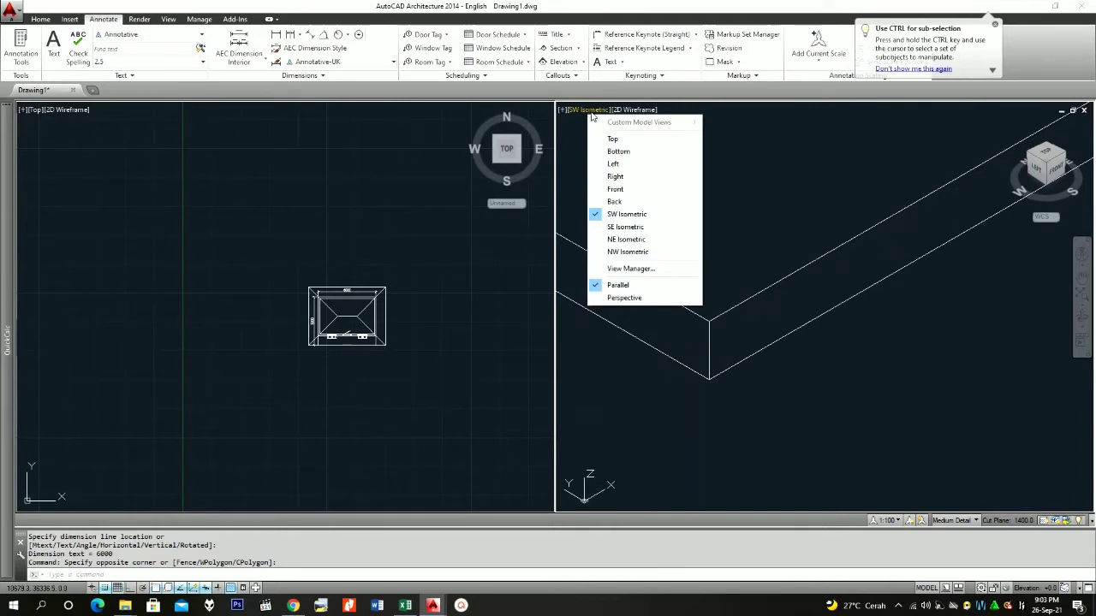
click(618, 176)
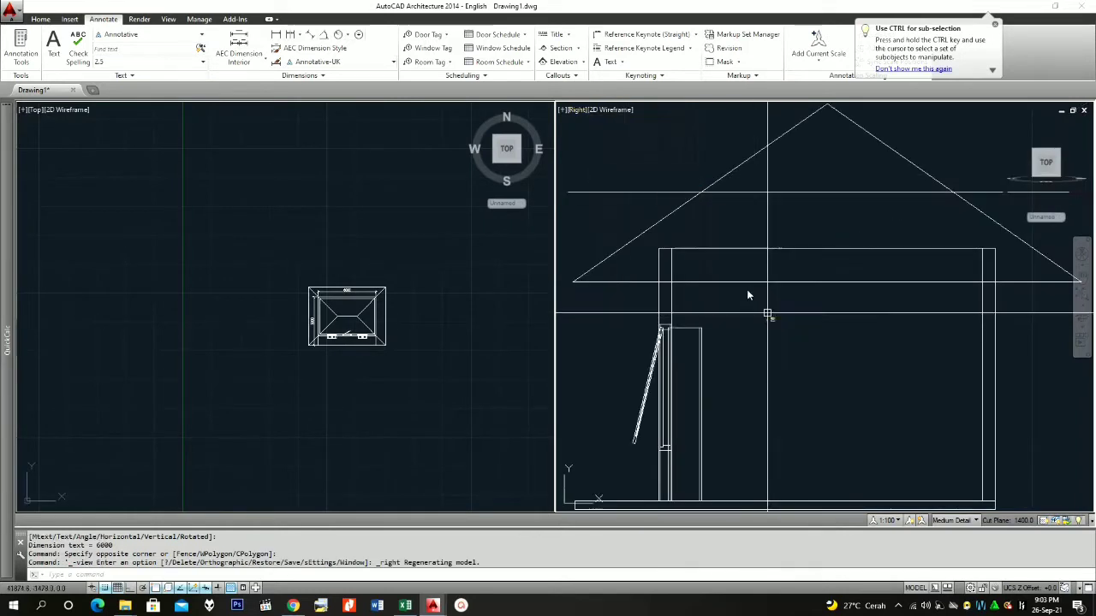
- Measure the floor slab's thickness with a vertical linear dimension at its outer end in the Right view, and erase that dimension
scroll(630, 398, up, 5)
text(DL)
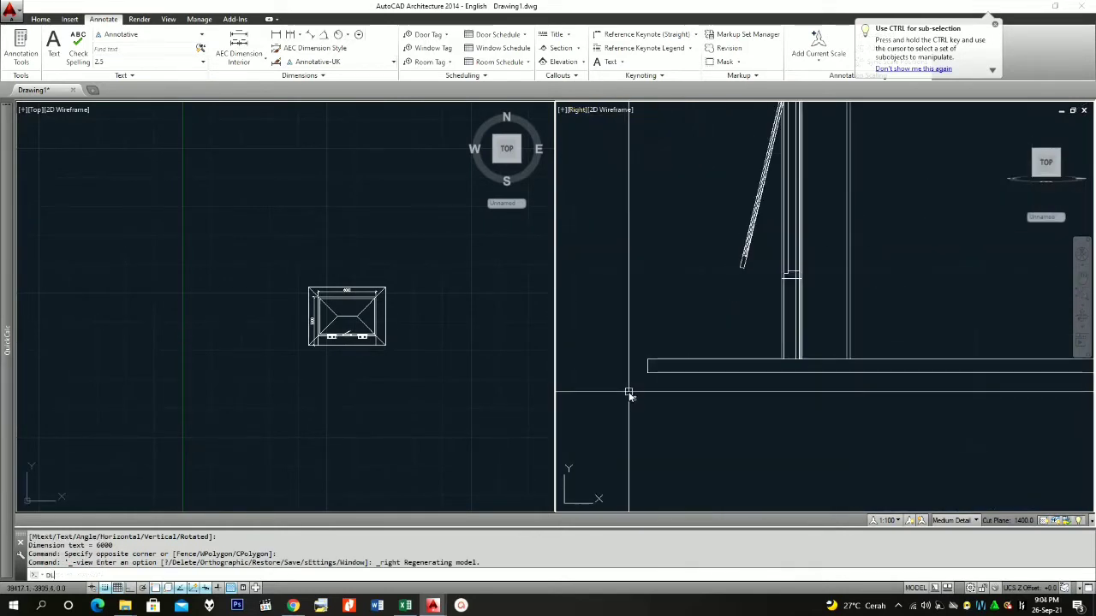
text(I)
key(Return)
click(647, 373)
click(648, 360)
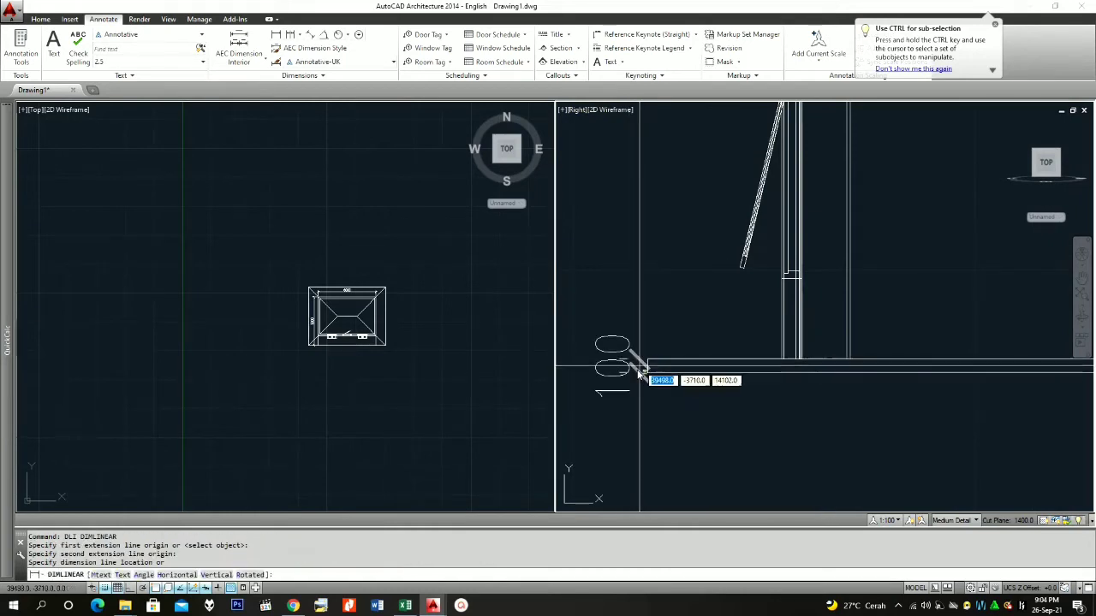
click(633, 373)
click(642, 382)
click(621, 350)
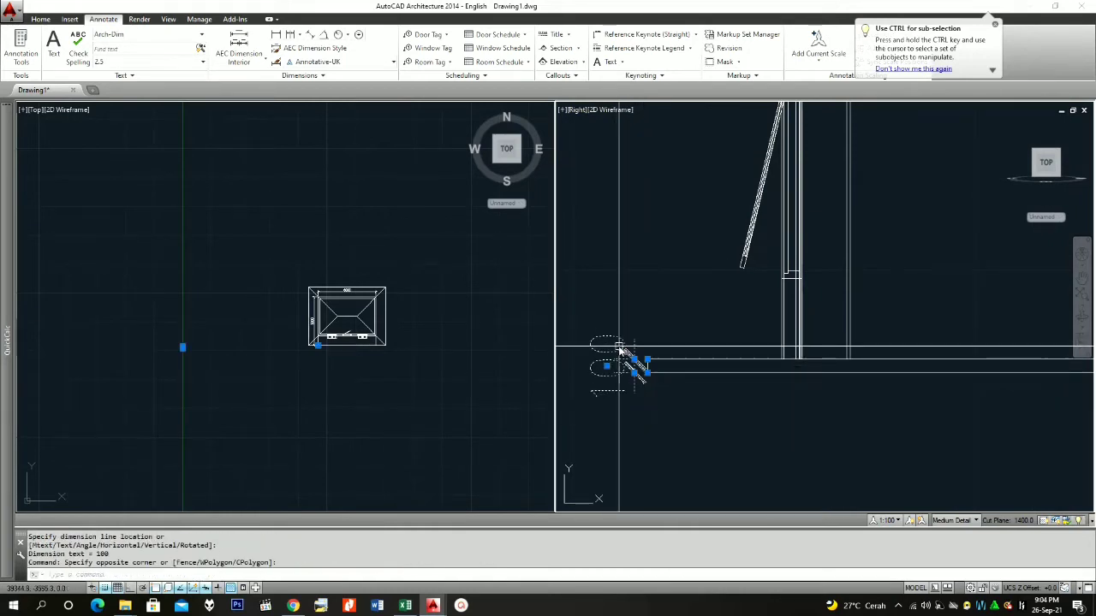
key(Escape)
- Switch to the Excel workbook, enter the slab's thickness 0.1 in D6 (T), and calculate the volume in E6 with =B6*C6*D6
click(405, 606)
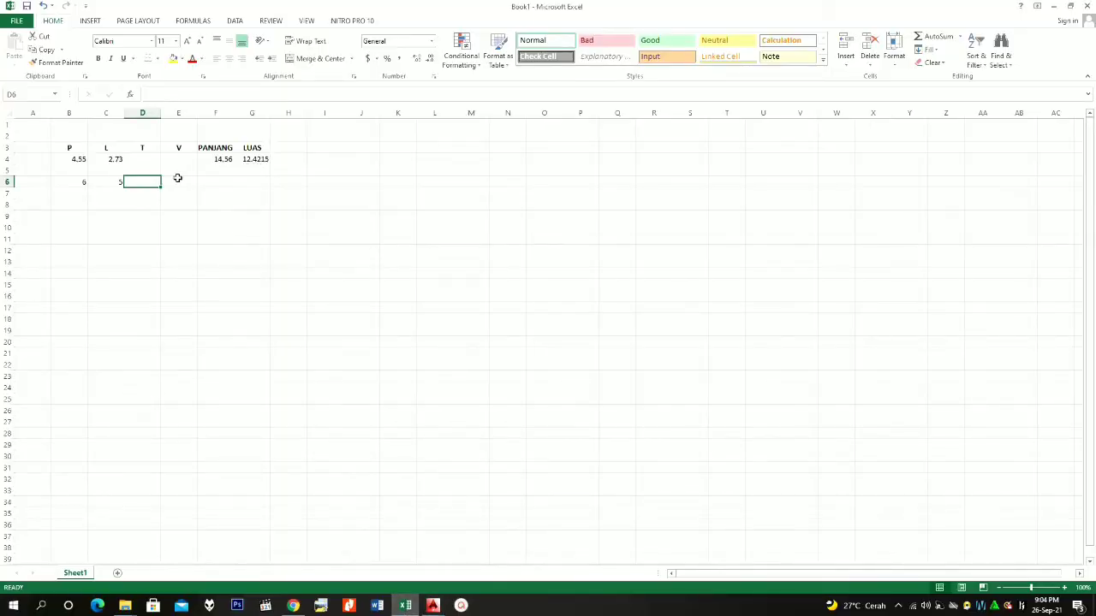
text(=)
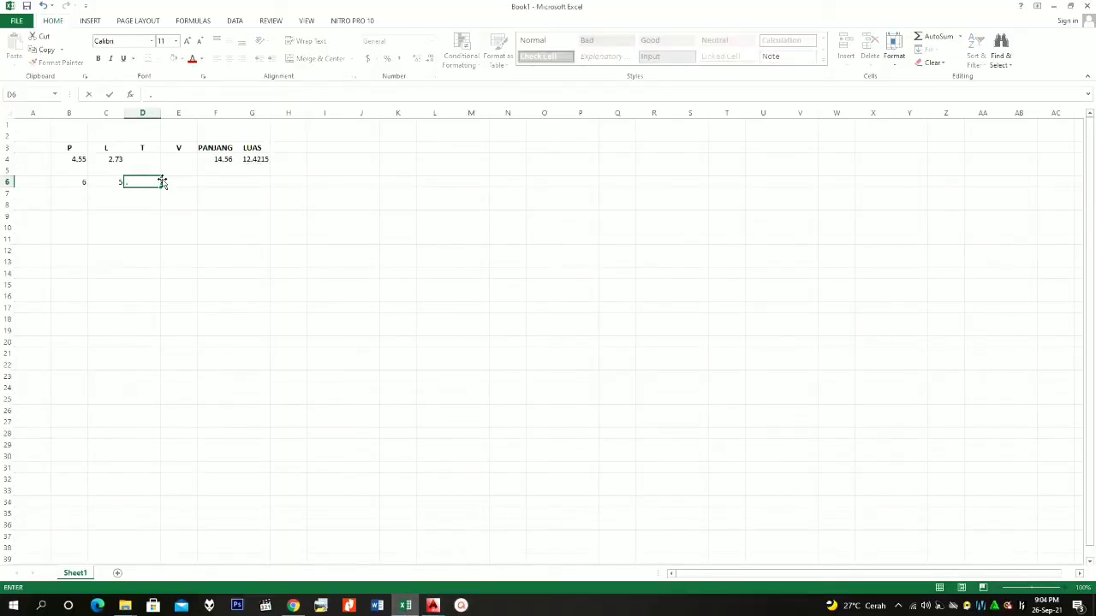
text(1)
click(186, 181)
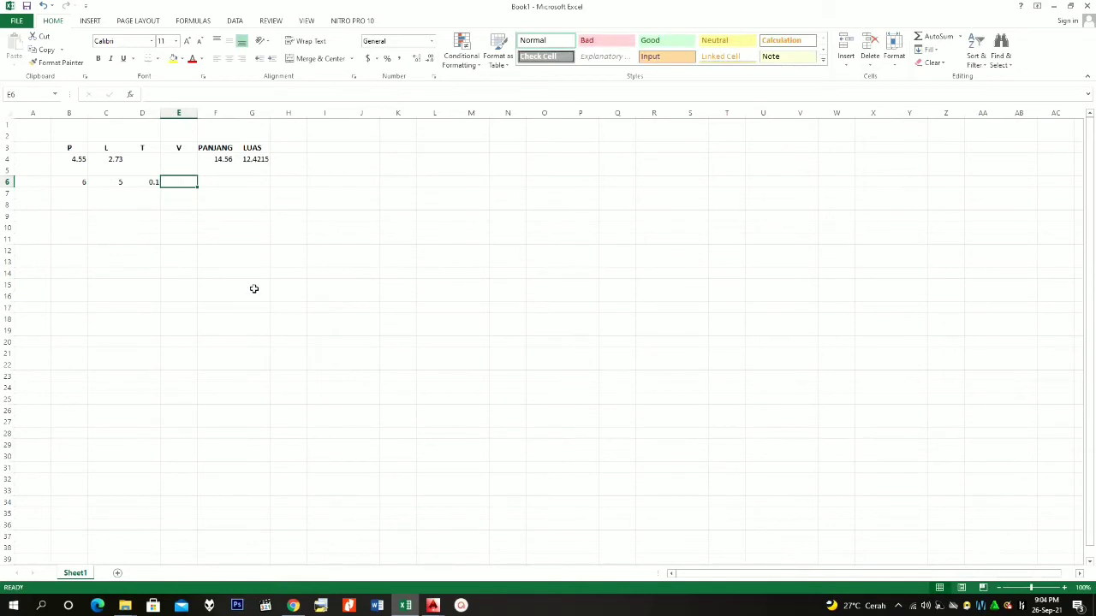
text(=)
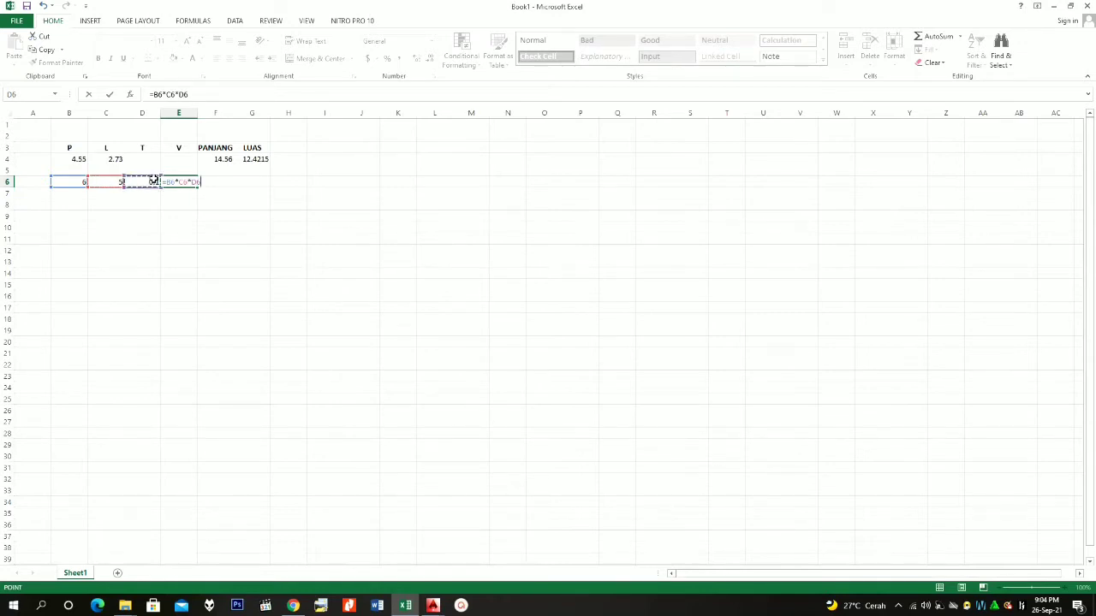
key(Return)
click(189, 183)
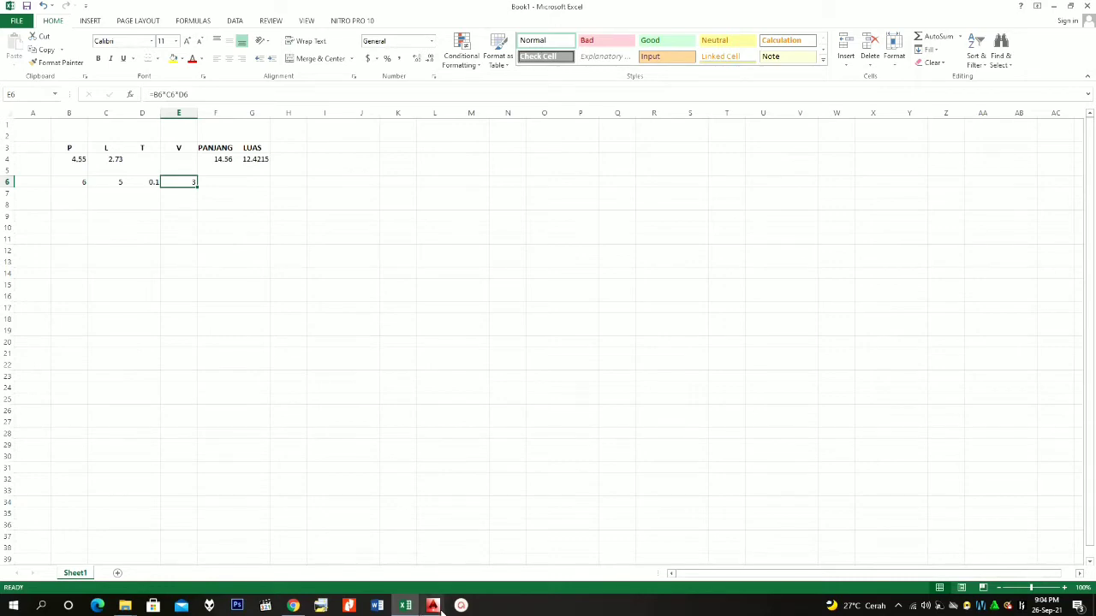
- Switch to the AutoCAD text window, review the slab's volume in the earlier VOLUME output, and close the window
mouse_move(440, 610)
click(389, 540)
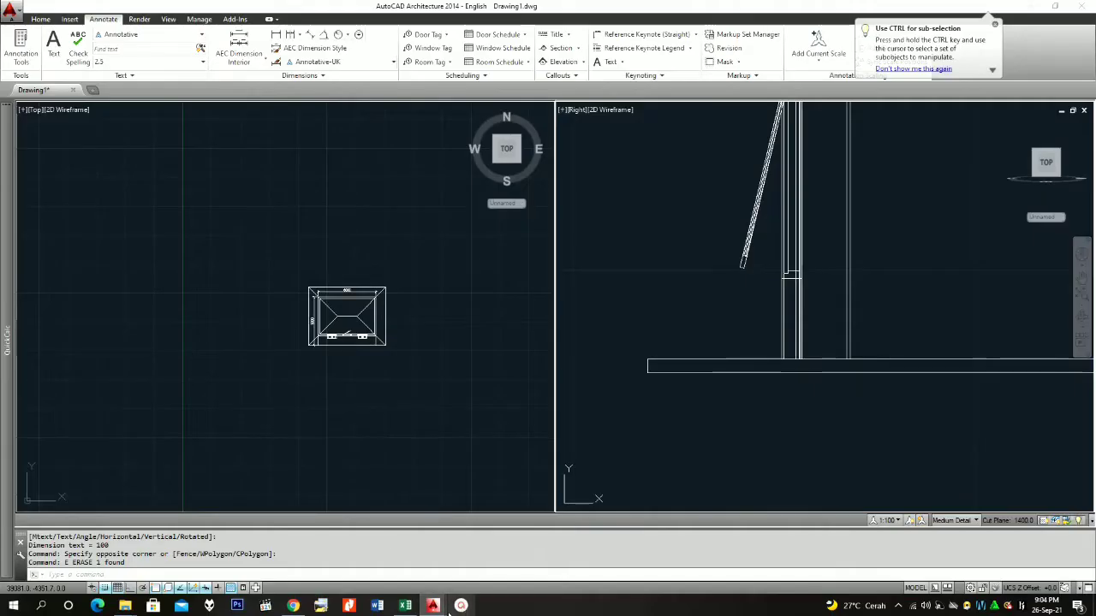
click(501, 555)
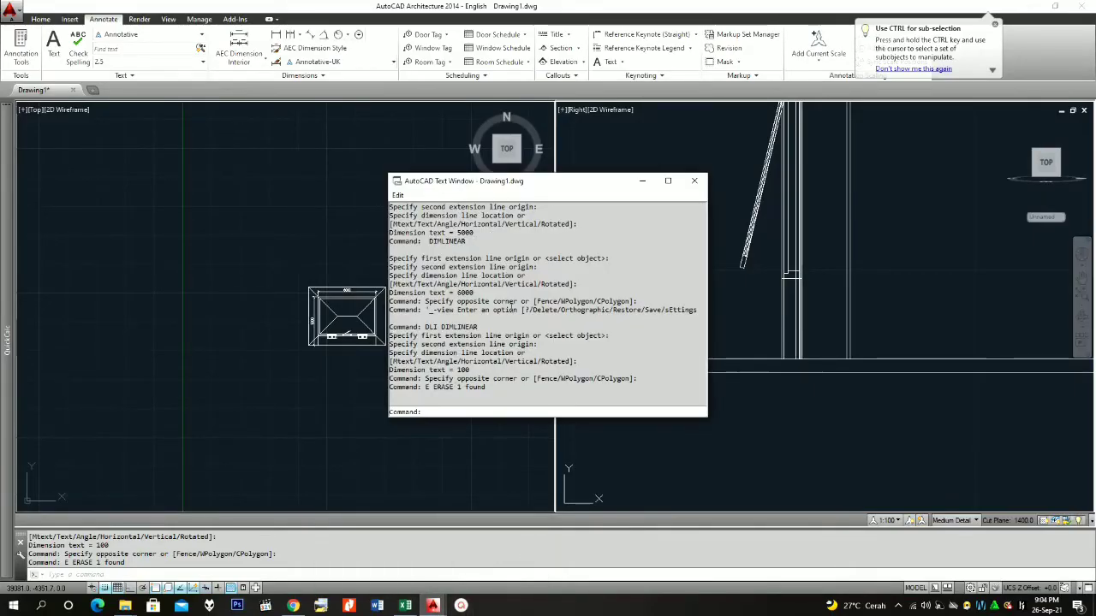
scroll(512, 306, up, 7)
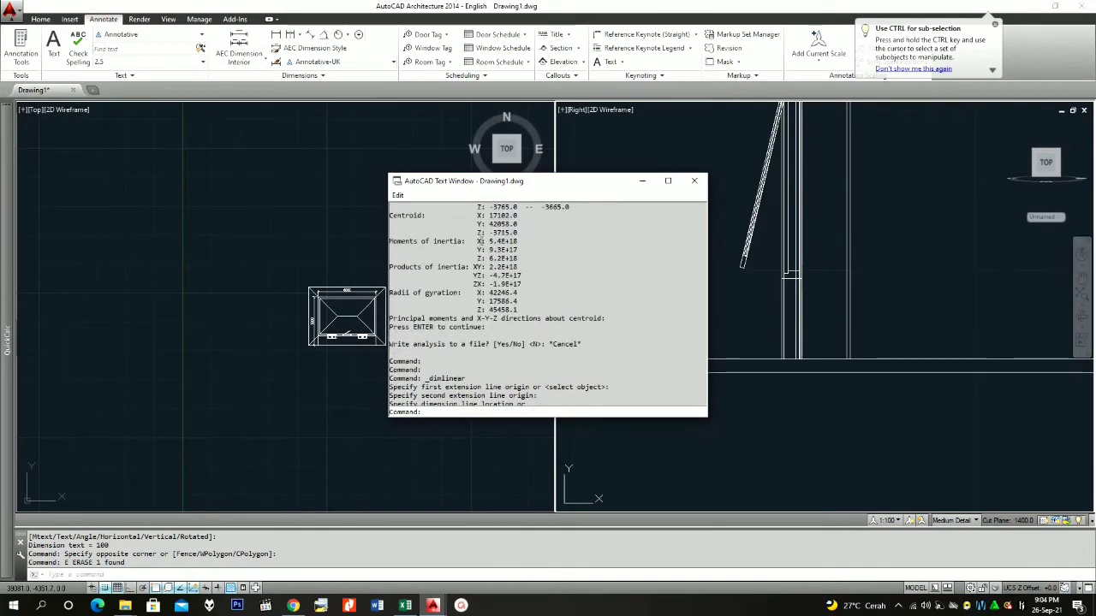
scroll(511, 254, up, 4)
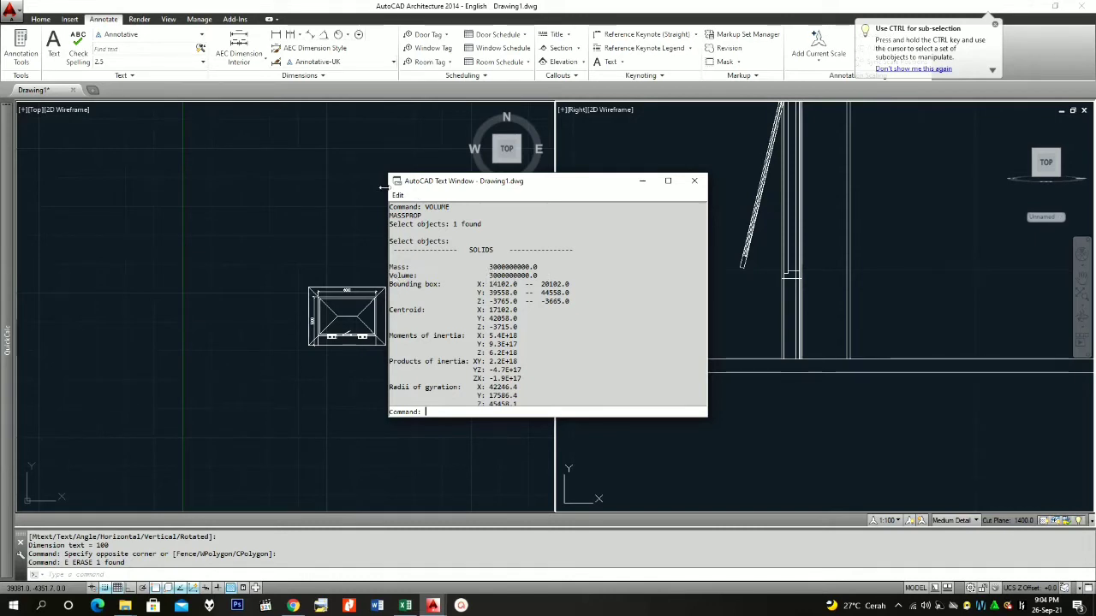
click(694, 182)
- Erase the horizontal and vertical slab dimensions in the top view
scroll(557, 342, down, 2)
click(779, 279)
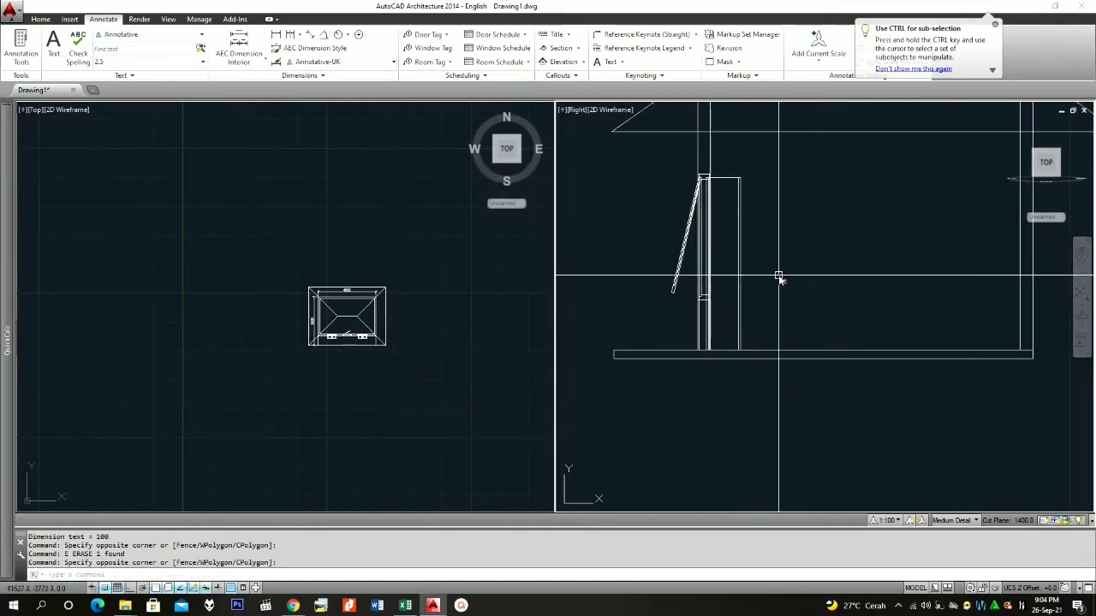
scroll(757, 343, down, 2)
middle_drag(758, 344, 749, 463)
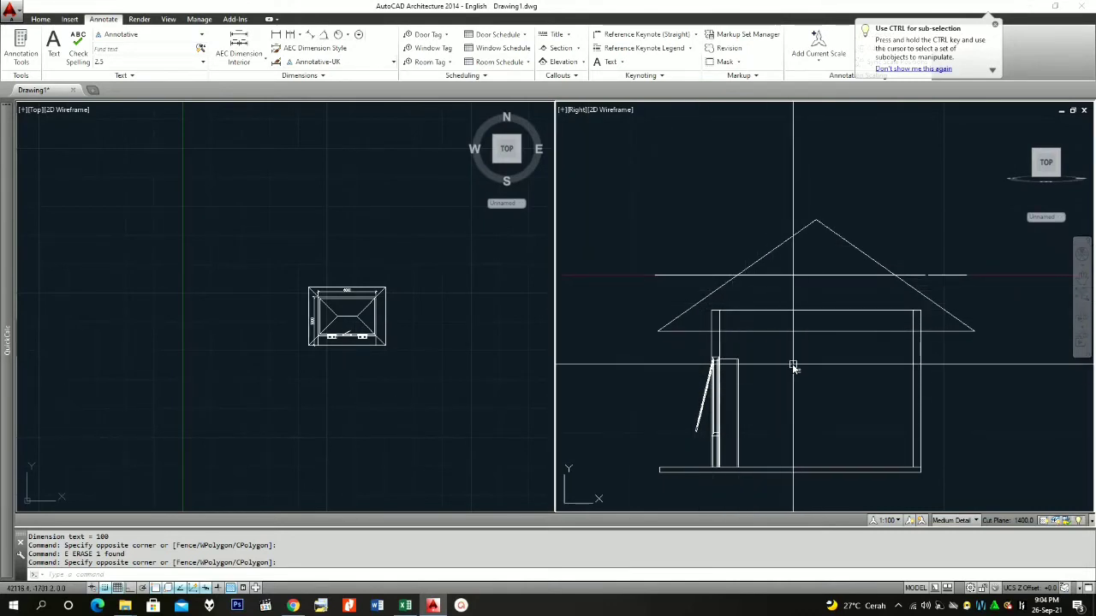
click(342, 345)
scroll(343, 345, up, 4)
click(350, 281)
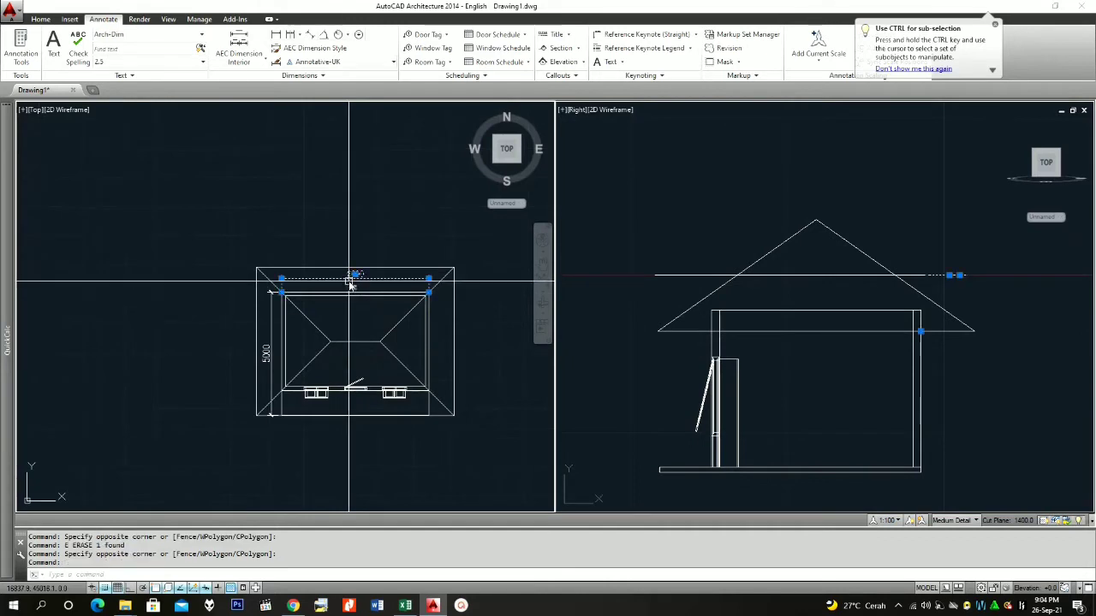
click(268, 343)
text(e)
key(Return)
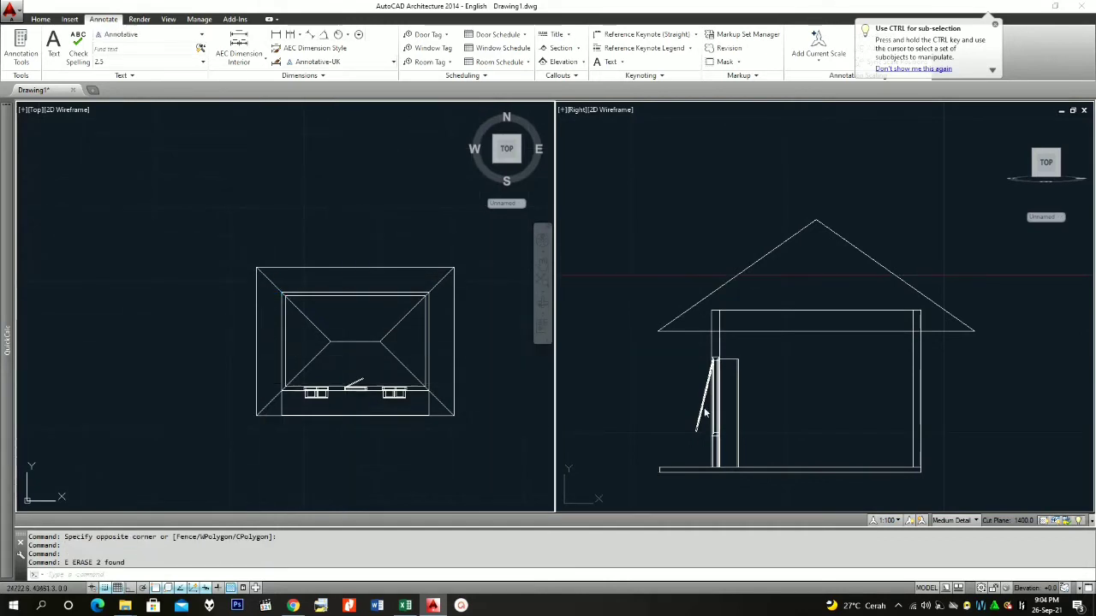
- Change the Right viewport to the SW Isometric view and bring the house's front with its door and windows into view
click(581, 109)
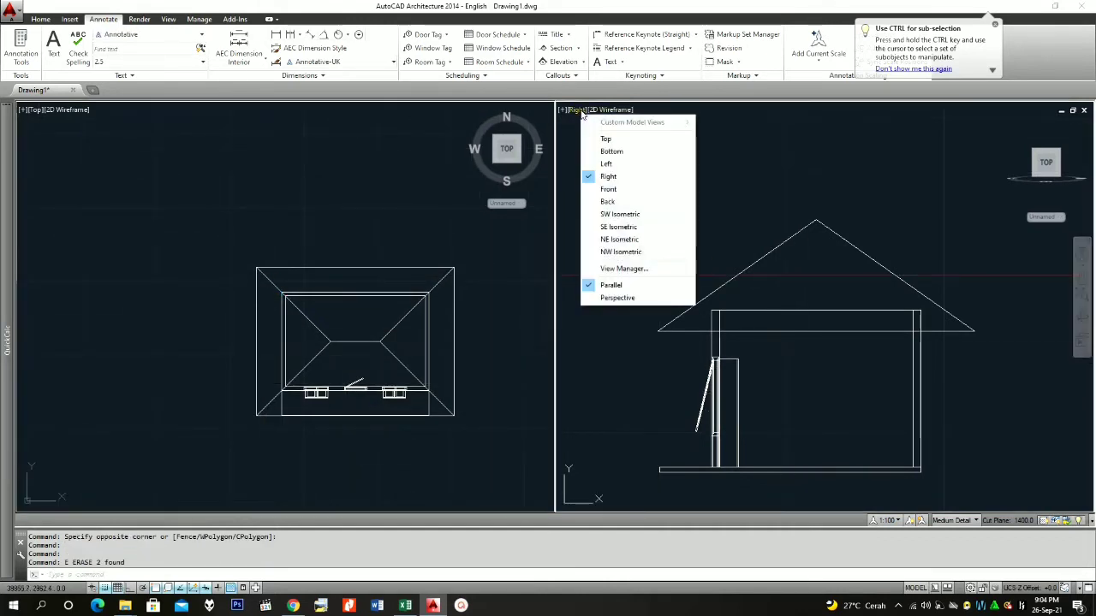
click(619, 214)
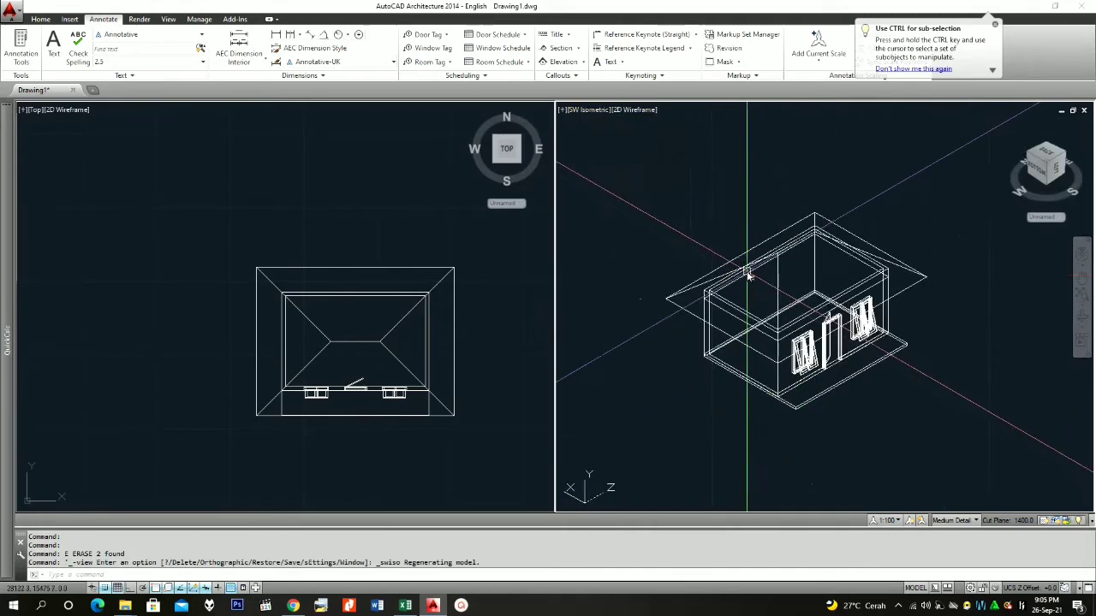
scroll(834, 339, up, 2)
scroll(886, 387, up, 3)
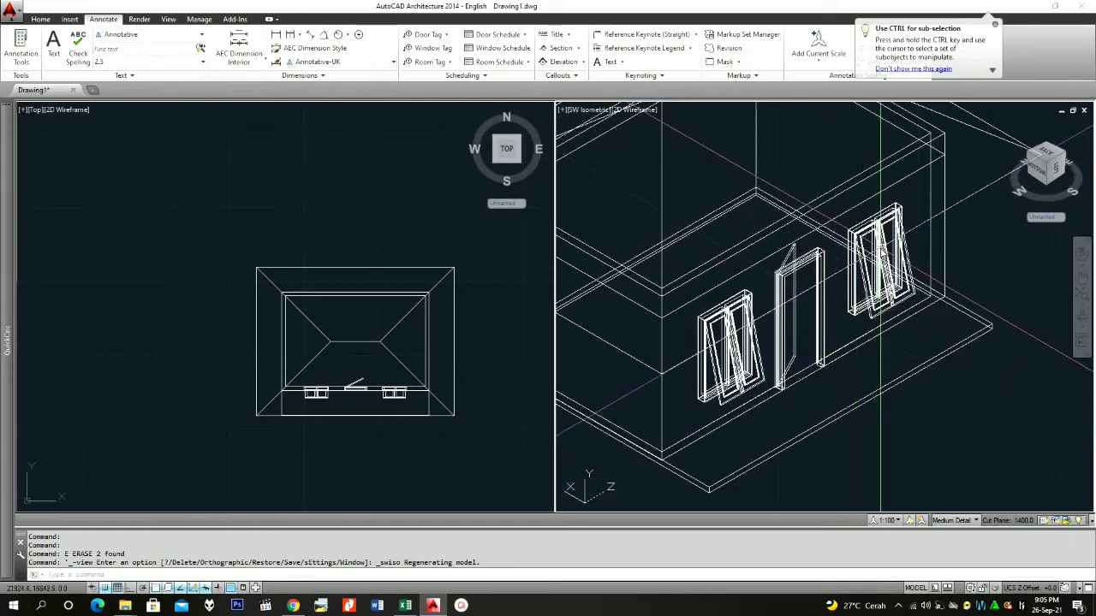
scroll(852, 315, down, 2)
scroll(854, 315, up, 2)
scroll(861, 313, down, 1)
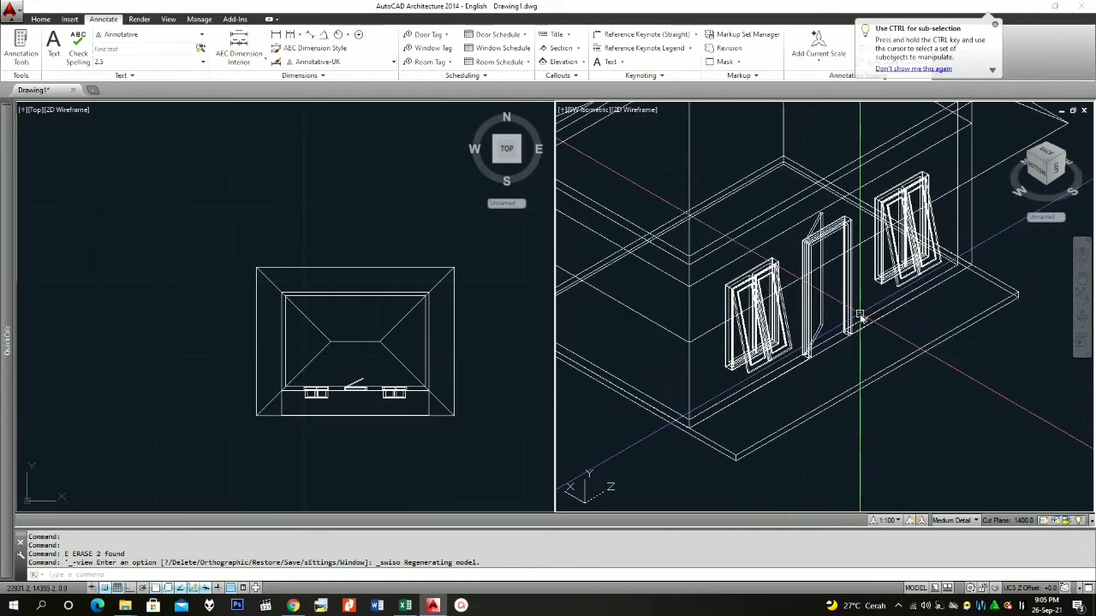
scroll(705, 303, down, 2)
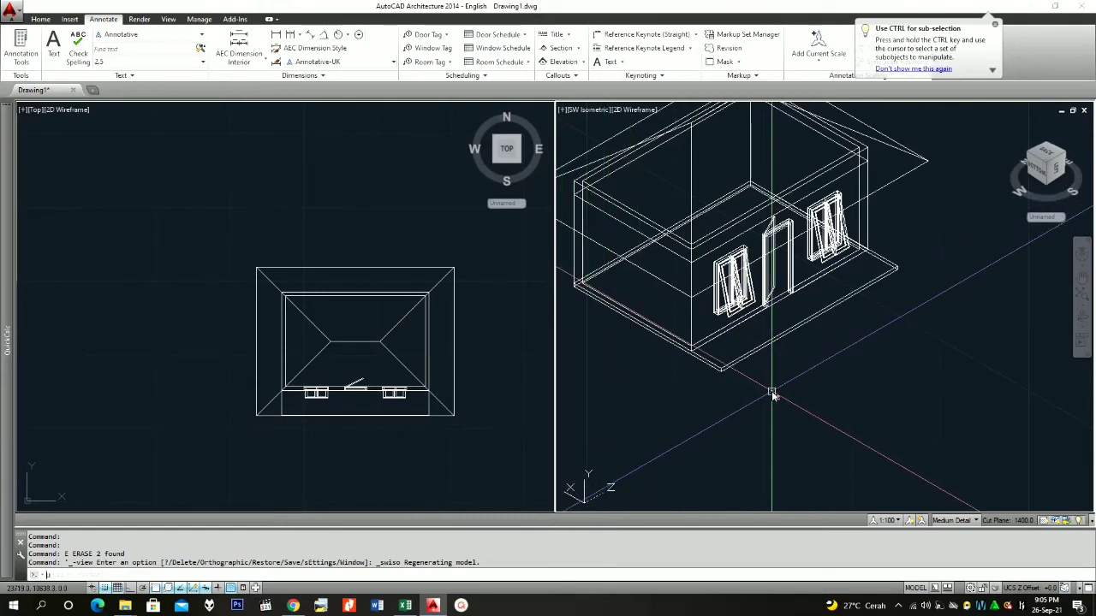
- Align the UCS to the front wall's outer face with the UCS Face option, and accept the orientation
text(ucs)
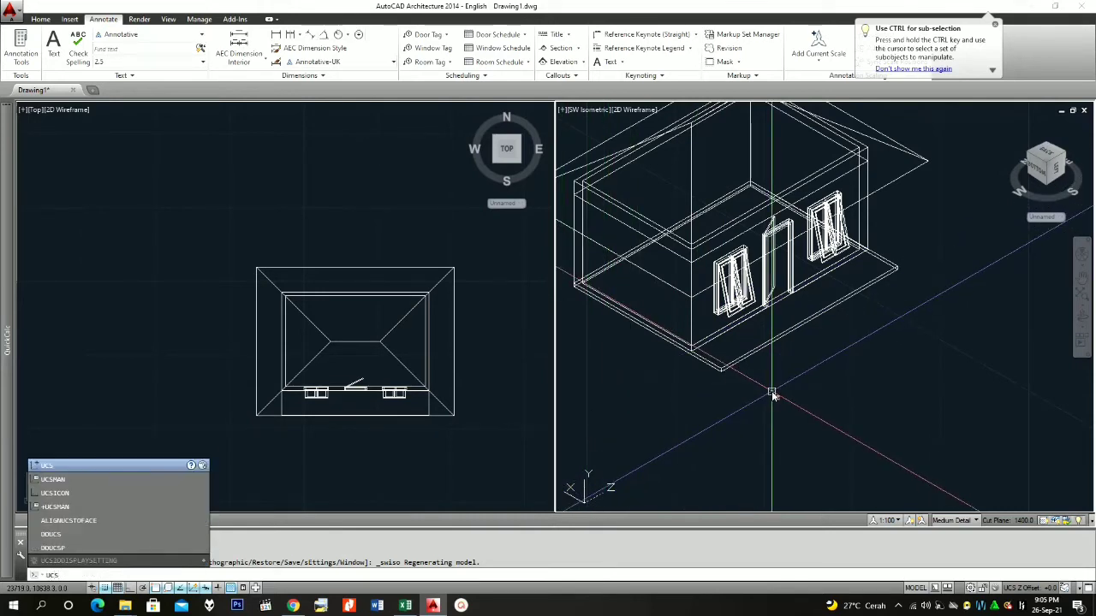
key(Return)
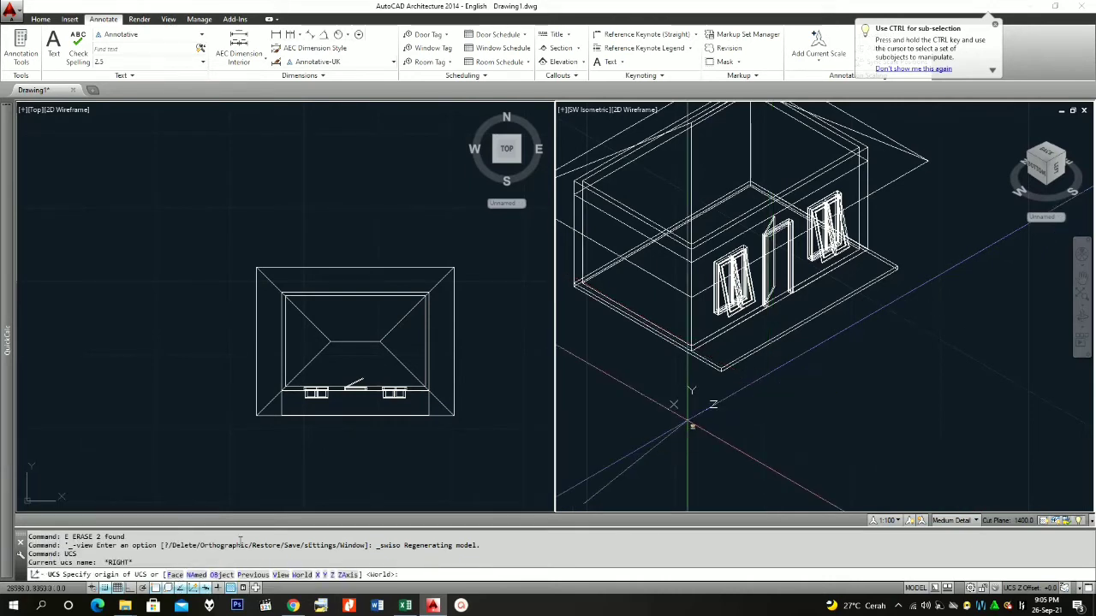
text(F)
key(Return)
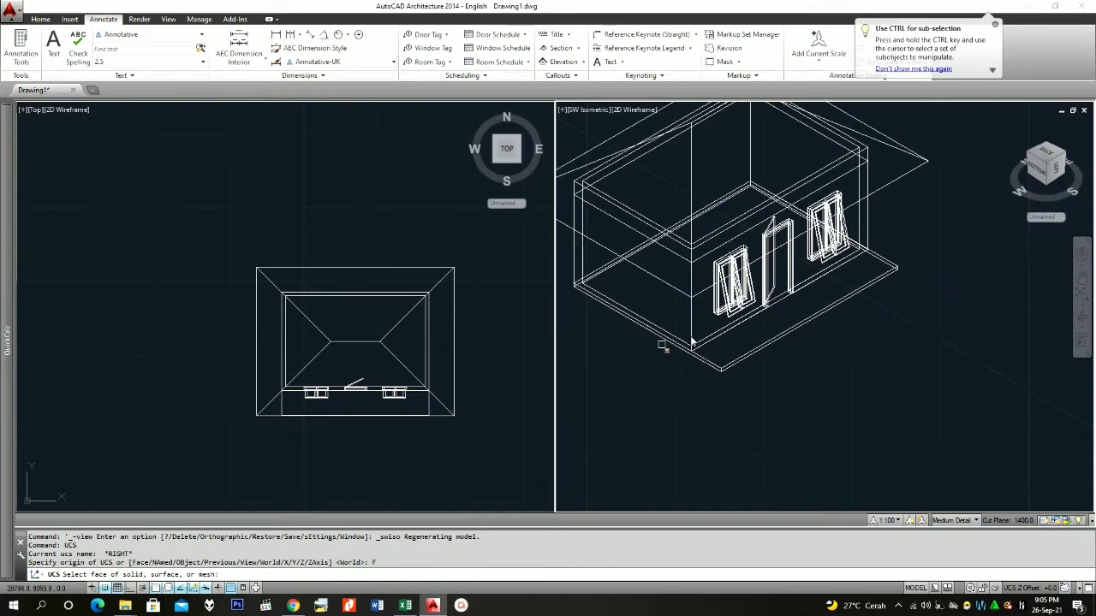
click(704, 322)
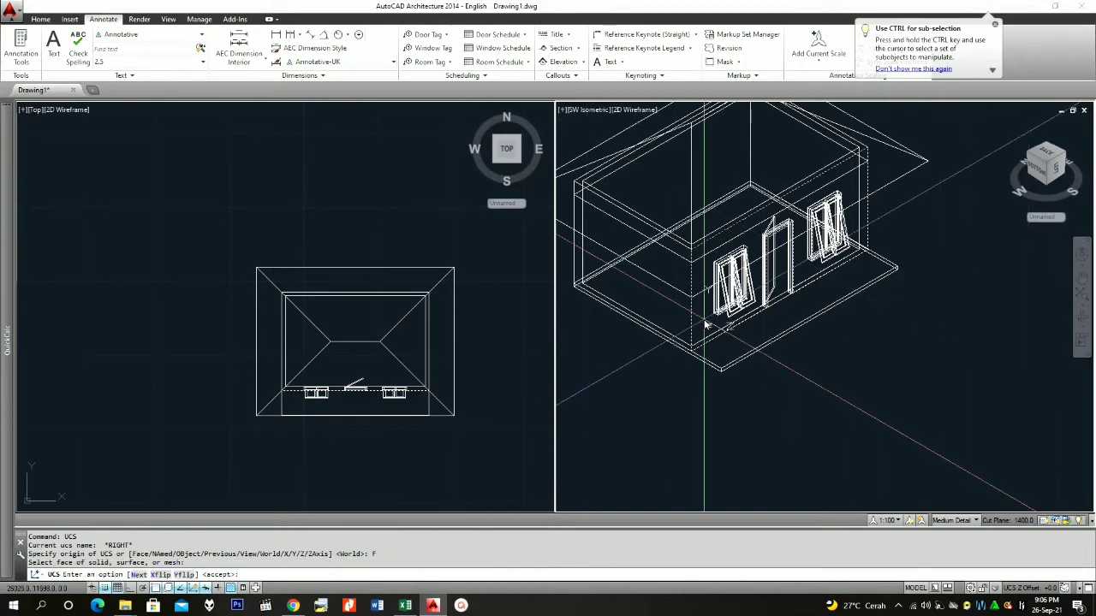
key(Return)
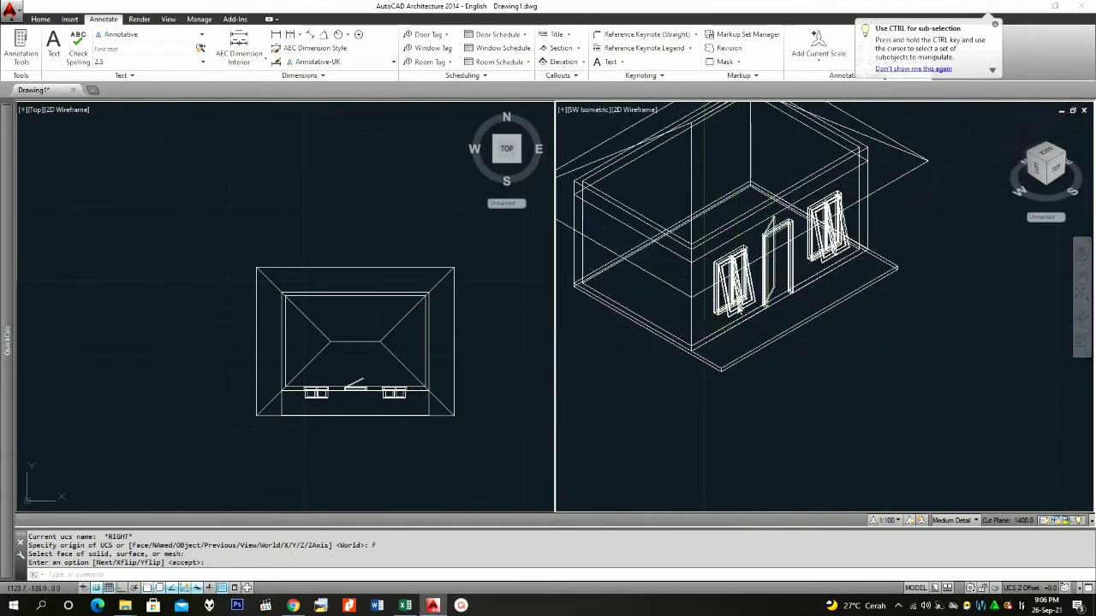
- Preview the isometric viewport in the Hidden visual style around the front window, and set it to Wireframe
scroll(709, 340, up, 5)
scroll(724, 246, down, 3)
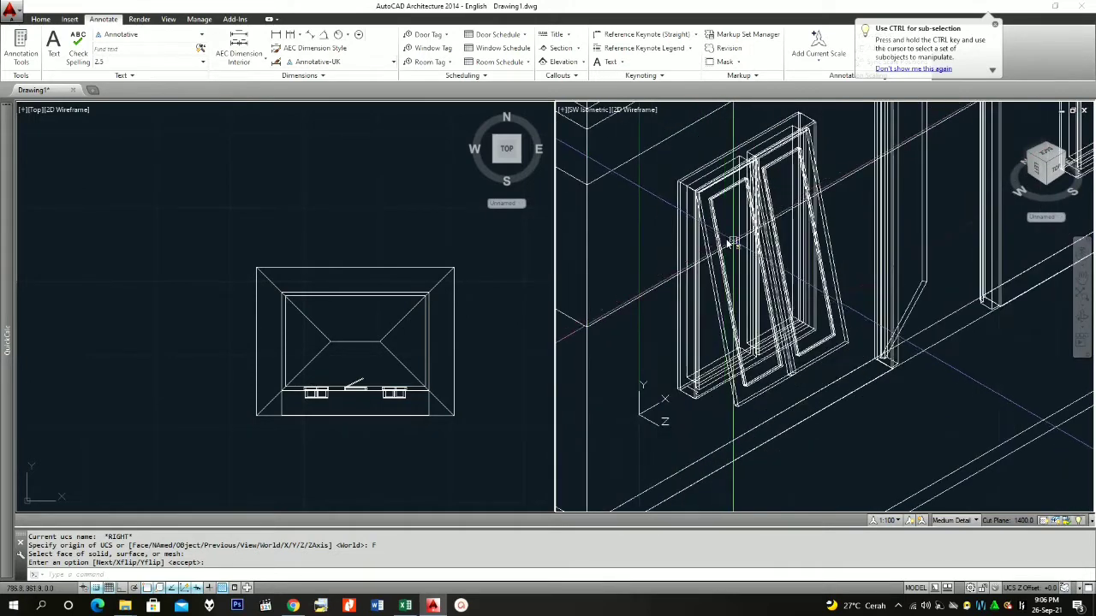
click(638, 112)
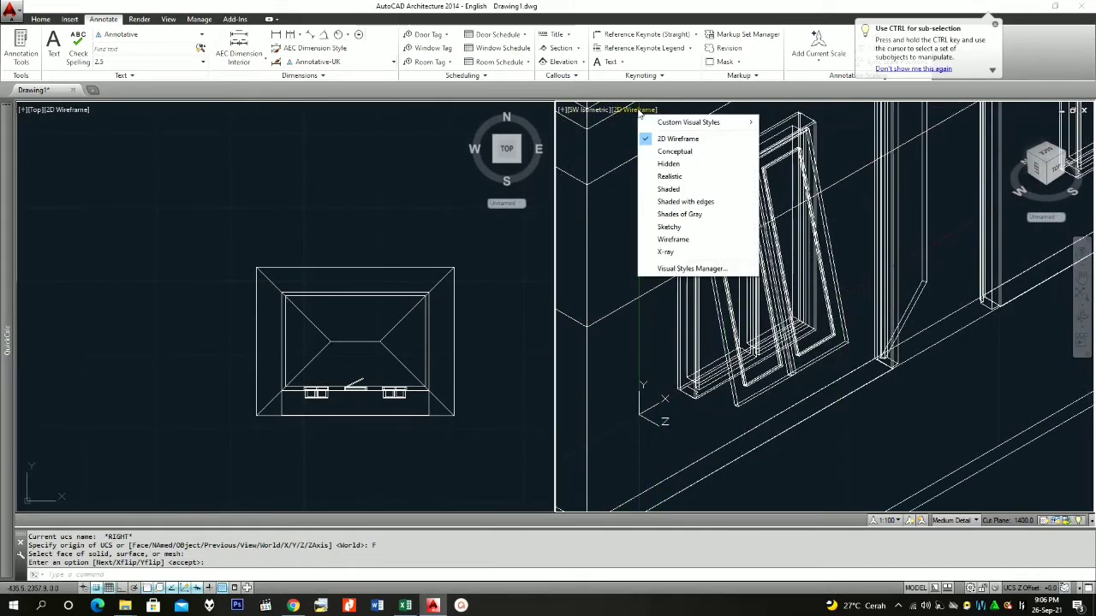
click(669, 164)
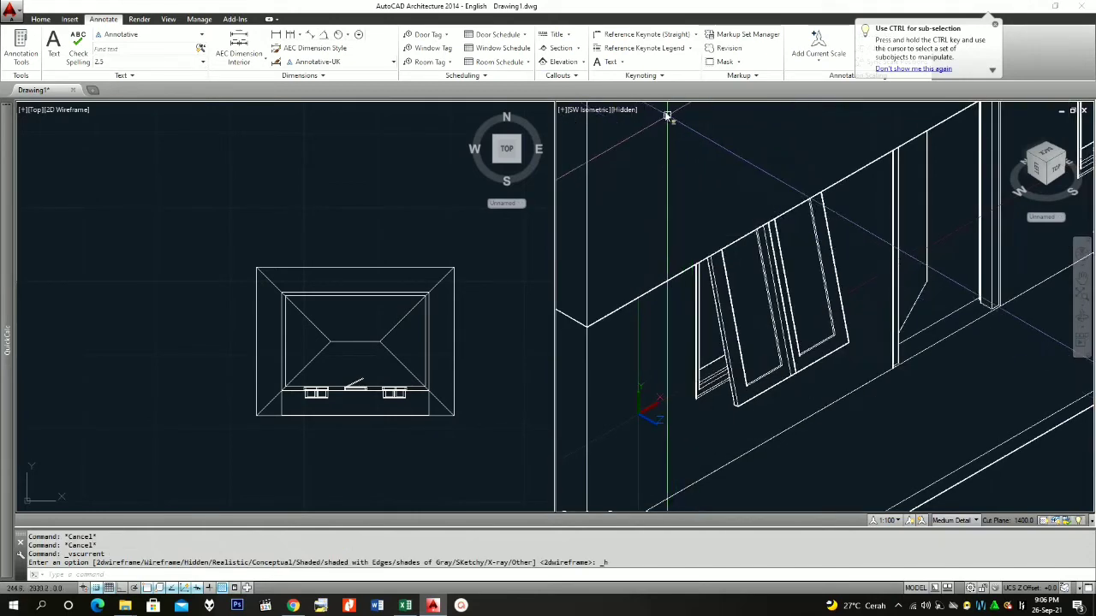
click(615, 109)
click(657, 239)
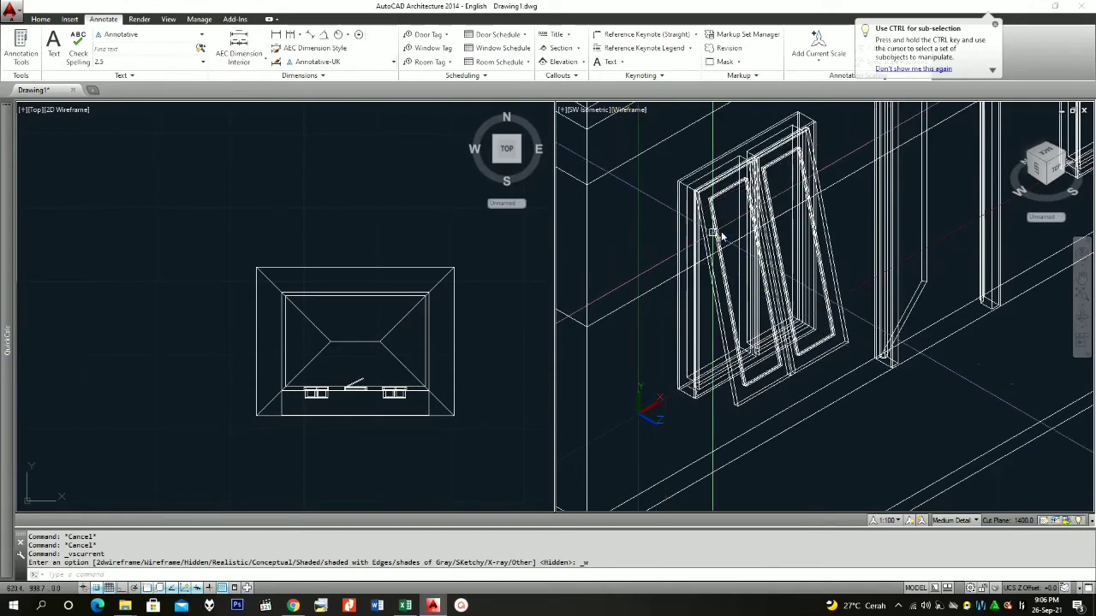
- Preview the isometric house model in the Realistic visual style and return it to Wireframe
scroll(747, 219, down, 3)
click(626, 110)
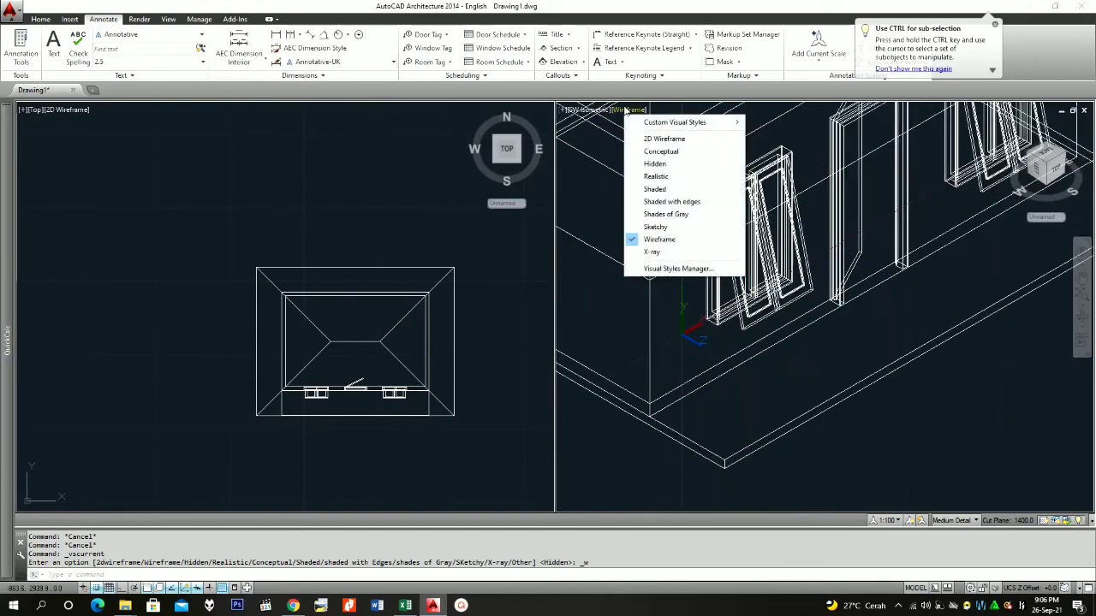
click(676, 177)
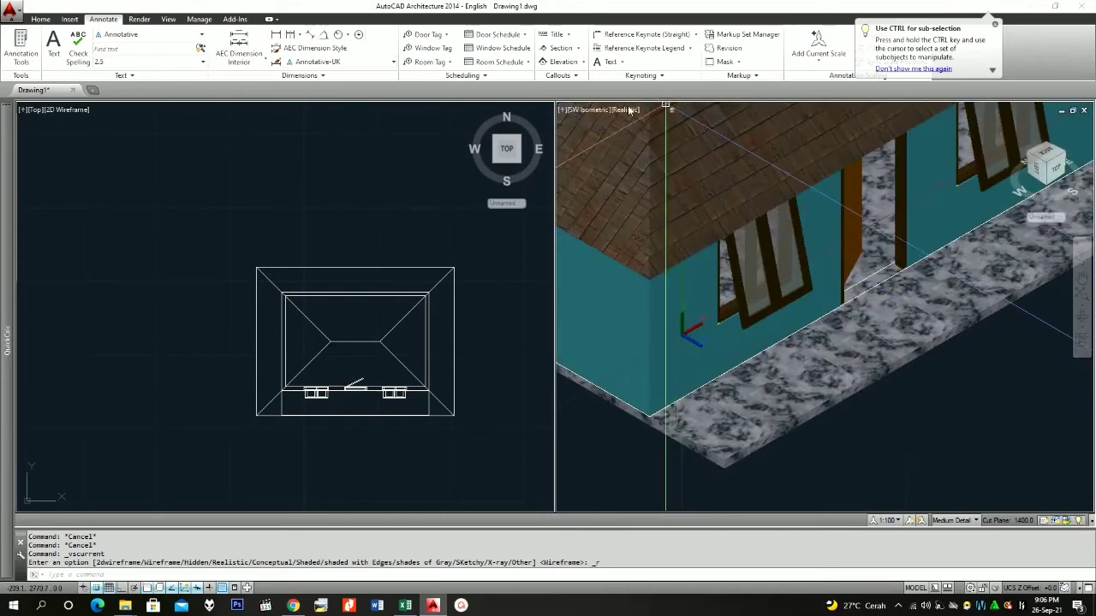
click(626, 111)
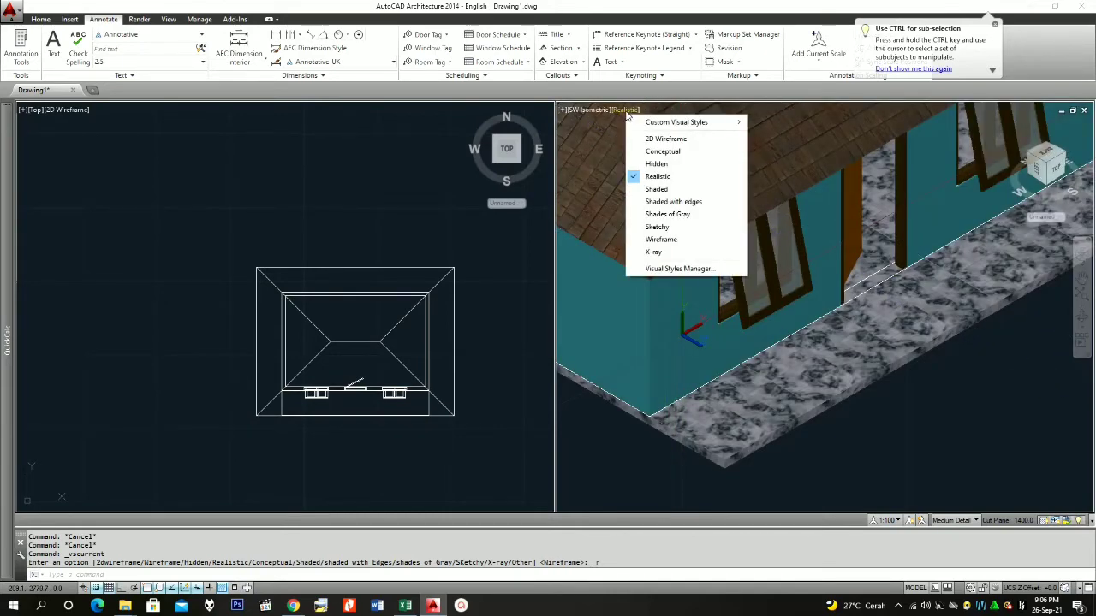
click(677, 240)
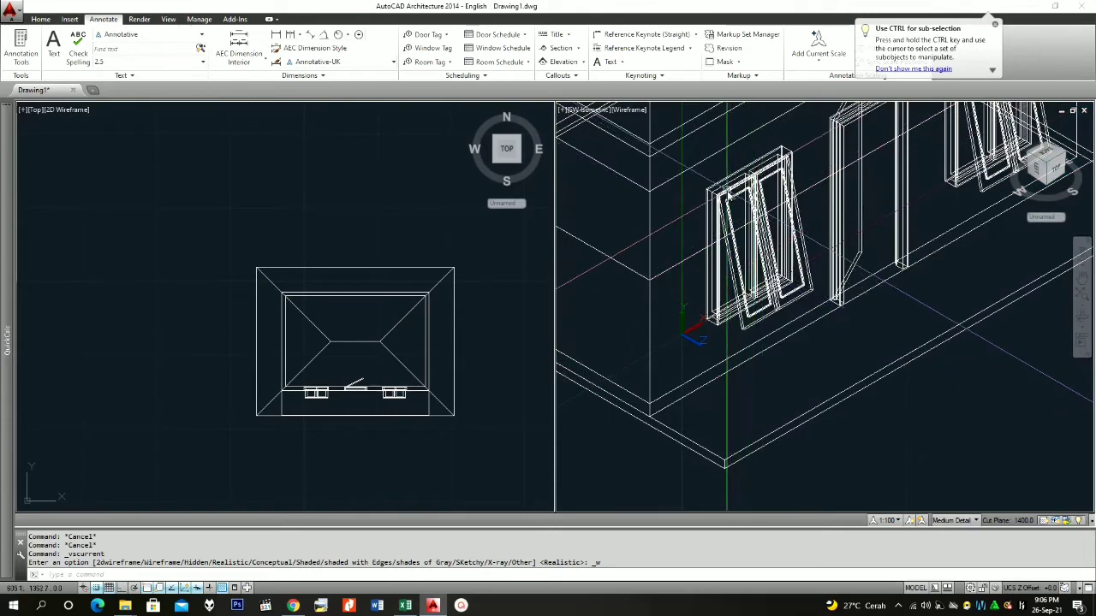
- Move both front windows and the door, including their frames and panels, out of the wall openings to empty space east of the house
scroll(752, 255, up, 5)
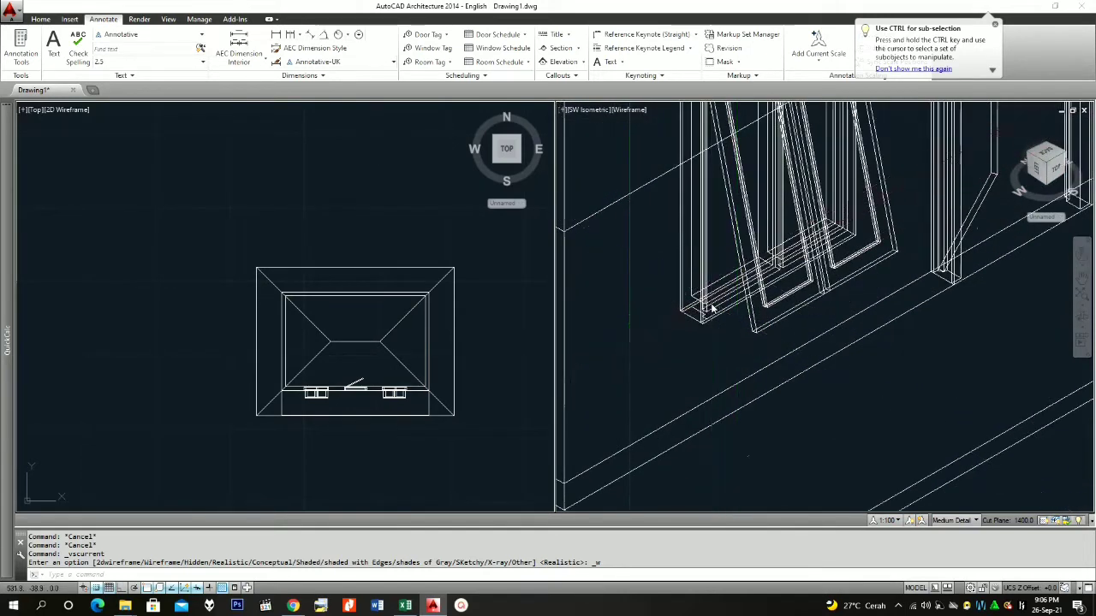
scroll(724, 336, down, 3)
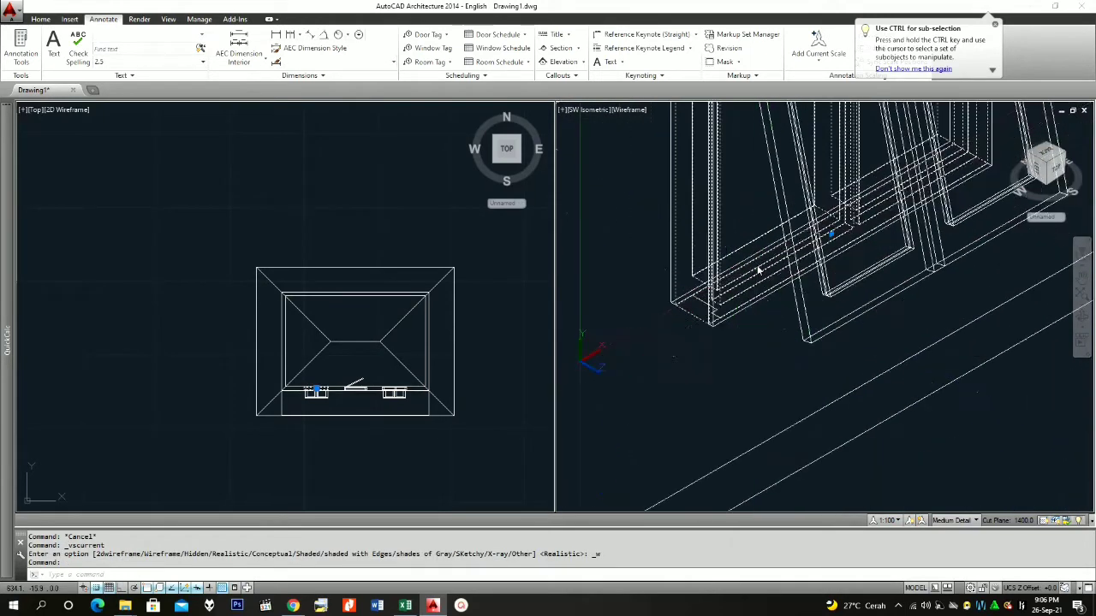
scroll(742, 310, down, 4)
scroll(783, 299, up, 1)
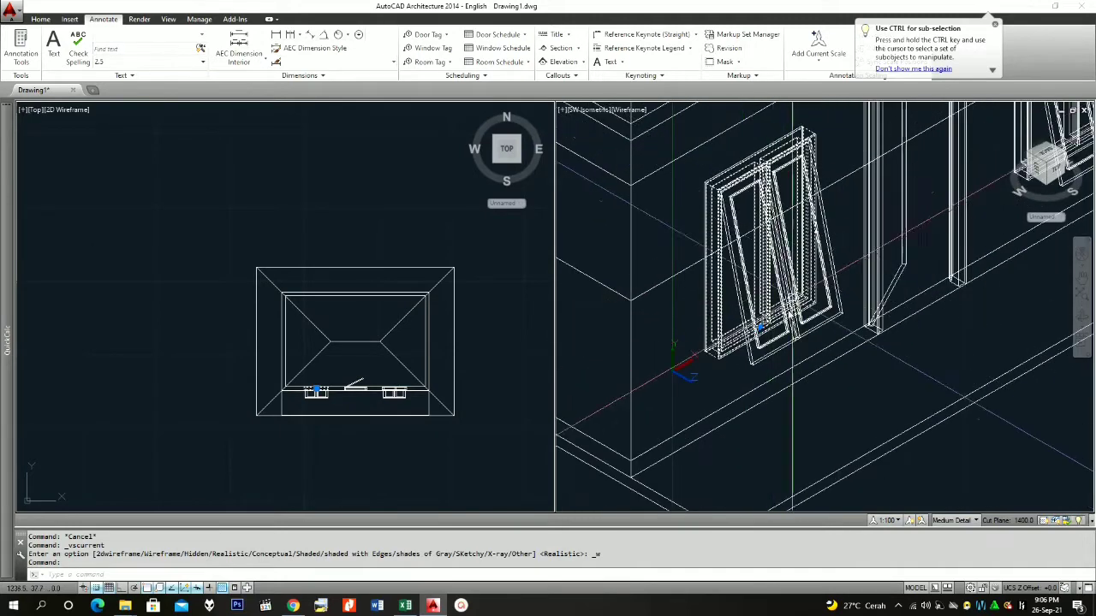
click(744, 299)
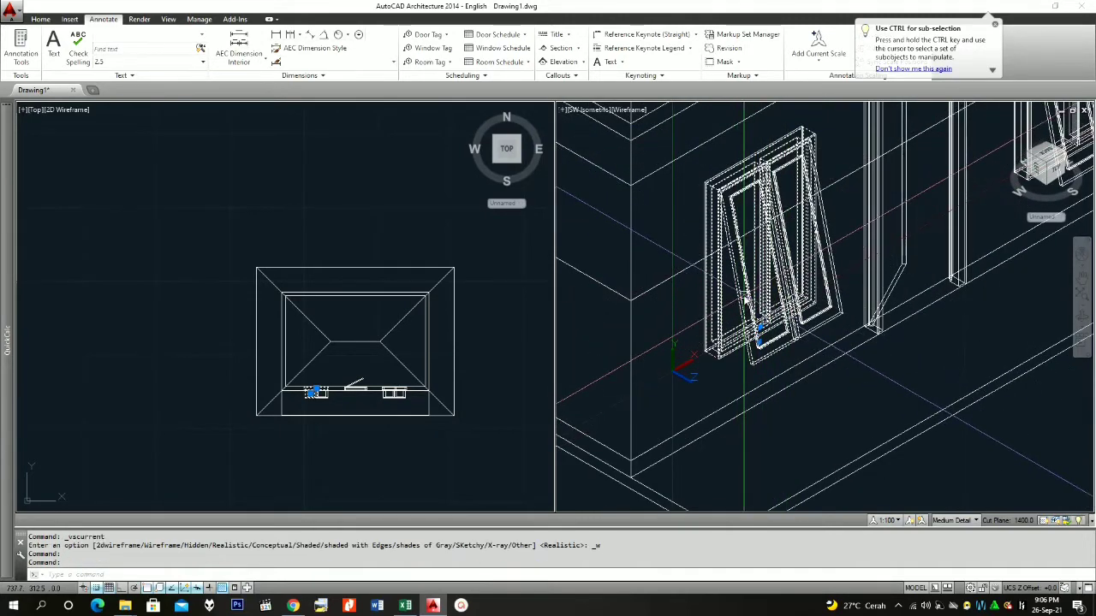
click(730, 196)
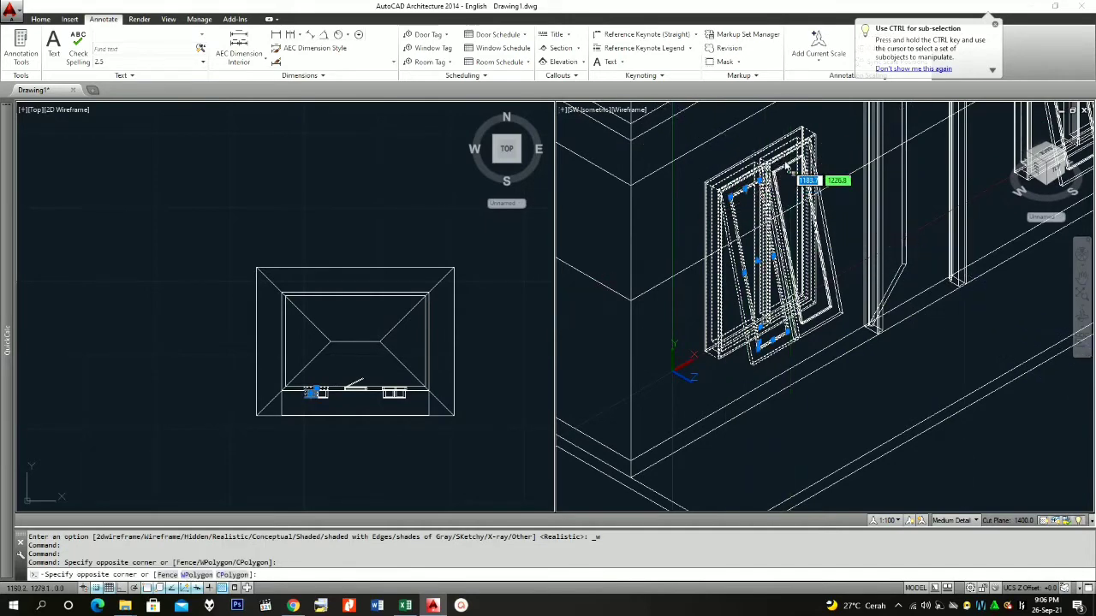
click(808, 180)
scroll(828, 318, up, 3)
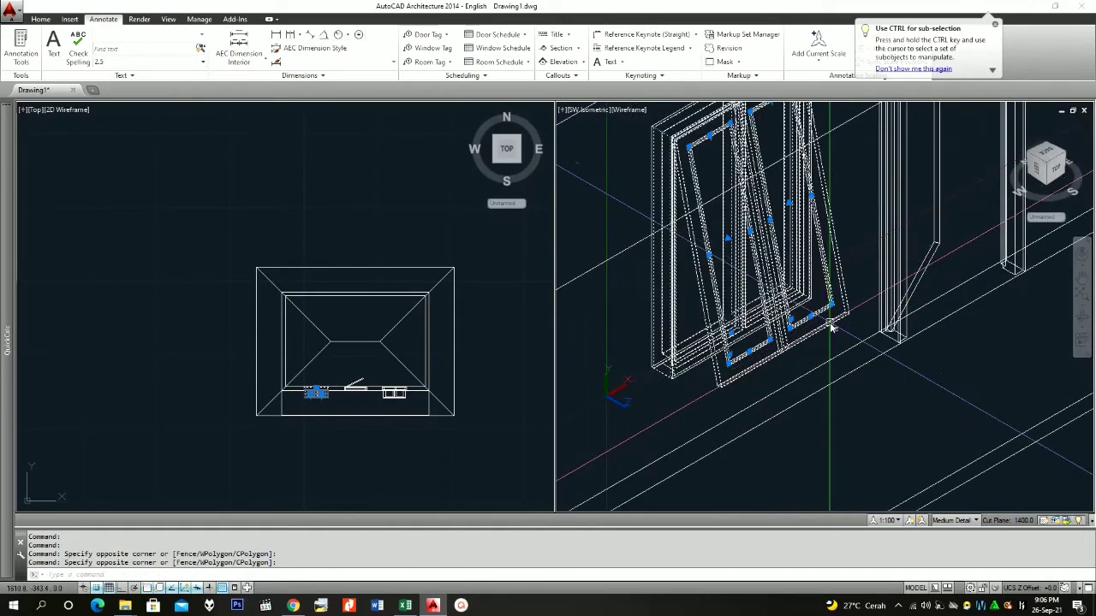
scroll(755, 302, down, 4)
click(858, 272)
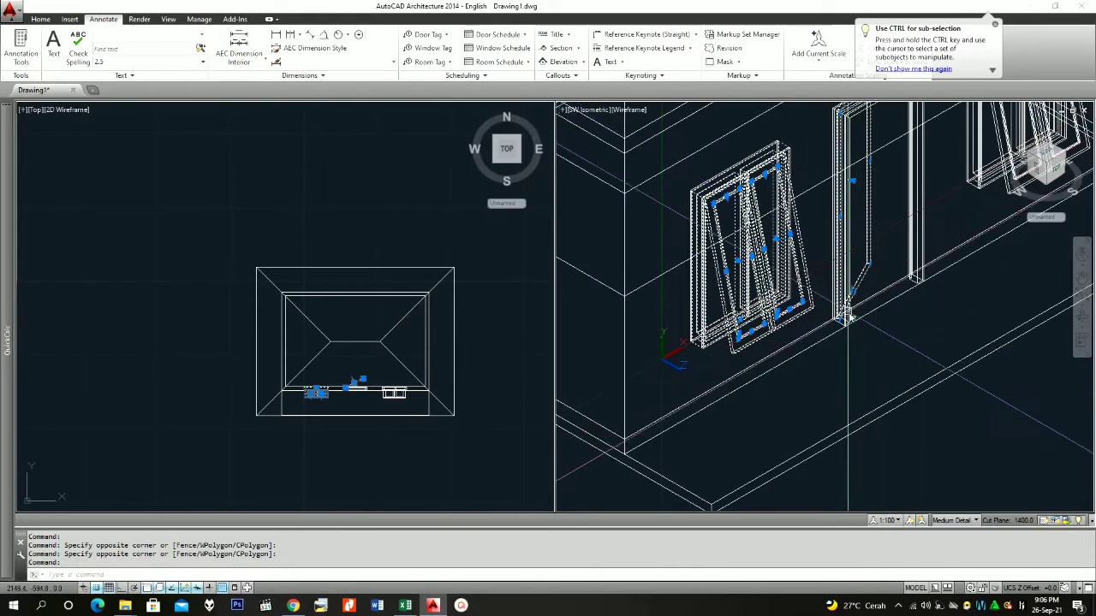
scroll(848, 316, up, 3)
scroll(865, 292, down, 4)
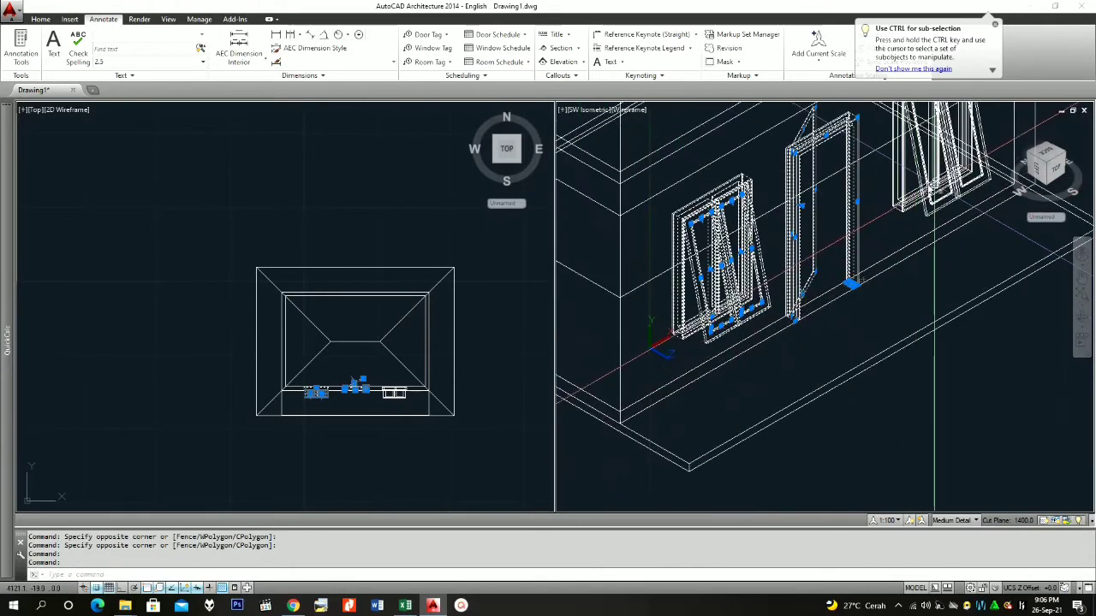
scroll(934, 205, up, 3)
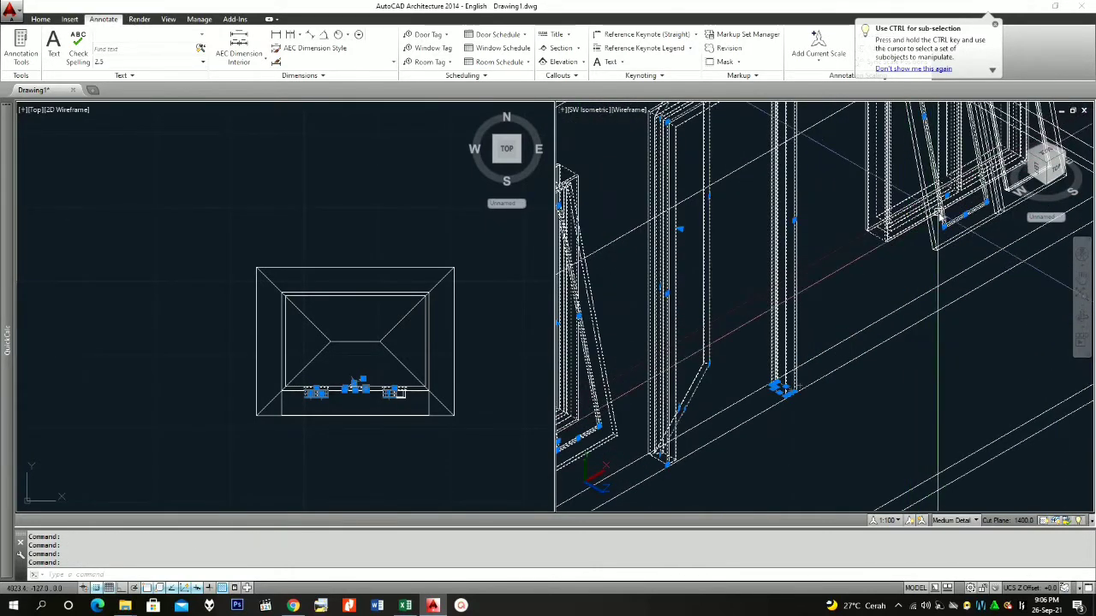
scroll(939, 216, down, 2)
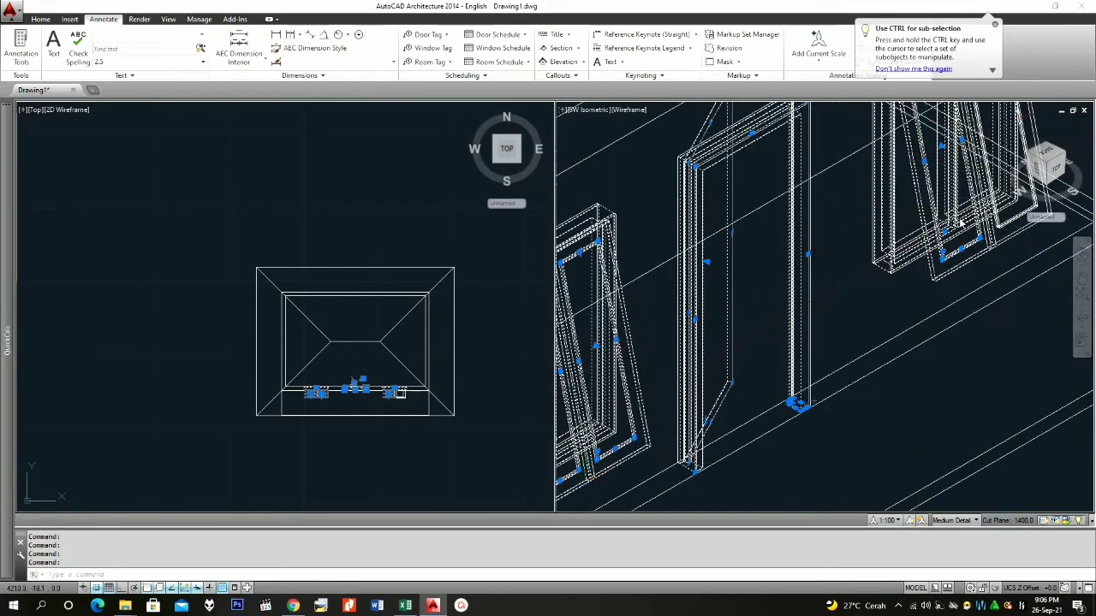
scroll(960, 223, down, 2)
scroll(991, 153, up, 2)
scroll(988, 152, up, 1)
click(952, 153)
scroll(919, 171, down, 2)
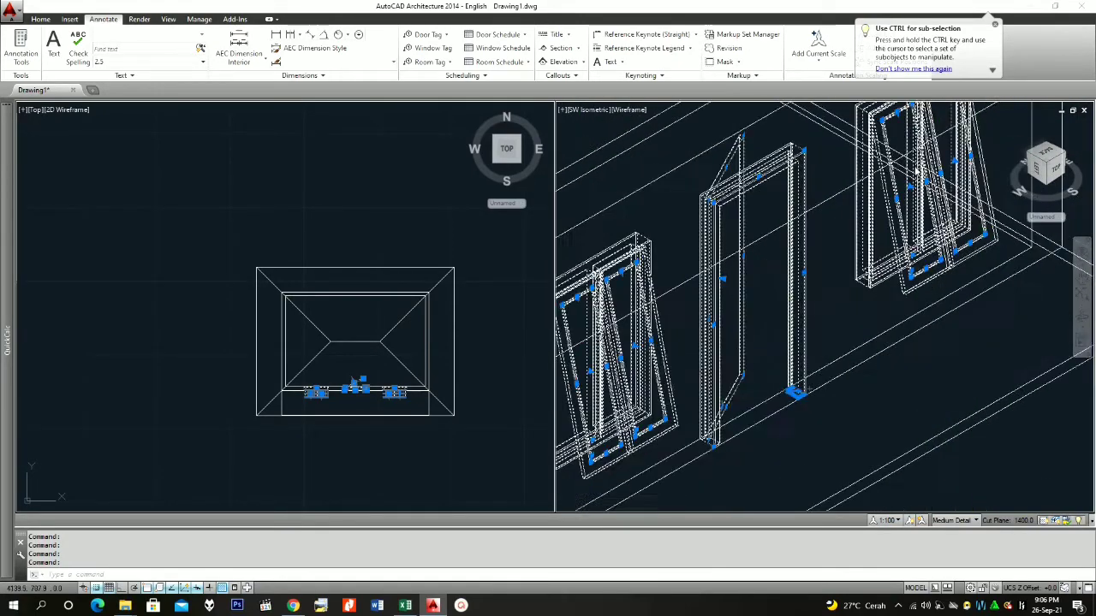
scroll(933, 163, down, 1)
scroll(953, 163, up, 2)
scroll(909, 200, down, 3)
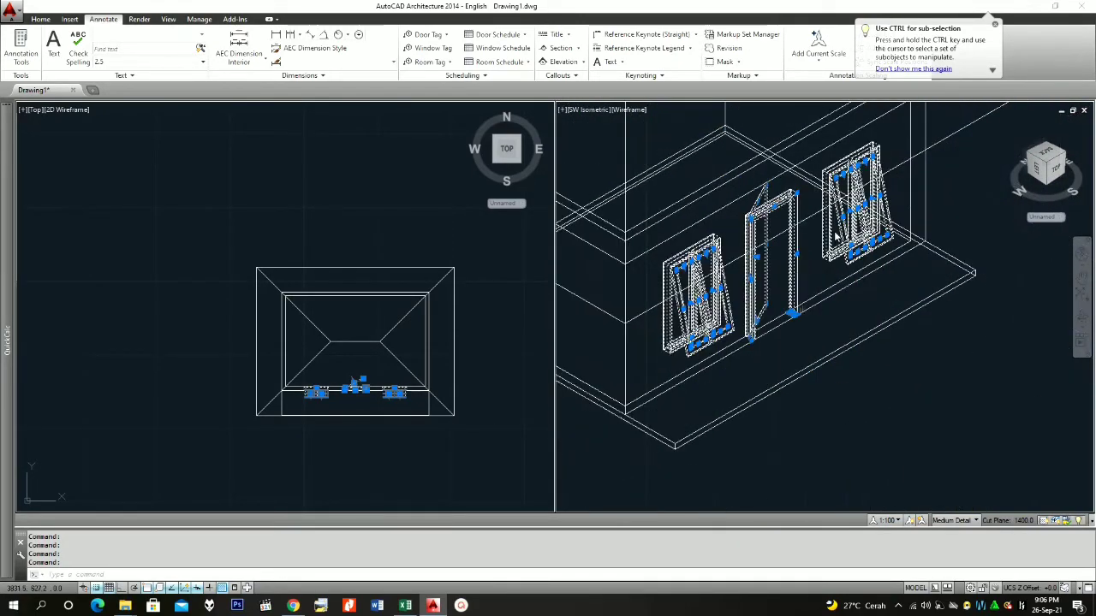
text(m)
key(Return)
click(779, 274)
scroll(758, 313, down, 2)
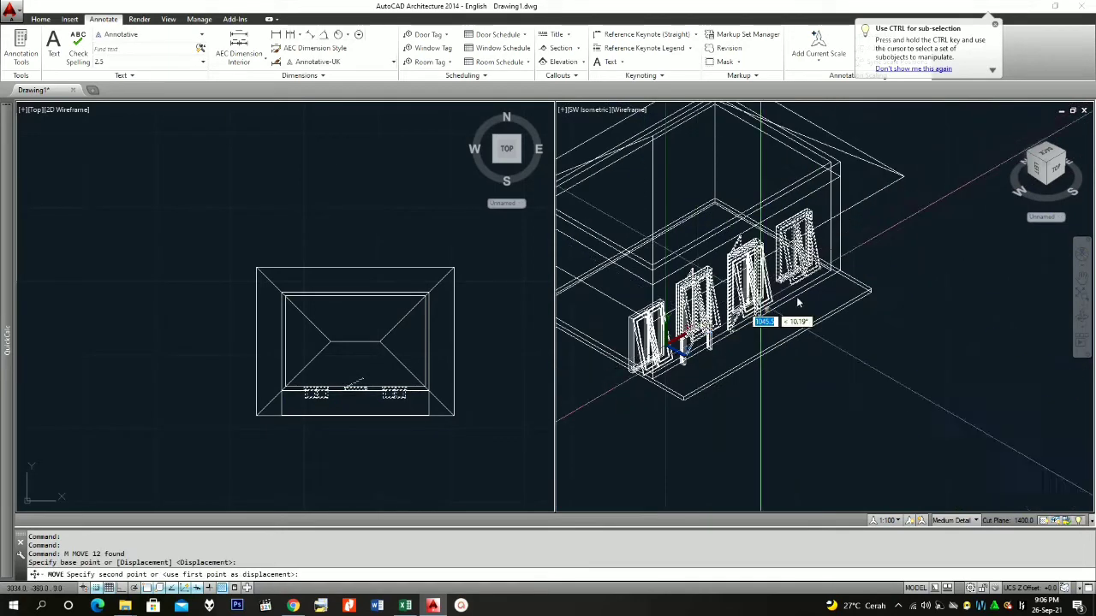
click(974, 280)
scroll(721, 325, up, 3)
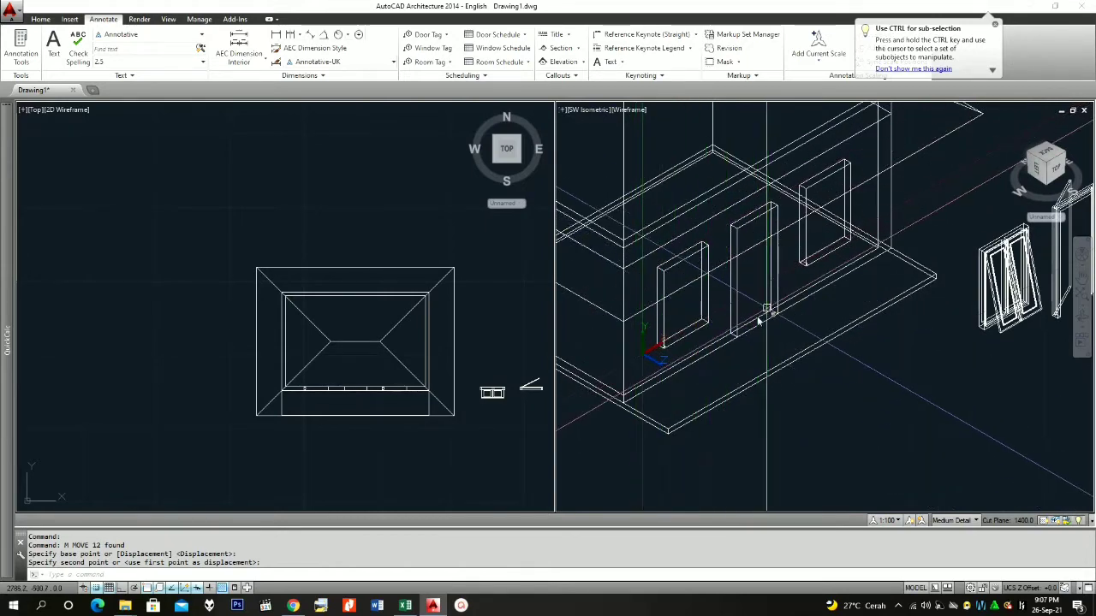
text(a)
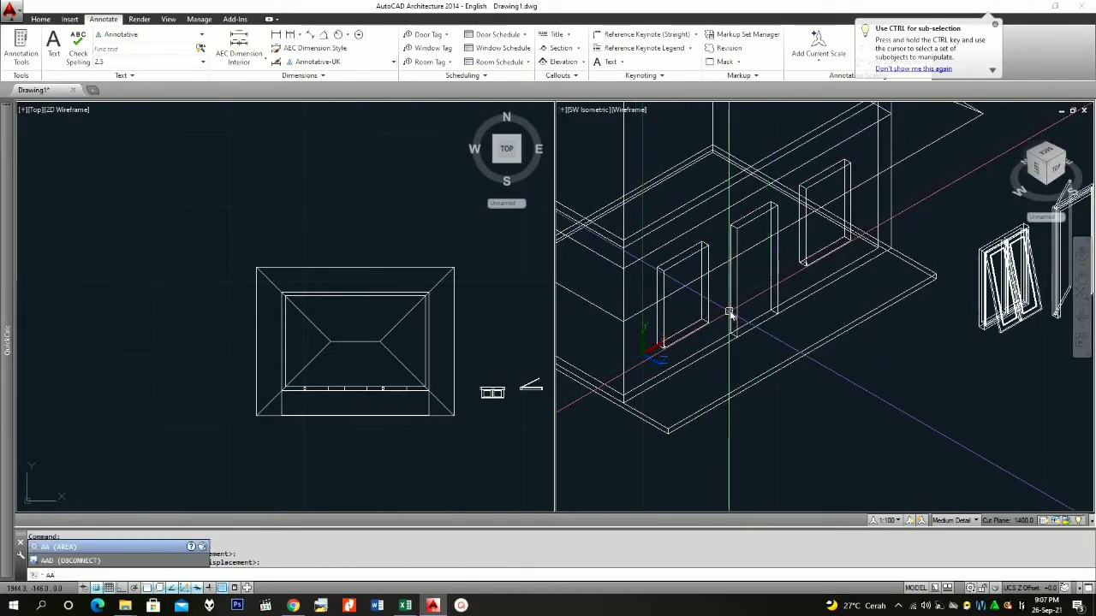
key(Return)
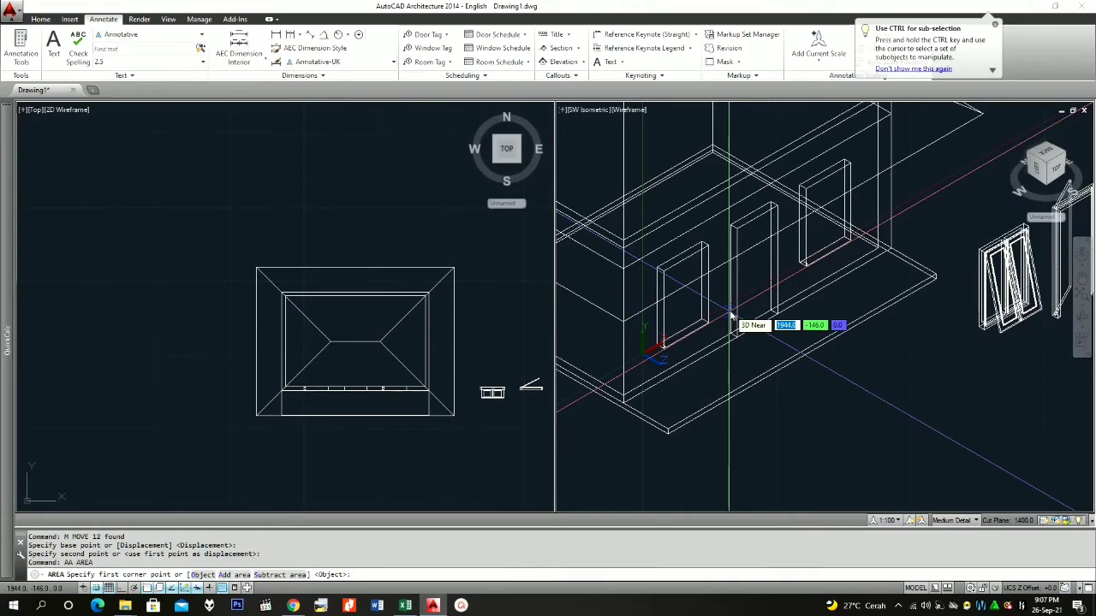
key(Return)
scroll(732, 316, up, 5)
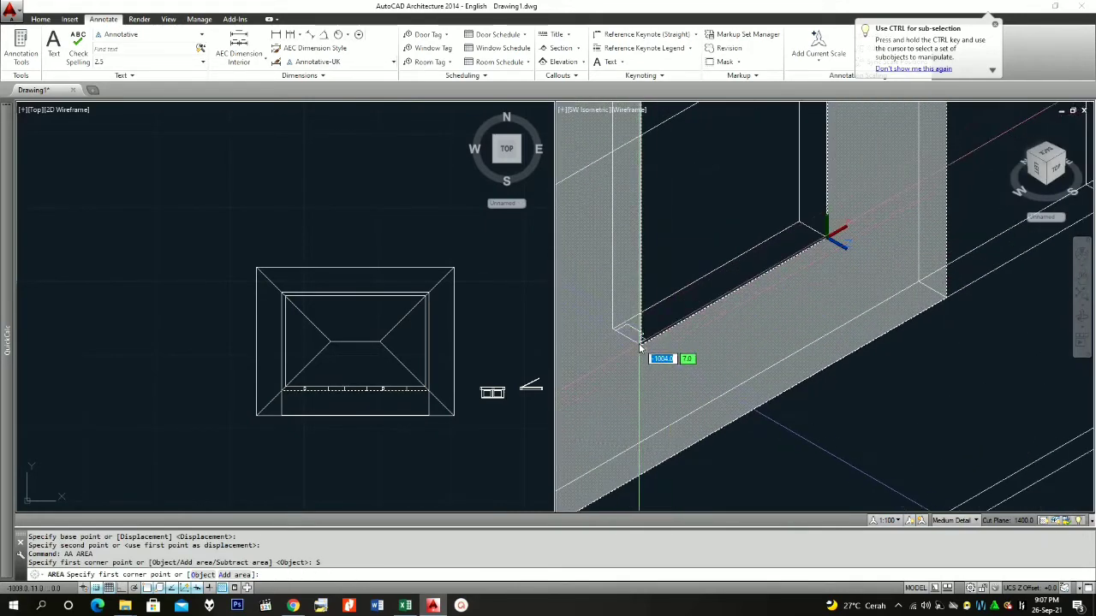
scroll(644, 351, up, 2)
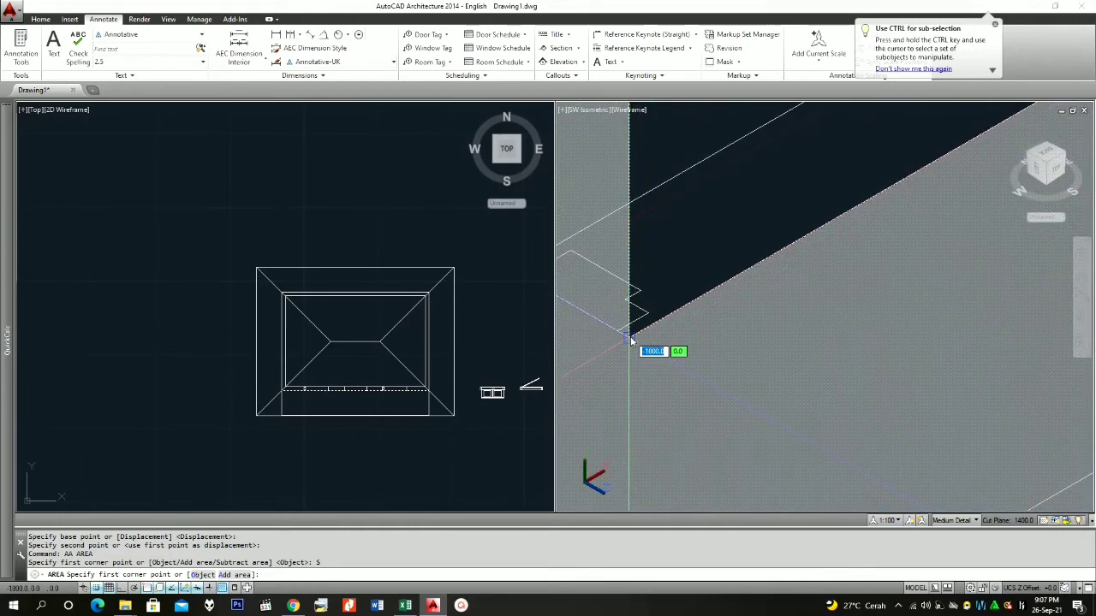
click(631, 341)
scroll(641, 313, down, 5)
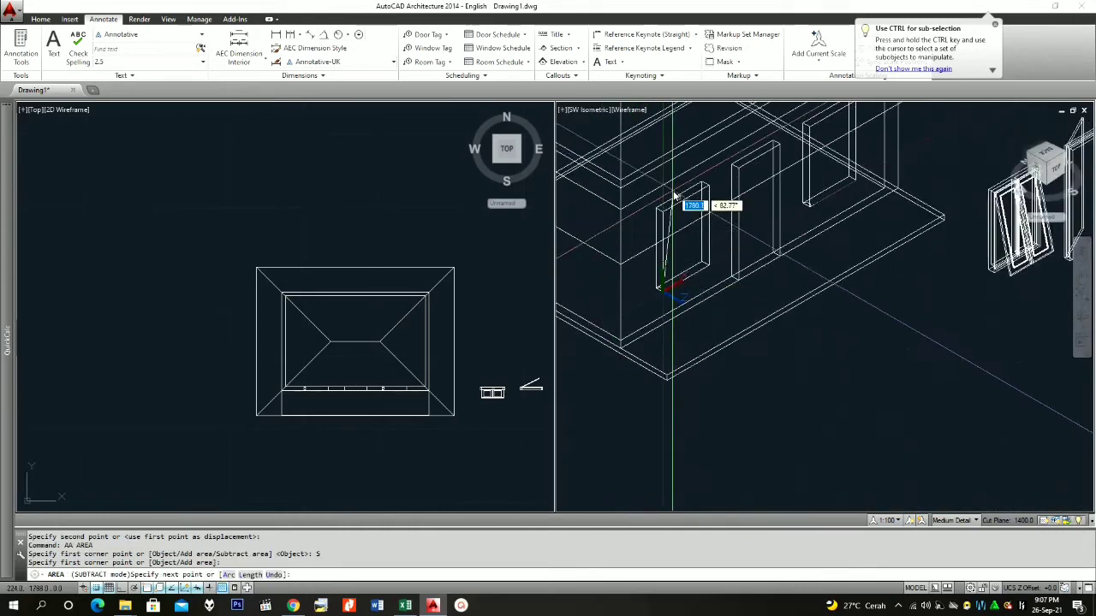
scroll(673, 196, up, 3)
scroll(655, 240, up, 3)
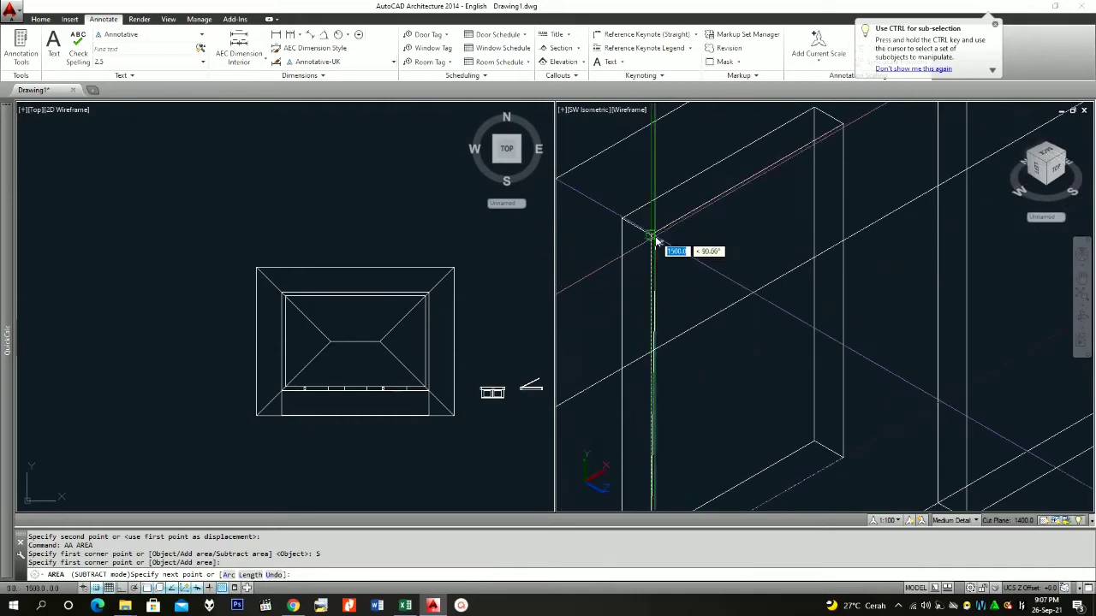
click(656, 239)
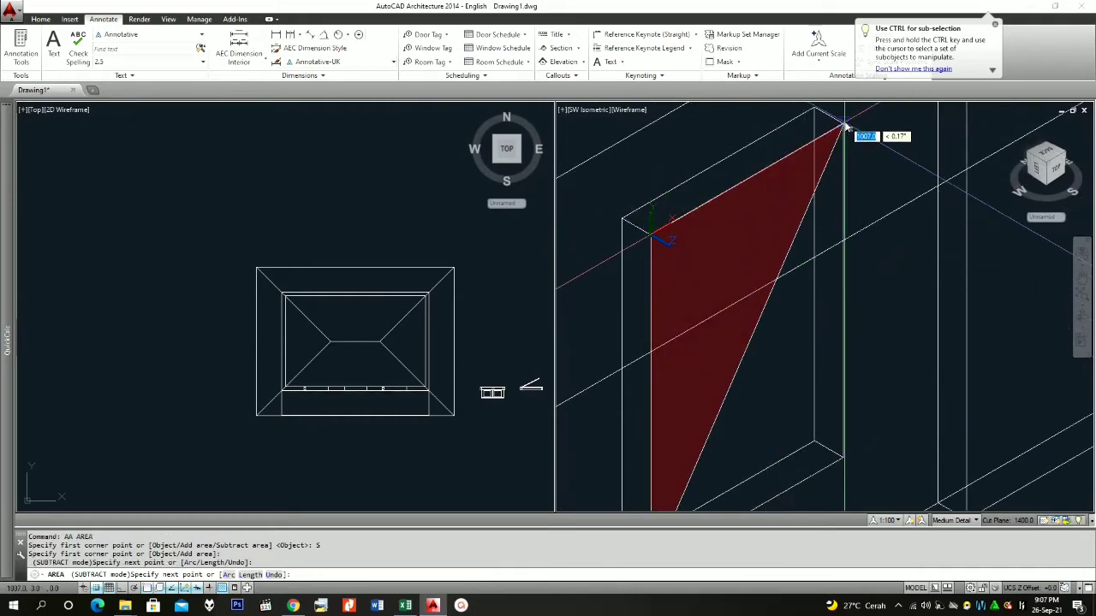
click(844, 128)
key(ctrl+z)
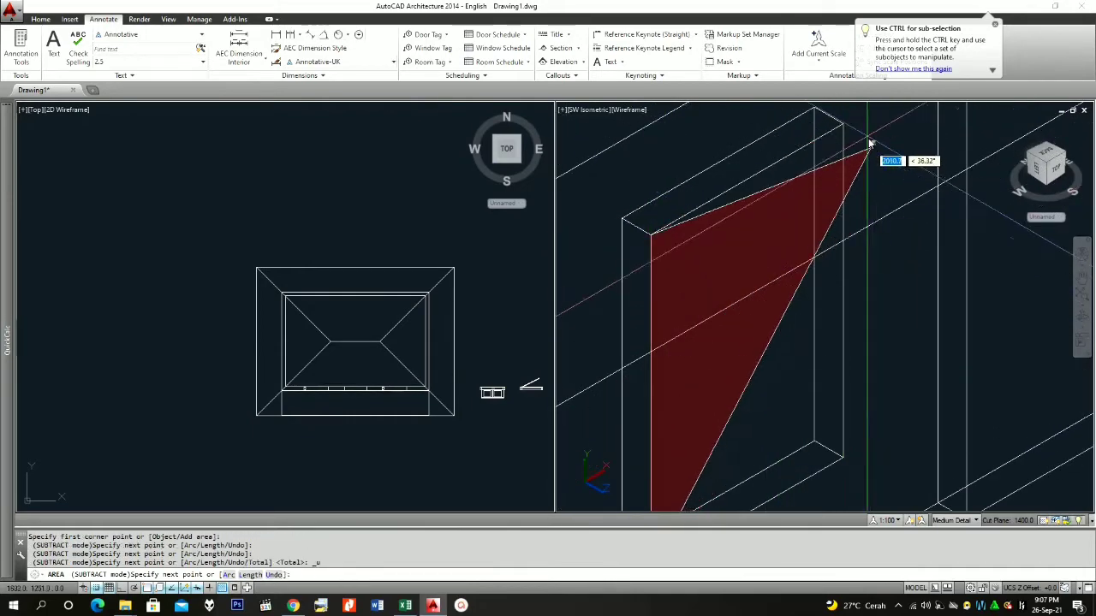
scroll(846, 128, up, 4)
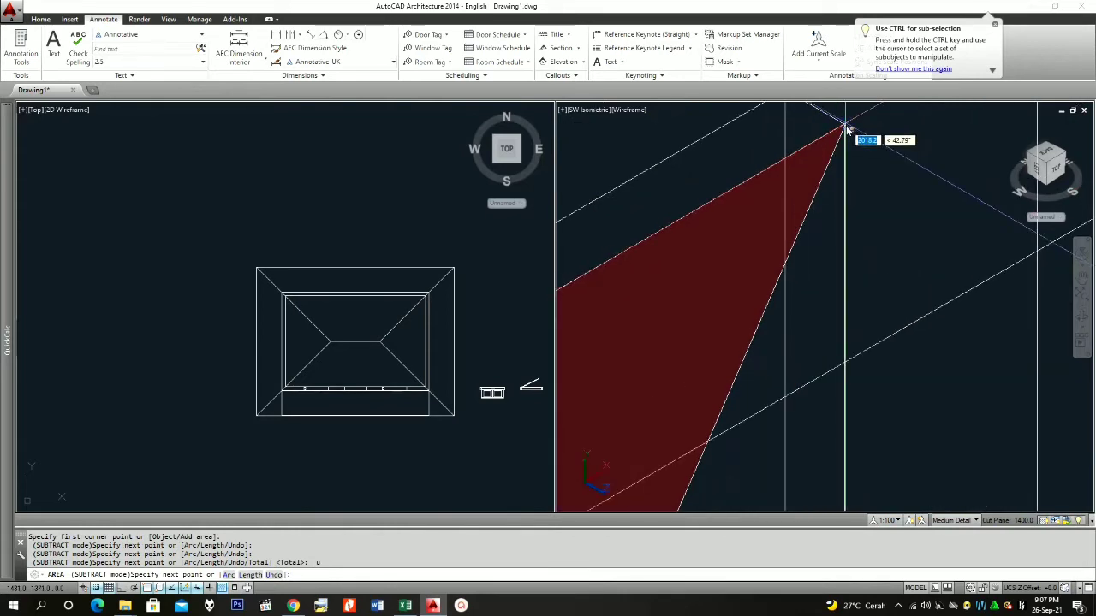
scroll(845, 128, up, 2)
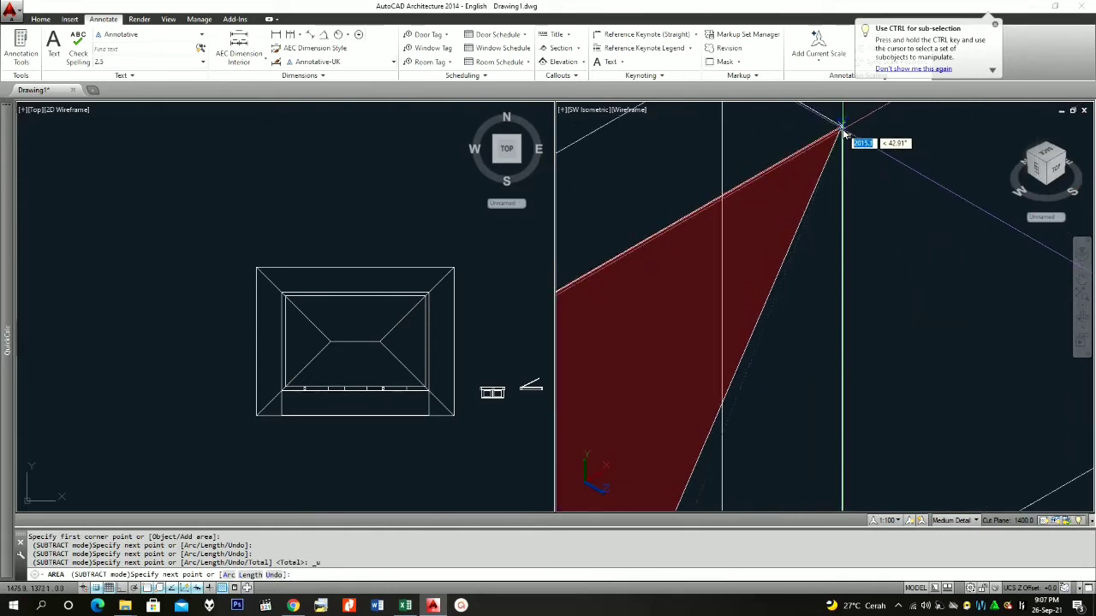
key(Escape)
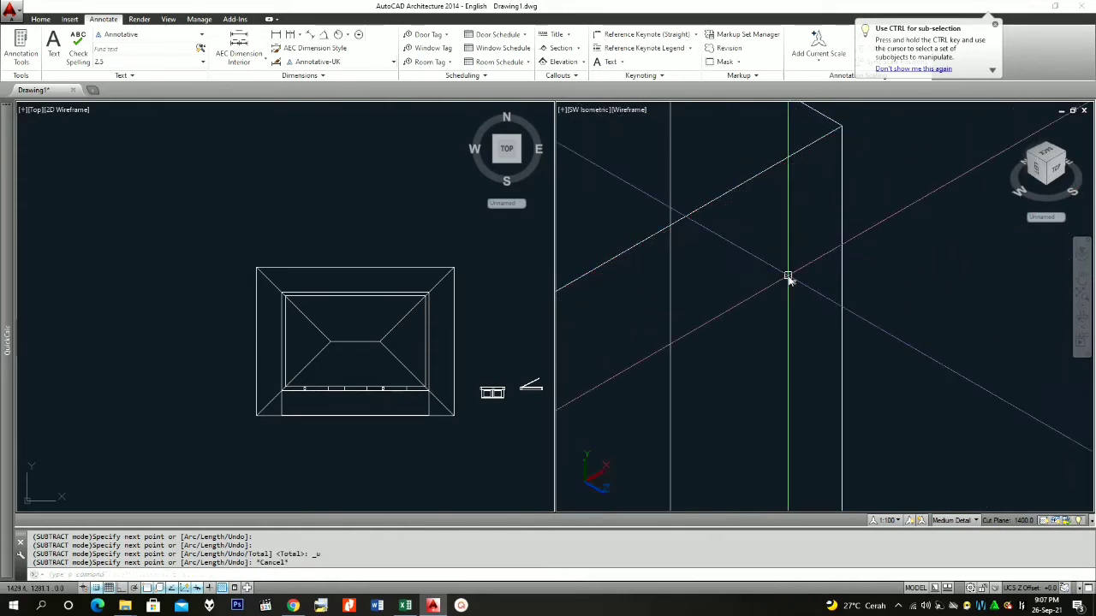
- Review the general and 3D object snap modes in the drafting settings, and accept them with Vertex and Midpoint on edge enabled
right_click(181, 589)
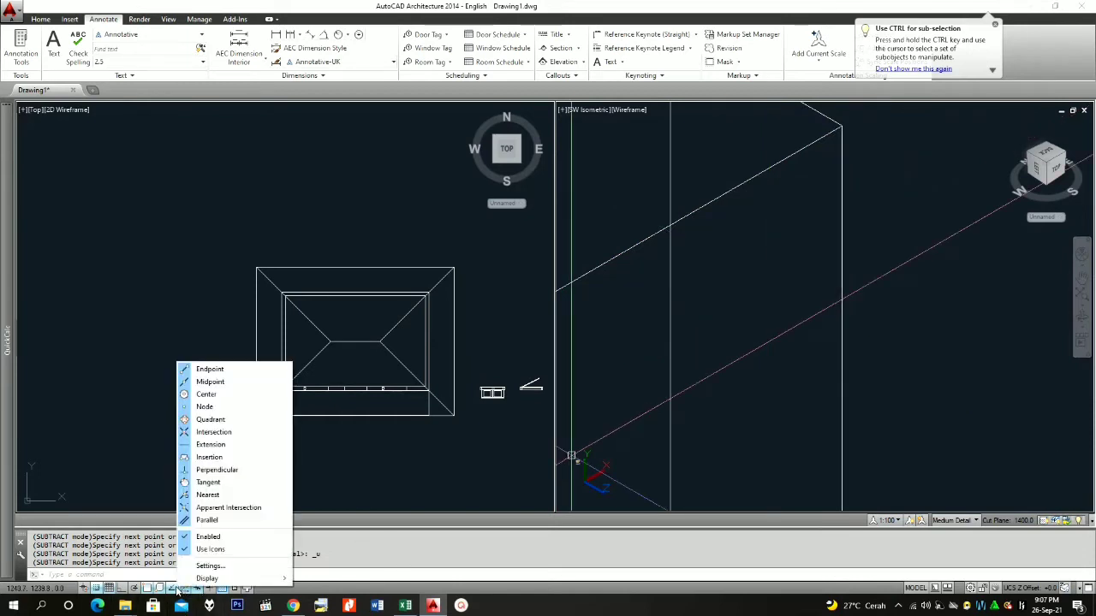
click(208, 567)
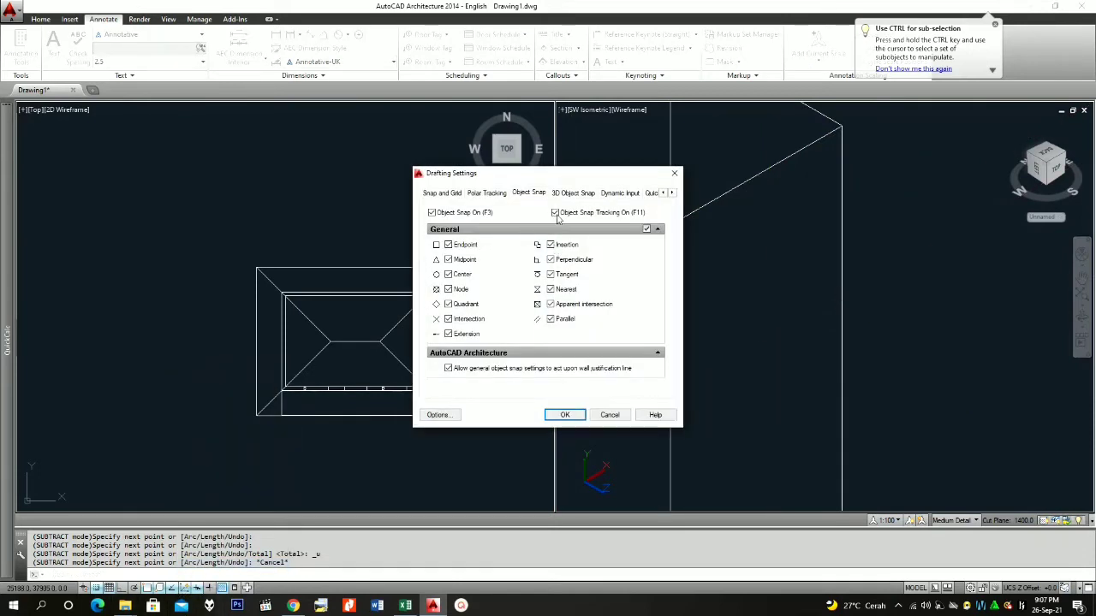
click(569, 193)
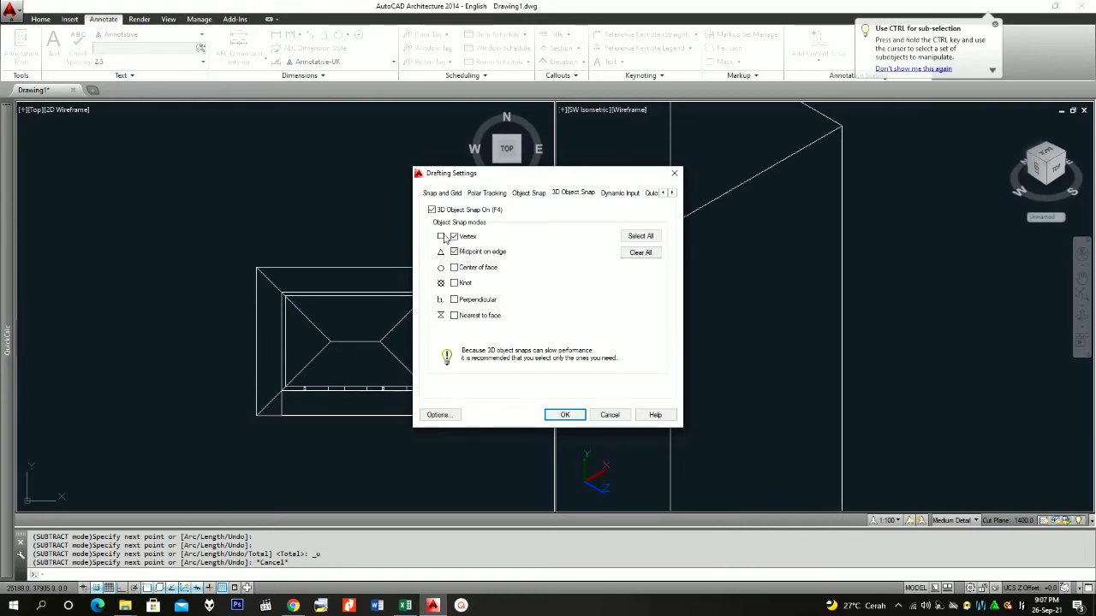
click(565, 416)
scroll(693, 291, up, 5)
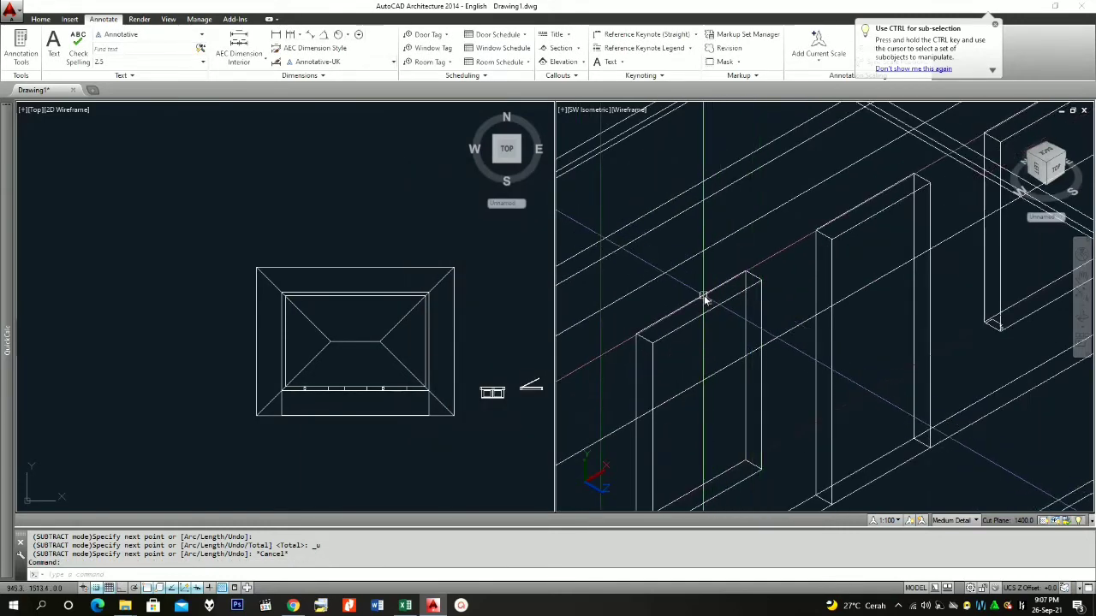
scroll(704, 298, down, 4)
scroll(683, 434, up, 3)
scroll(710, 413, down, 2)
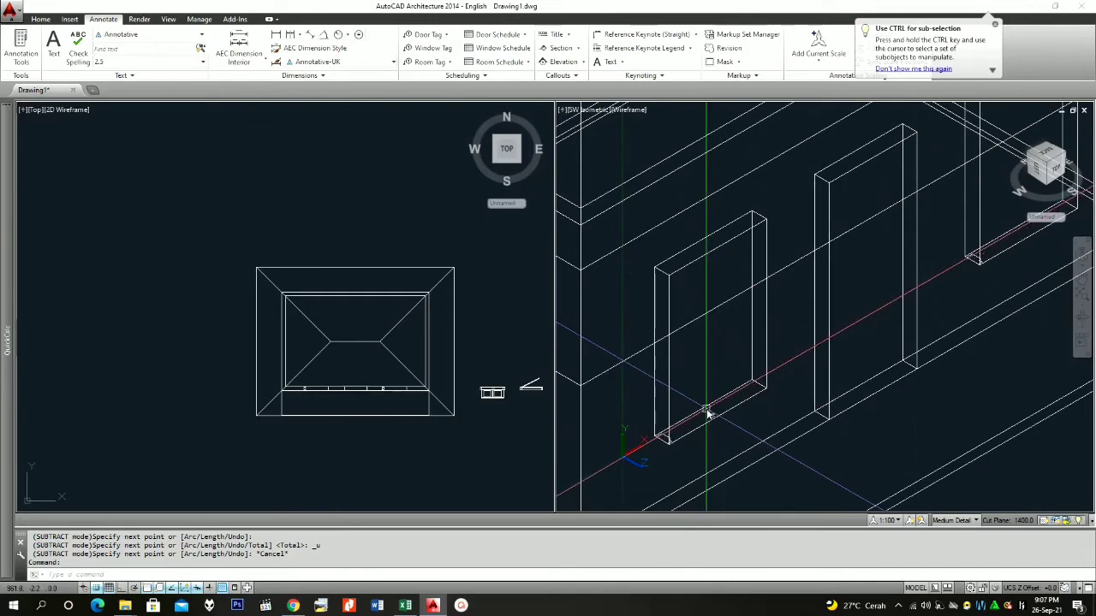
scroll(741, 319, down, 2)
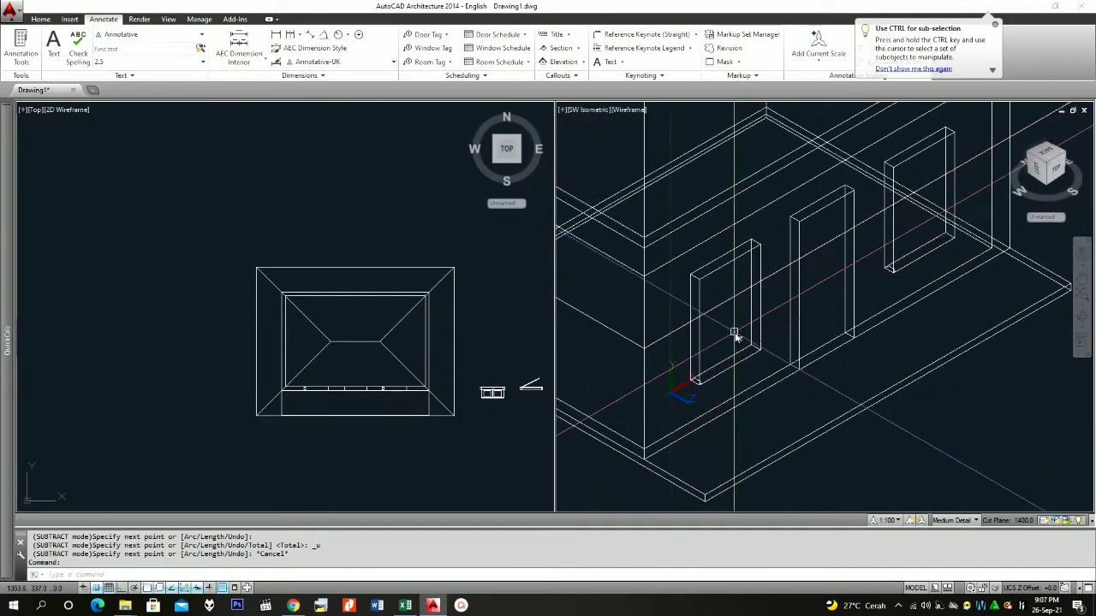
- Start an area measurement in Subtract mode and trace the four outer corners of the front wall's west window opening
key(Return)
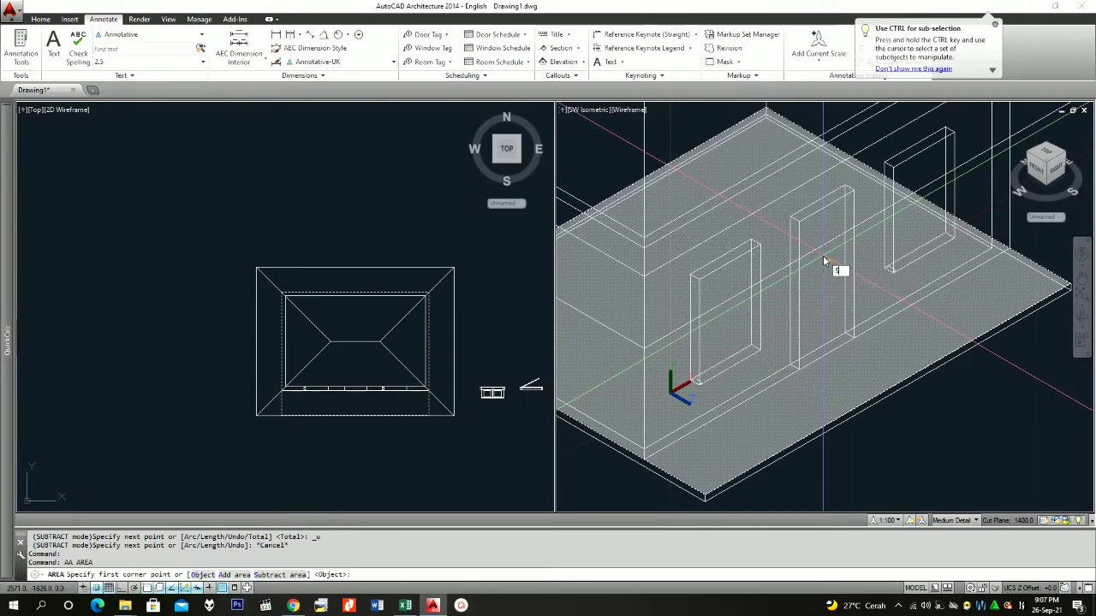
text(S)
key(Return)
scroll(727, 368, up, 5)
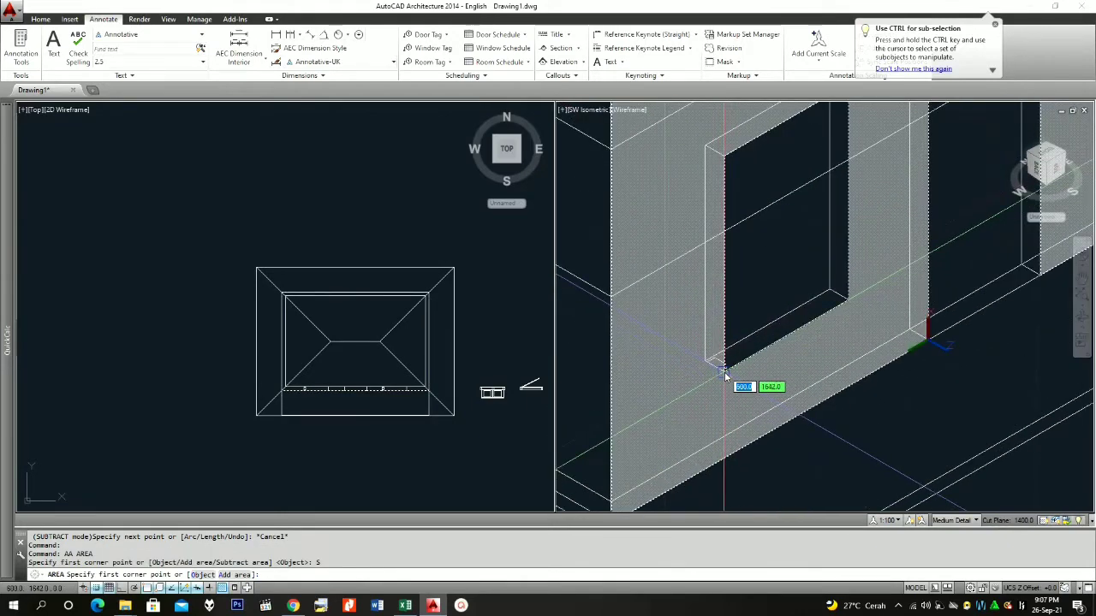
click(721, 365)
click(722, 158)
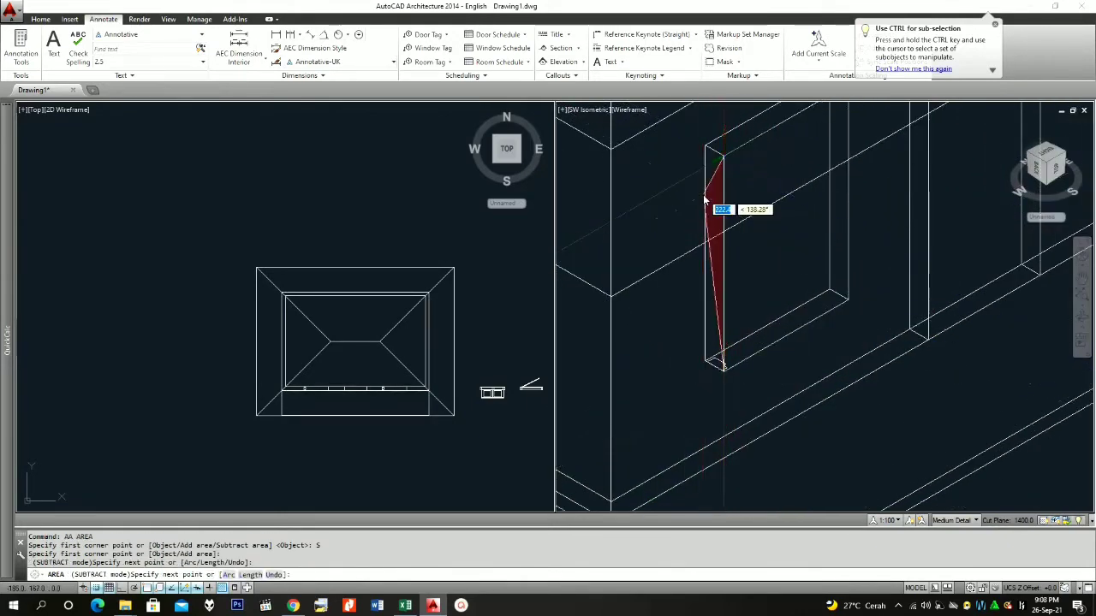
scroll(709, 201, down, 2)
scroll(783, 159, up, 3)
scroll(754, 190, down, 2)
scroll(790, 125, up, 3)
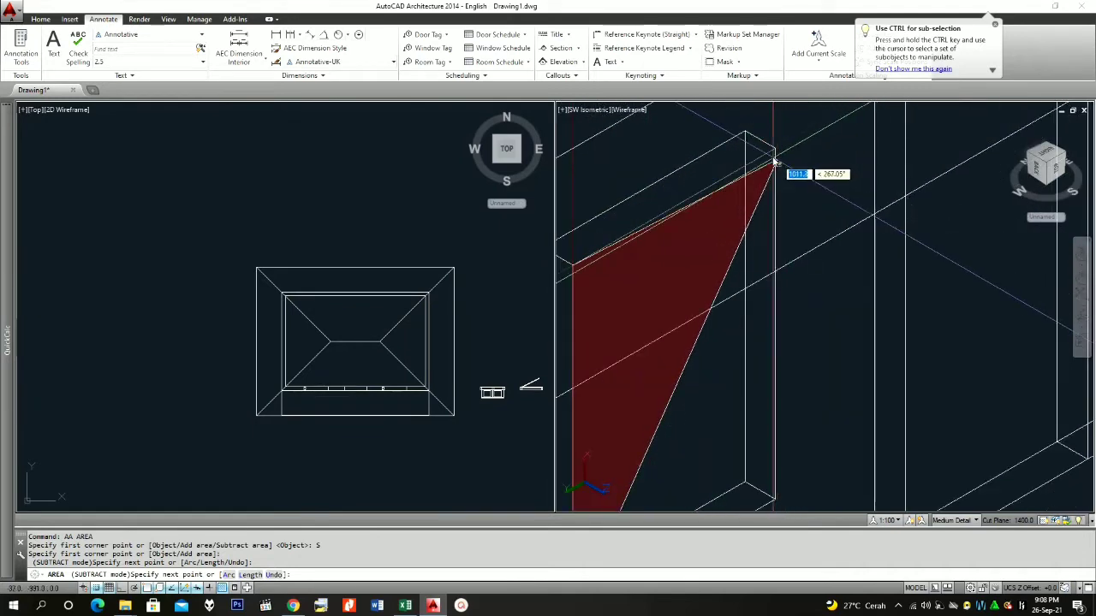
click(775, 161)
scroll(788, 325, down, 3)
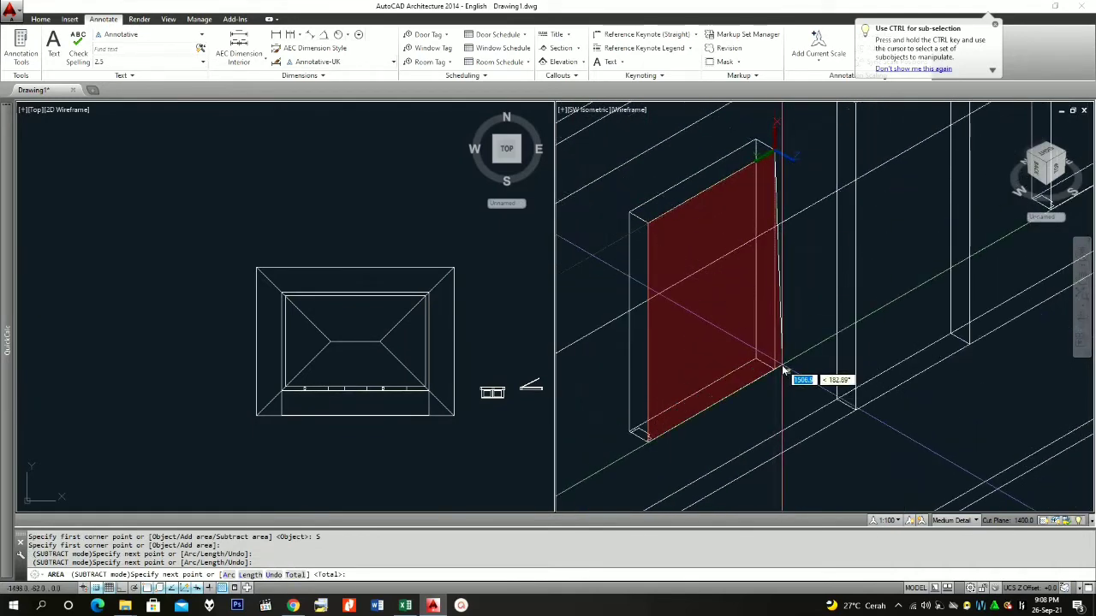
click(777, 374)
key(Return)
scroll(660, 361, down, 3)
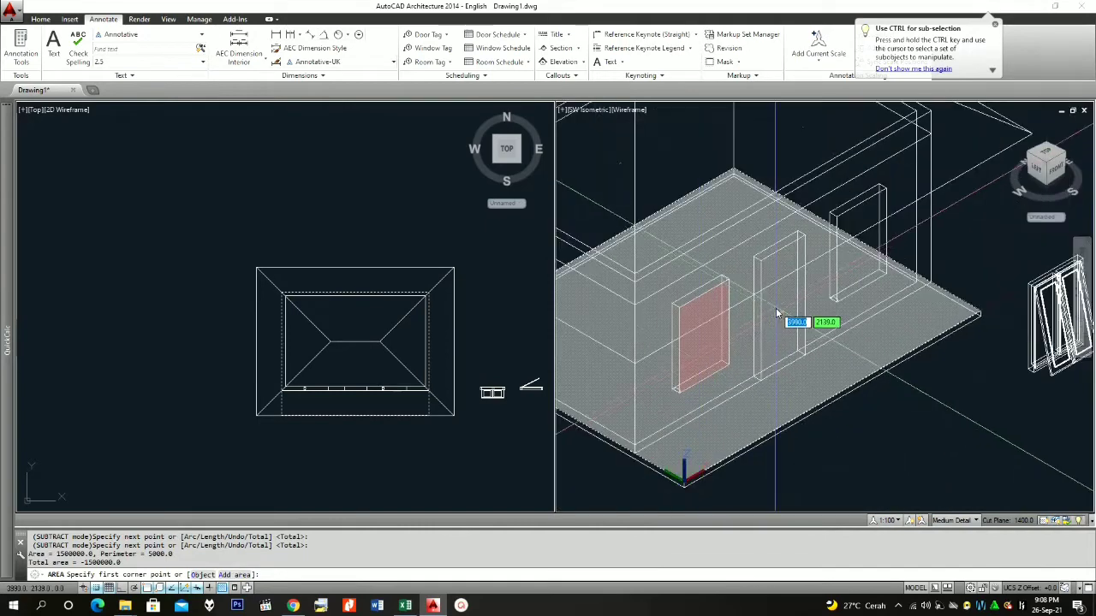
- Subtract the door opening from the area measurement by tracing its four corners on the front wall's outer face
scroll(775, 310, up, 4)
click(741, 410)
scroll(741, 411, down, 3)
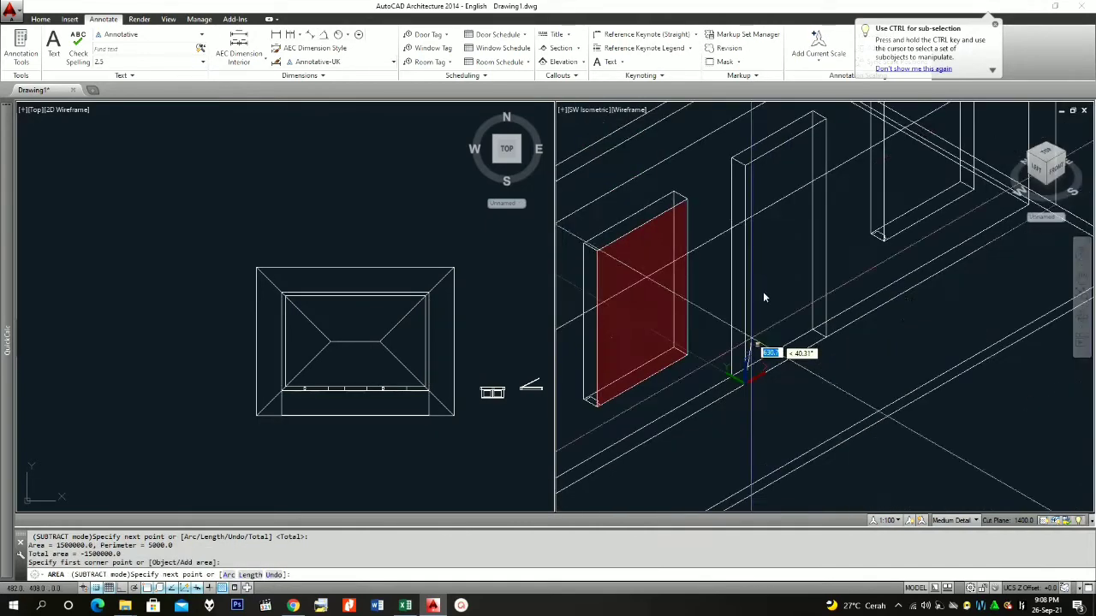
click(746, 166)
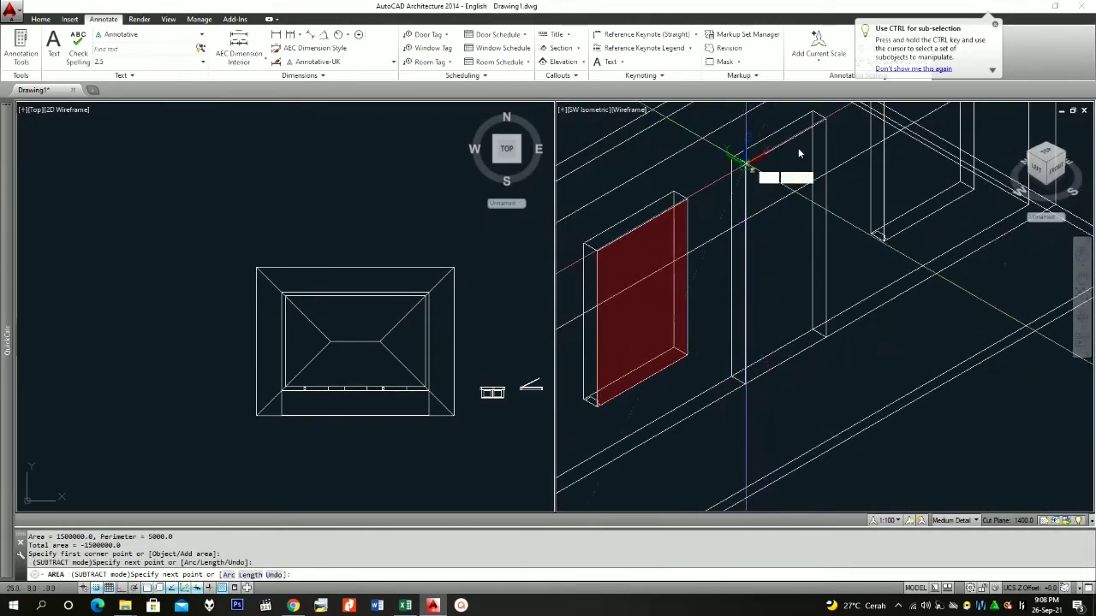
click(826, 122)
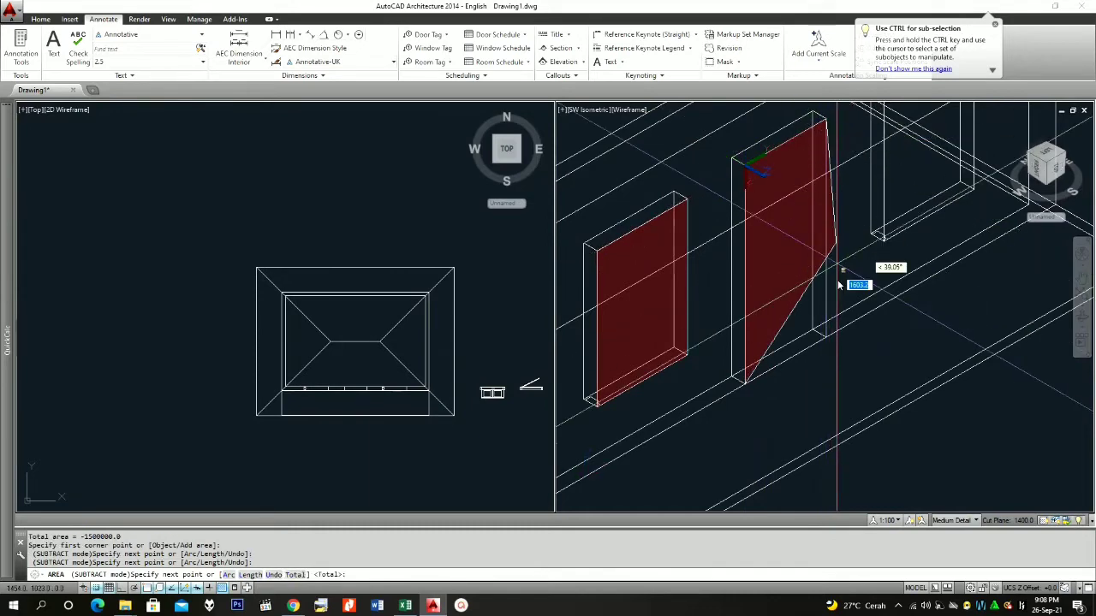
scroll(831, 350, up, 3)
click(831, 347)
key(Return)
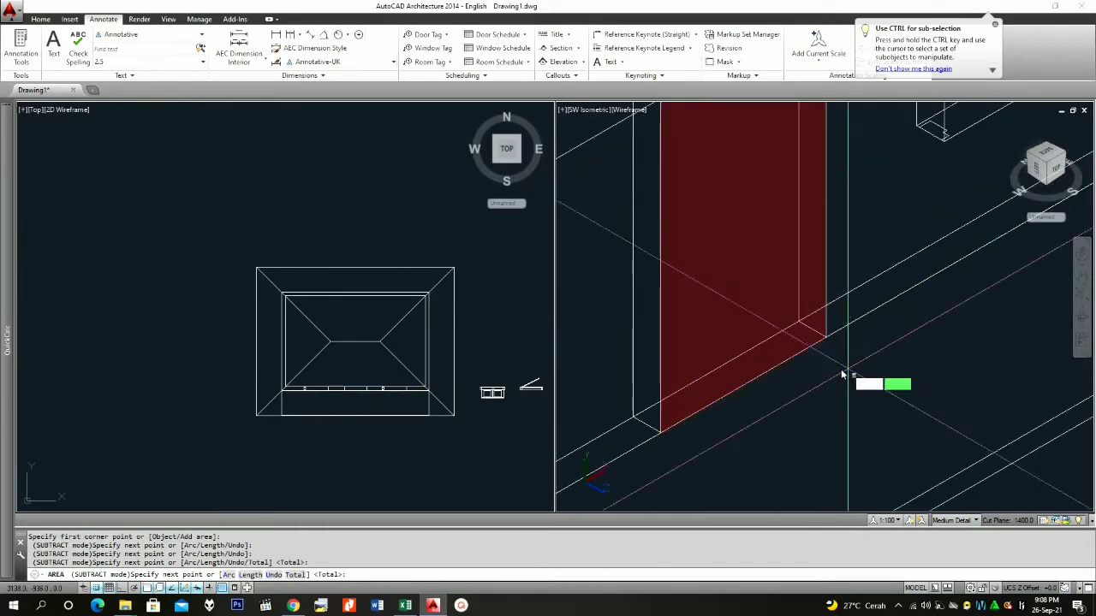
- Subtract the front wall's east window opening from the running area by tracing its four outer corners
scroll(802, 362, down, 3)
scroll(844, 218, up, 4)
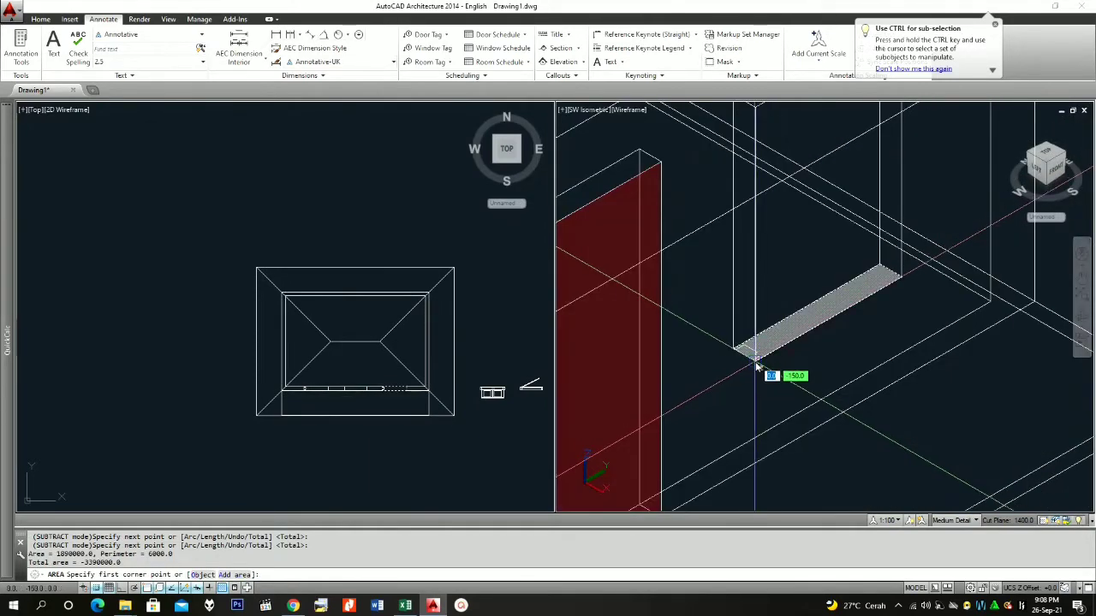
click(761, 325)
scroll(764, 326, down, 3)
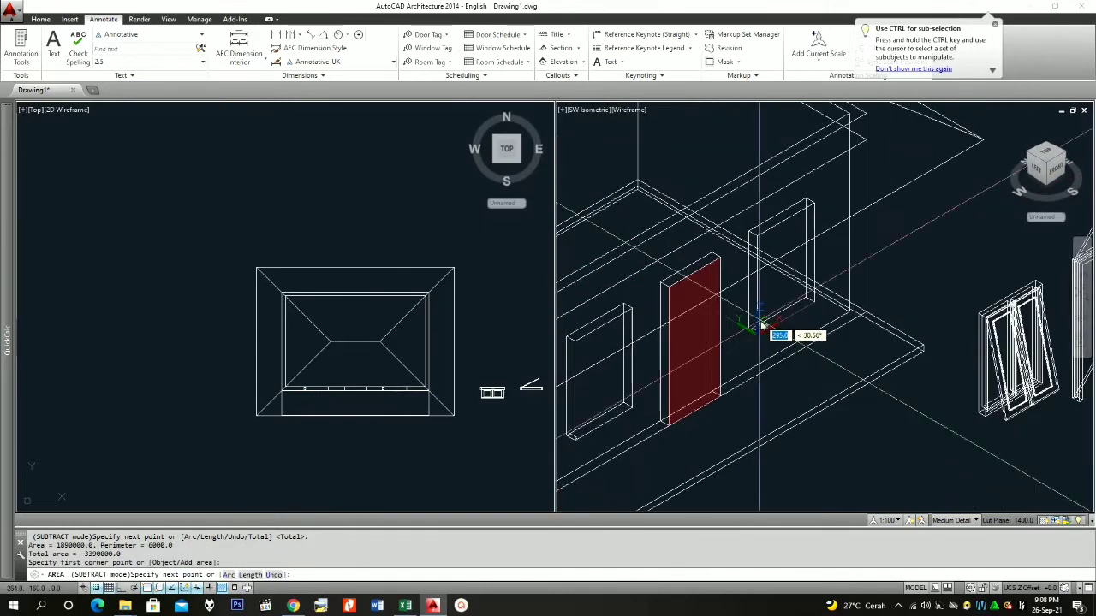
click(759, 233)
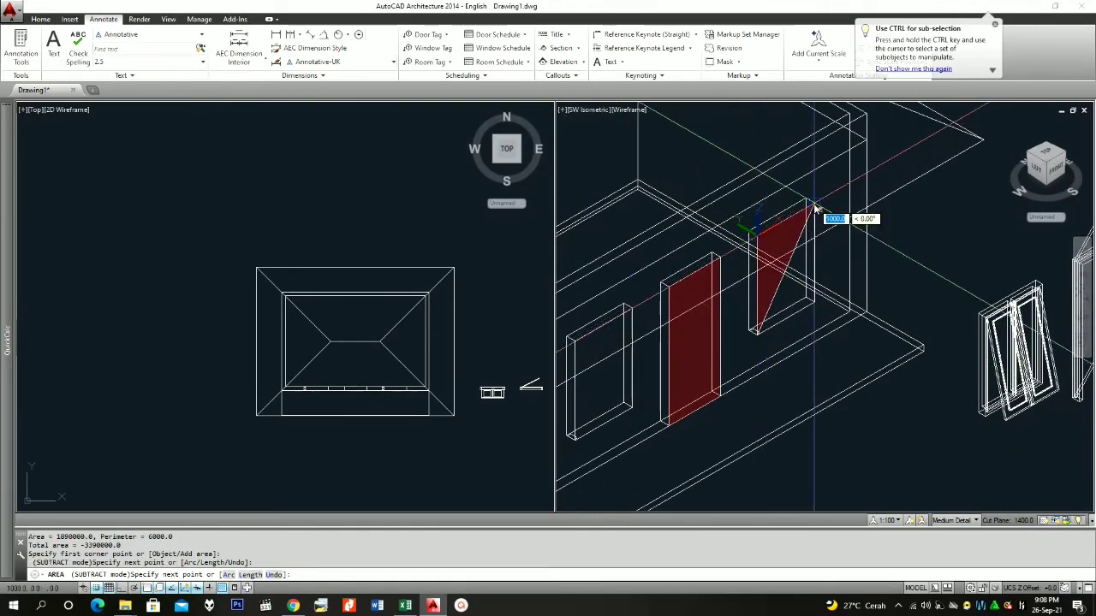
click(810, 209)
click(815, 308)
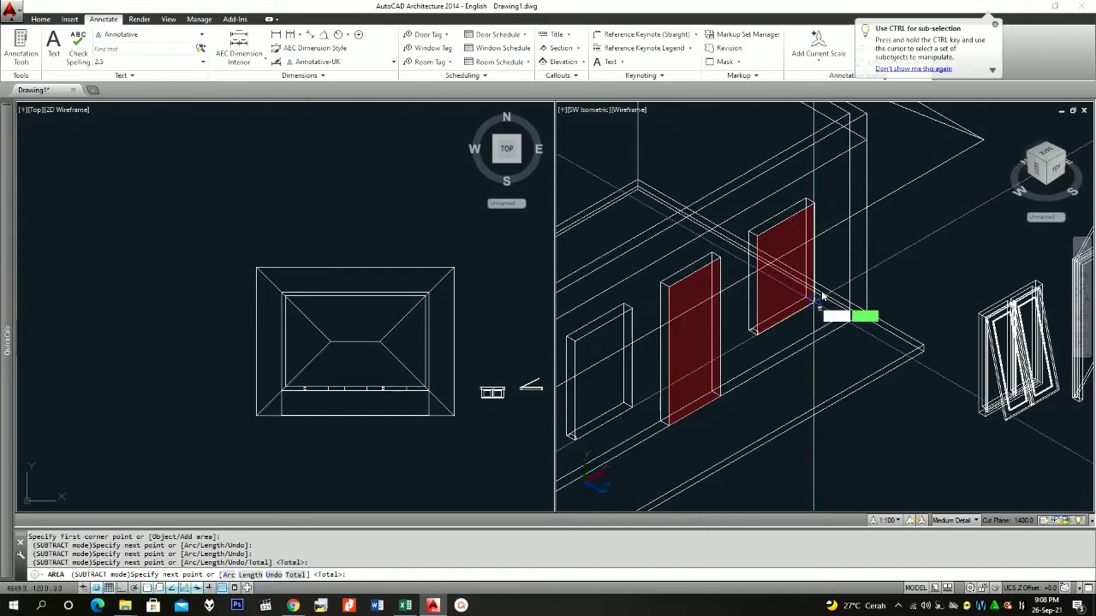
key(Return)
- Trace the four outer corners of the west window opening again as a subtracted area
scroll(881, 311, down, 3)
scroll(778, 306, up, 5)
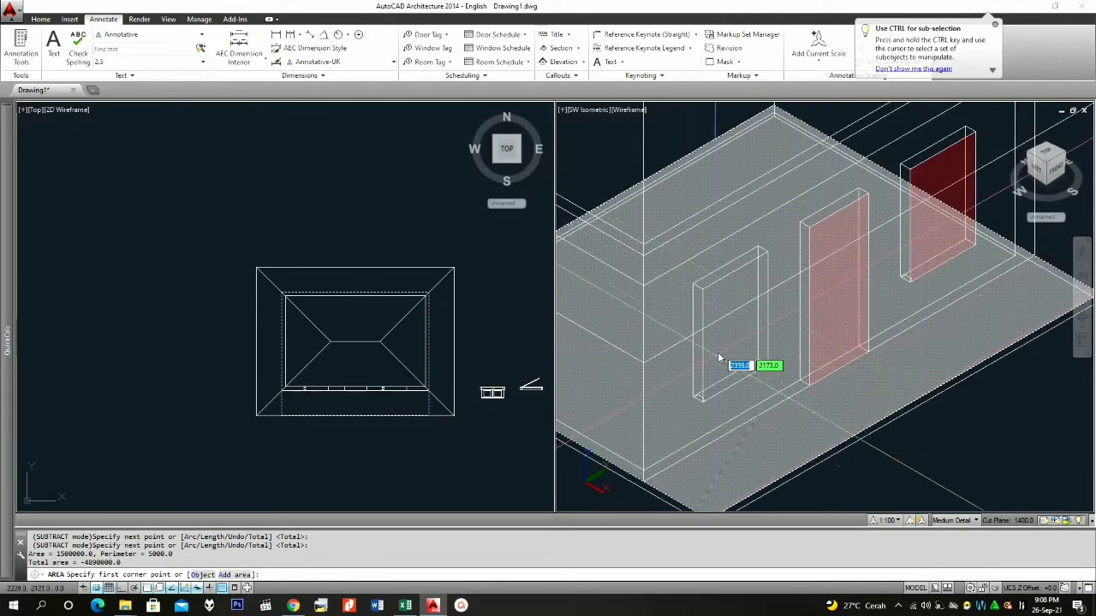
scroll(728, 403, up, 5)
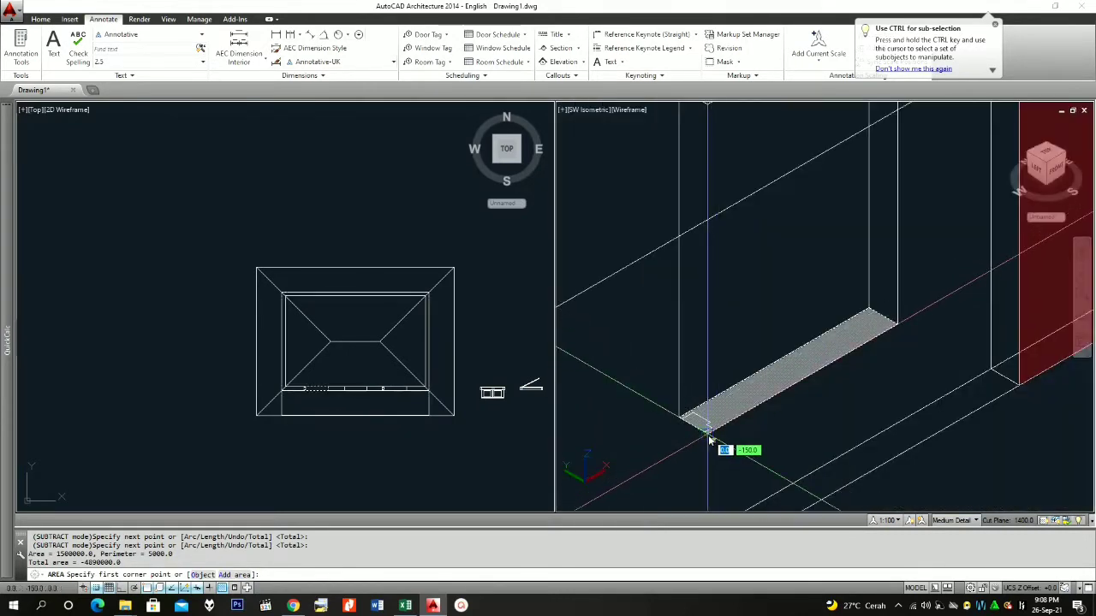
scroll(722, 445, down, 3)
click(734, 342)
scroll(728, 257, down, 2)
click(721, 250)
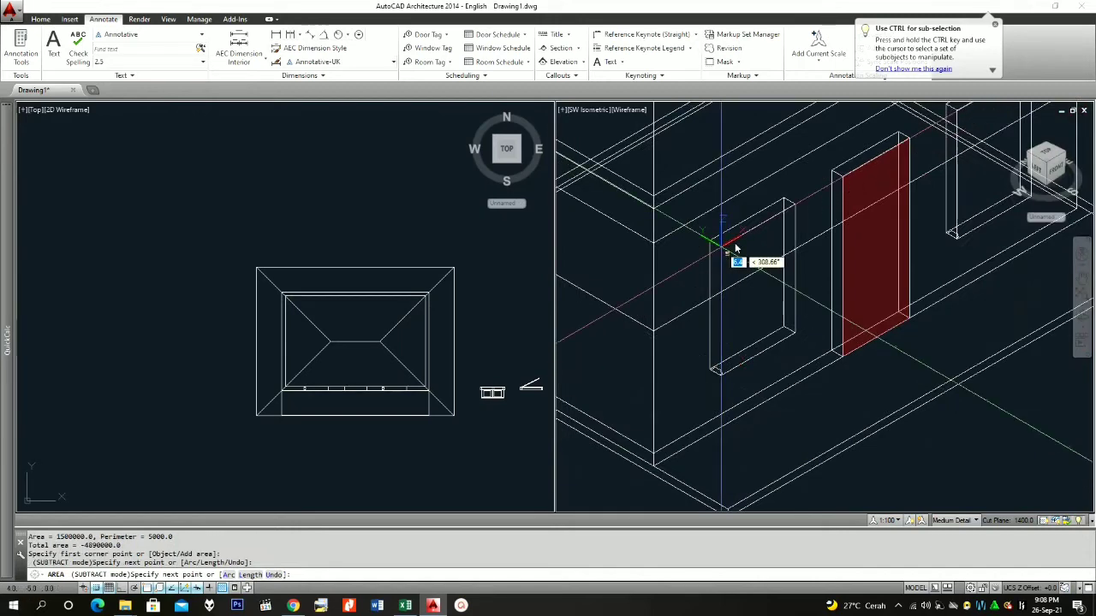
click(793, 208)
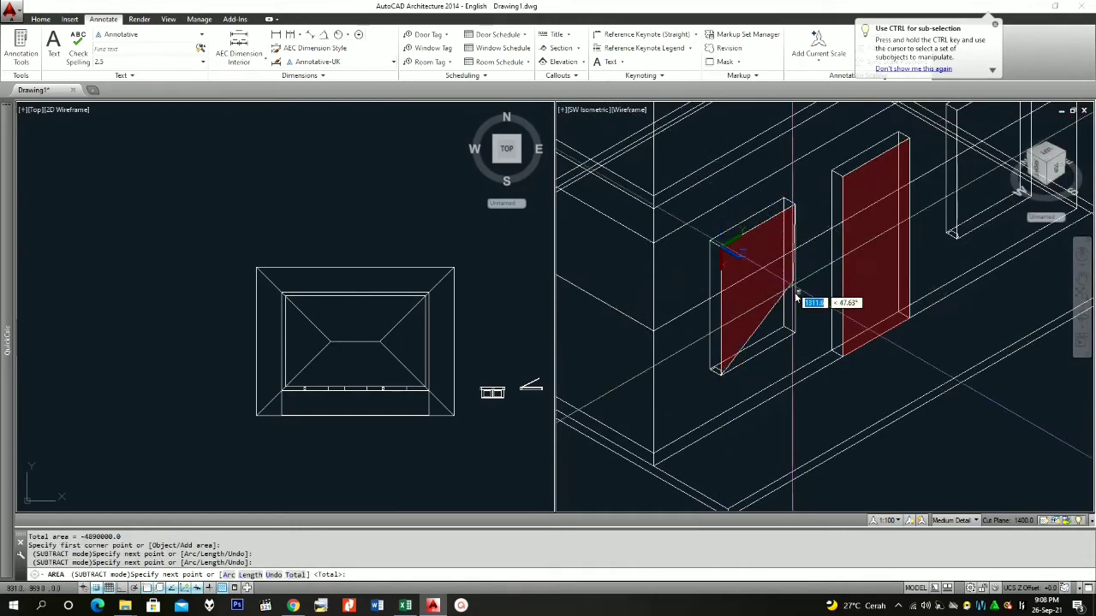
click(803, 340)
key(Return)
- Trace the four outer corners of the east window opening again as a subtracted area
scroll(650, 325, down, 5)
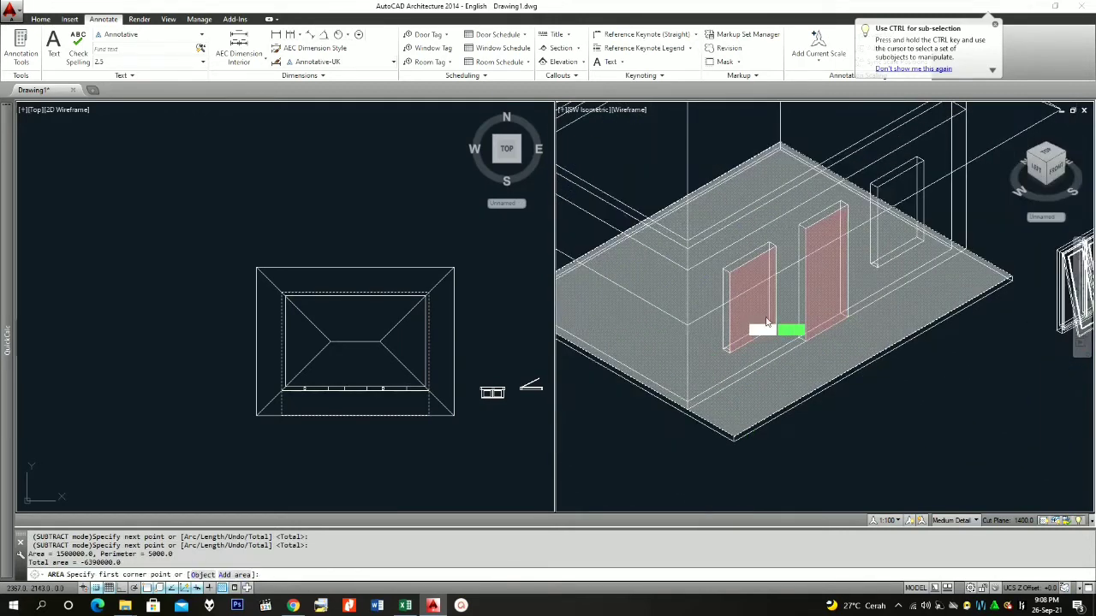
scroll(828, 243, up, 4)
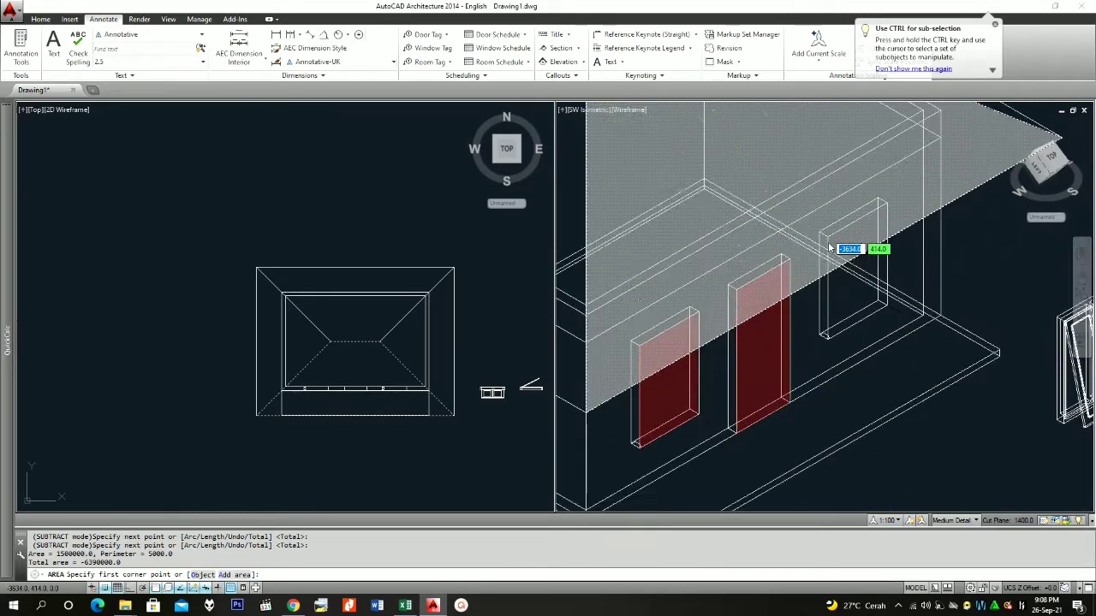
scroll(832, 249, down, 2)
scroll(835, 261, up, 2)
scroll(839, 309, down, 2)
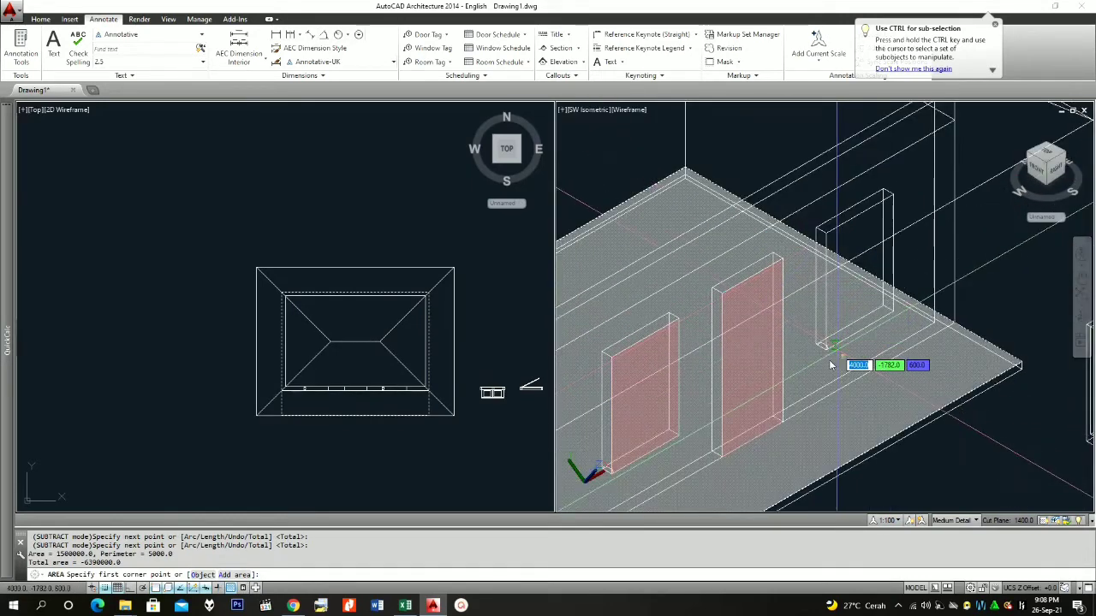
scroll(844, 363, up, 2)
click(824, 343)
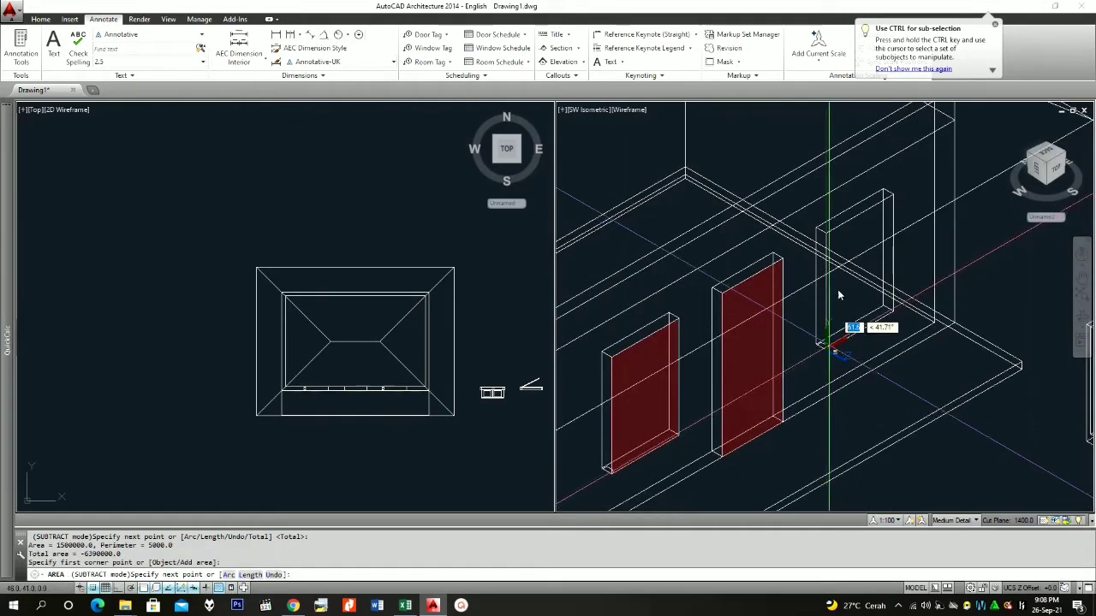
click(827, 229)
click(890, 196)
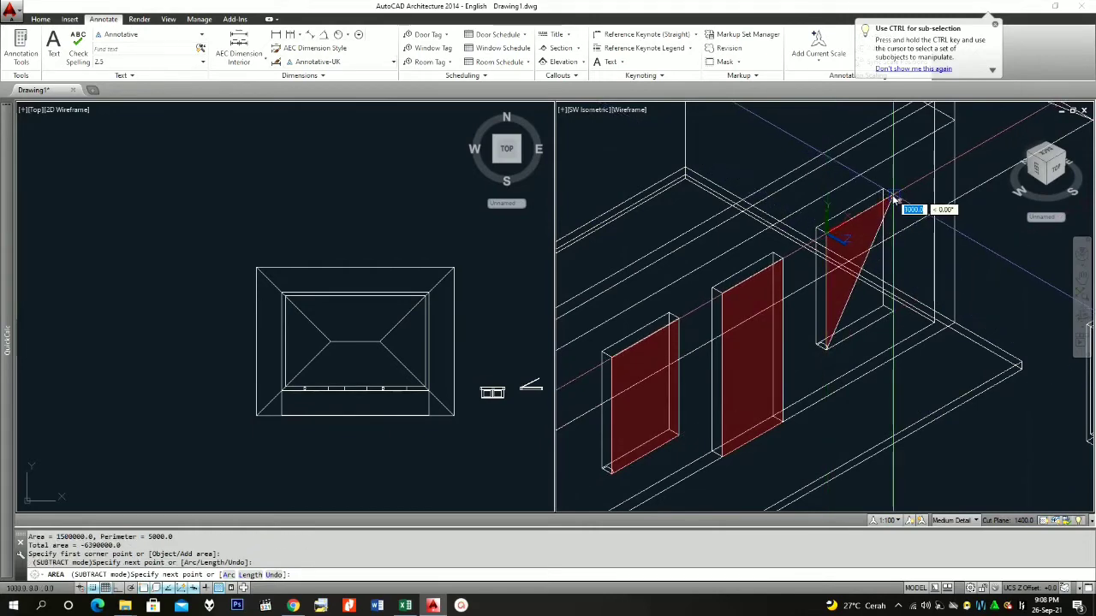
click(895, 316)
key(Return)
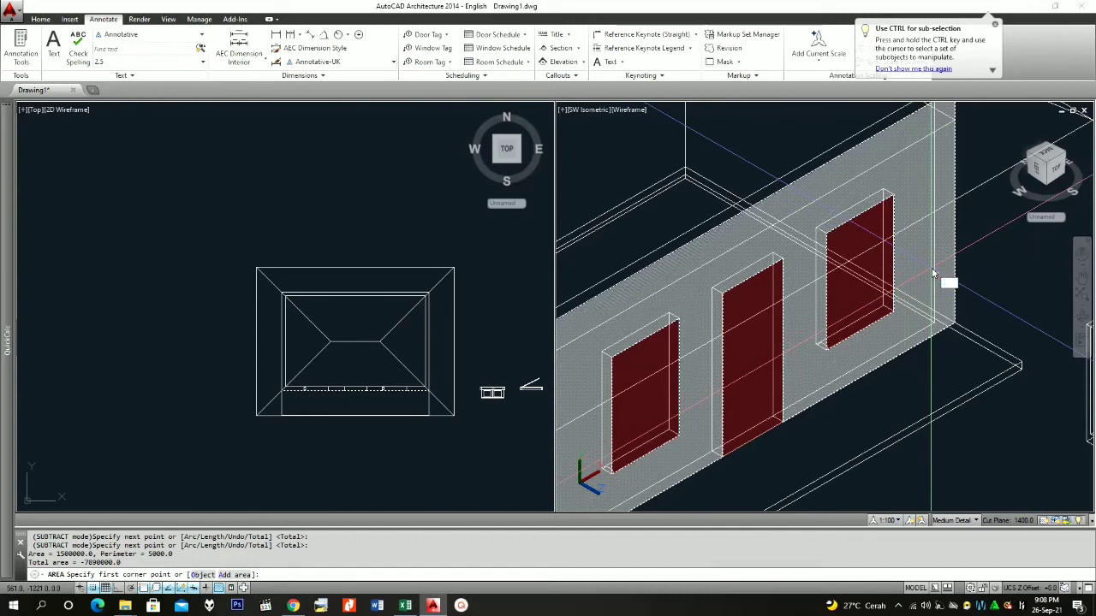
- Switch the area measurement to Add mode, trace the whole front wall face by its four outer corners, and end the measurement
scroll(933, 274, down, 2)
text(A)
key(Return)
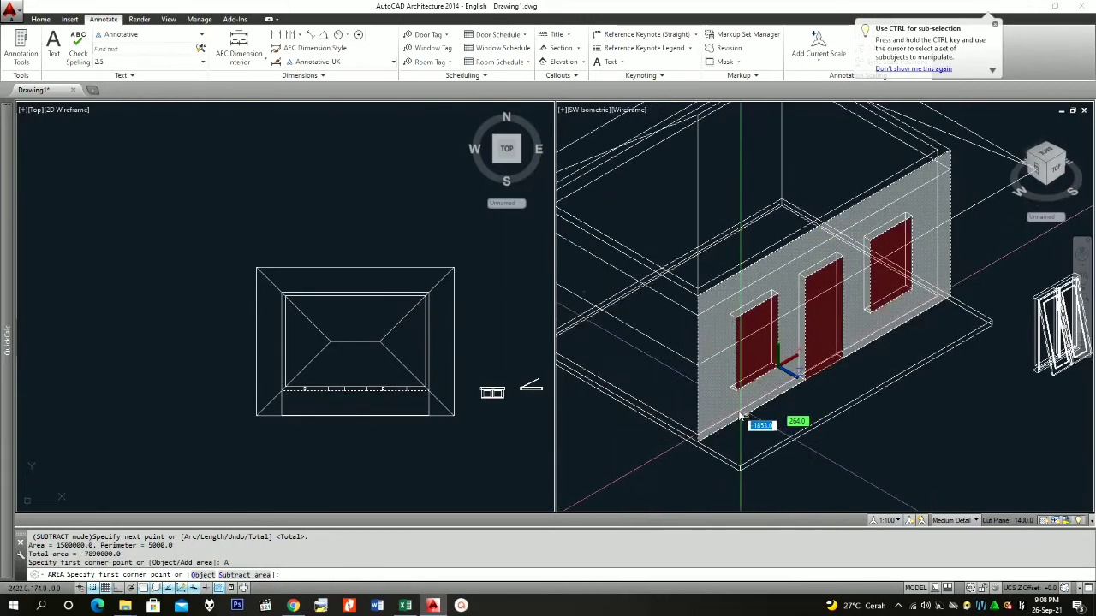
scroll(707, 446, up, 4)
click(707, 447)
scroll(712, 394, down, 2)
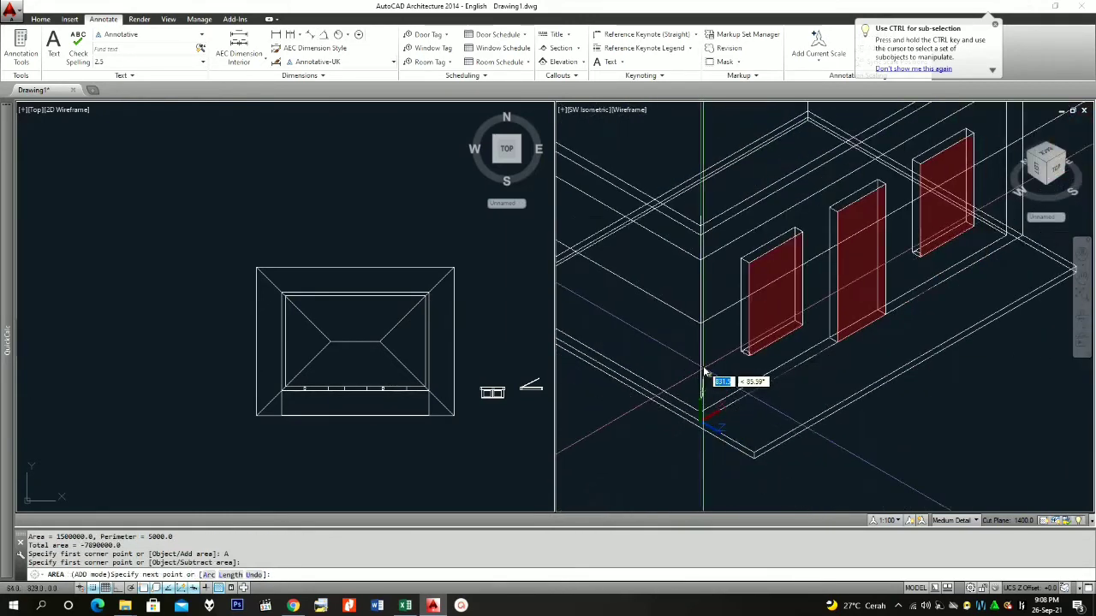
click(702, 229)
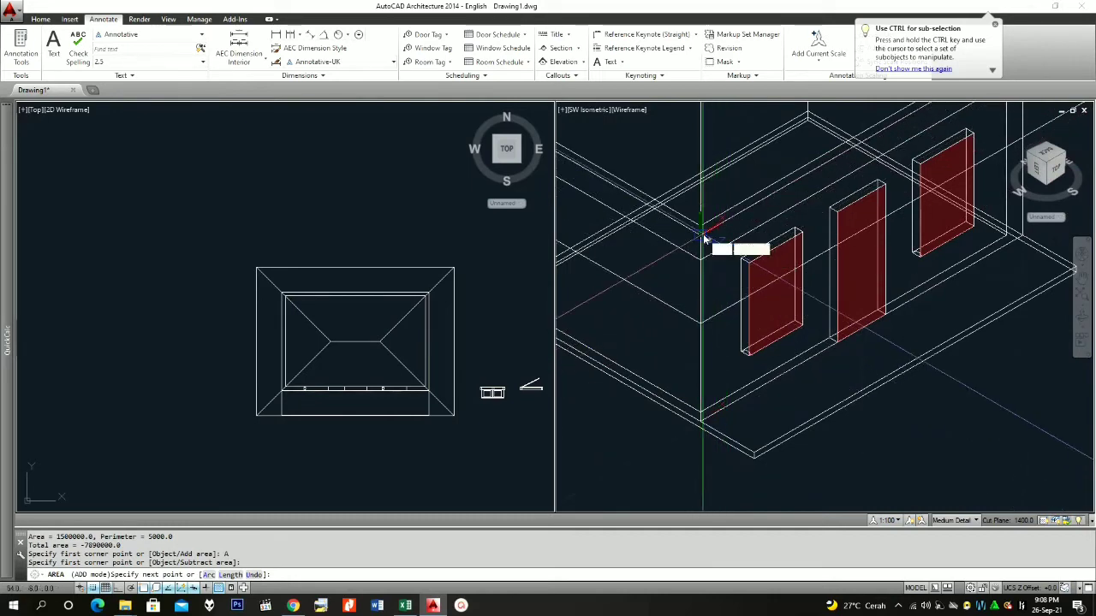
scroll(677, 257, down, 2)
scroll(817, 231, down, 2)
scroll(813, 189, up, 4)
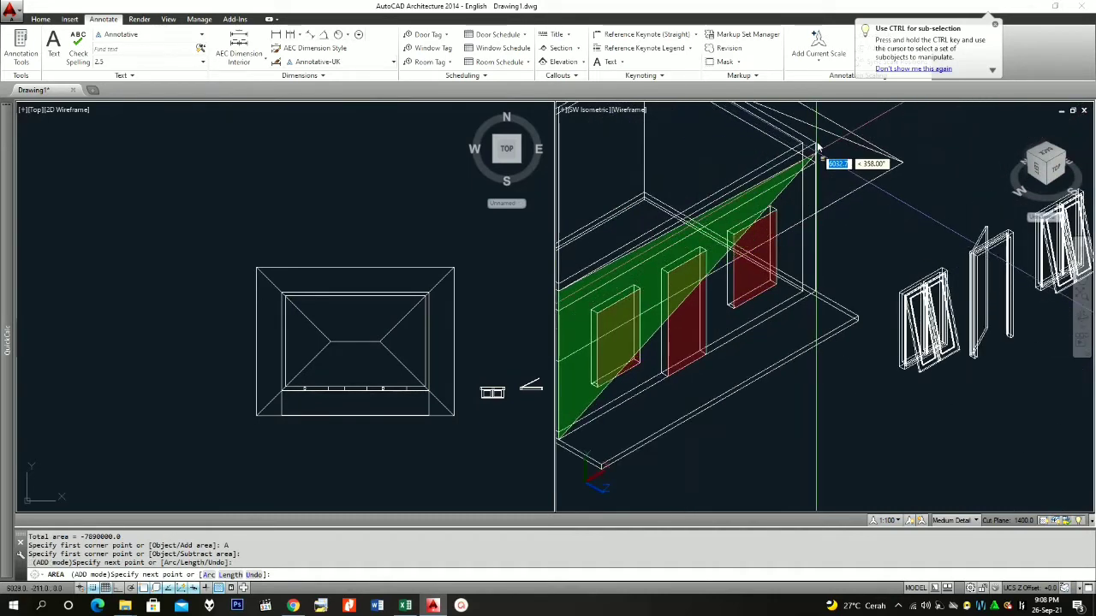
click(817, 147)
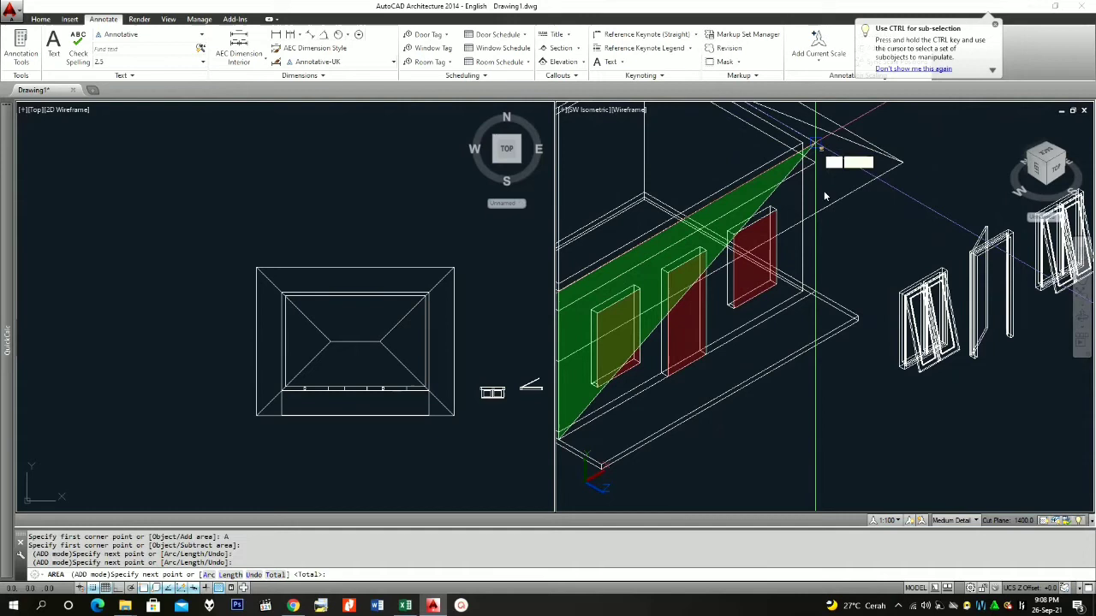
click(818, 296)
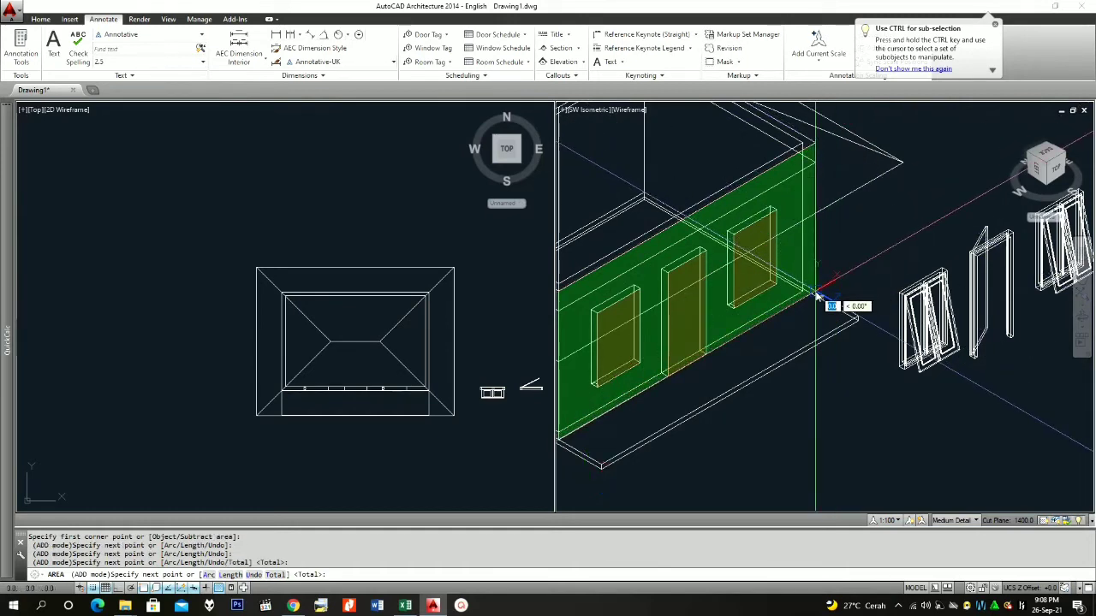
key(Return)
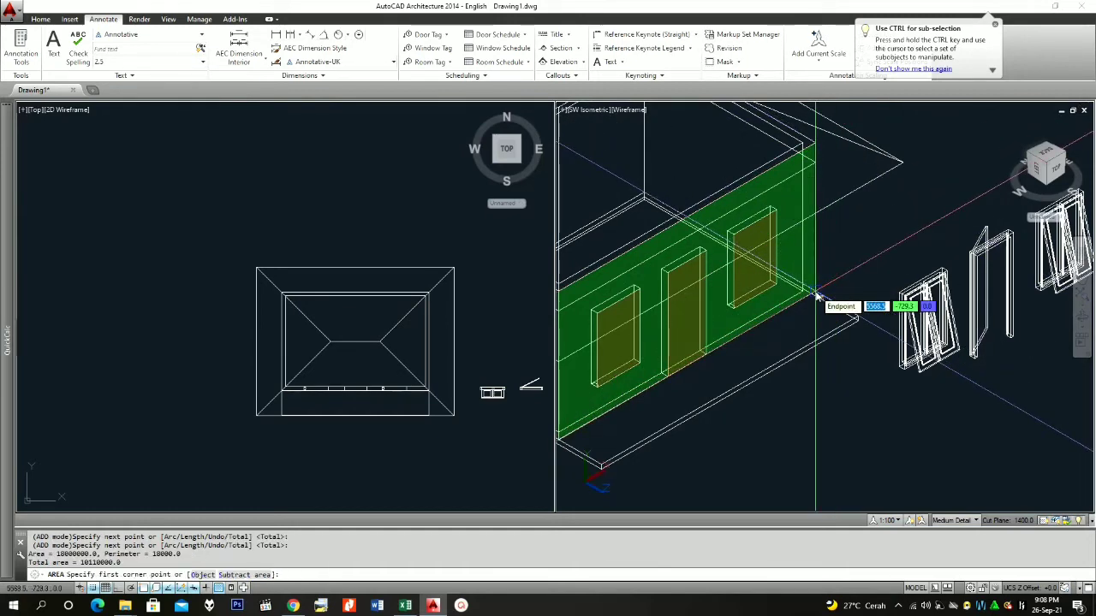
scroll(817, 297, down, 2)
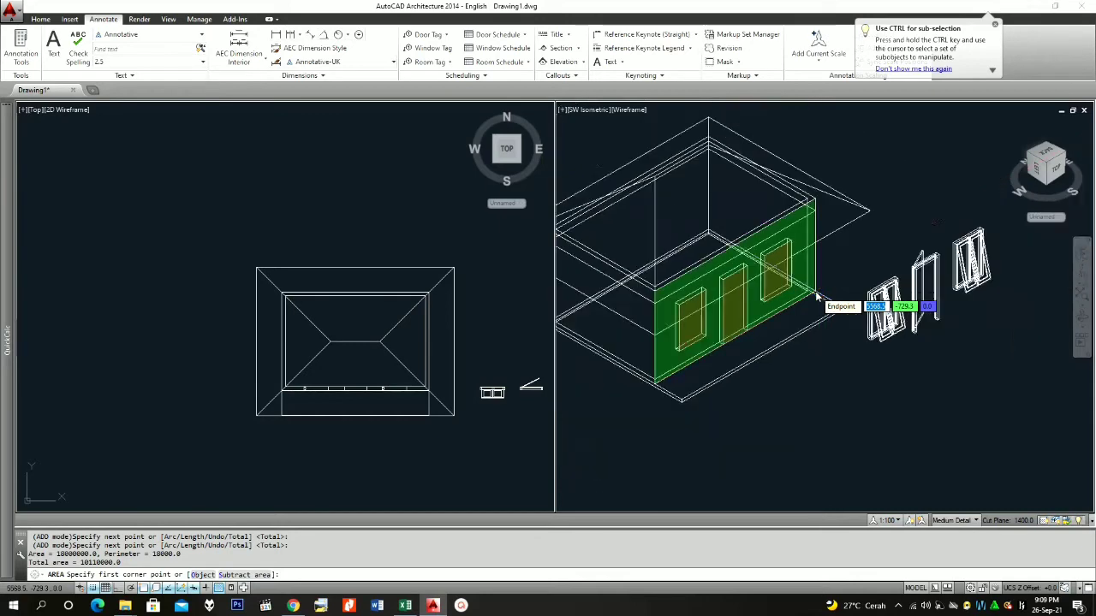
scroll(796, 310, up, 4)
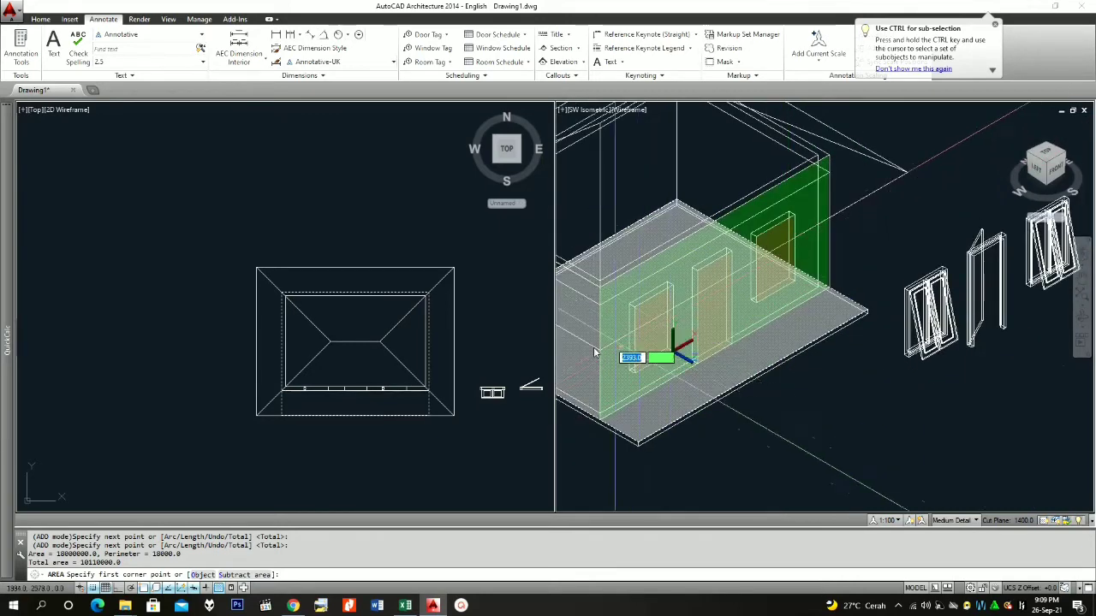
key(Escape)
key(Escape)
key(Escape)
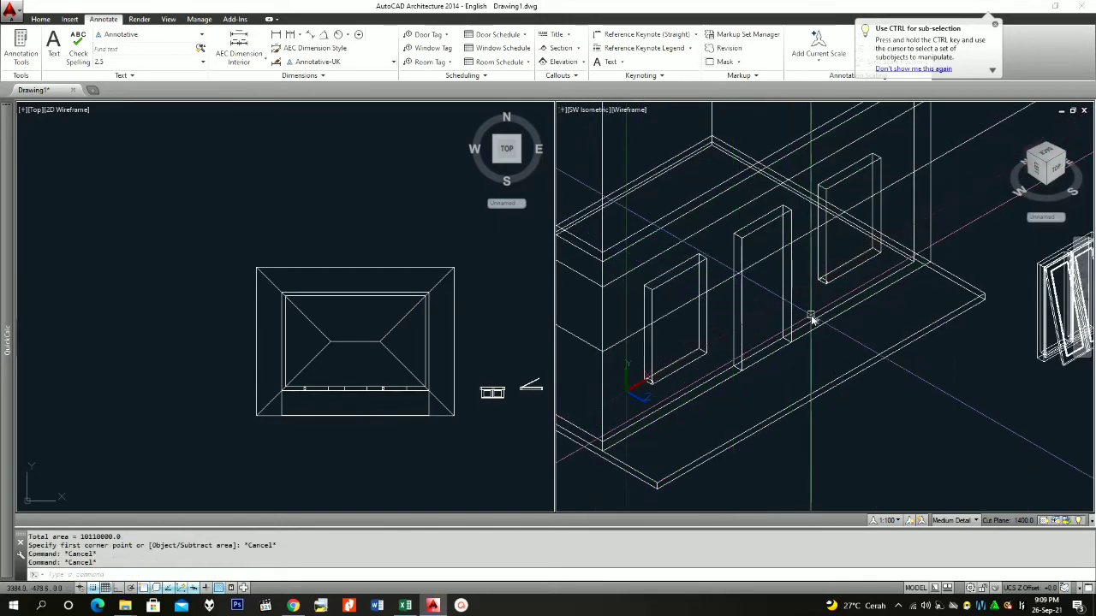
- Start a new area measurement in Subtract mode and trace the front wall's west window opening by its four outer corners
text(AA)
key(Return)
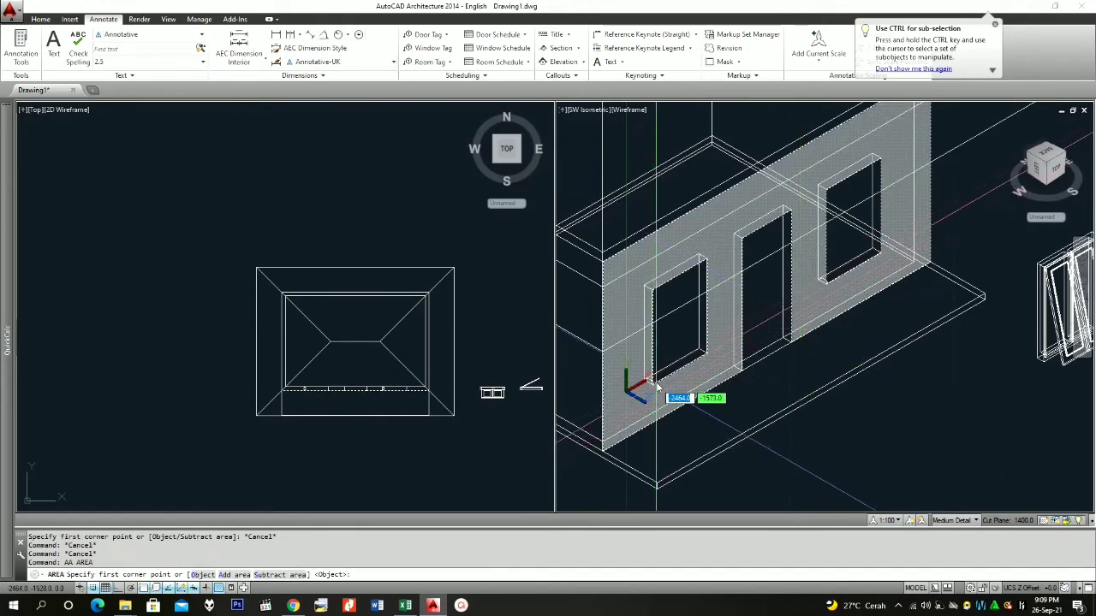
text(S)
key(Return)
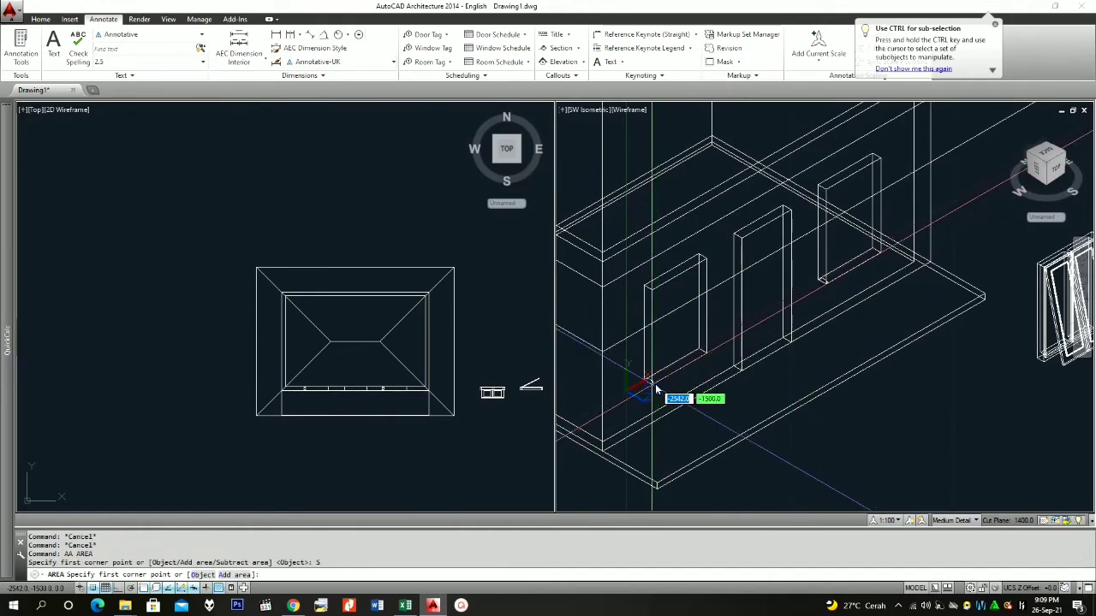
click(648, 382)
click(651, 288)
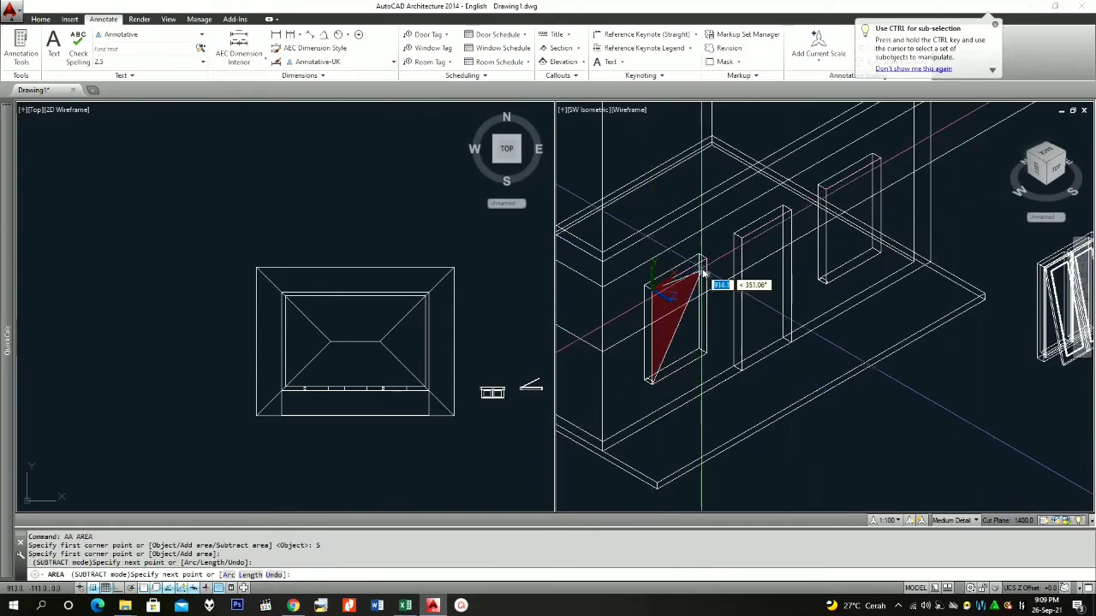
click(707, 261)
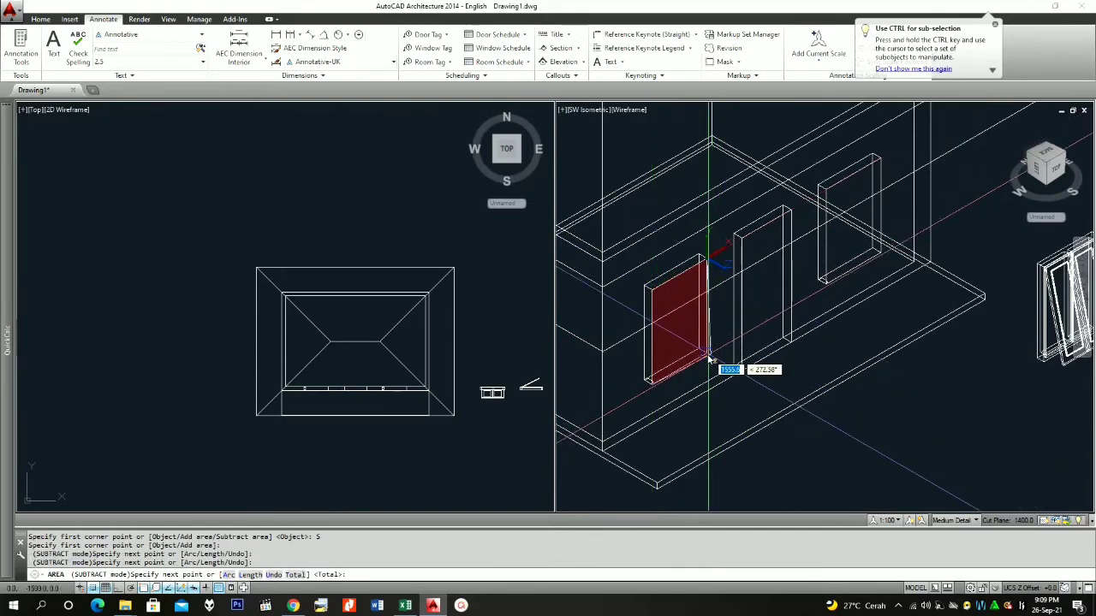
click(707, 353)
key(Return)
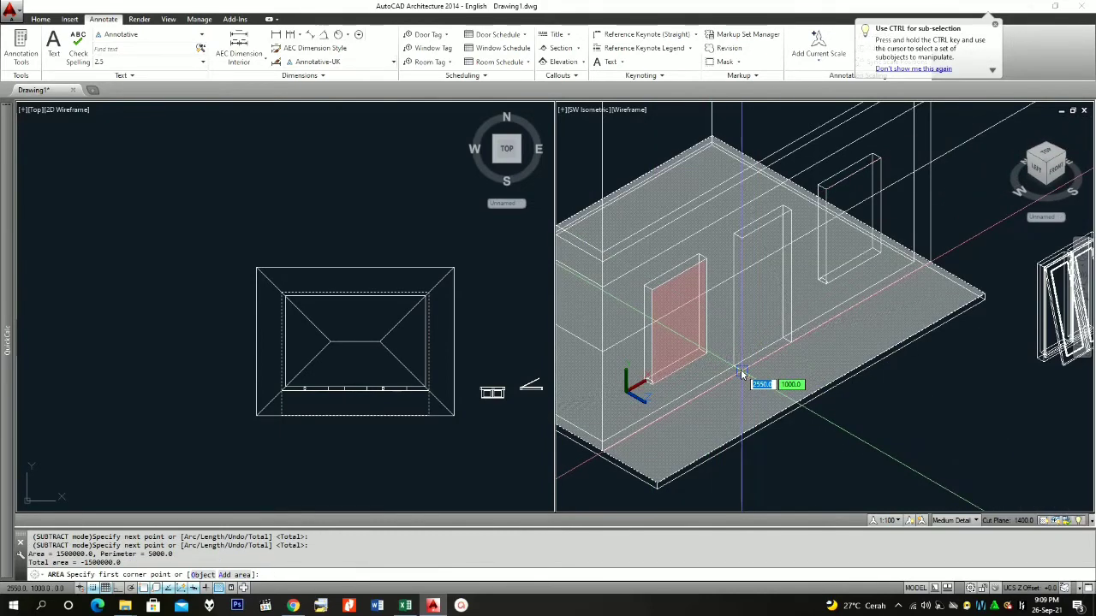
- Subtract the front wall's door opening from the running area by tracing its four outer corners
click(742, 361)
click(743, 236)
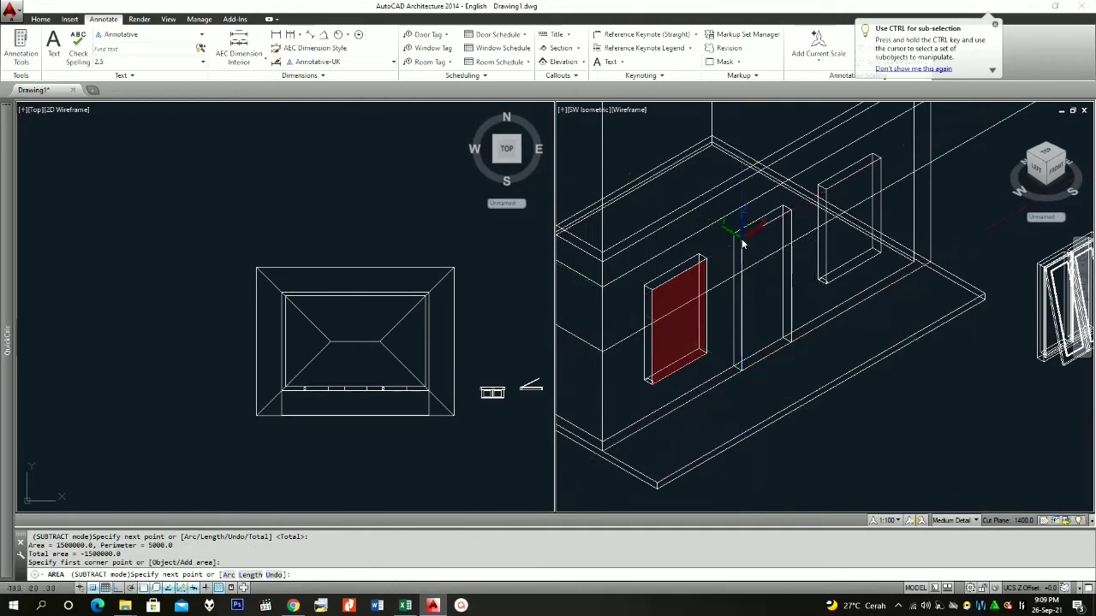
click(791, 211)
click(792, 341)
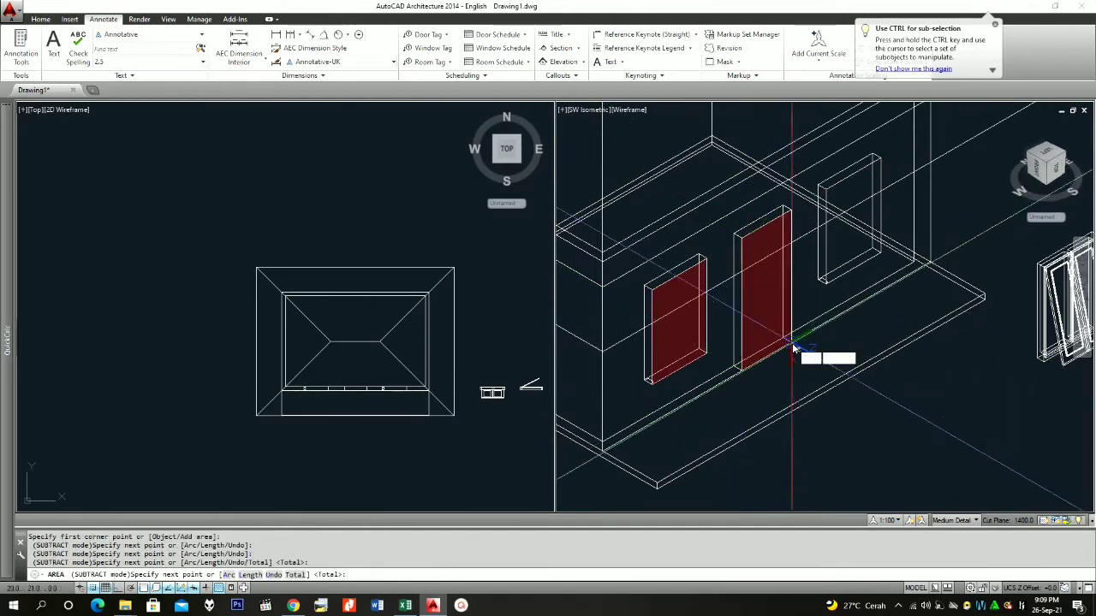
key(Return)
- Subtract the east window opening from the running area by tracing its outer corners
click(823, 280)
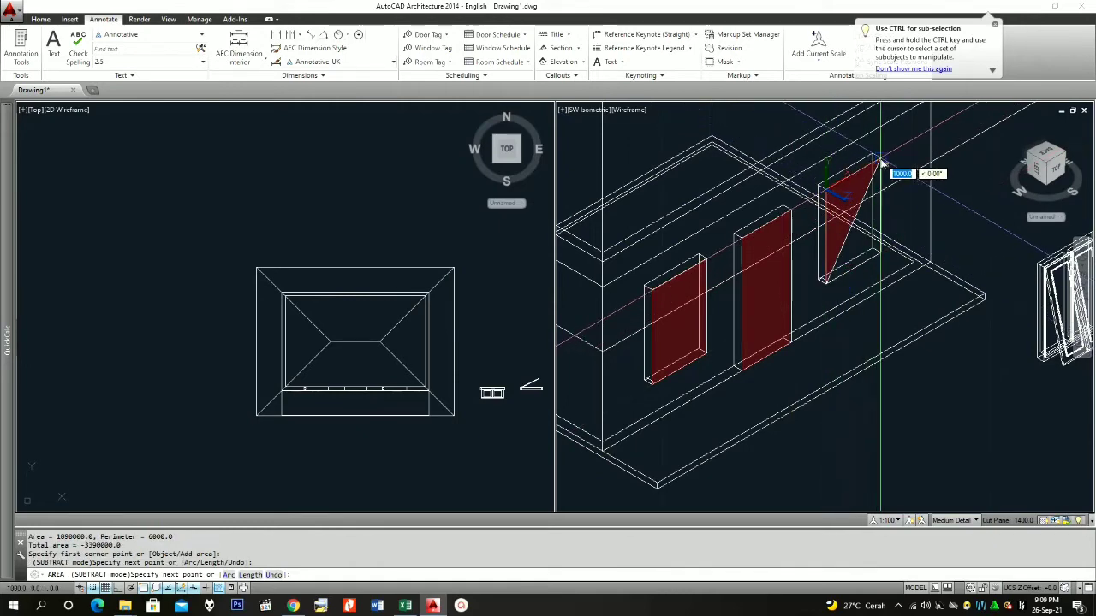
click(878, 161)
click(882, 257)
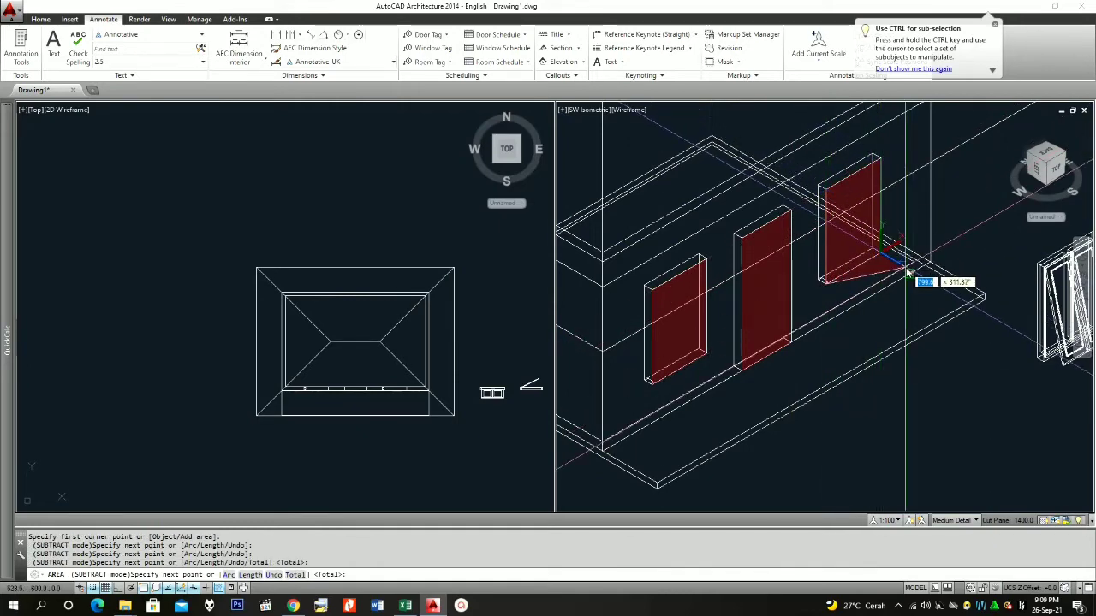
key(Return)
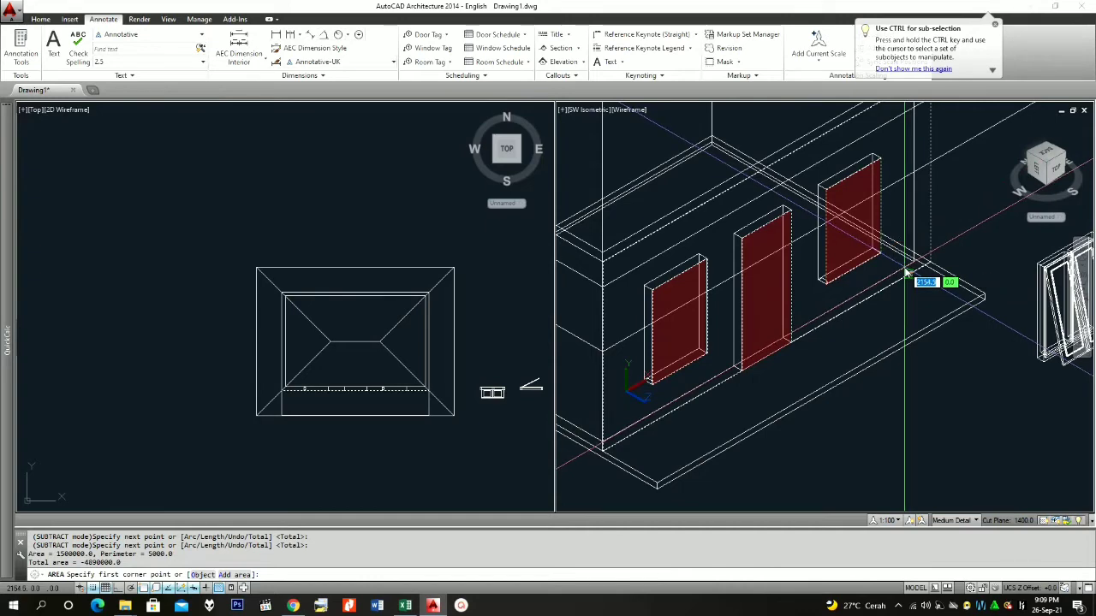
- Switch the measurement to Add mode, trace the full front wall face by its four outer corners, and finish the area calculation
text(A)
key(Return)
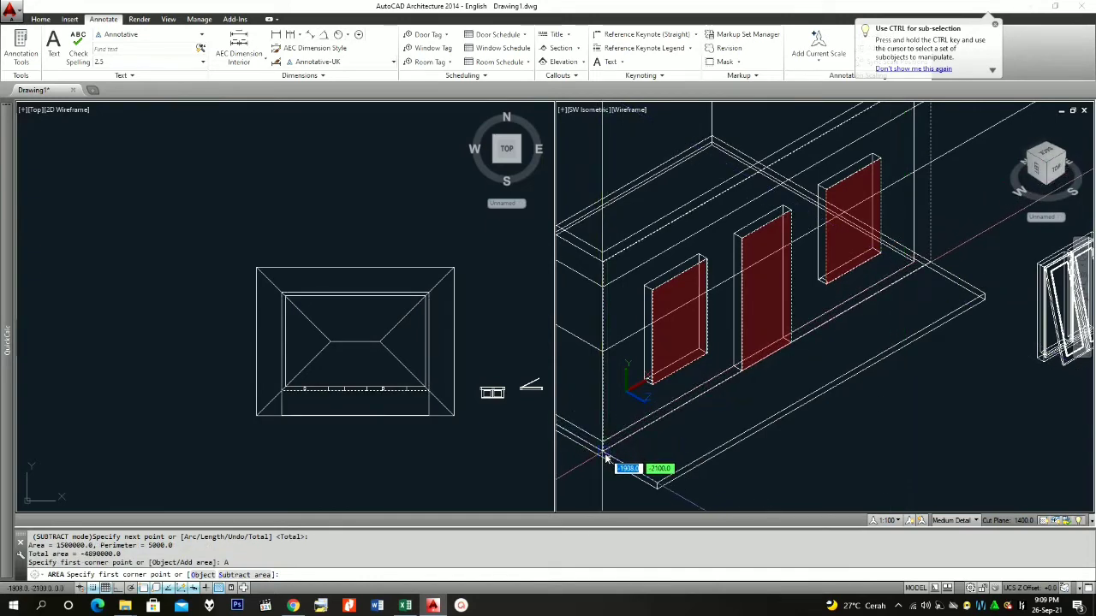
click(606, 459)
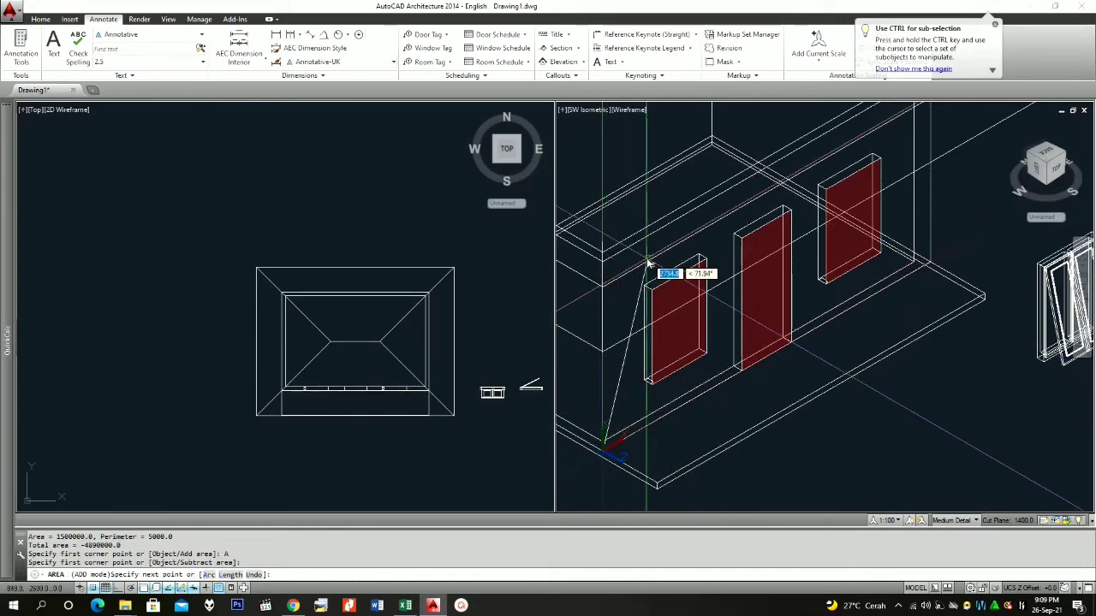
click(604, 267)
scroll(662, 251, down, 2)
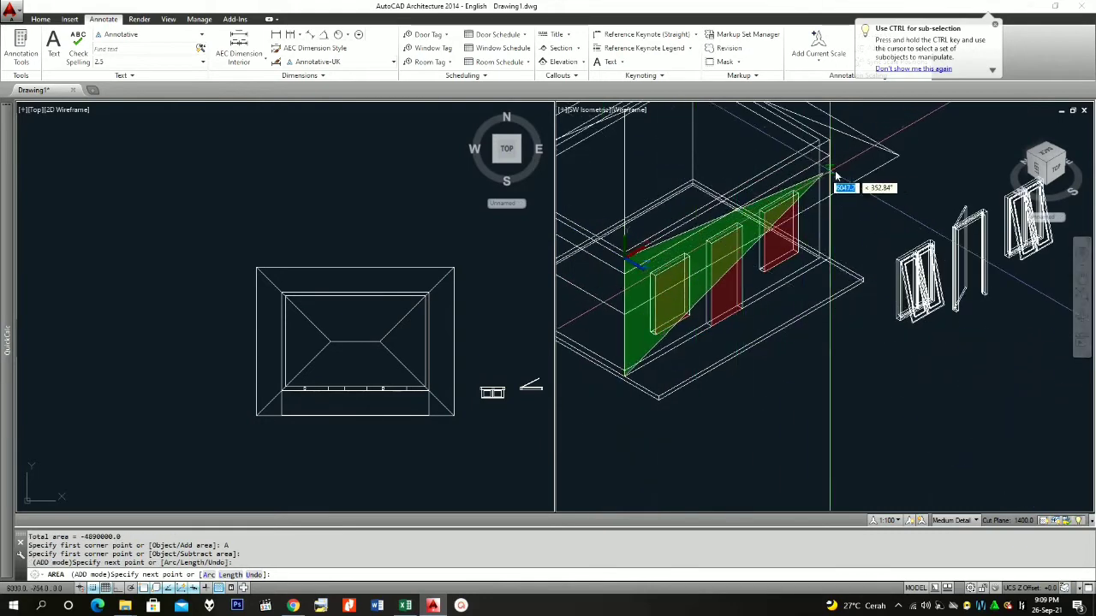
click(827, 146)
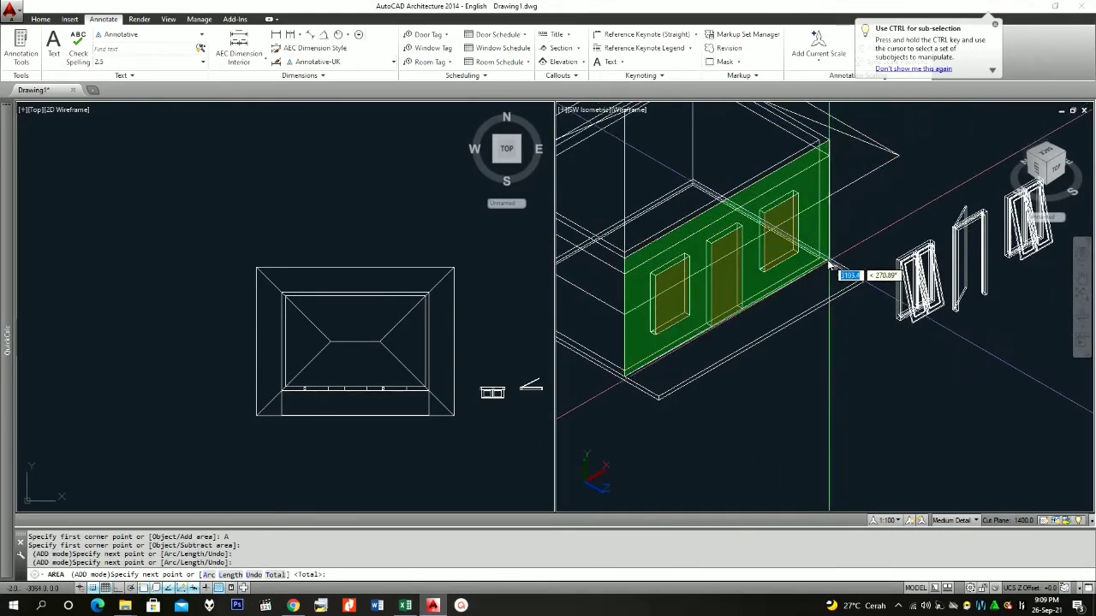
click(827, 263)
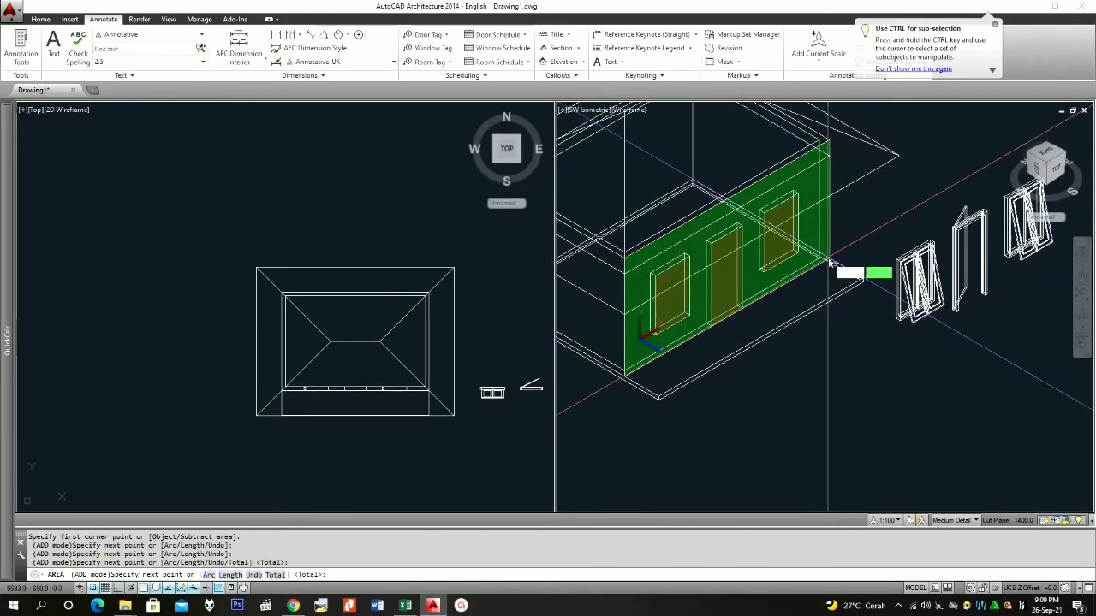
key(Return)
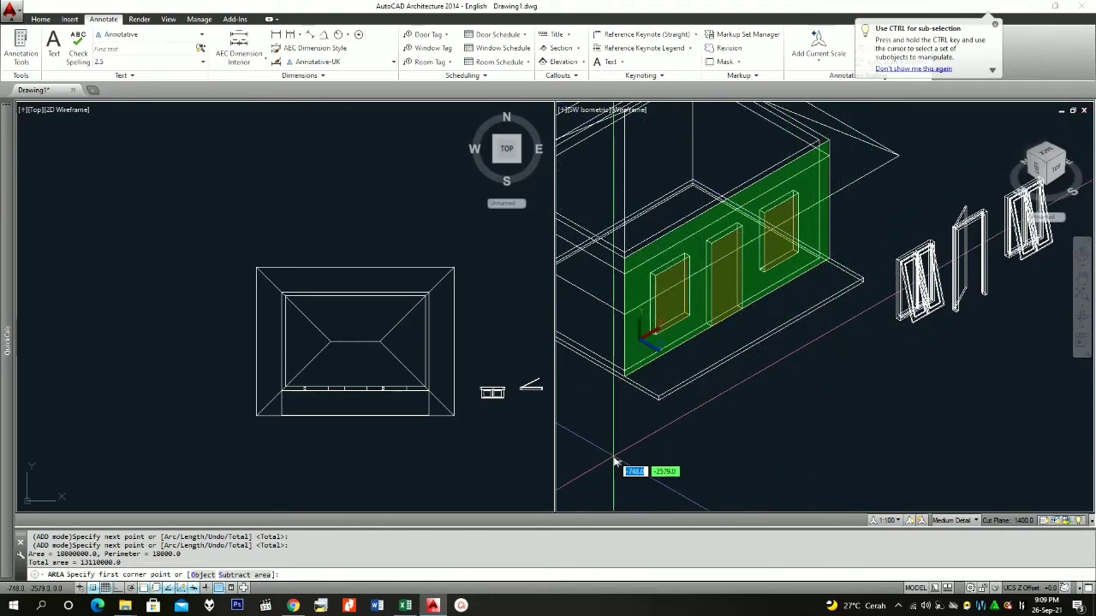
key(Return)
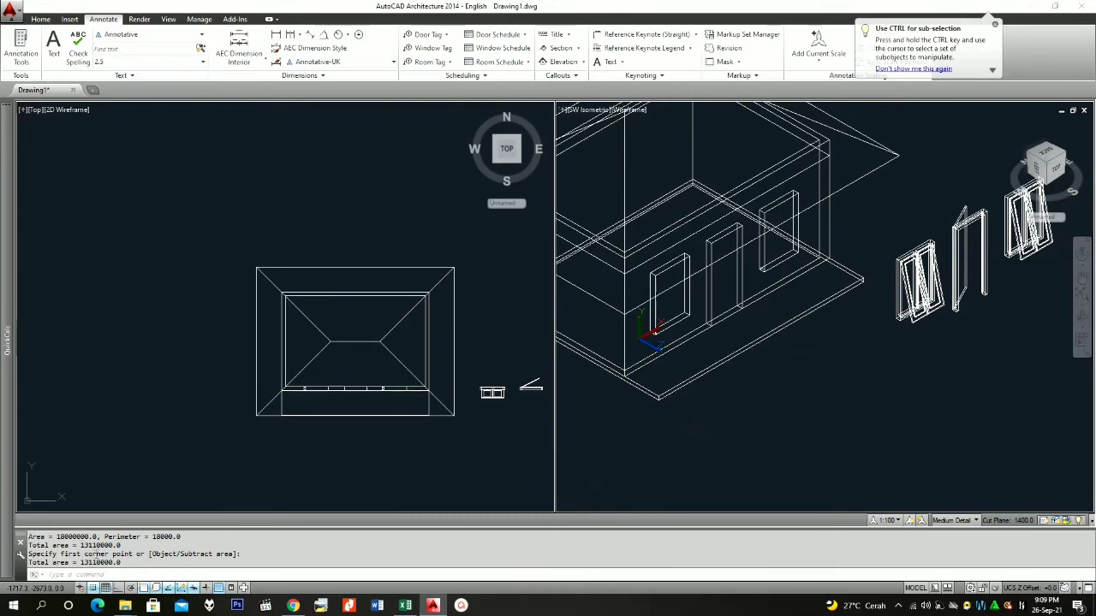
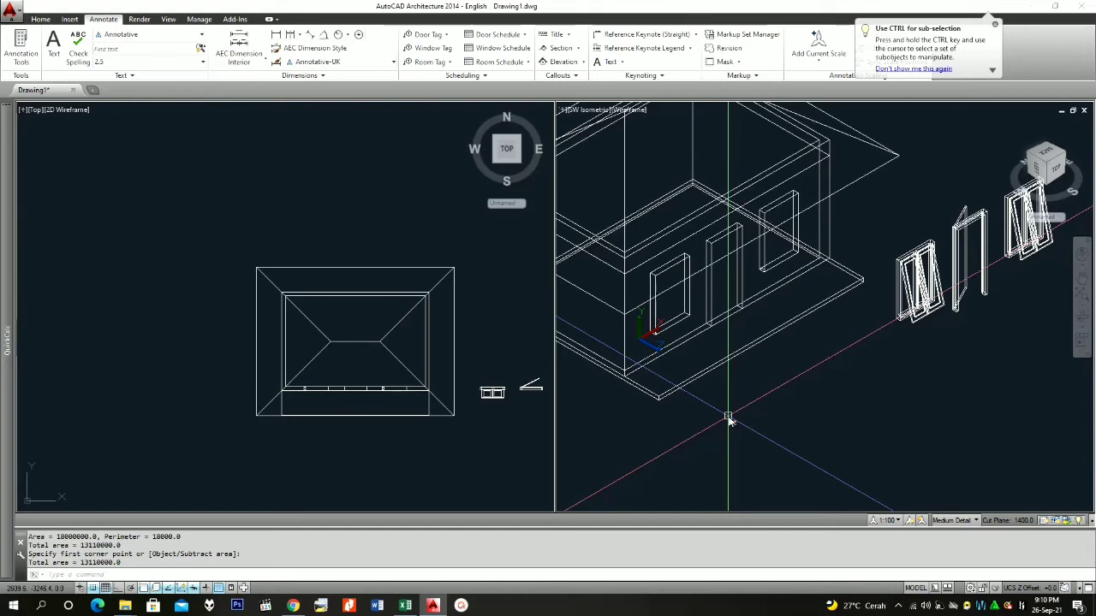
- Align the UCS to the front sloping face of the roof solid using the Face option
scroll(838, 396, down, 3)
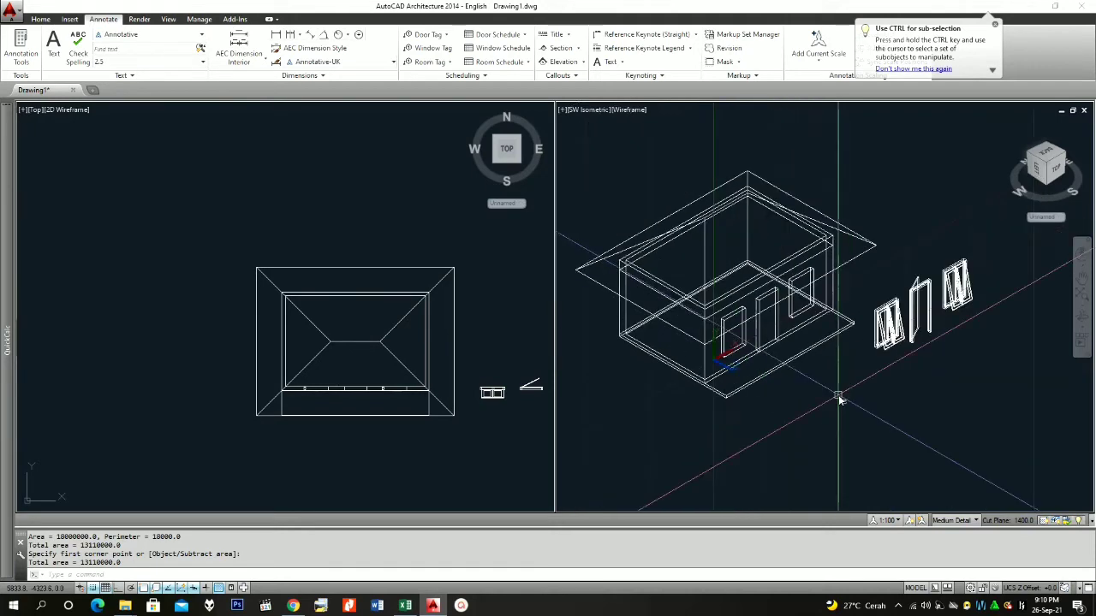
scroll(668, 239, up, 2)
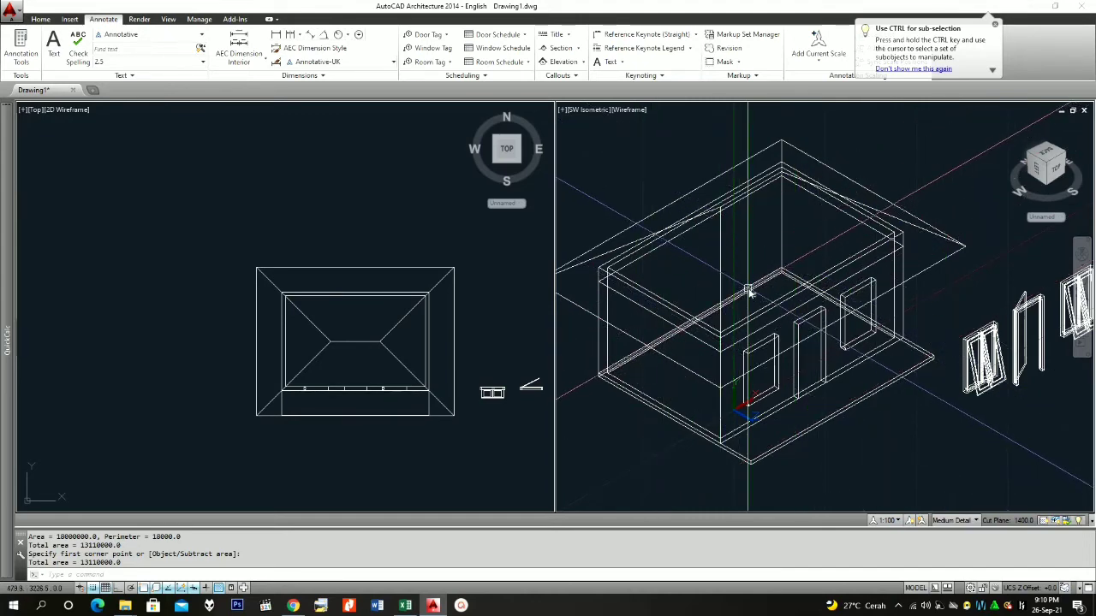
text(ucs)
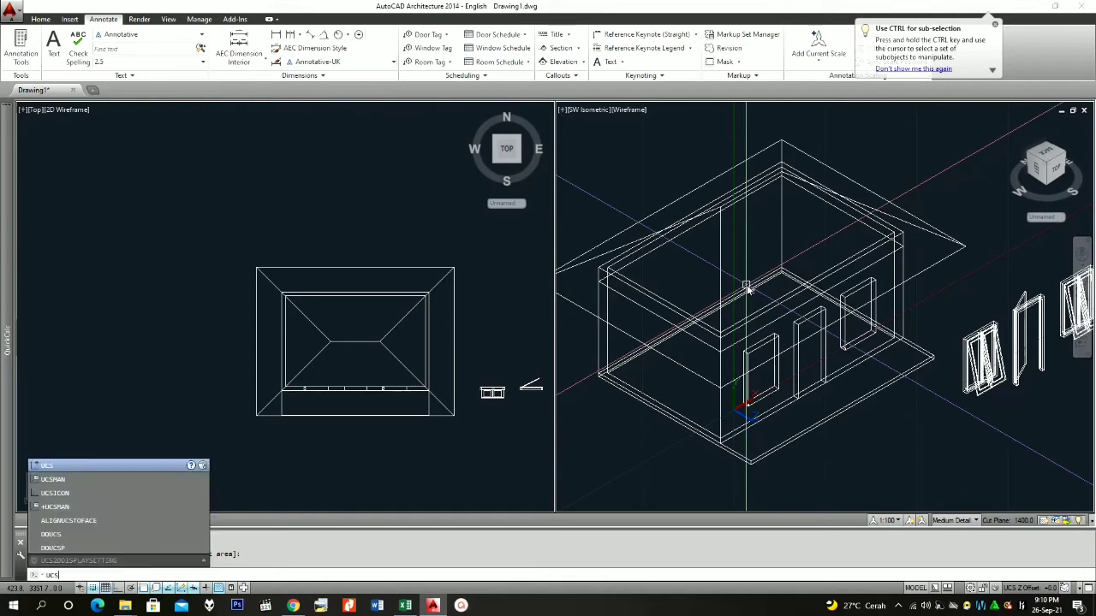
key(Return)
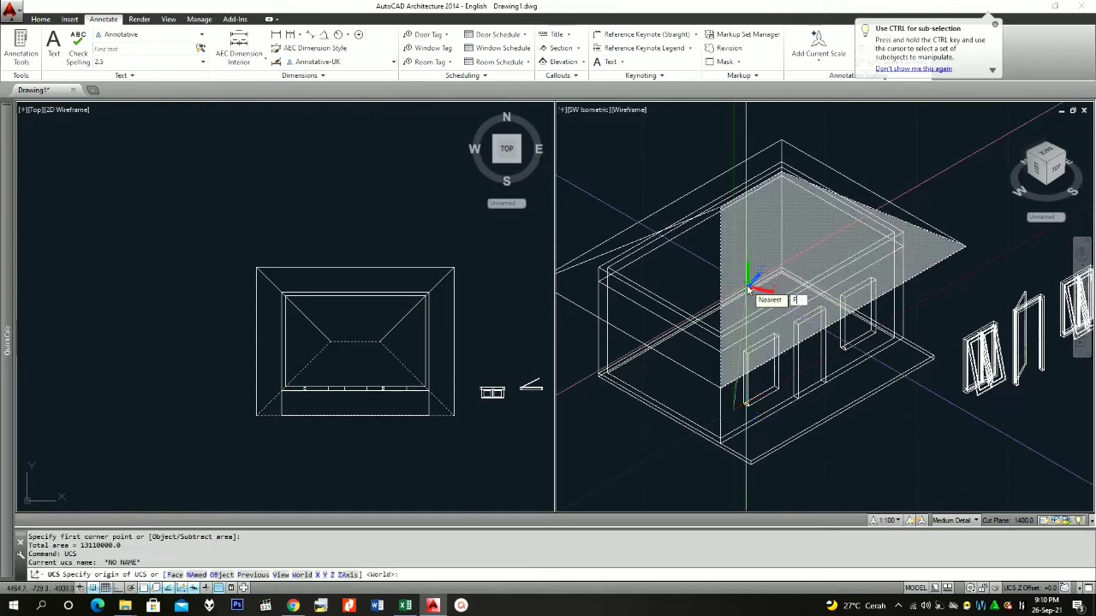
key(Return)
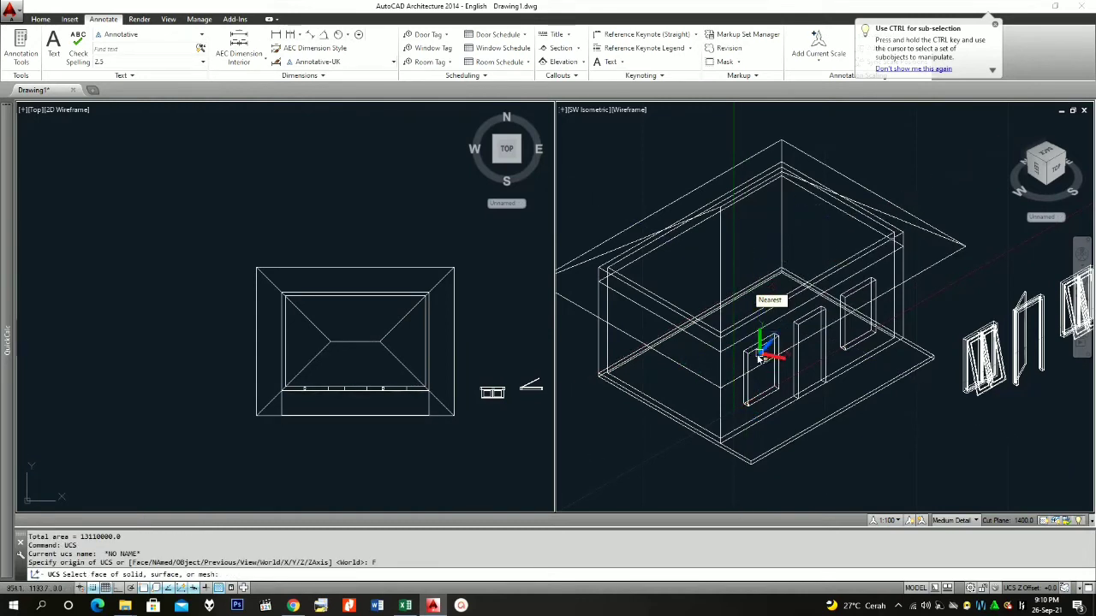
scroll(732, 298, down, 2)
scroll(734, 300, up, 2)
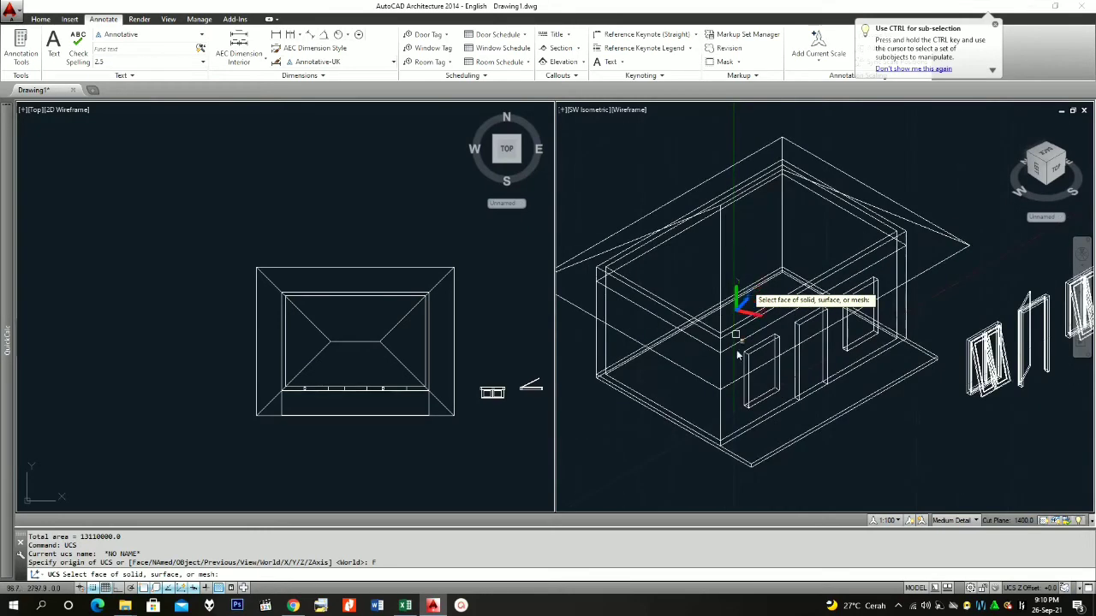
click(736, 370)
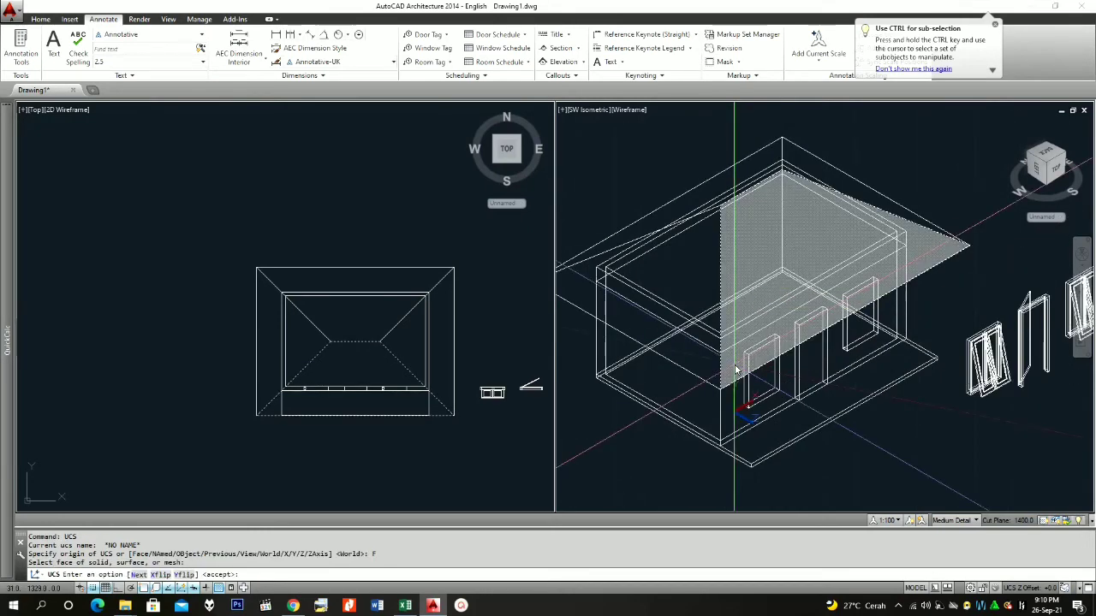
key(Return)
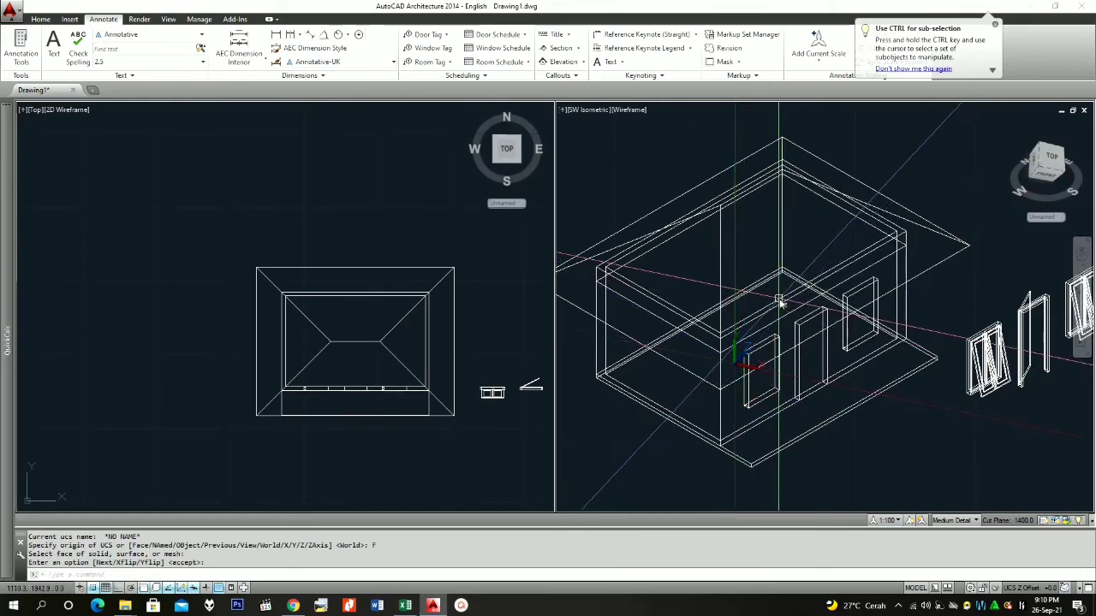
text(aa)
key(Return)
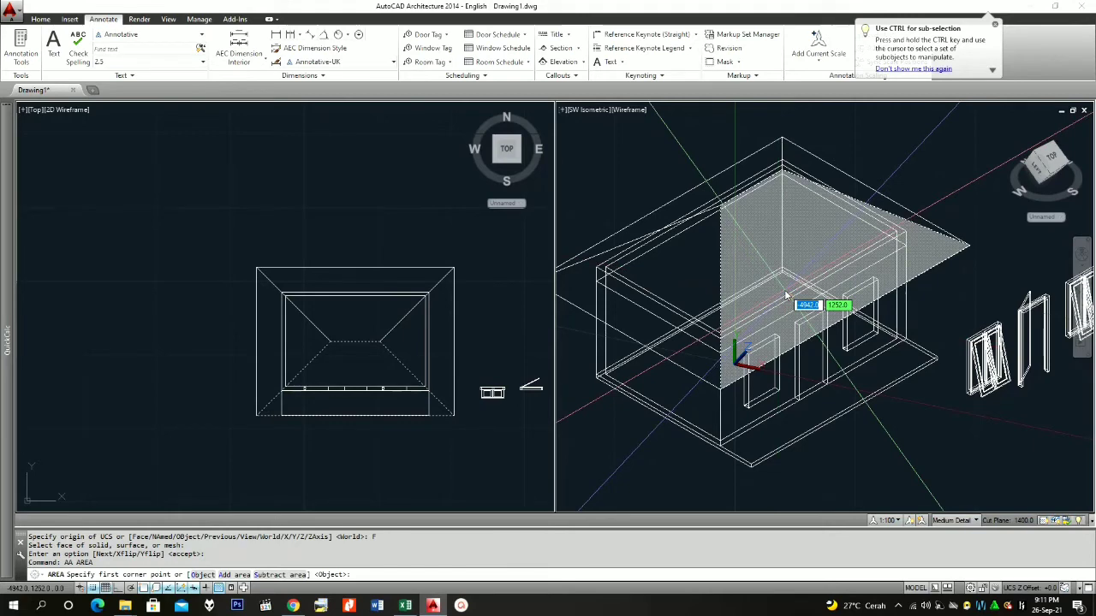
text(o)
key(Return)
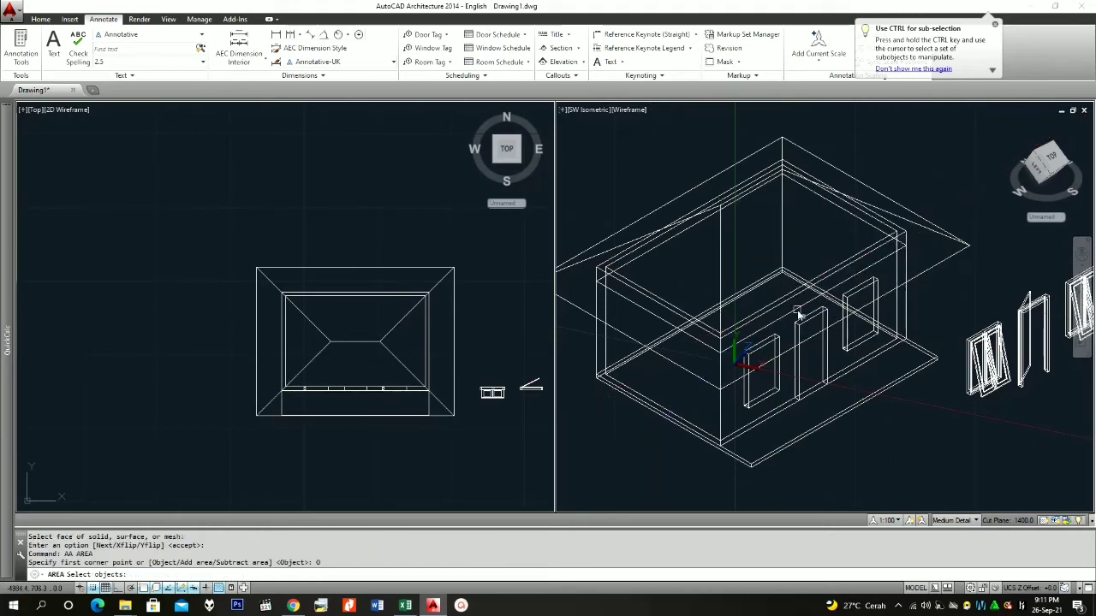
key(Escape)
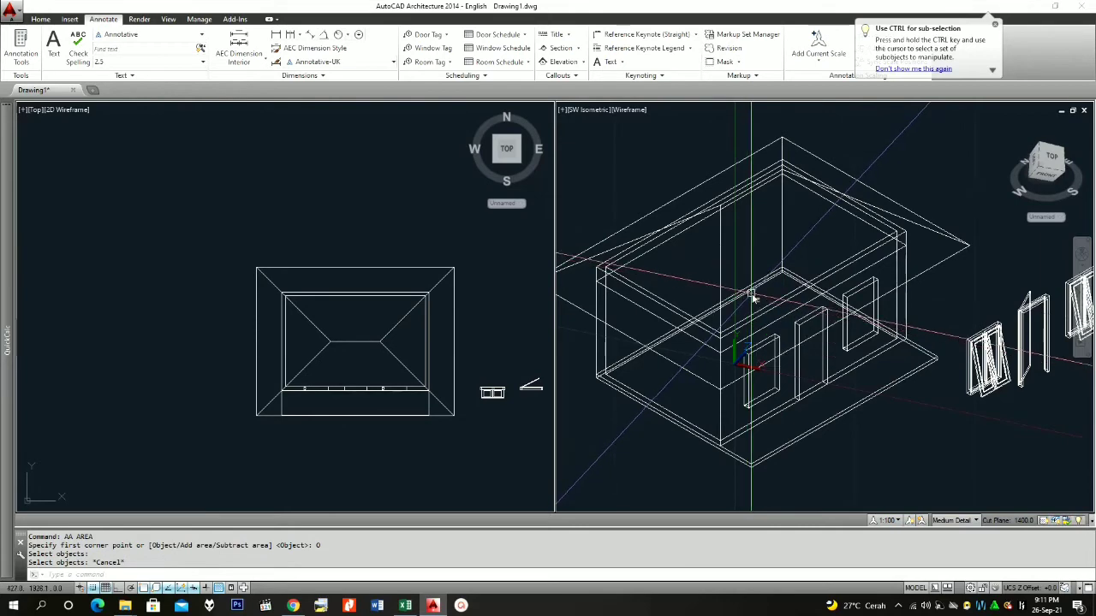
- Measure the area of the front roof slope by tracing its two ridge ends and two eave corners
mouse_move(751, 295)
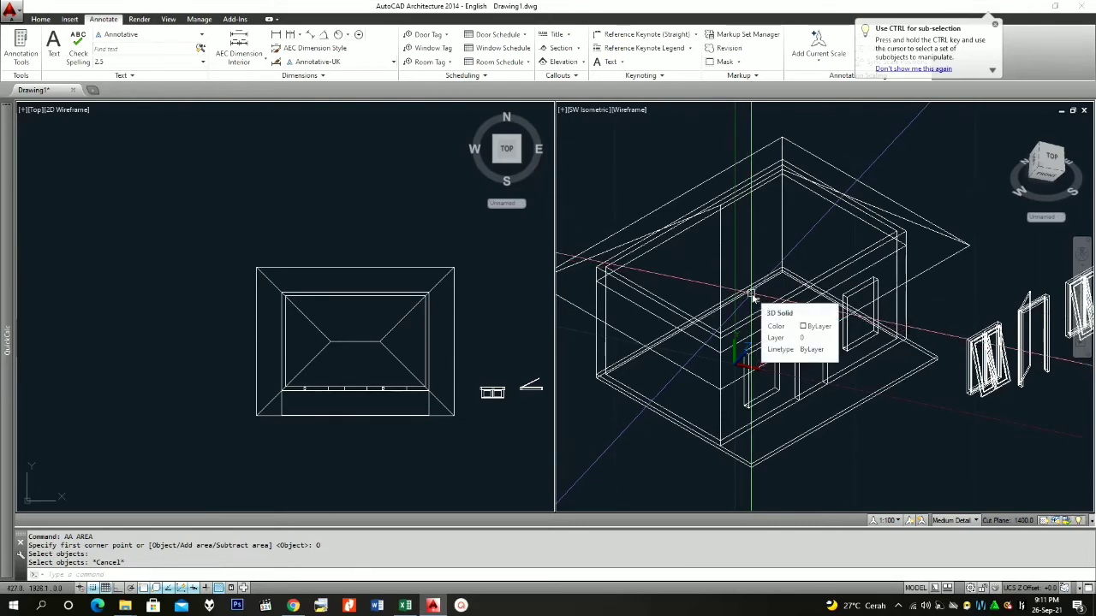
text(aa)
key(Return)
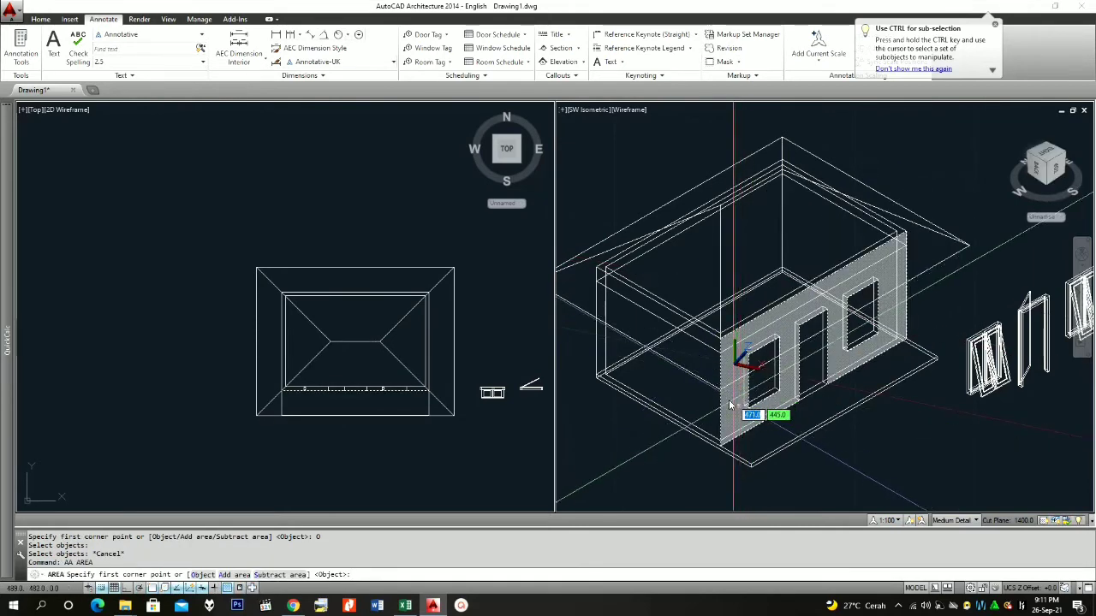
scroll(729, 405, up, 5)
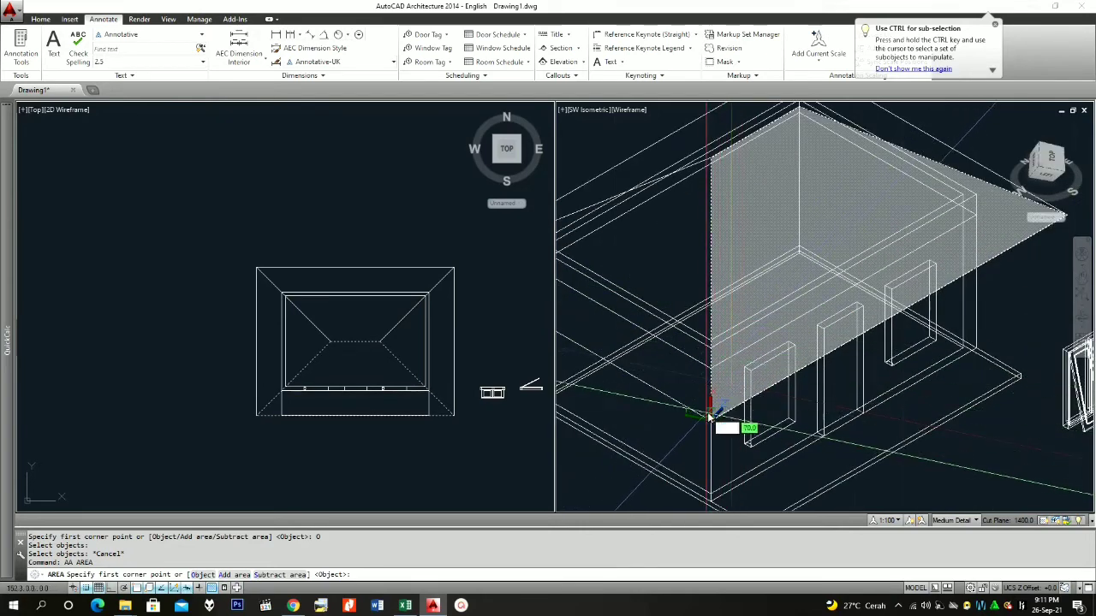
click(709, 417)
scroll(724, 351, down, 4)
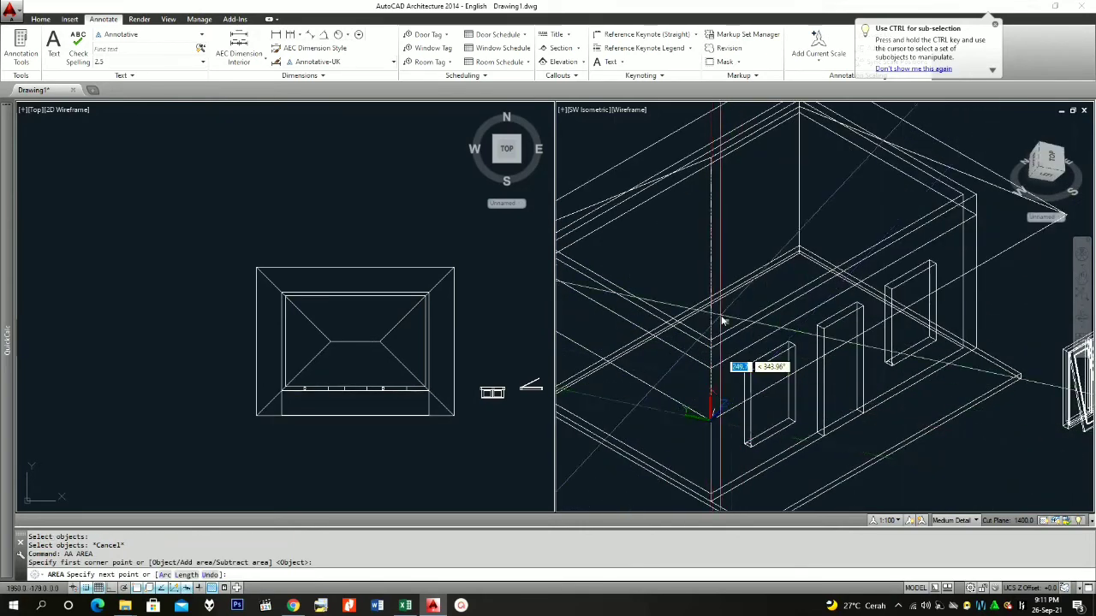
scroll(724, 204, up, 3)
click(709, 219)
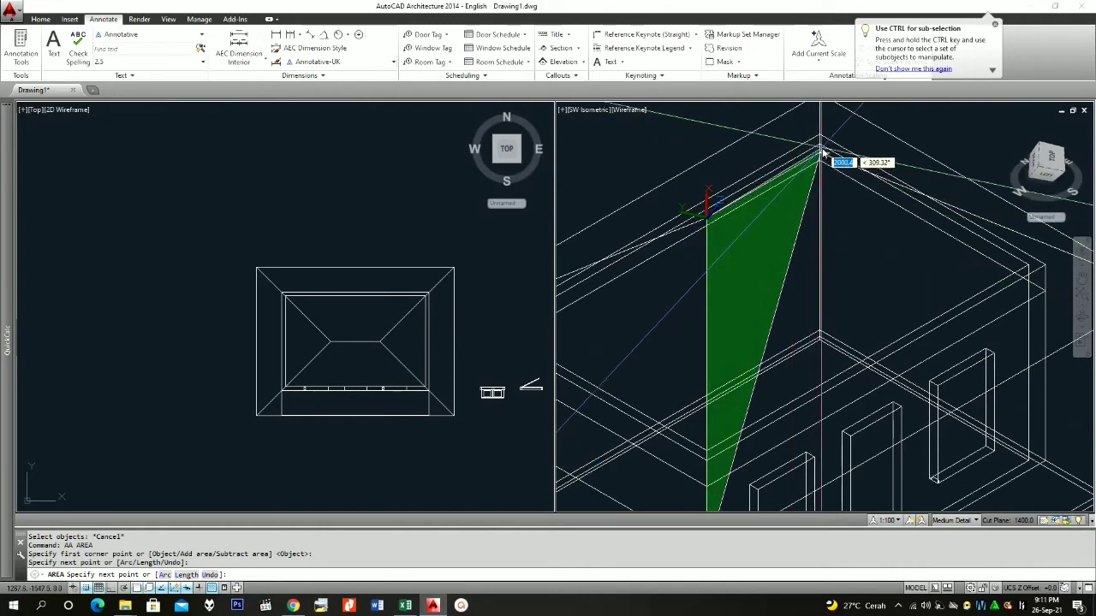
click(823, 154)
scroll(829, 171, down, 3)
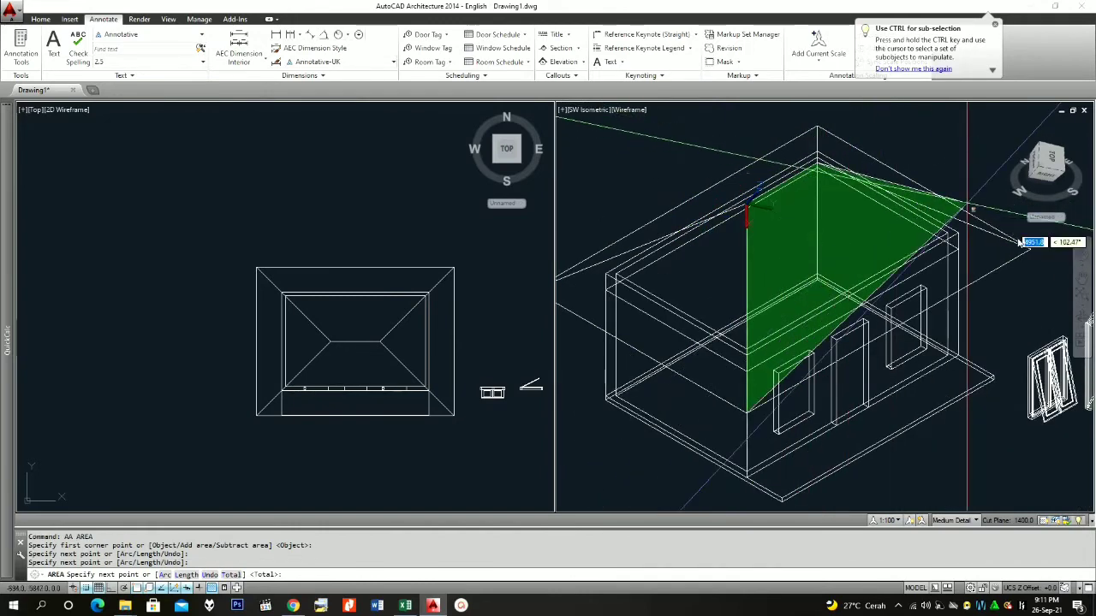
click(1031, 251)
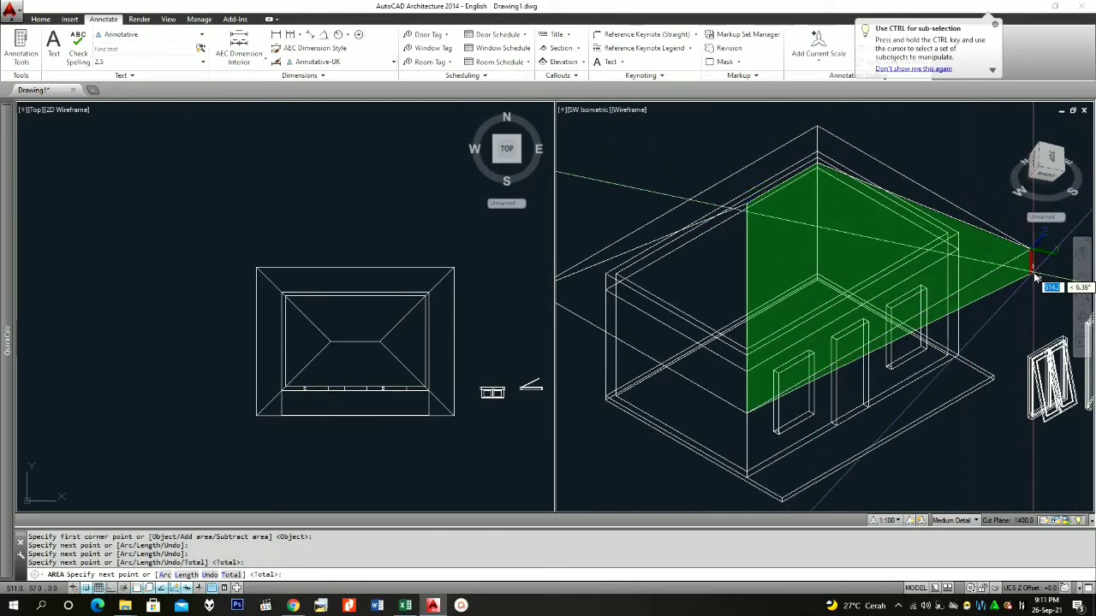
key(Return)
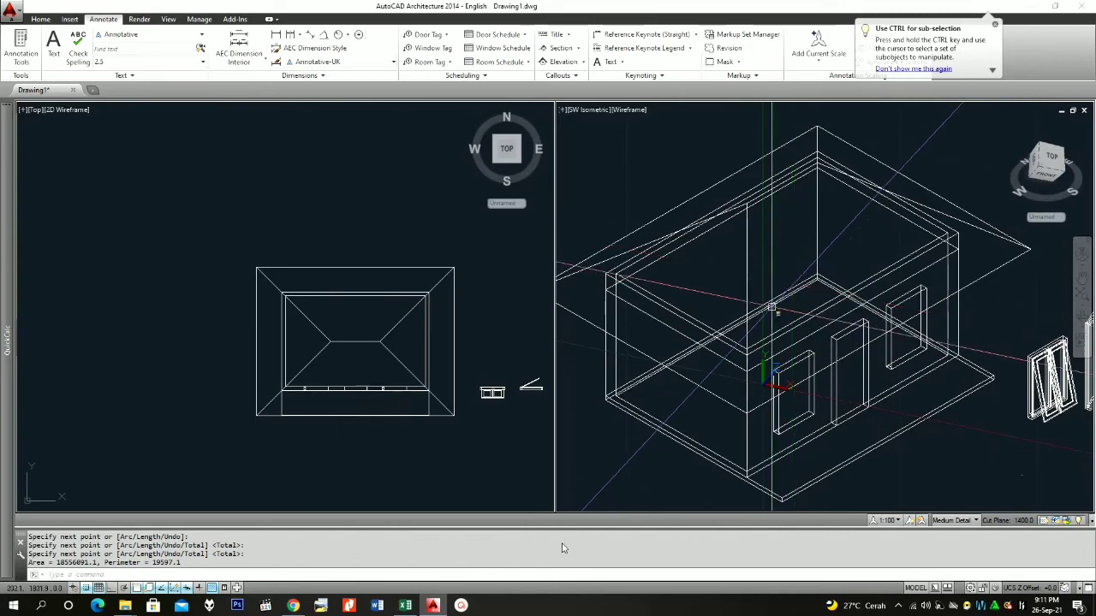
- Switch to Excel and record the roof slope area as 18.5 in cell E8
click(404, 606)
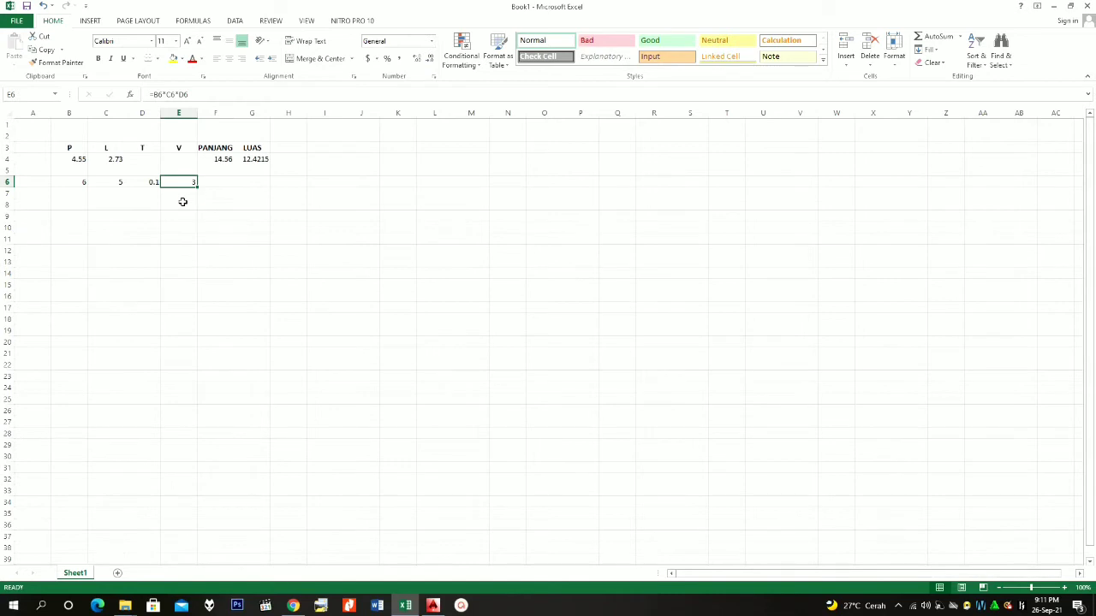
text(18.5)
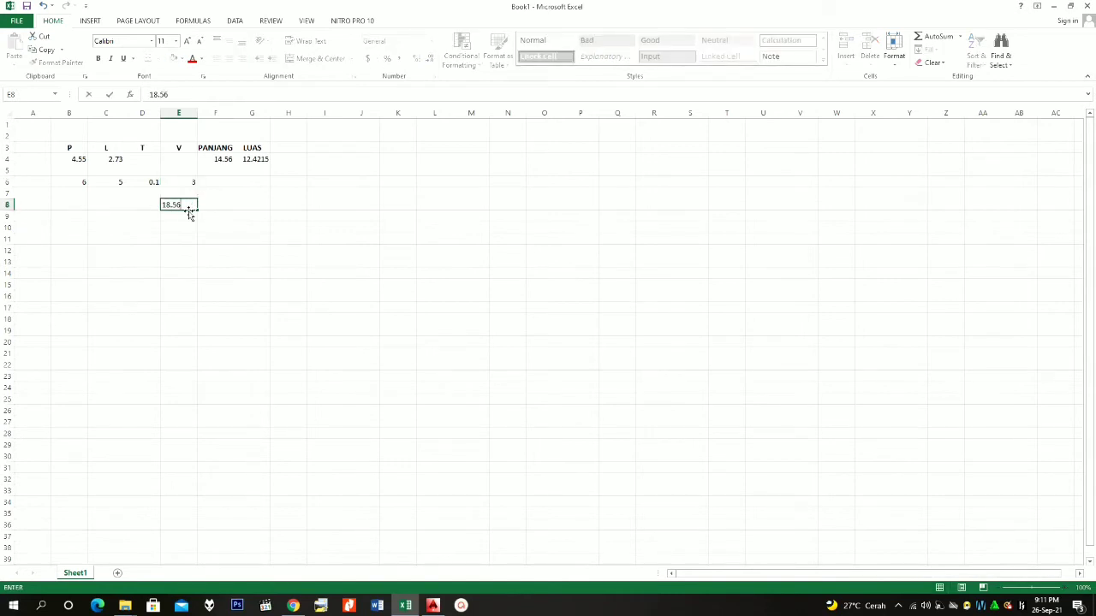
key(Return)
- Return to AutoCAD and place a linear dimension below the roof's full front eave in the plan view
click(429, 599)
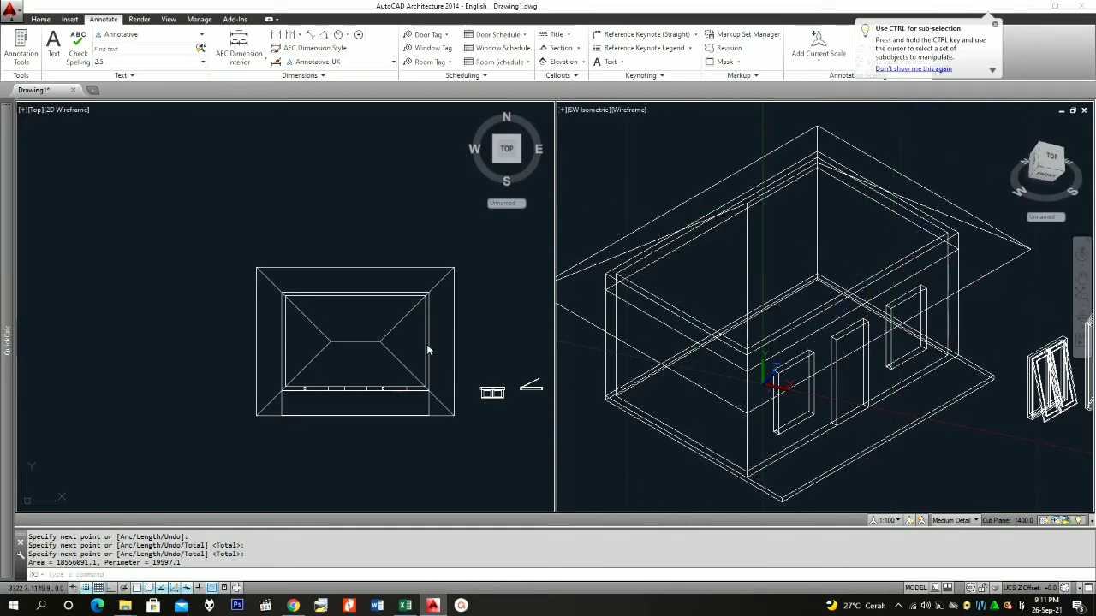
click(450, 347)
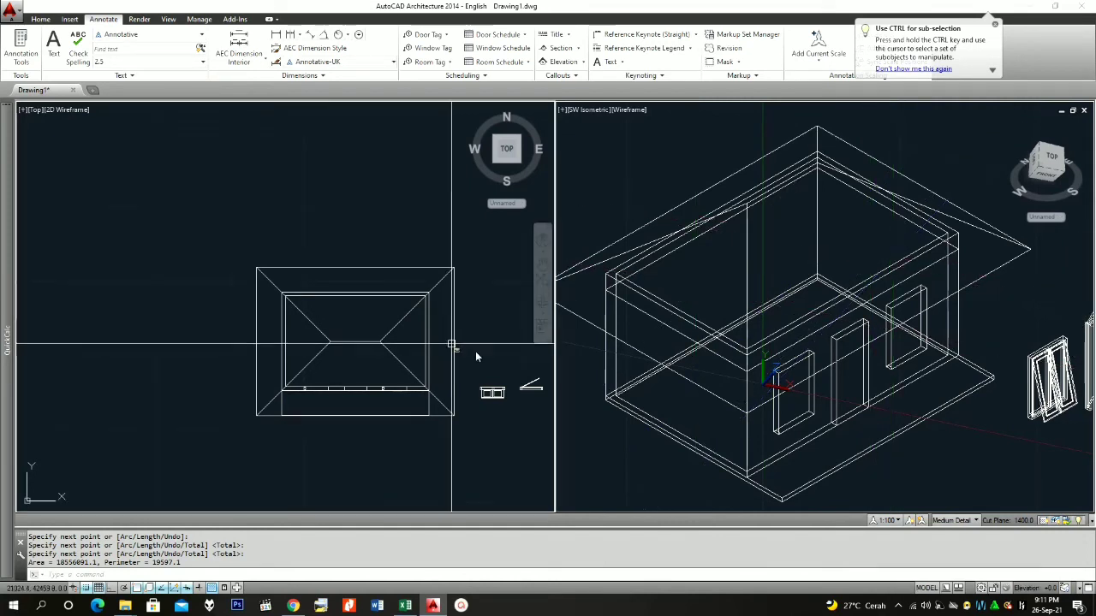
click(276, 36)
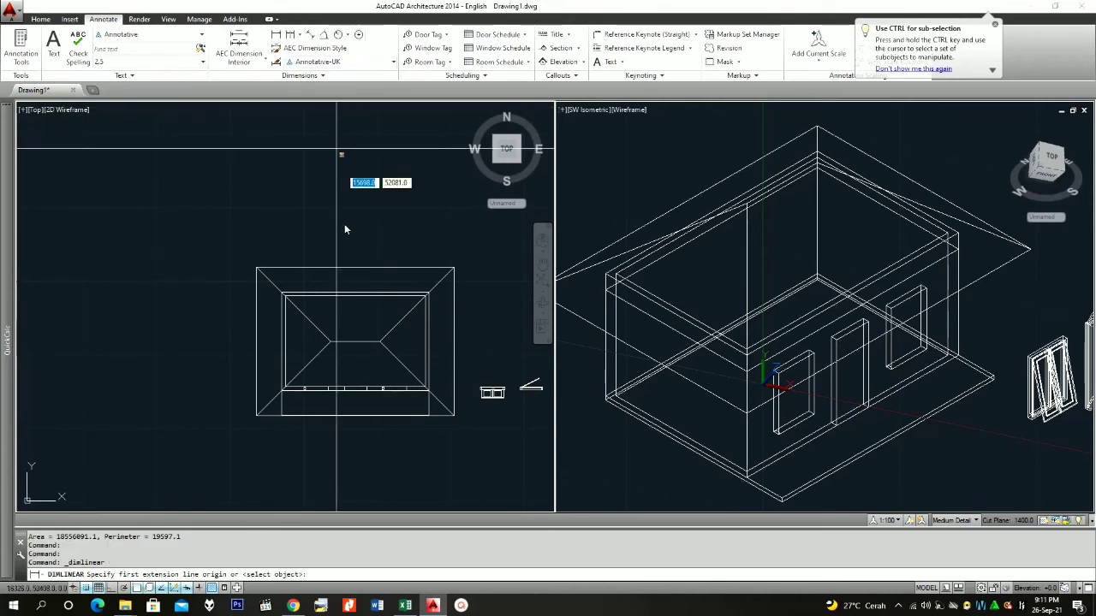
click(256, 415)
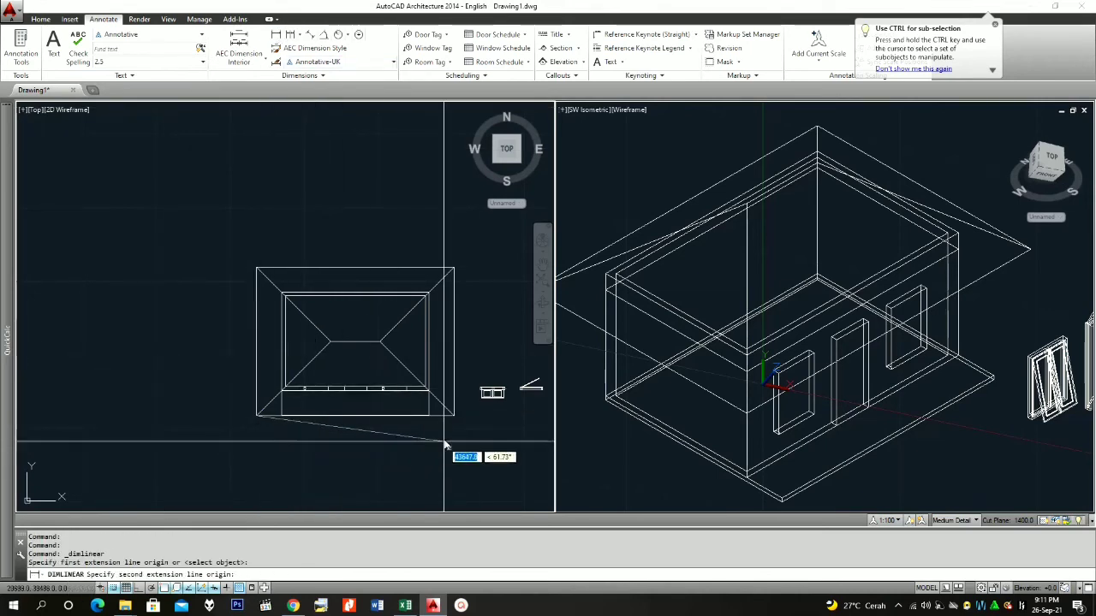
click(454, 415)
click(446, 430)
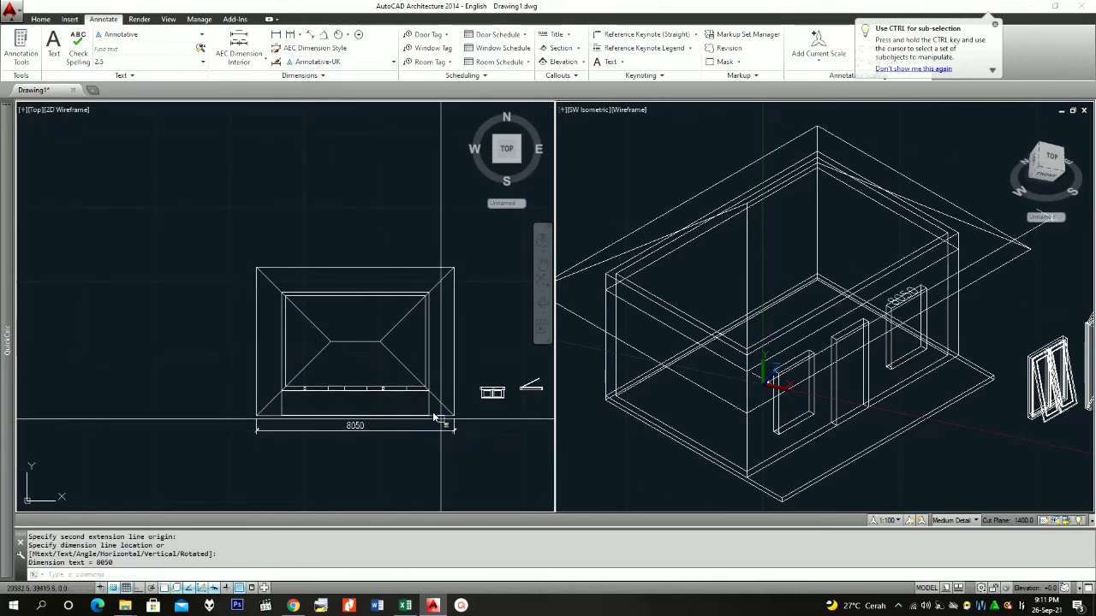
- Add a linear dimension along the roof ridge, placed just above the ridge line in the plan view
key(Return)
click(381, 341)
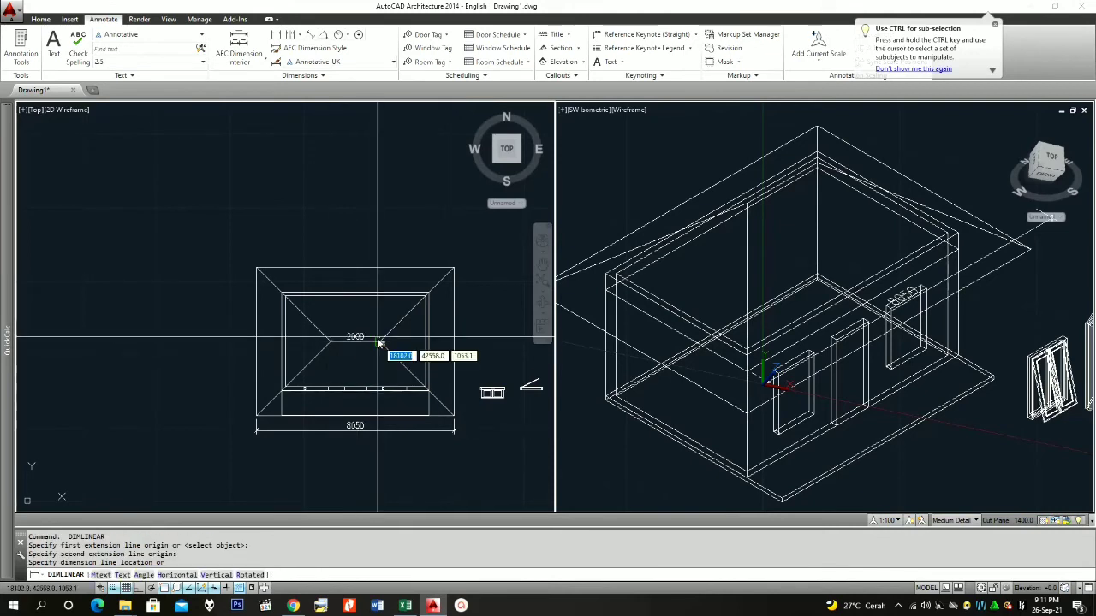
click(380, 329)
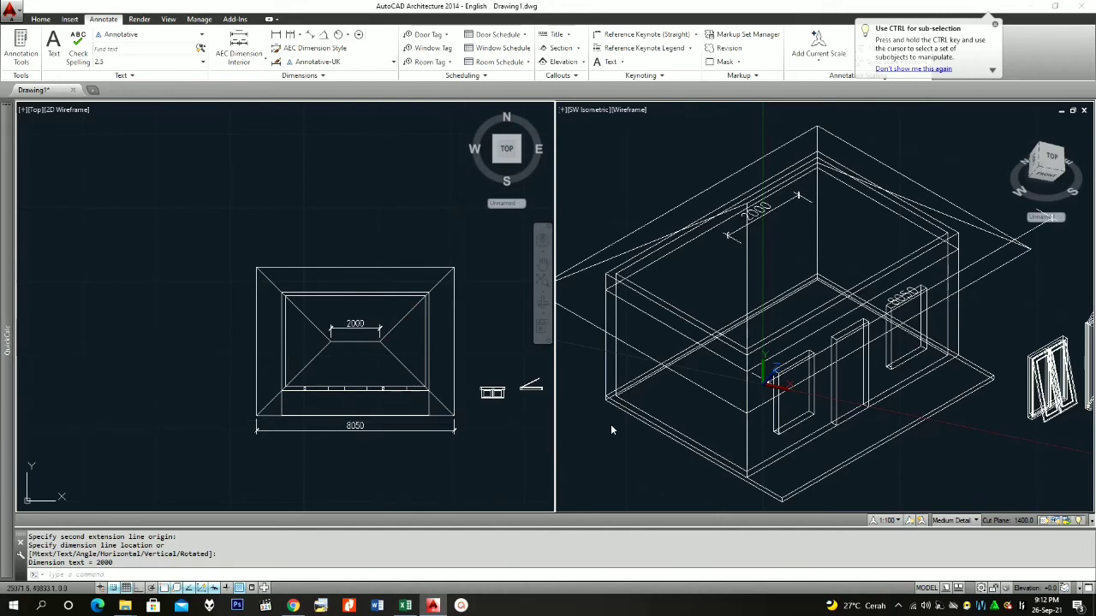
- Set the isometric viewport to the Right view and add an aligned dimension along the roof slope from ridge to eave
click(578, 369)
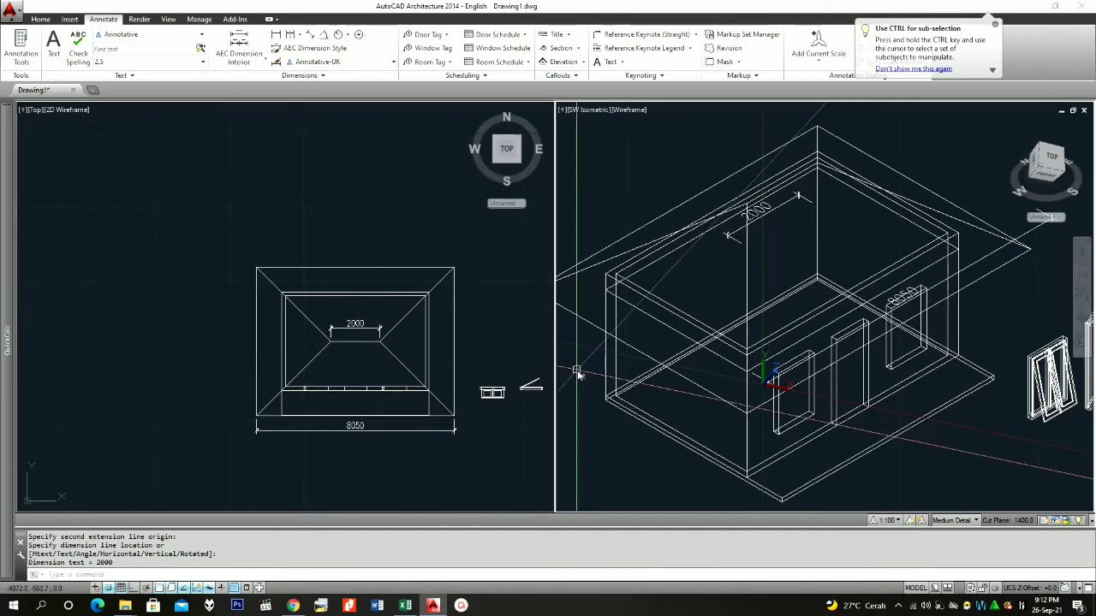
click(587, 112)
click(619, 176)
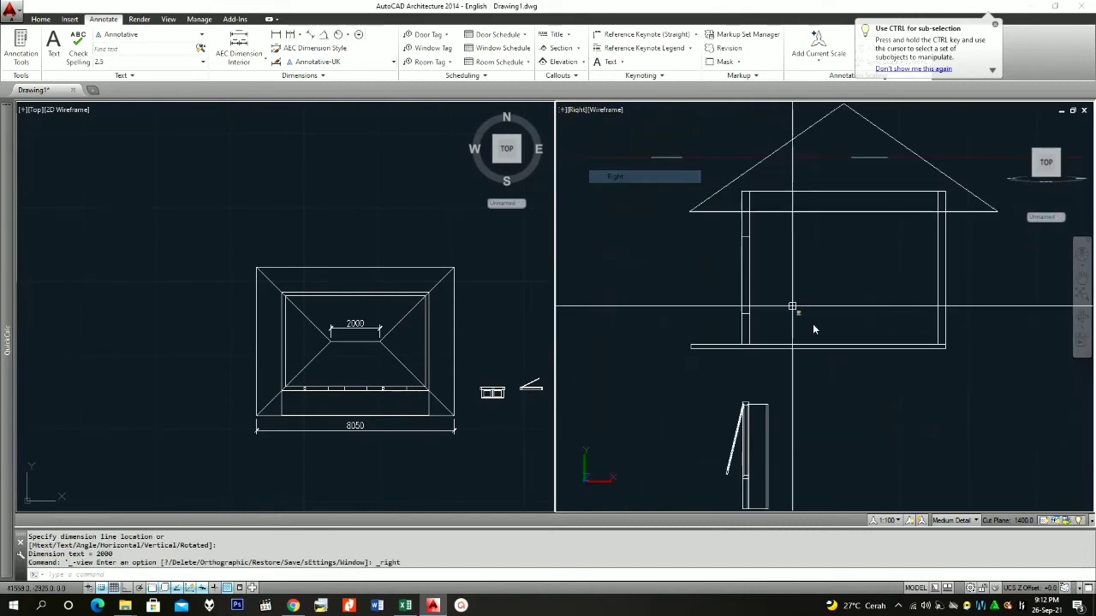
scroll(701, 343, down, 4)
scroll(947, 194, up, 3)
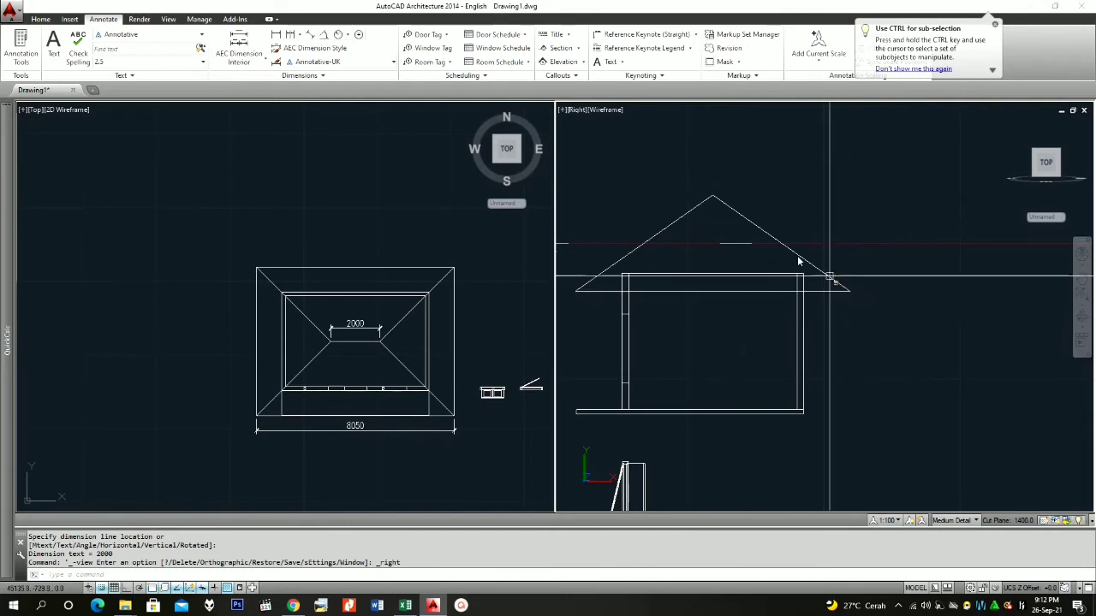
click(312, 34)
click(712, 198)
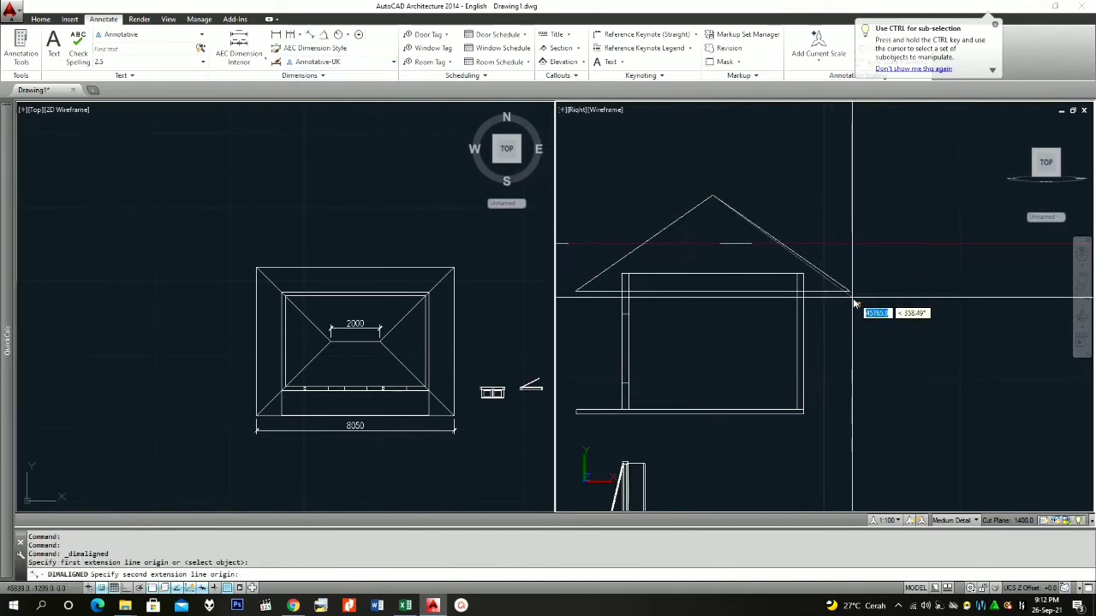
click(848, 292)
click(869, 265)
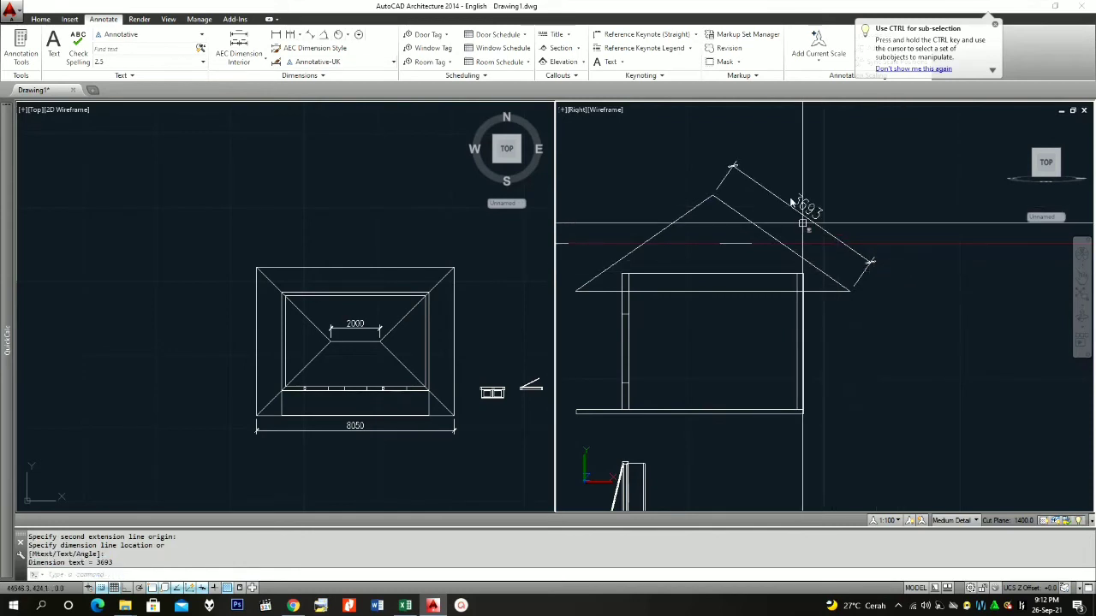
- Switch to Excel and average the eave and ridge lengths in cell B9 with the formula =(8.05+2)/2
click(405, 606)
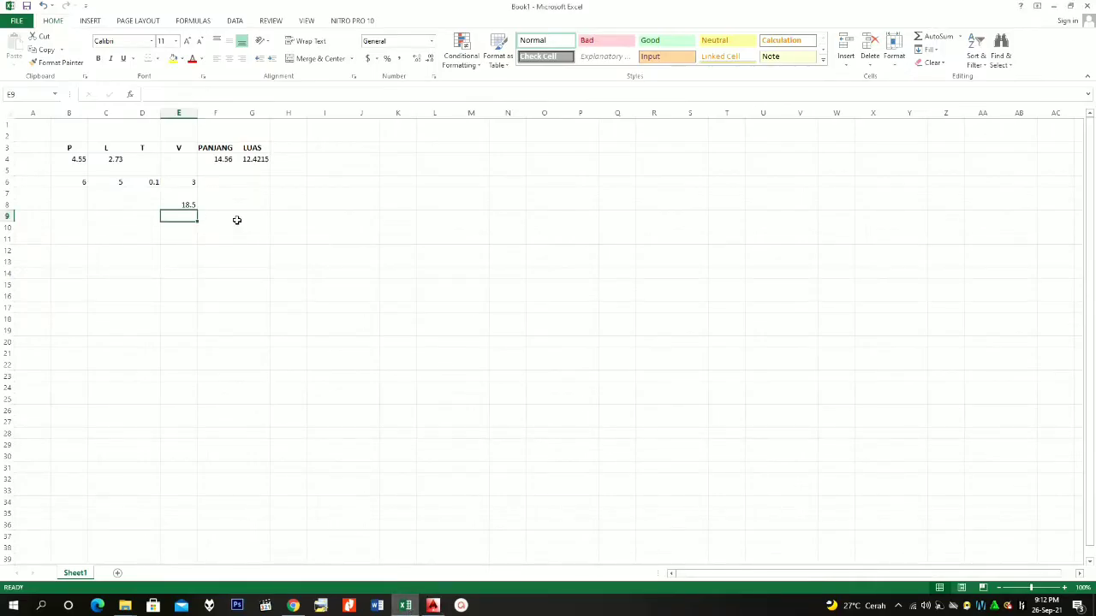
click(76, 221)
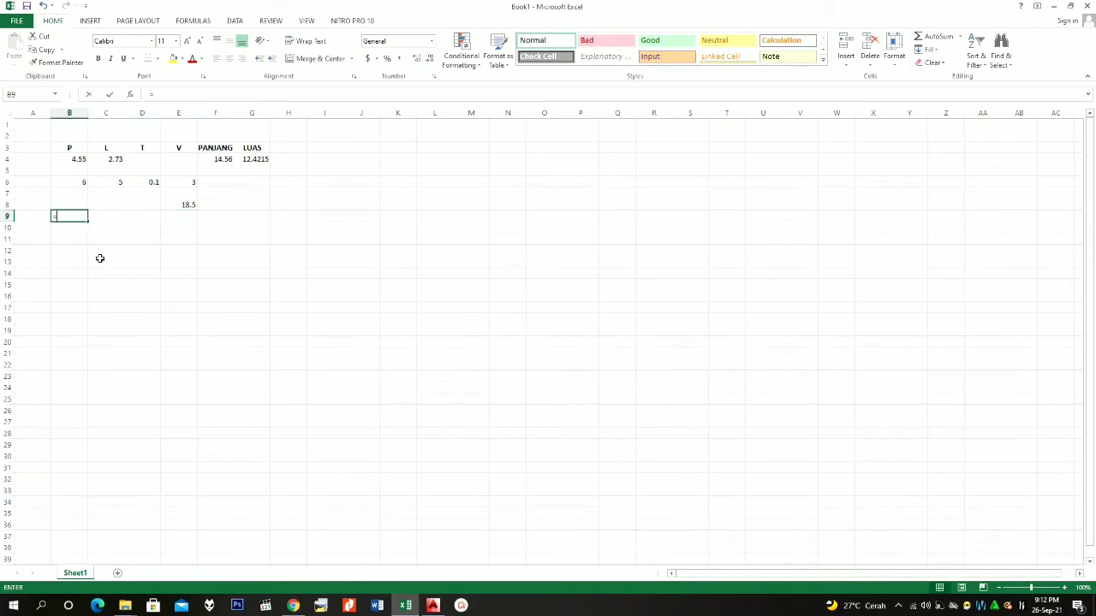
click(433, 606)
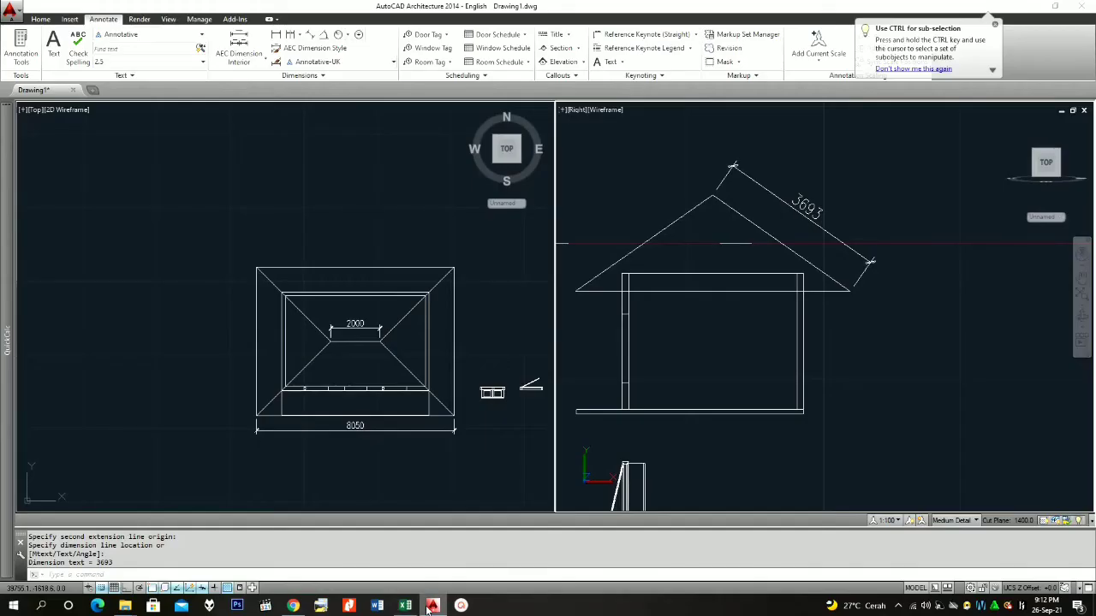
click(405, 606)
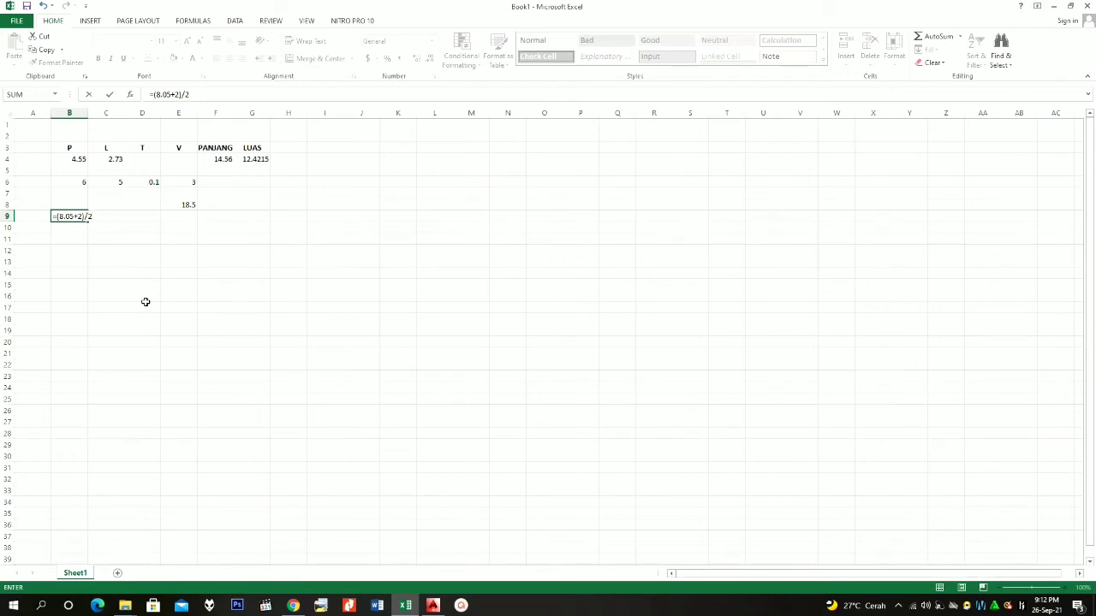
key(Return)
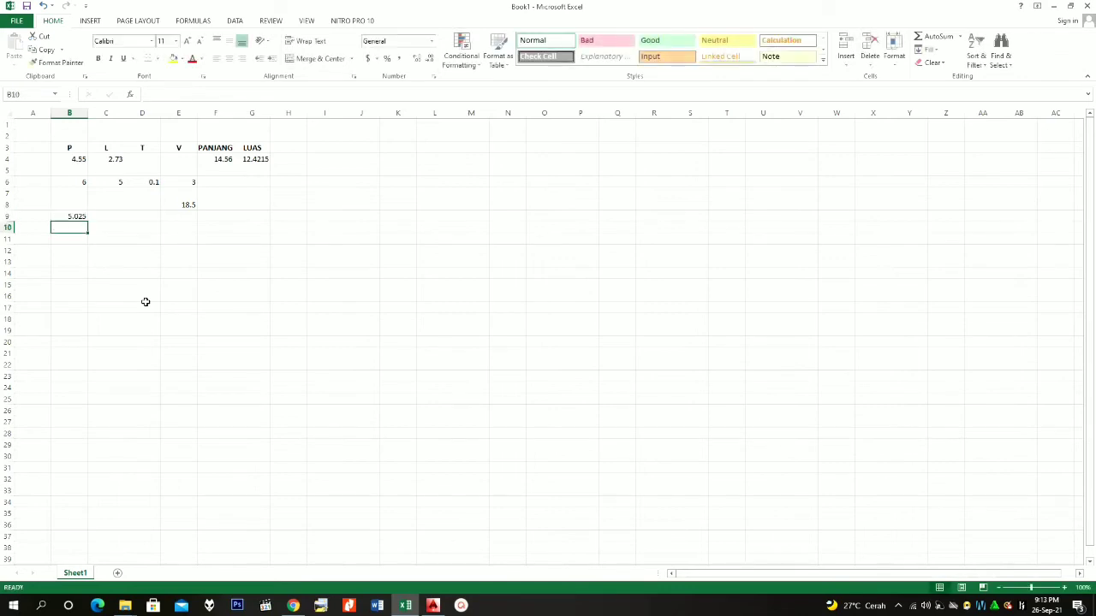
- Check the roof slope dimension in AutoCAD and enter 3.7 as the slope length in Excel cell C9
click(433, 605)
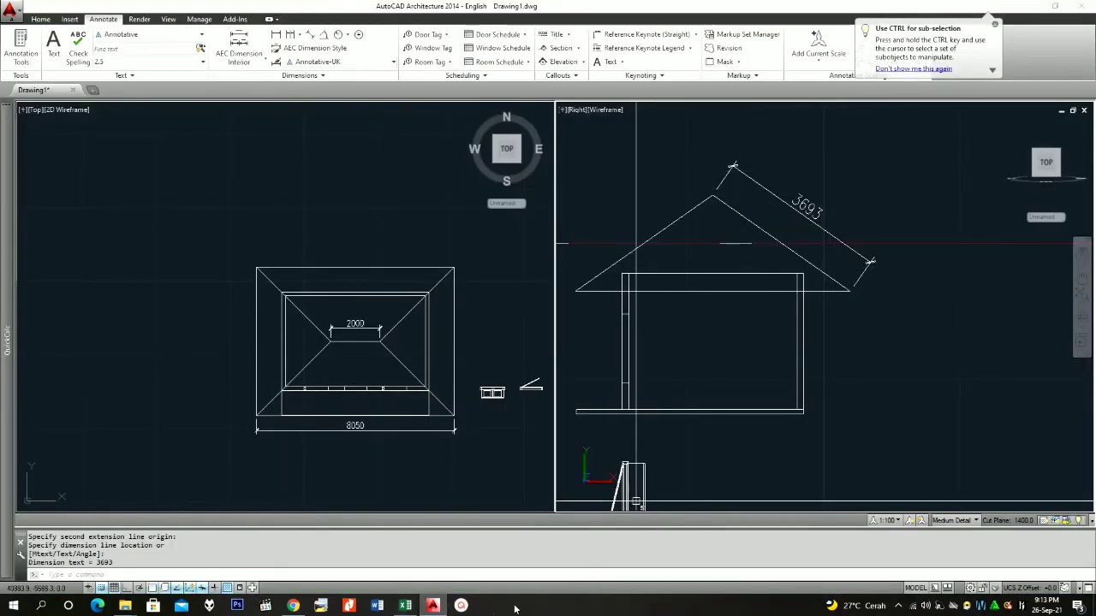
click(433, 605)
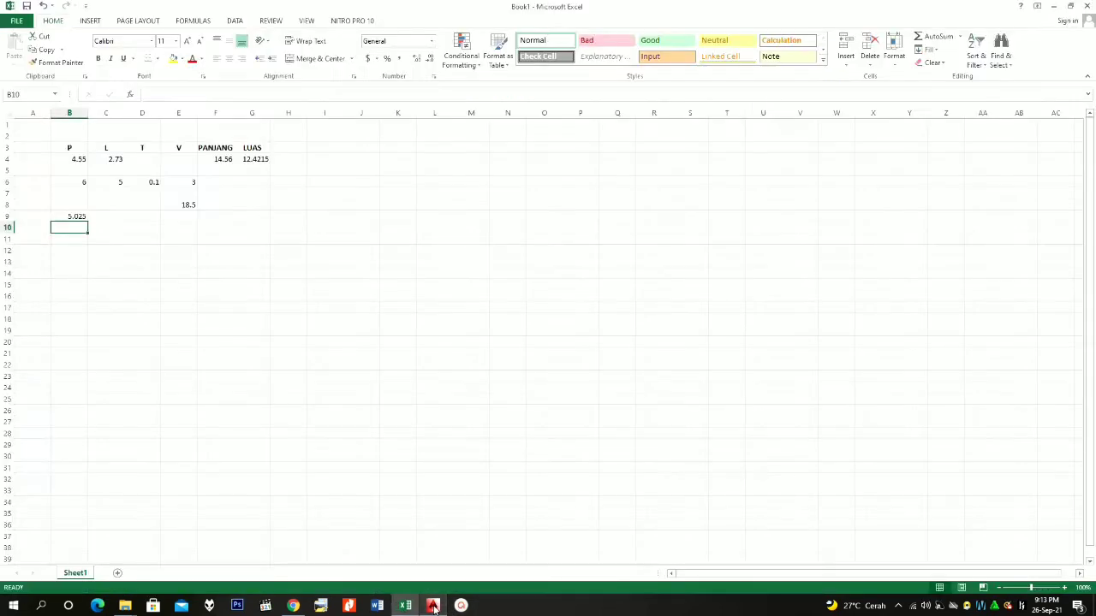
click(120, 218)
text(3.7)
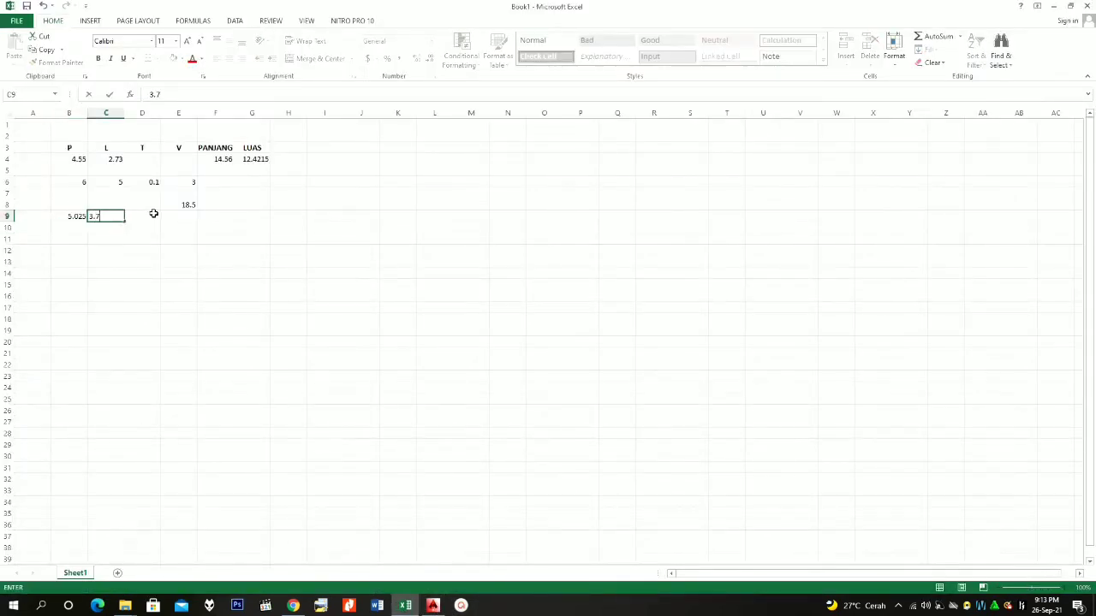
click(153, 213)
- Calculate the roof slope area in cell E9 with =B9*C9, and switch back to AutoCAD
click(181, 216)
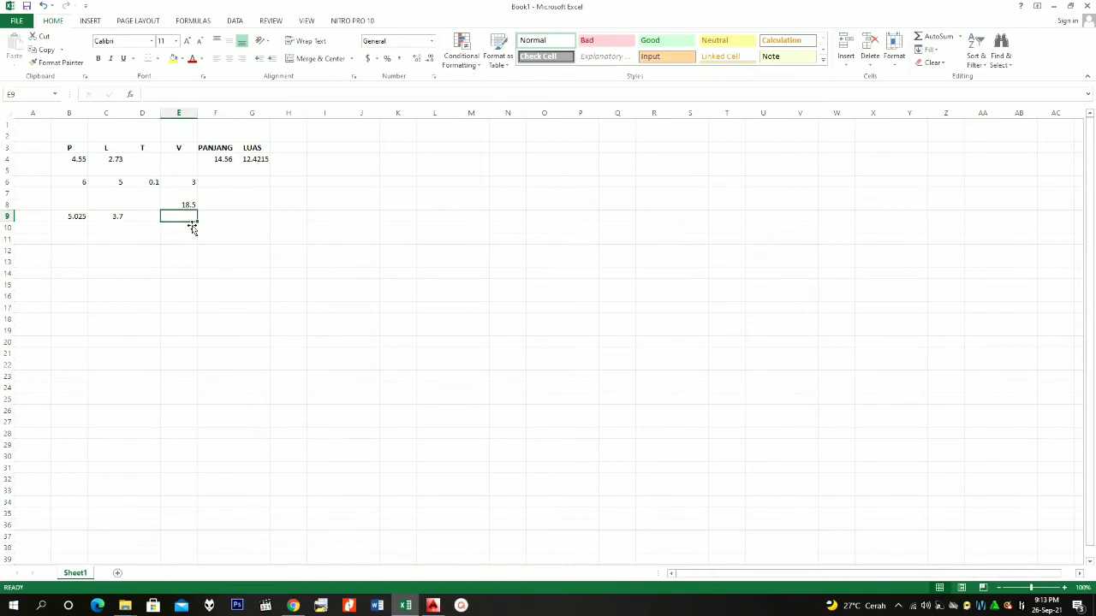
text(=)
click(77, 219)
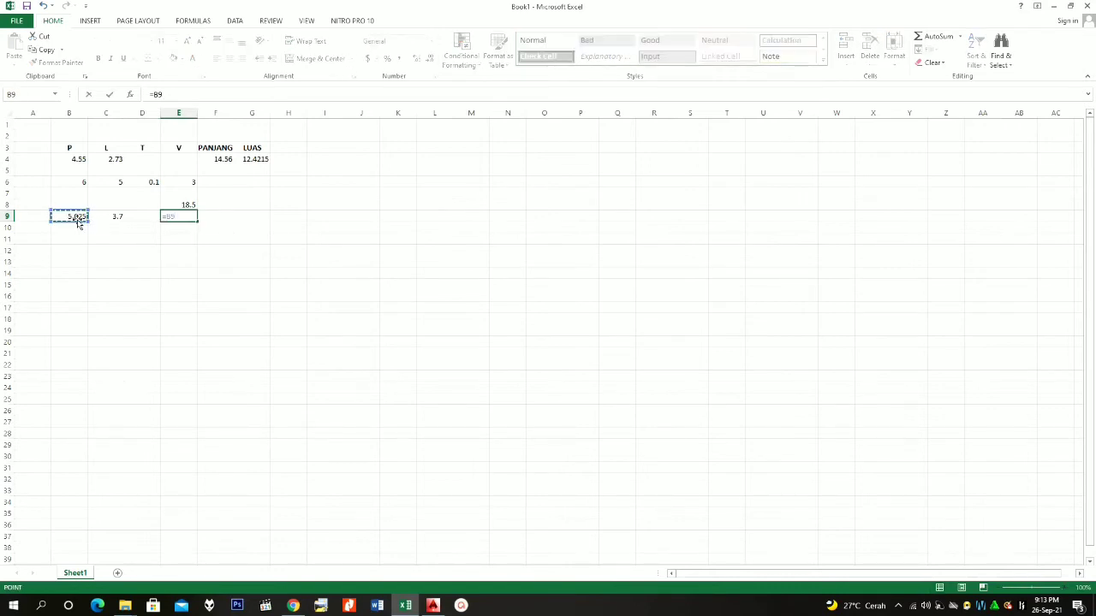
key(Return)
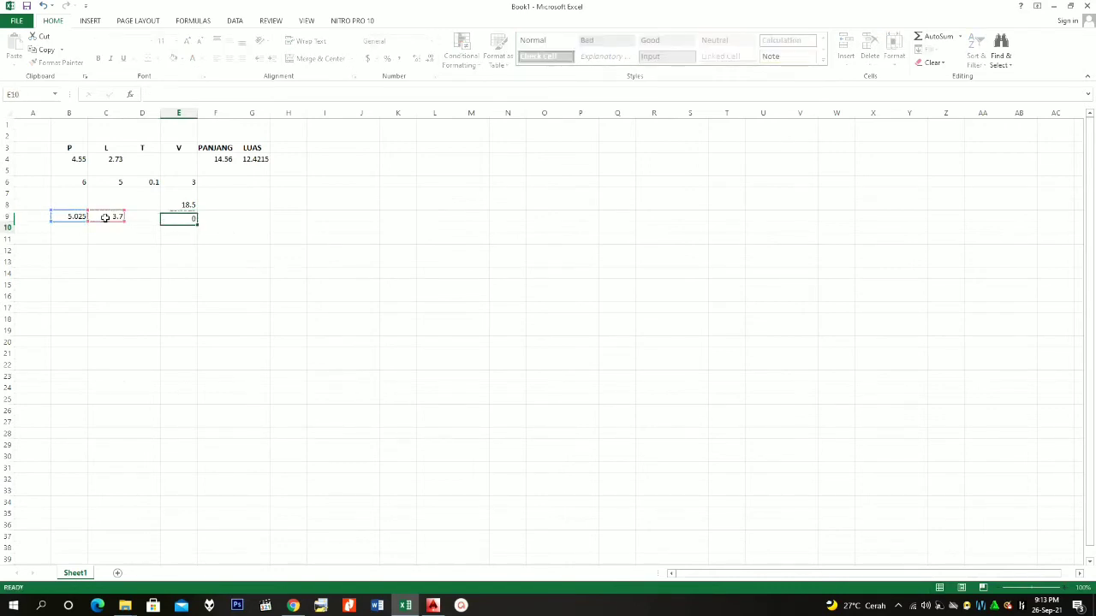
click(189, 218)
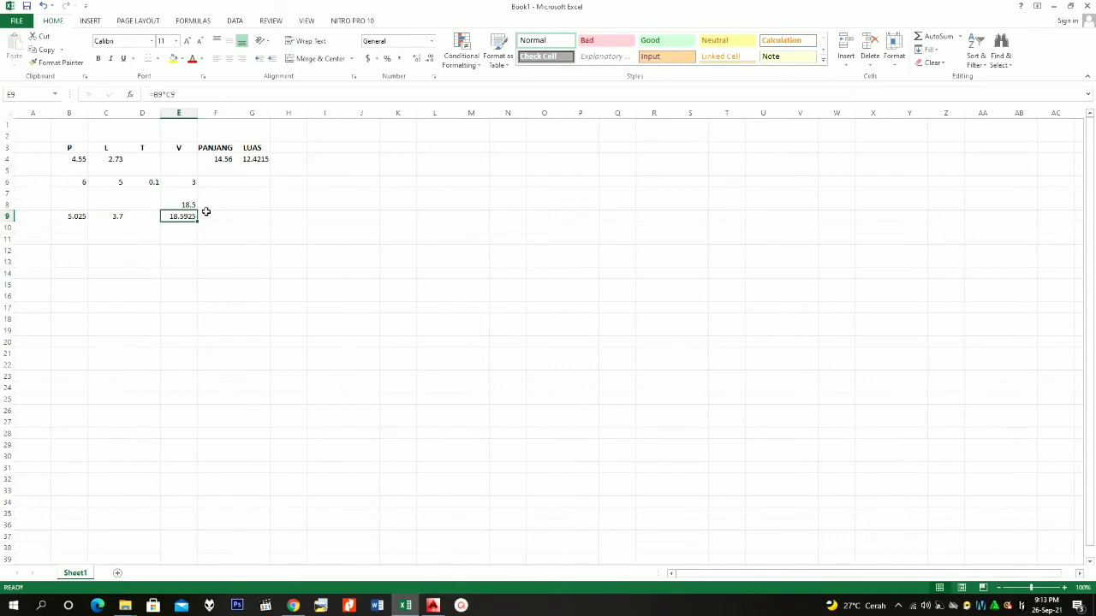
click(434, 605)
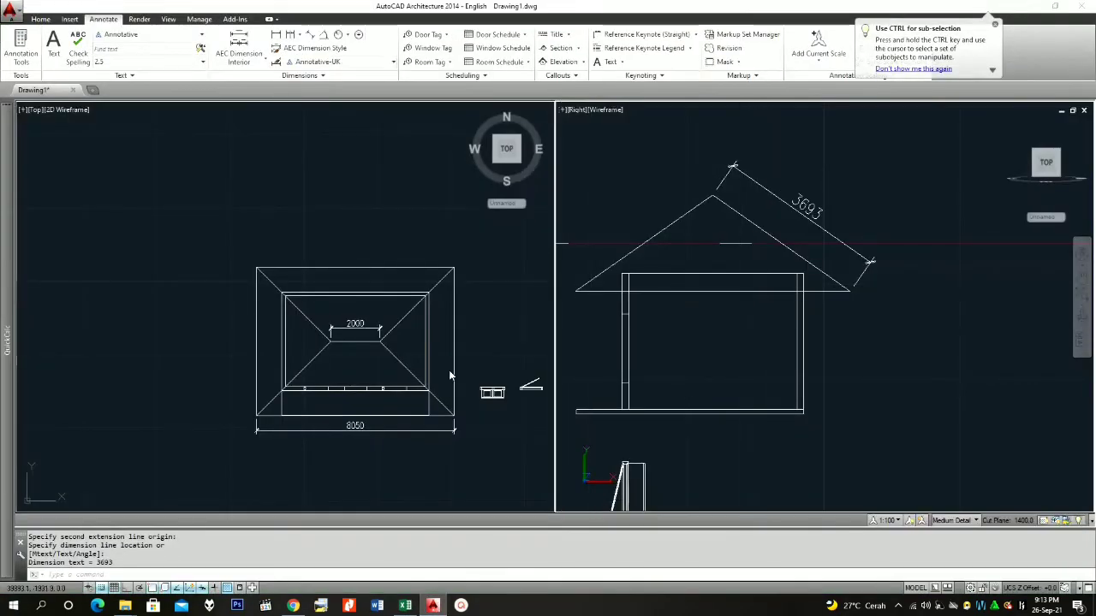
- Erase the roof slope dimension and return the viewport from the Right view to SW Isometric
click(786, 198)
click(766, 207)
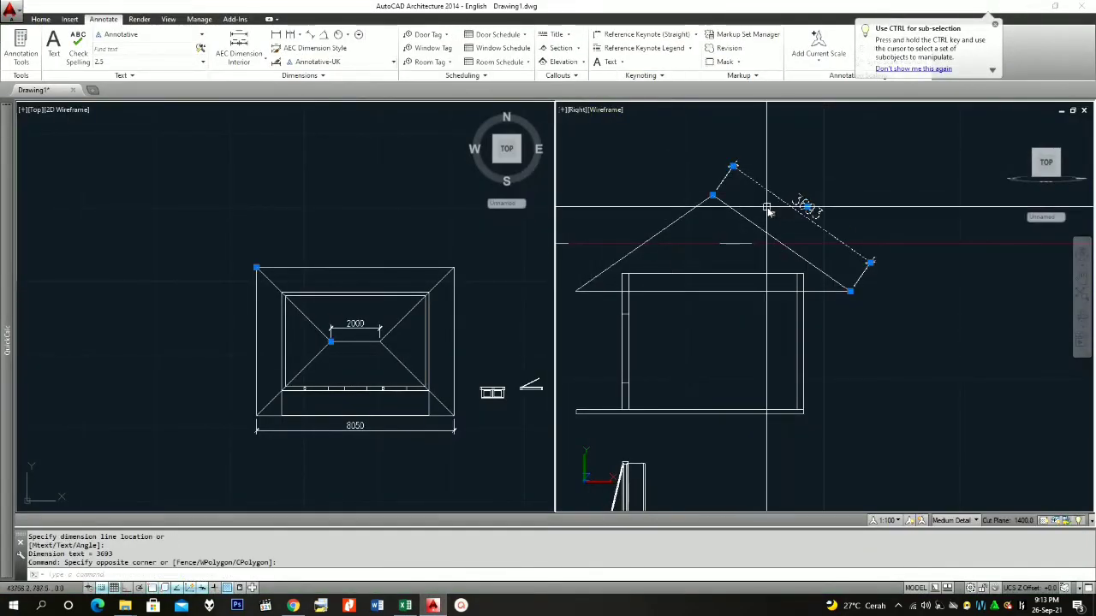
text(e)
key(Return)
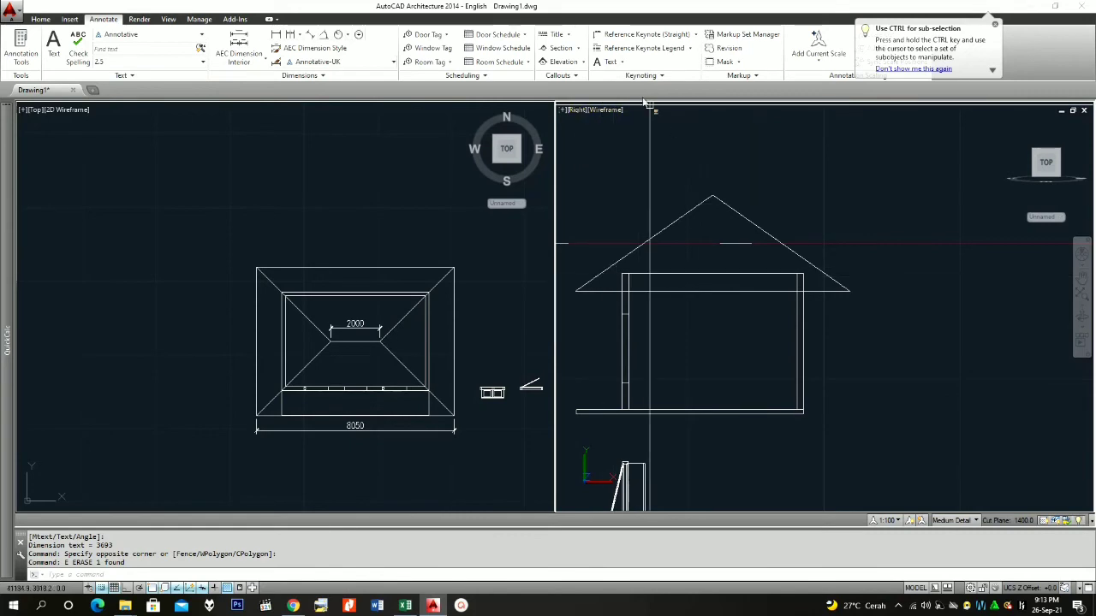
click(583, 110)
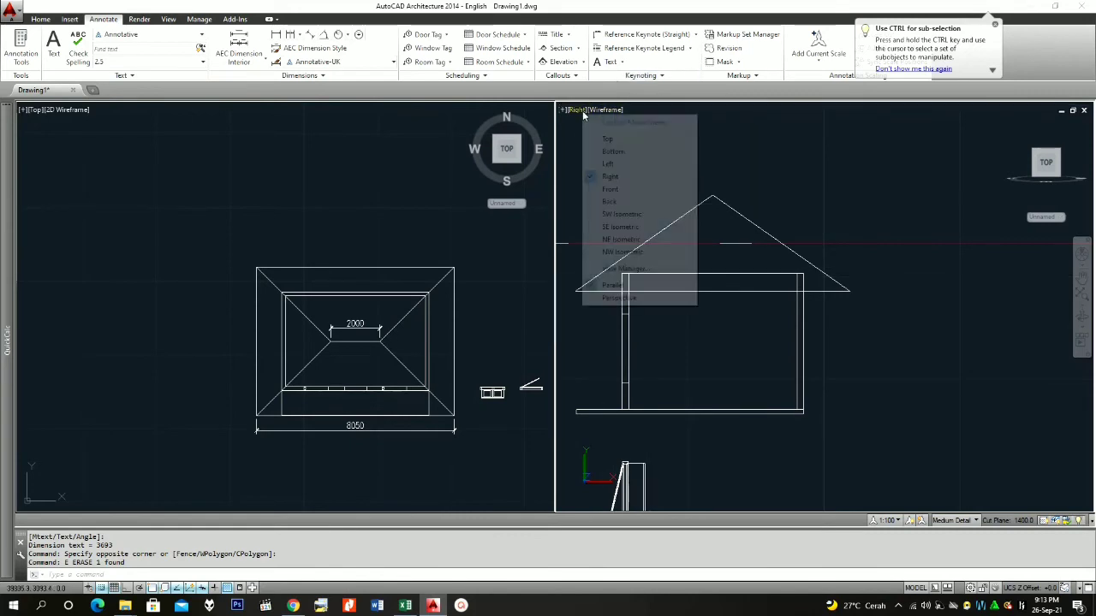
click(620, 214)
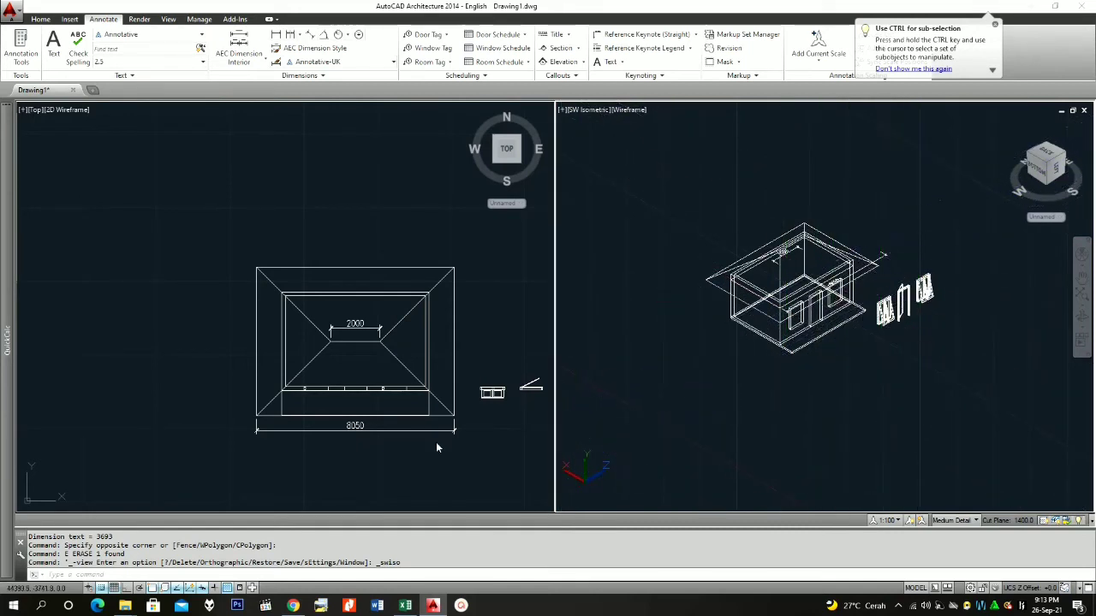
- Erase the eave and ridge length dimensions in the plan viewport
click(362, 441)
click(362, 430)
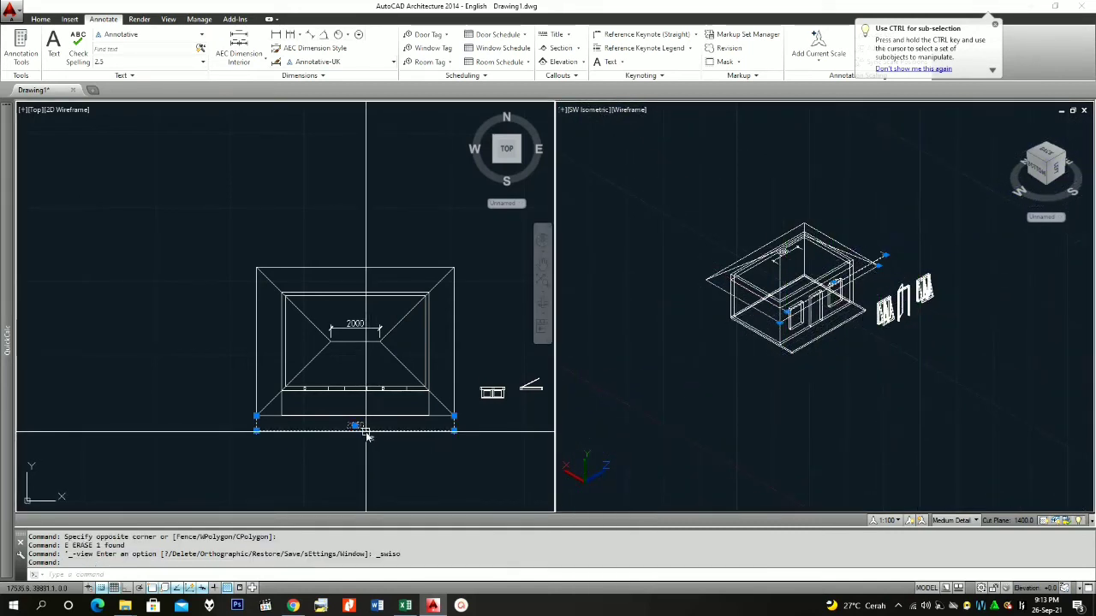
click(372, 329)
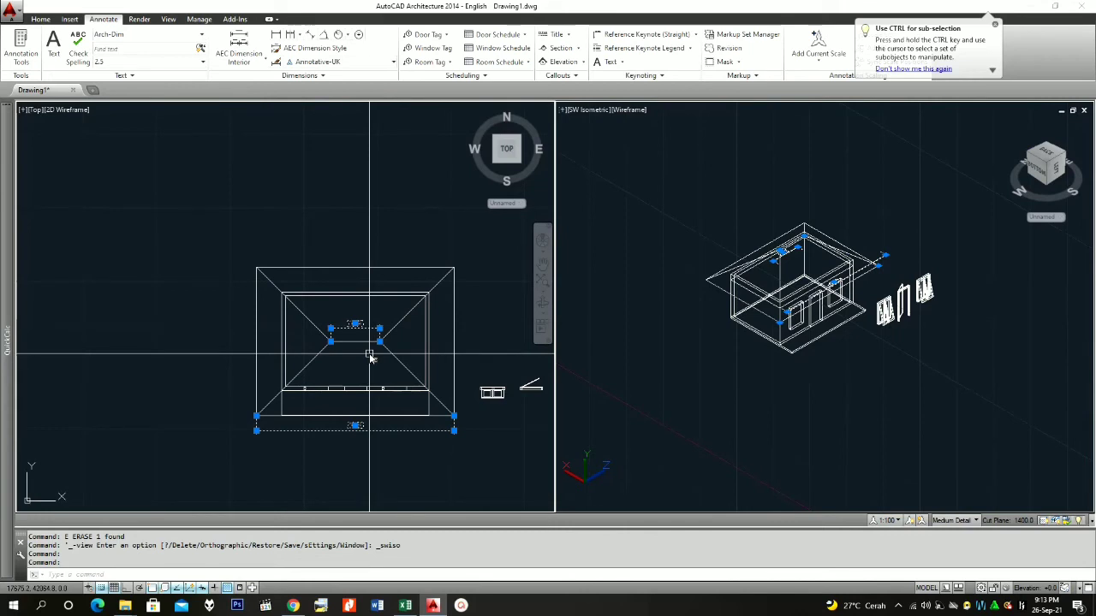
text(E)
key(Return)
- Try to add a linear dimension for the front wall's height at its corner in the isometric viewport
click(933, 356)
scroll(980, 328, up, 2)
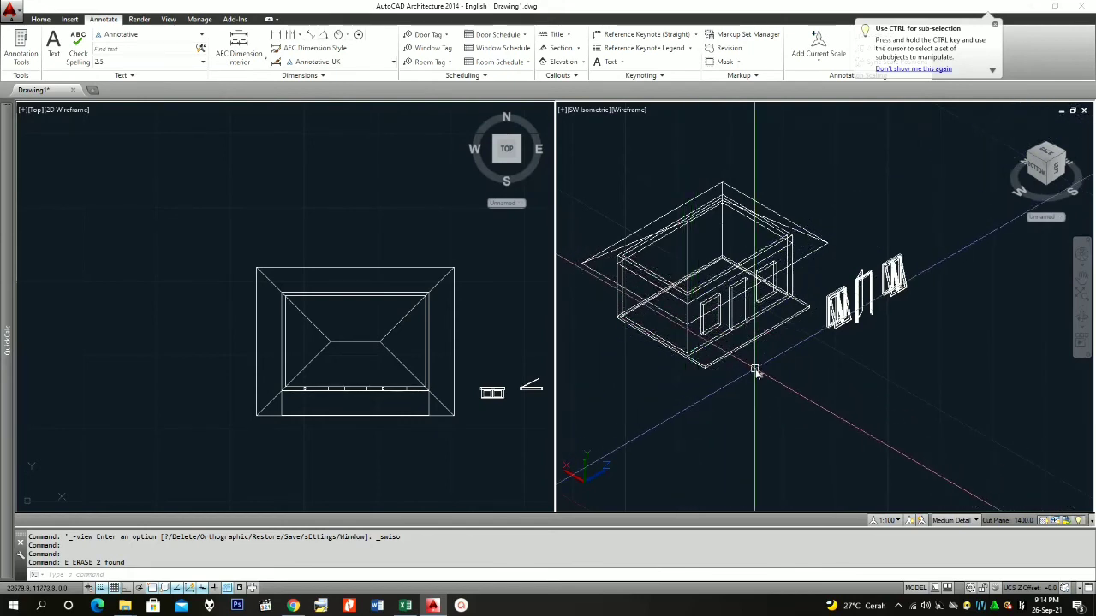
click(276, 36)
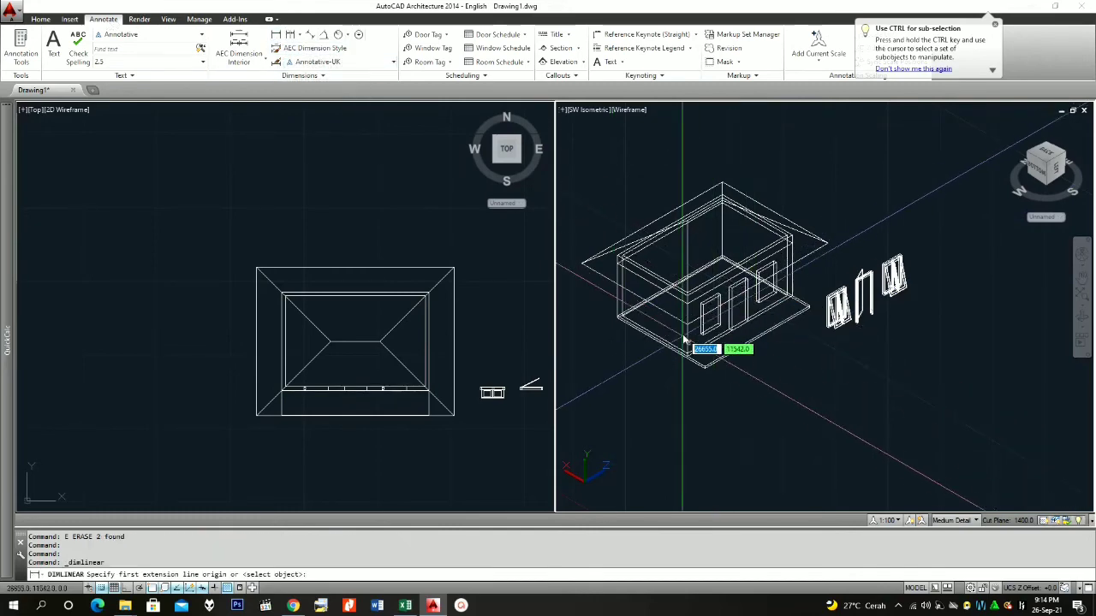
scroll(682, 356, up, 5)
click(693, 370)
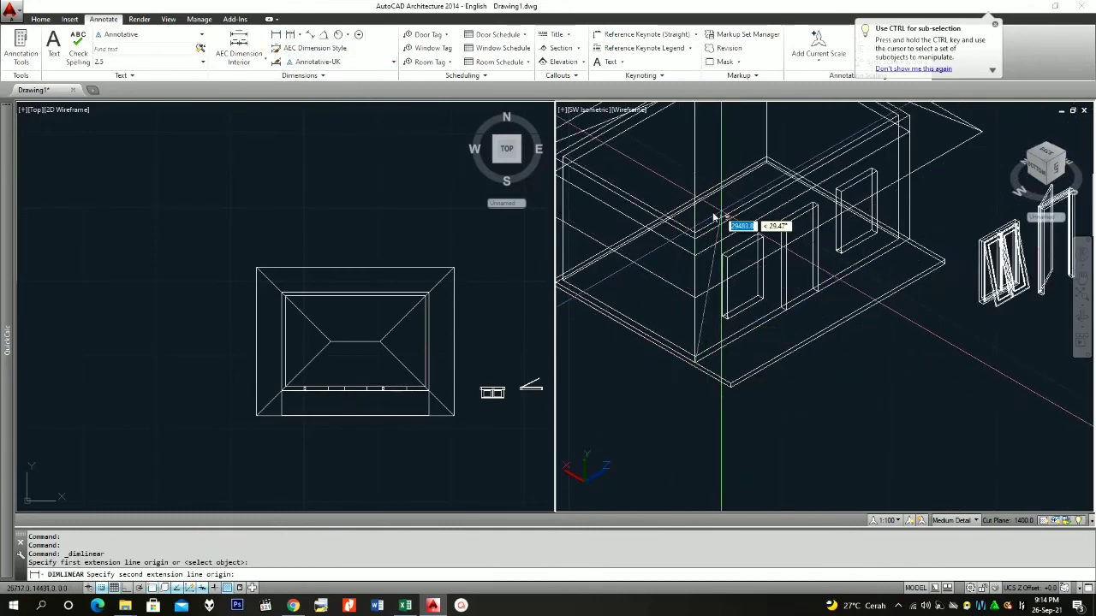
click(668, 318)
scroll(666, 323, down, 4)
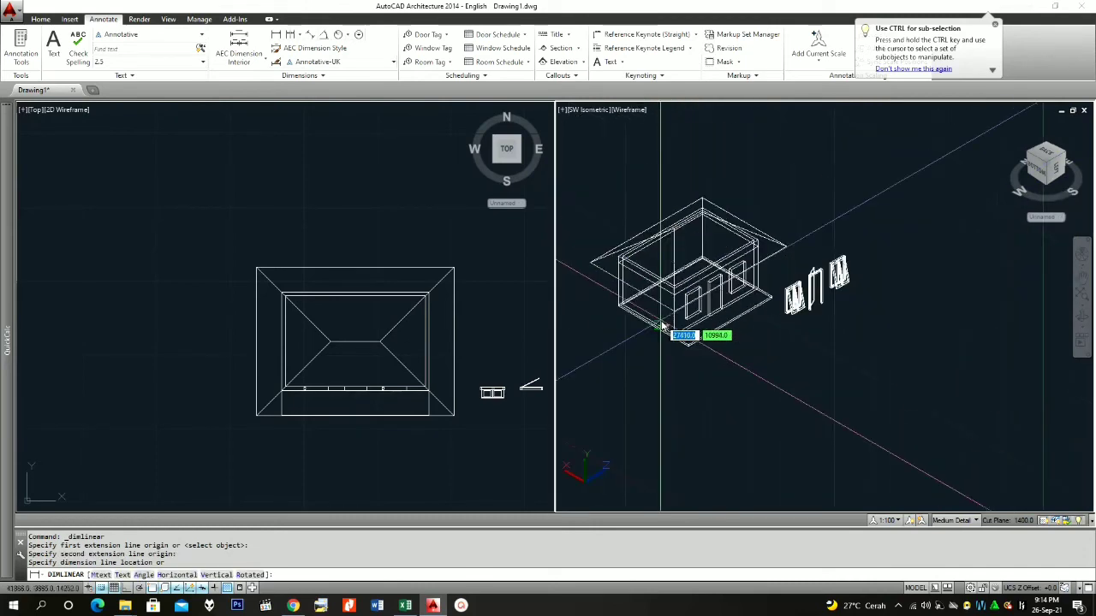
scroll(675, 238, down, 5)
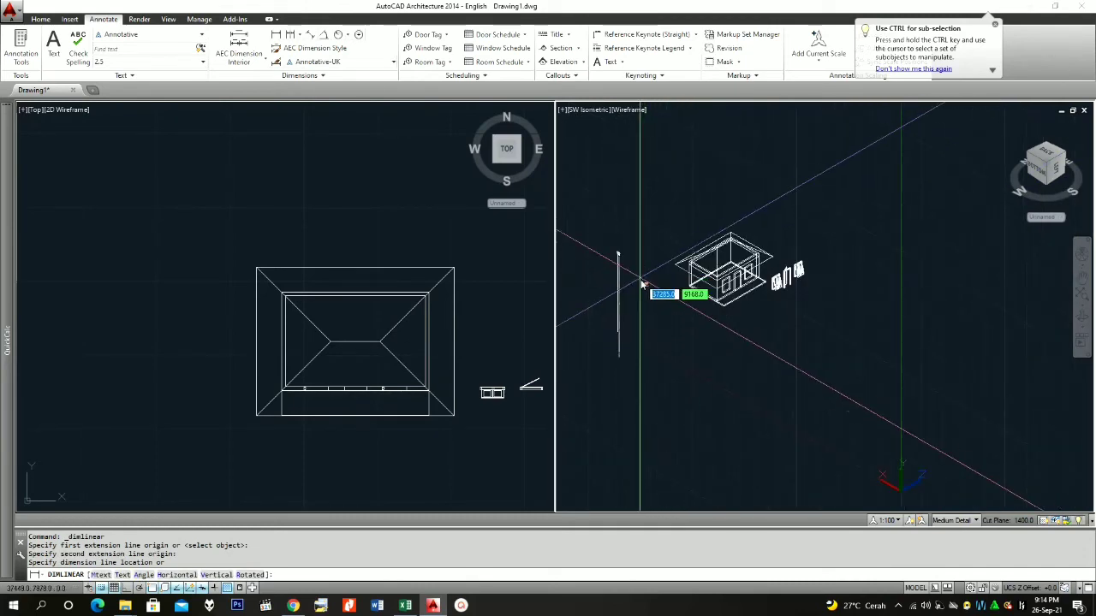
click(617, 263)
scroll(623, 281, up, 3)
scroll(625, 275, down, 1)
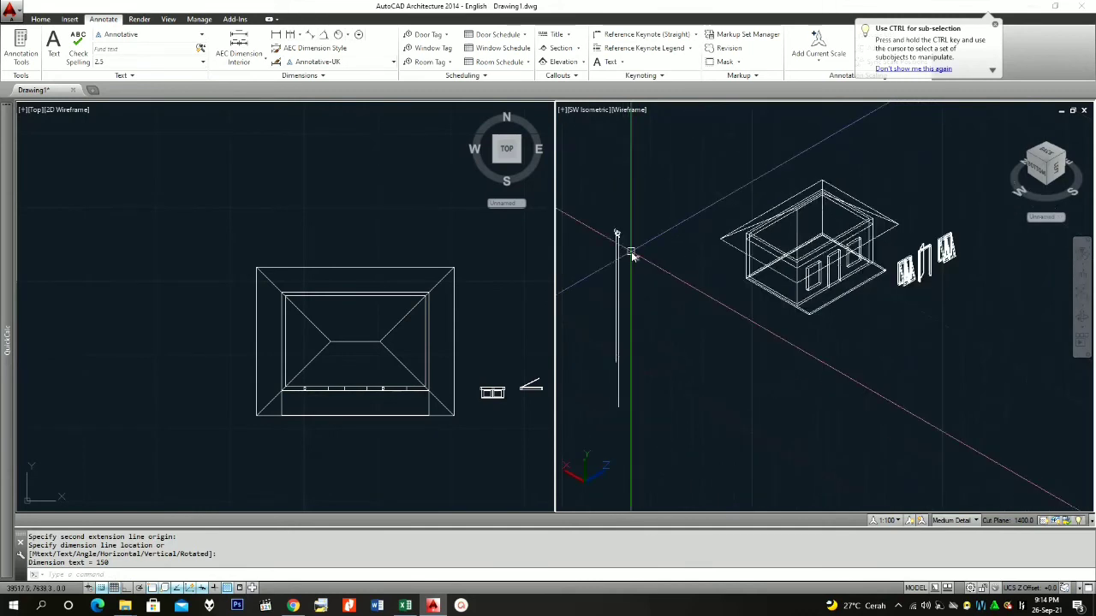
- Erase the misplaced linear dimension lying away from the house
click(641, 268)
click(611, 247)
text(e)
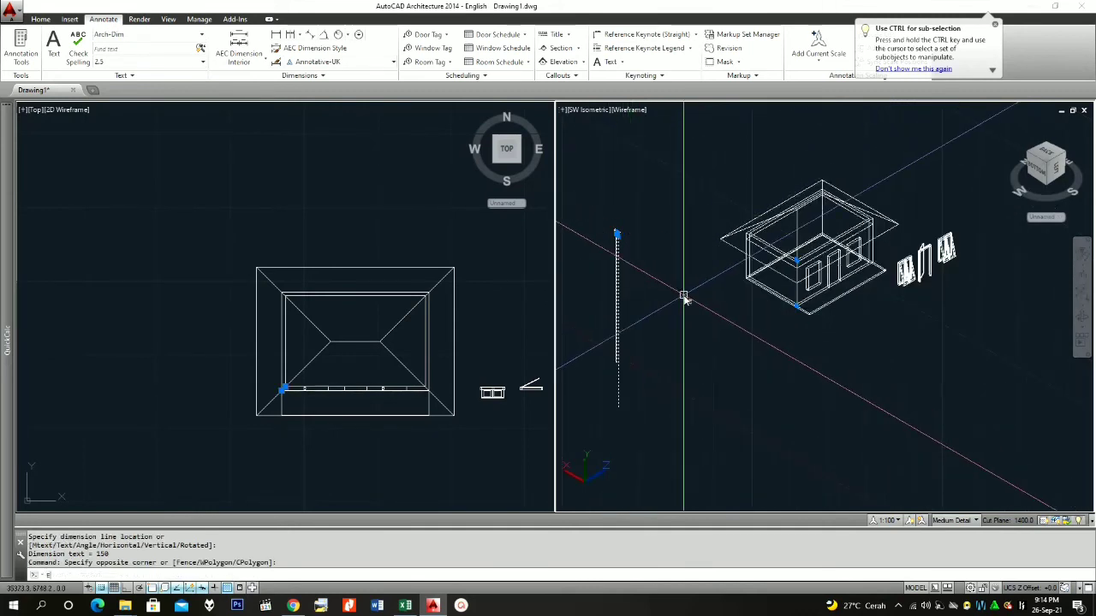
key(Return)
- Align the UCS to the outer face of the front wall using the Face option and accept the orientation
scroll(841, 277, up, 3)
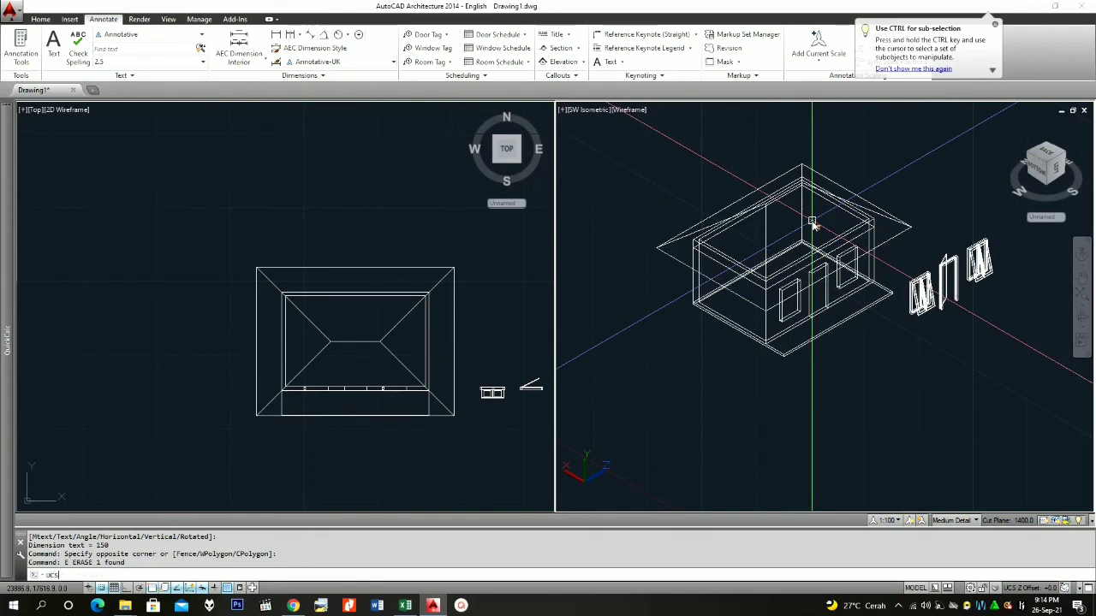
text(ucs)
key(Return)
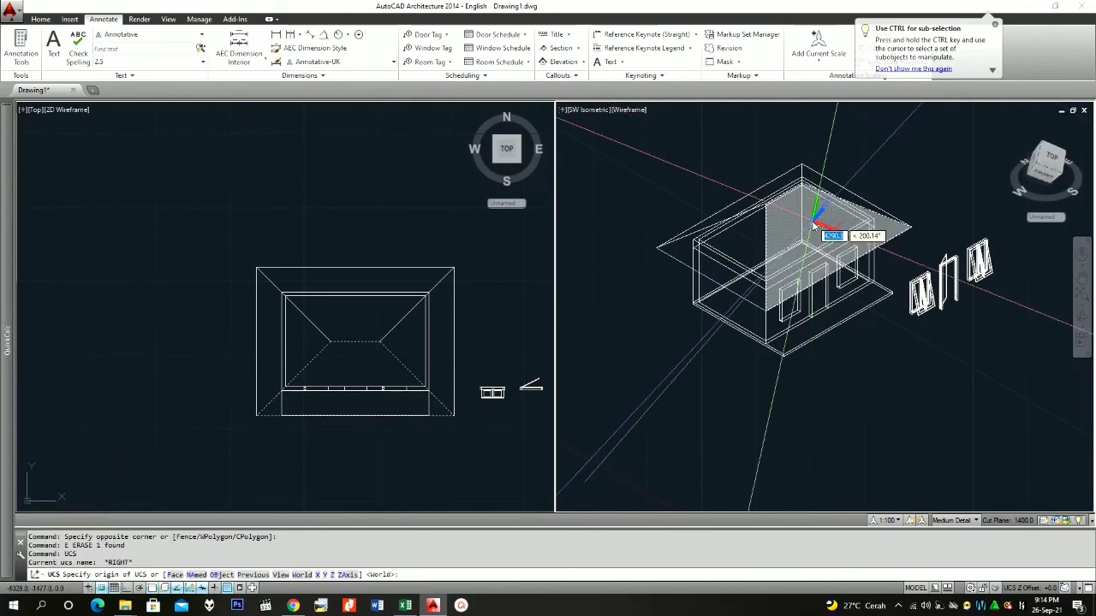
text(f)
key(Return)
scroll(768, 349, up, 2)
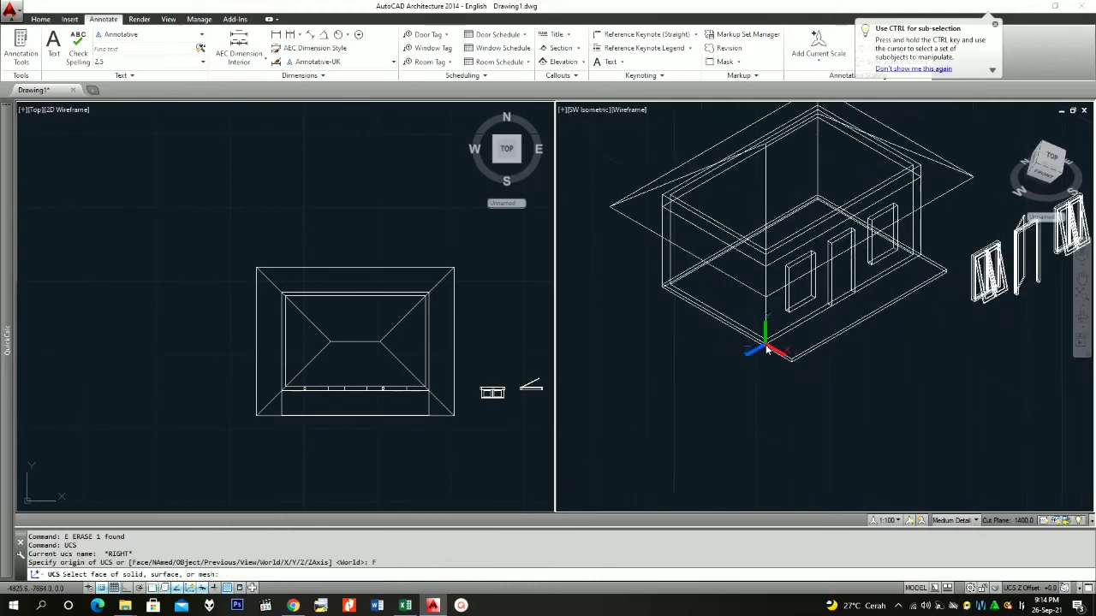
scroll(768, 350, up, 2)
click(780, 315)
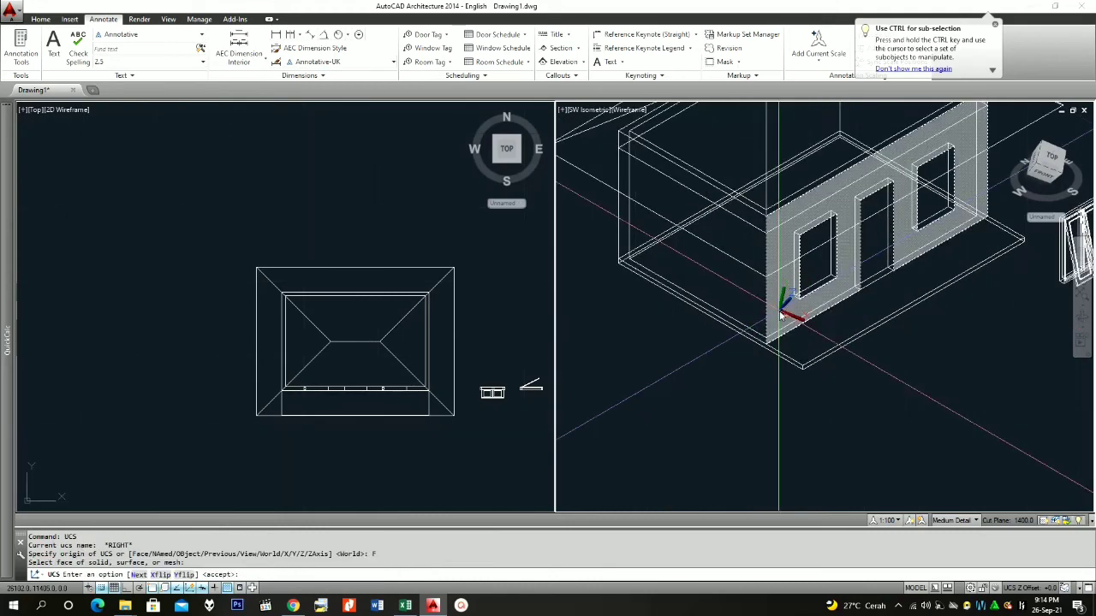
key(Return)
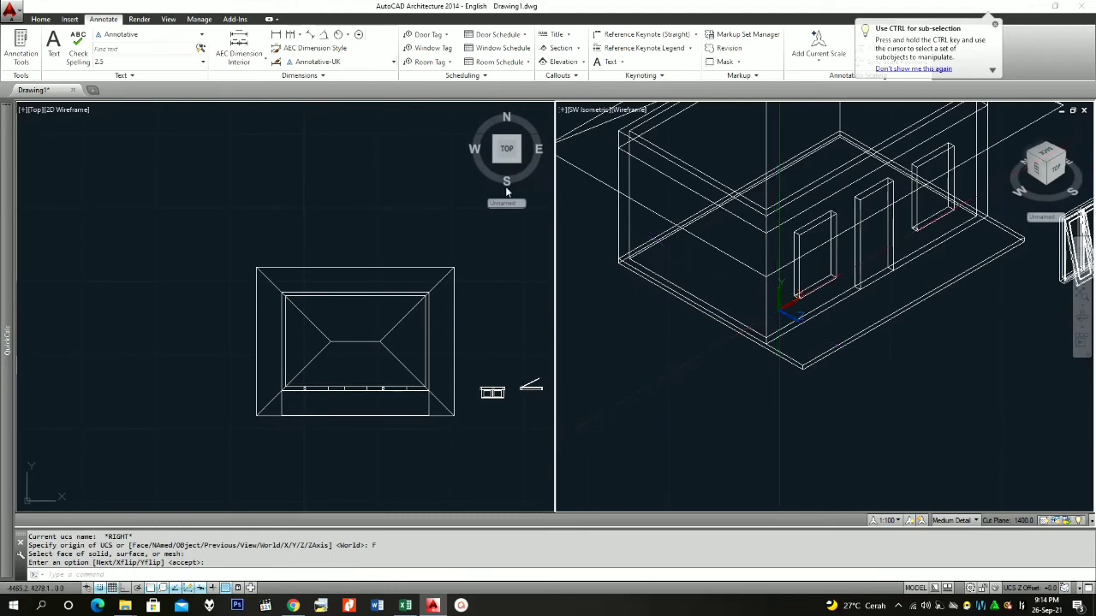
- Add a vertical linear dimension for the front wall's height, placed just outside the wall's corner
click(278, 40)
scroll(768, 360, up, 3)
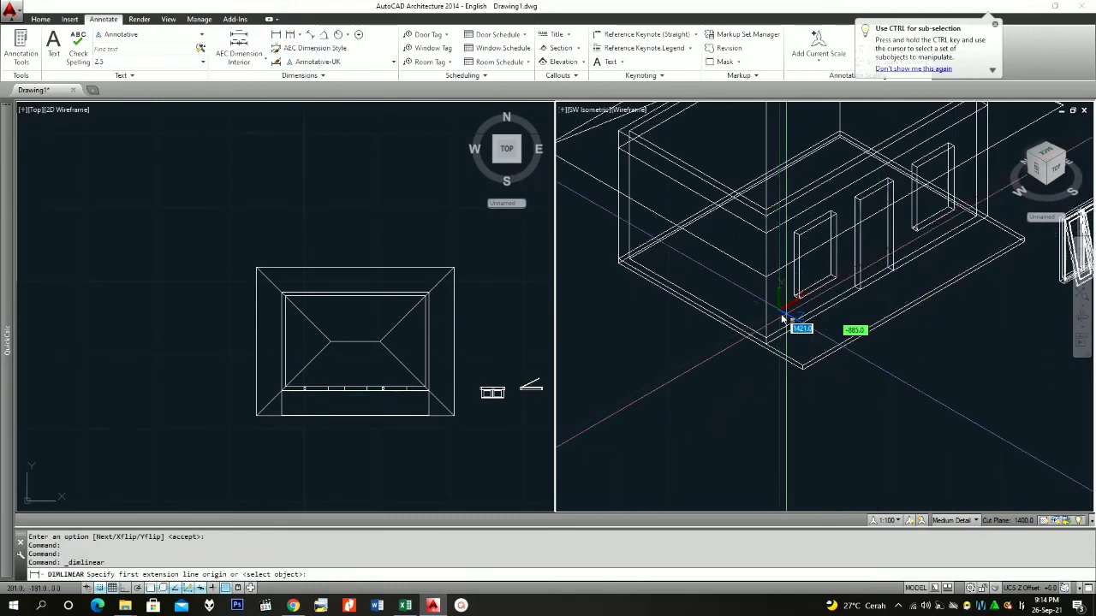
click(768, 359)
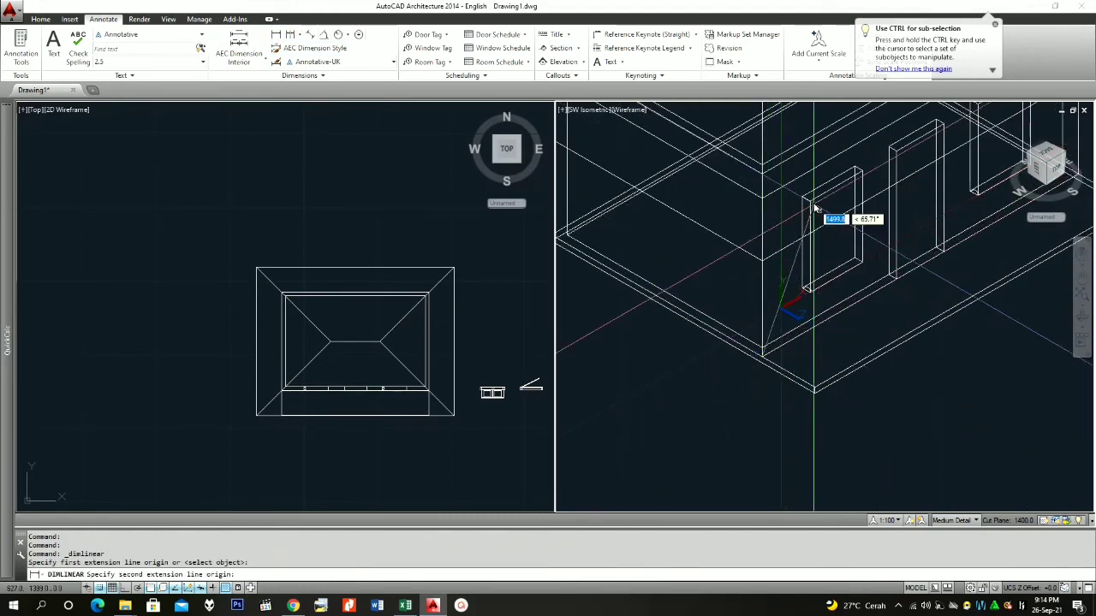
click(765, 175)
scroll(753, 214, down, 3)
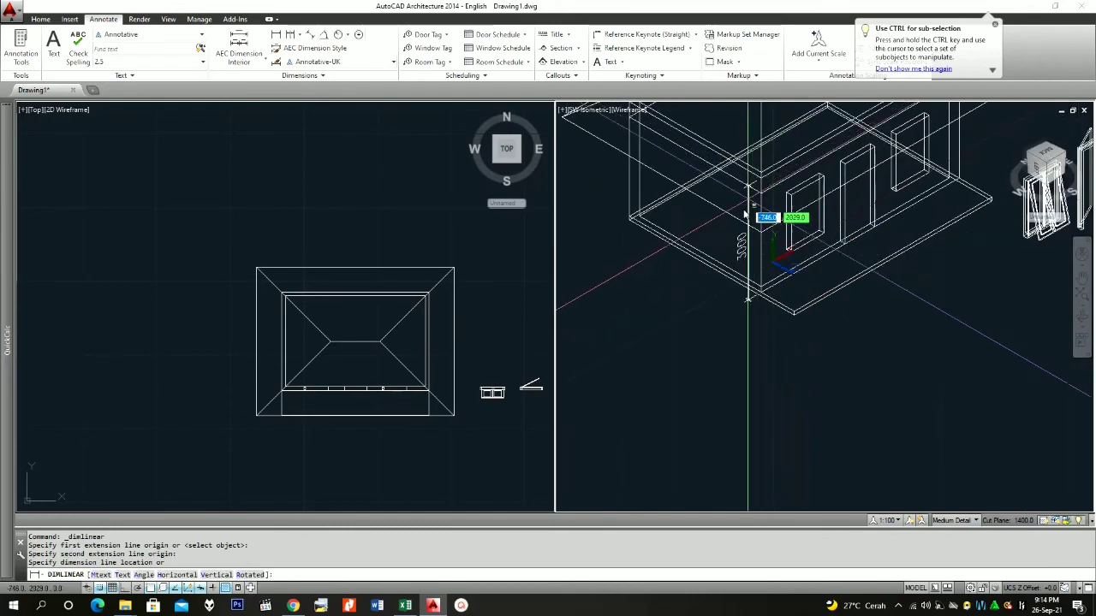
click(726, 256)
scroll(726, 288, down, 3)
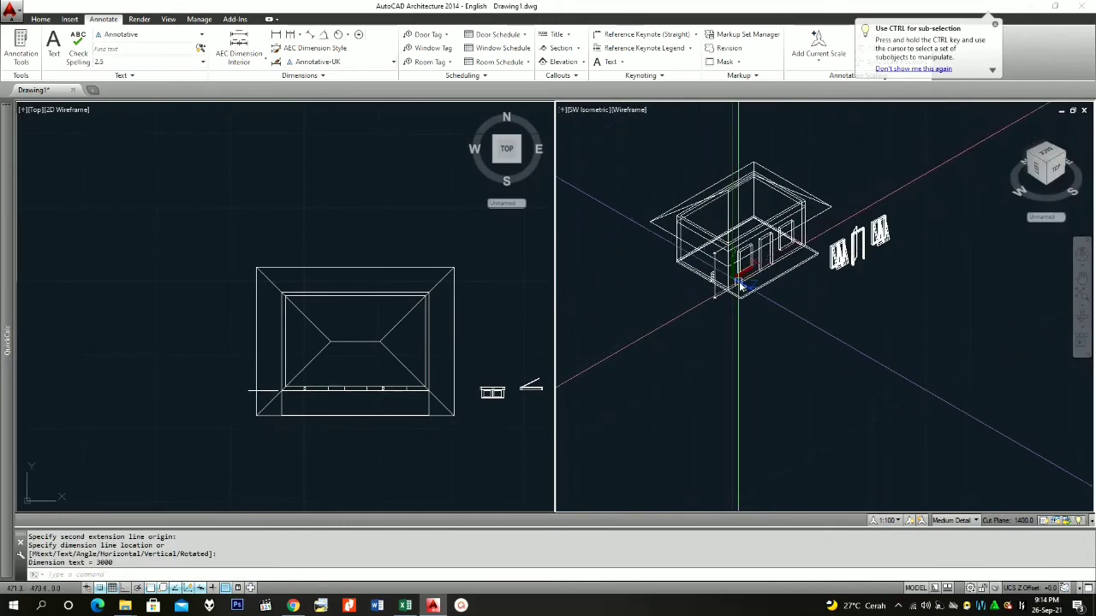
scroll(732, 325, up, 3)
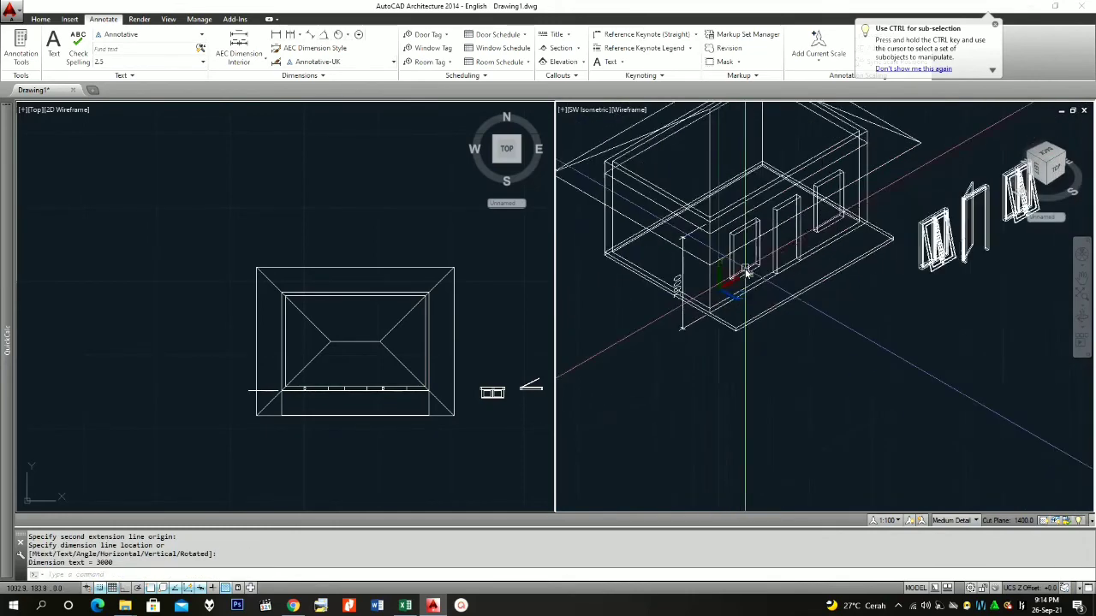
- Check the wall height dimension in the Front view, and return the viewport to SW Isometric
click(588, 112)
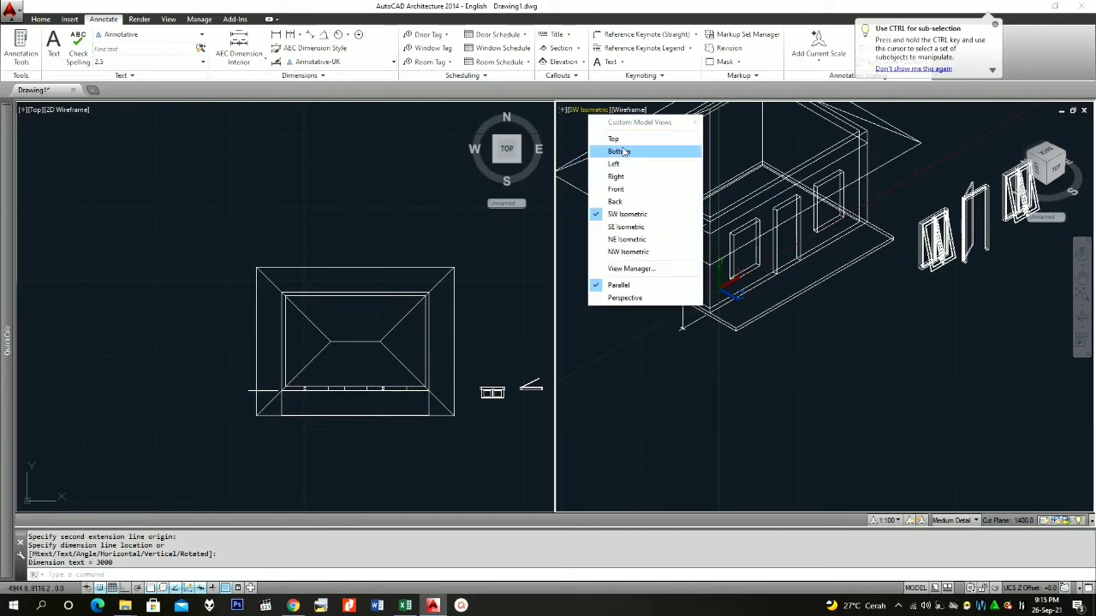
click(628, 189)
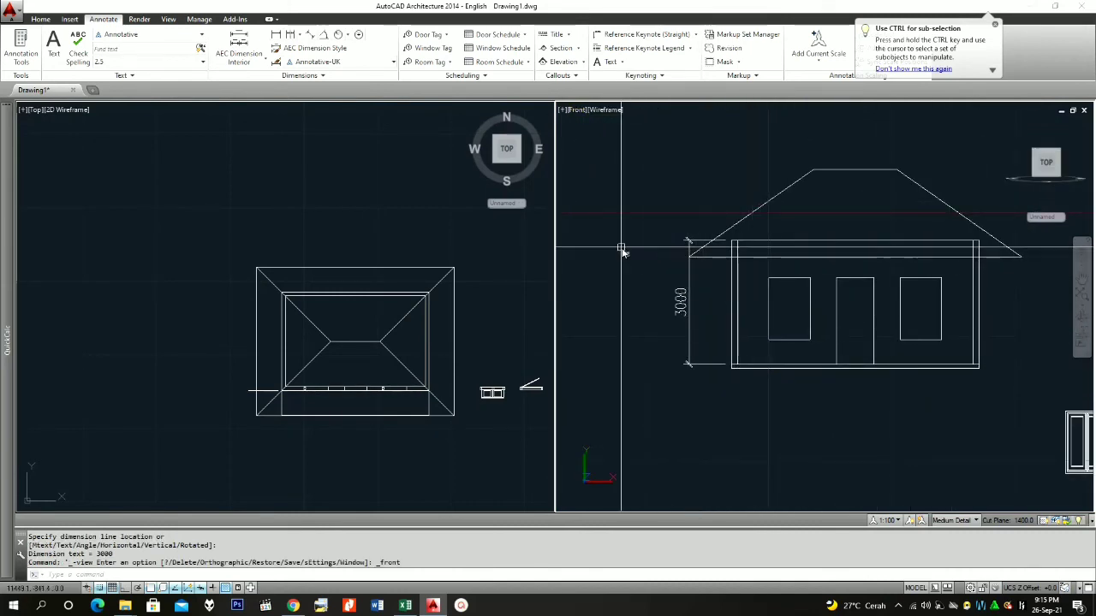
click(583, 111)
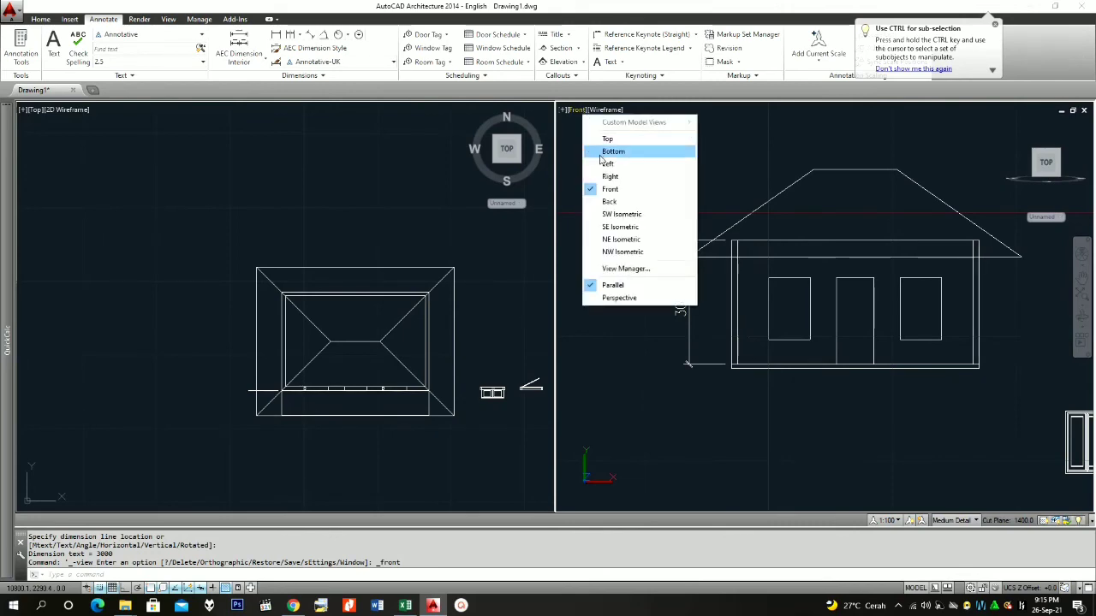
click(622, 214)
scroll(917, 364, up, 5)
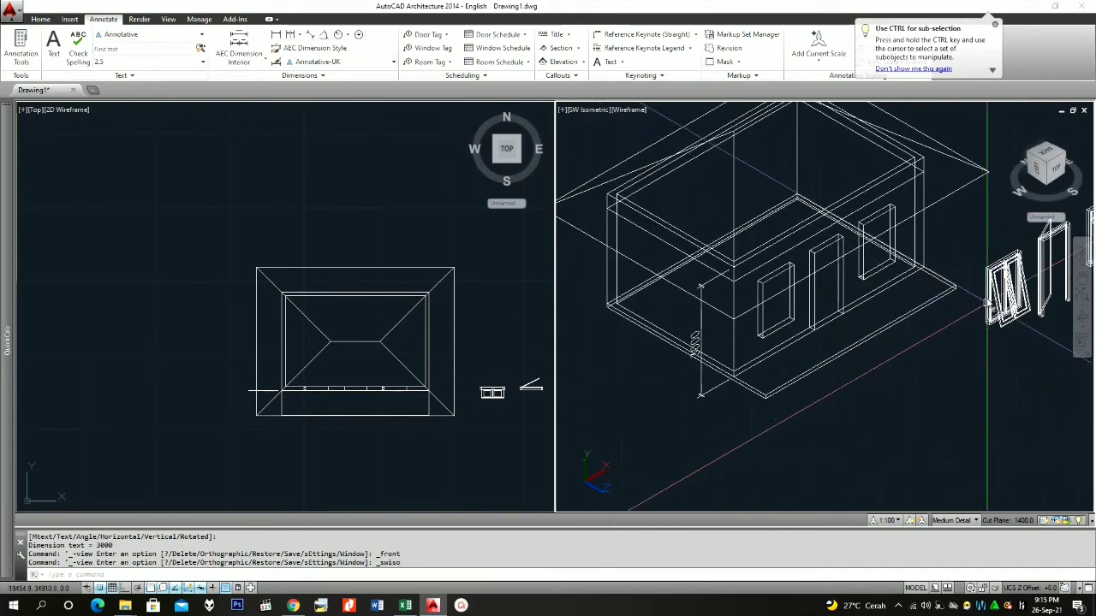
scroll(745, 363, down, 2)
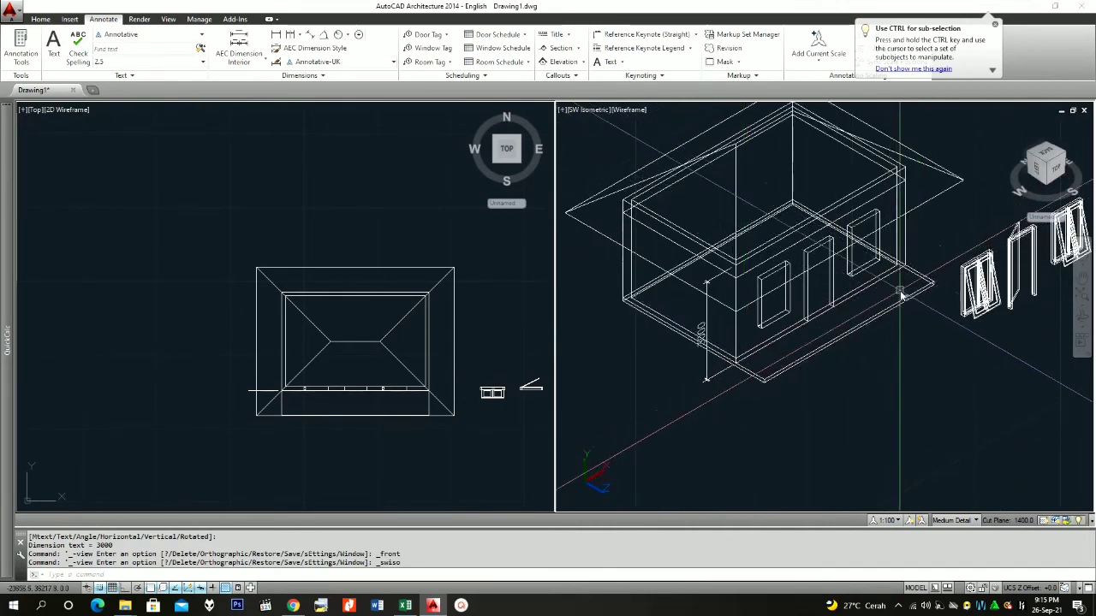
click(276, 34)
scroll(754, 377, up, 2)
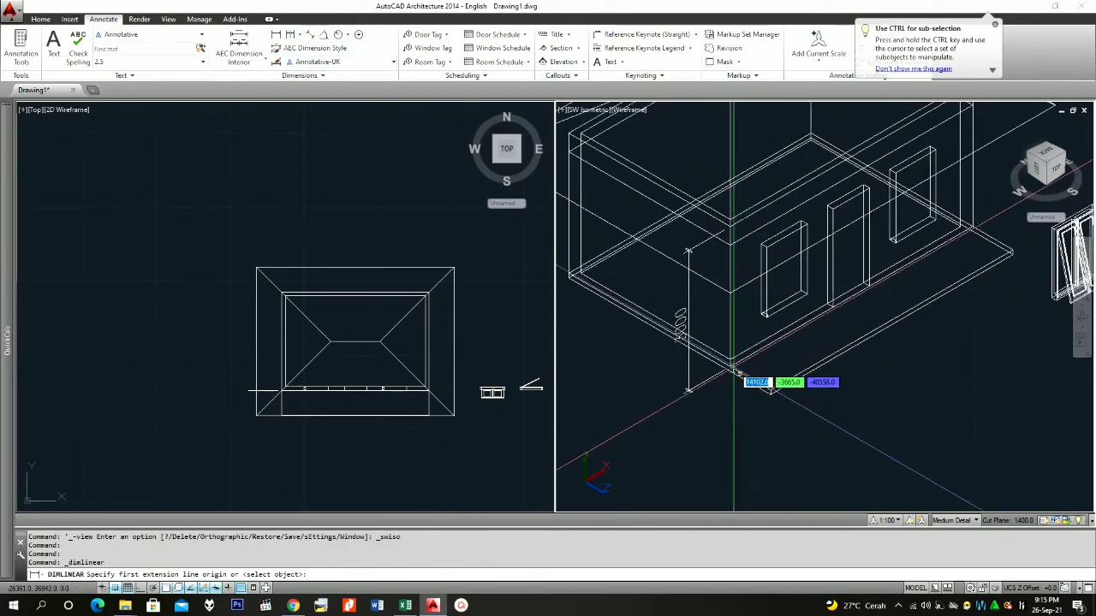
click(738, 374)
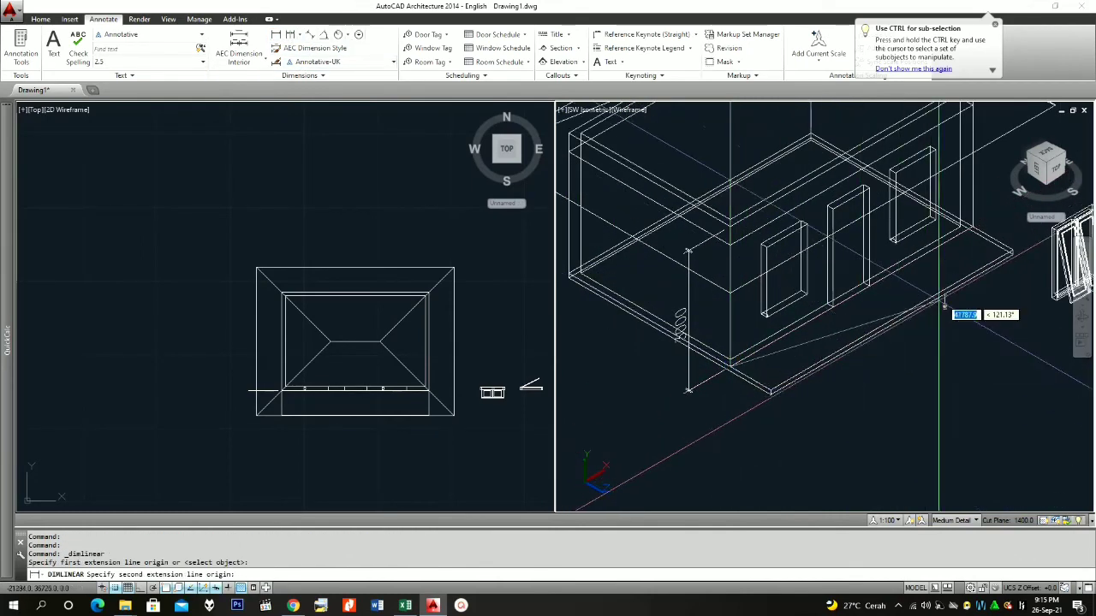
click(984, 237)
scroll(914, 323, down, 3)
scroll(899, 313, down, 5)
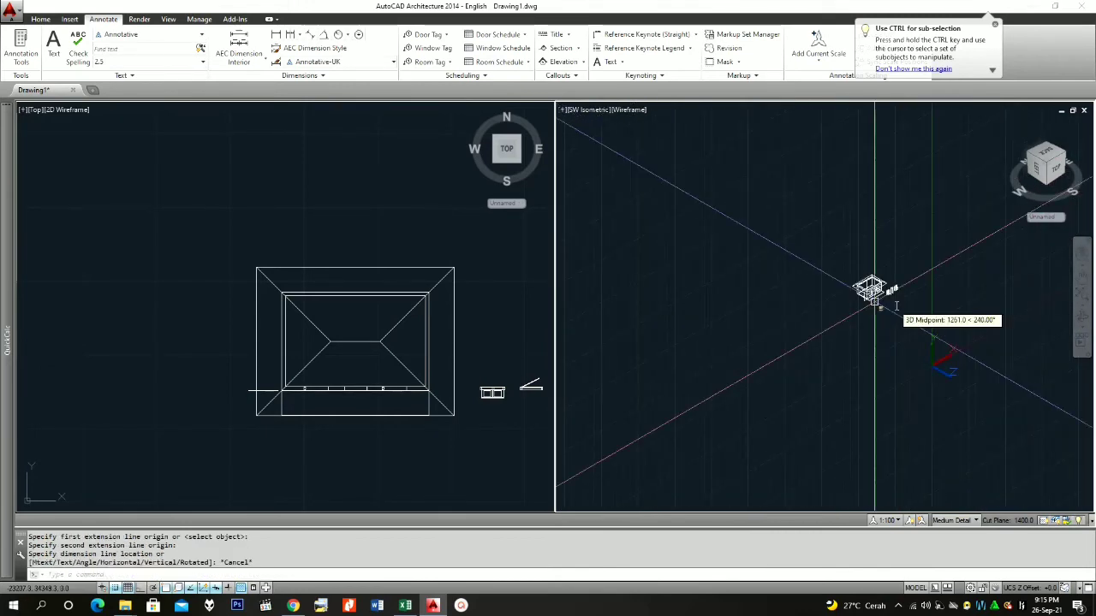
key(Escape)
- Realign the UCS to the outer face of the front wall using the Face option and accept the orientation
scroll(895, 299, up, 10)
scroll(781, 306, up, 3)
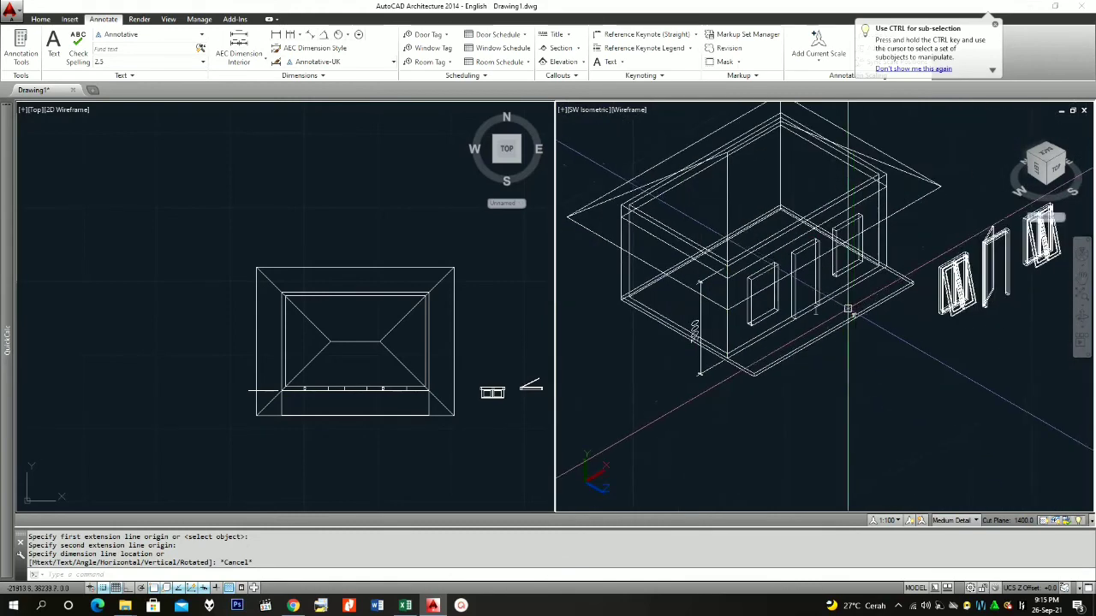
text(u)
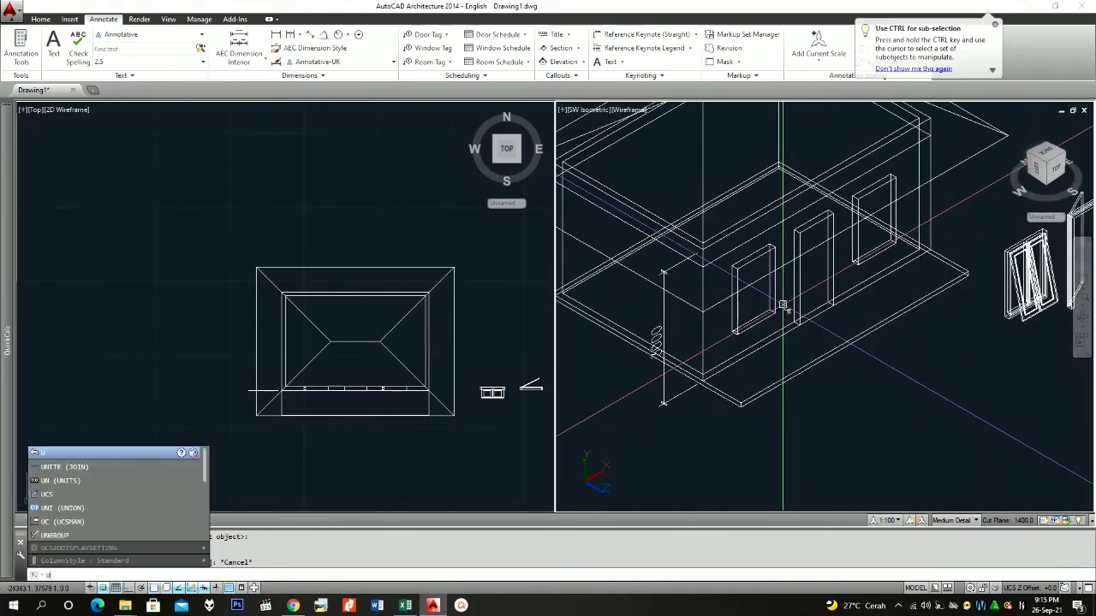
text(cs)
key(Return)
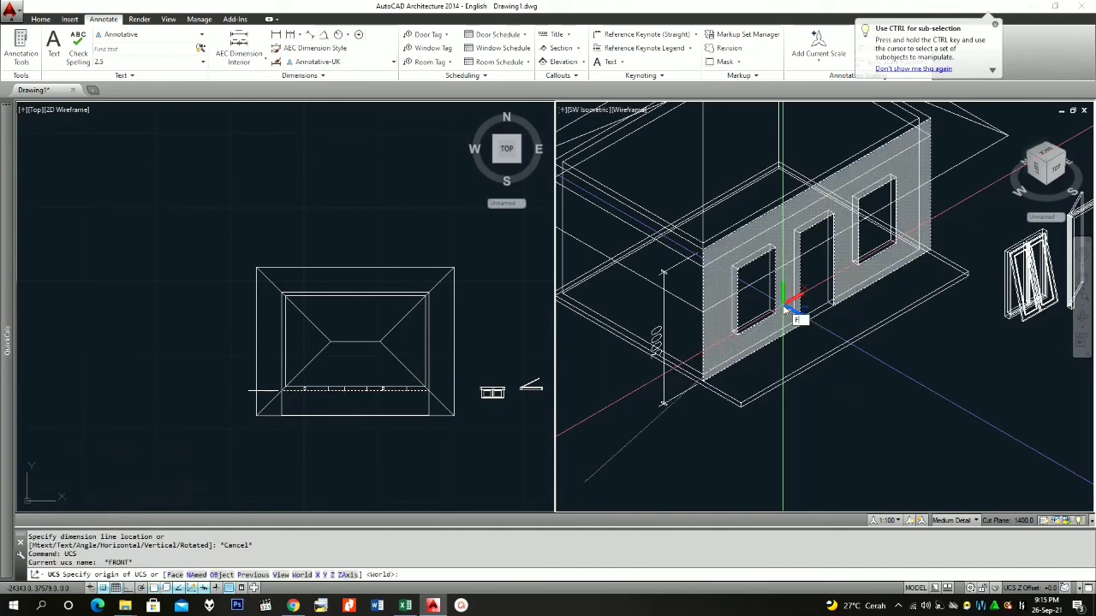
text(F)
key(Return)
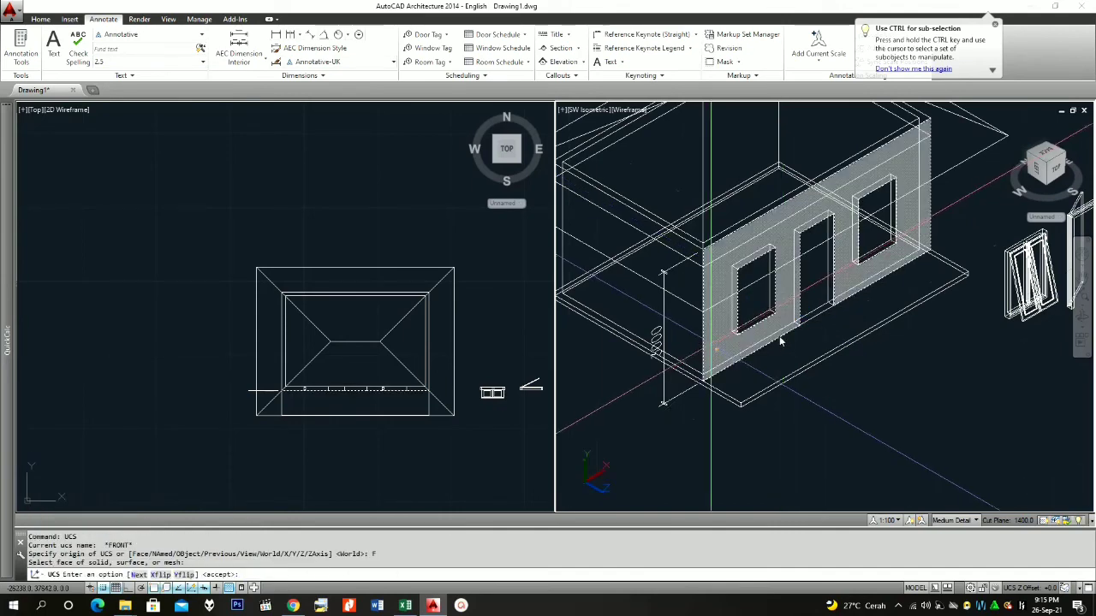
click(775, 338)
- Add a linear dimension for the front wall's length between its two bottom corners, placed below the floor slab edge
click(275, 34)
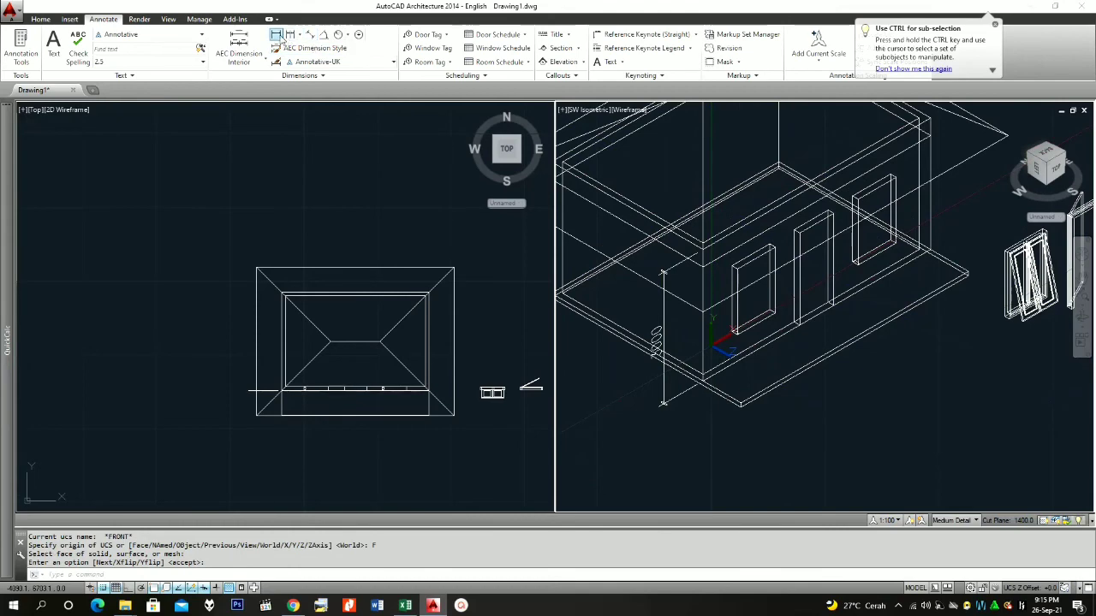
click(704, 385)
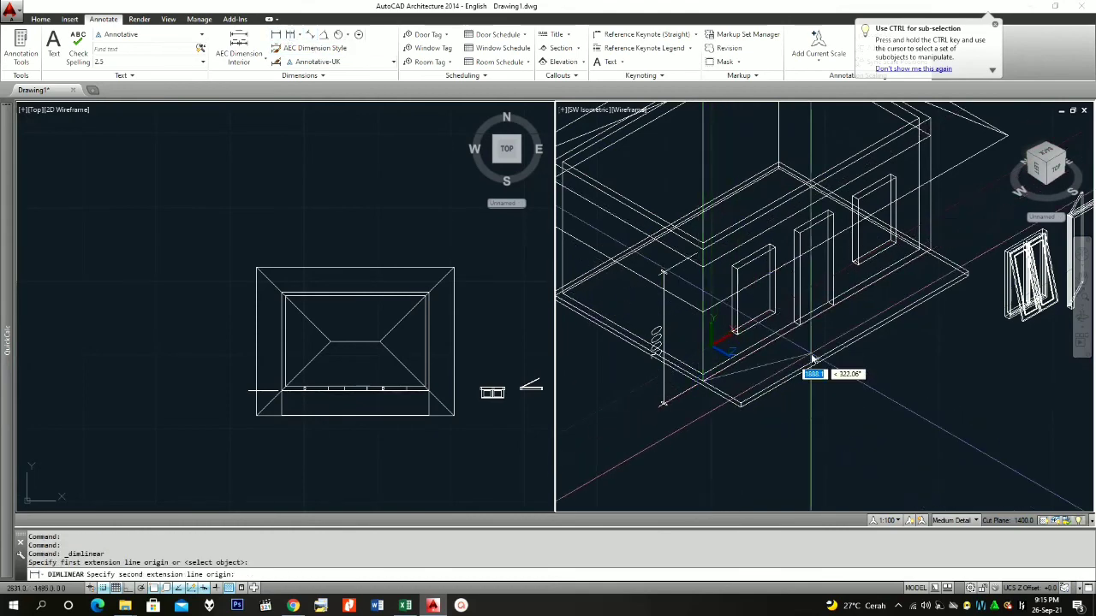
click(931, 254)
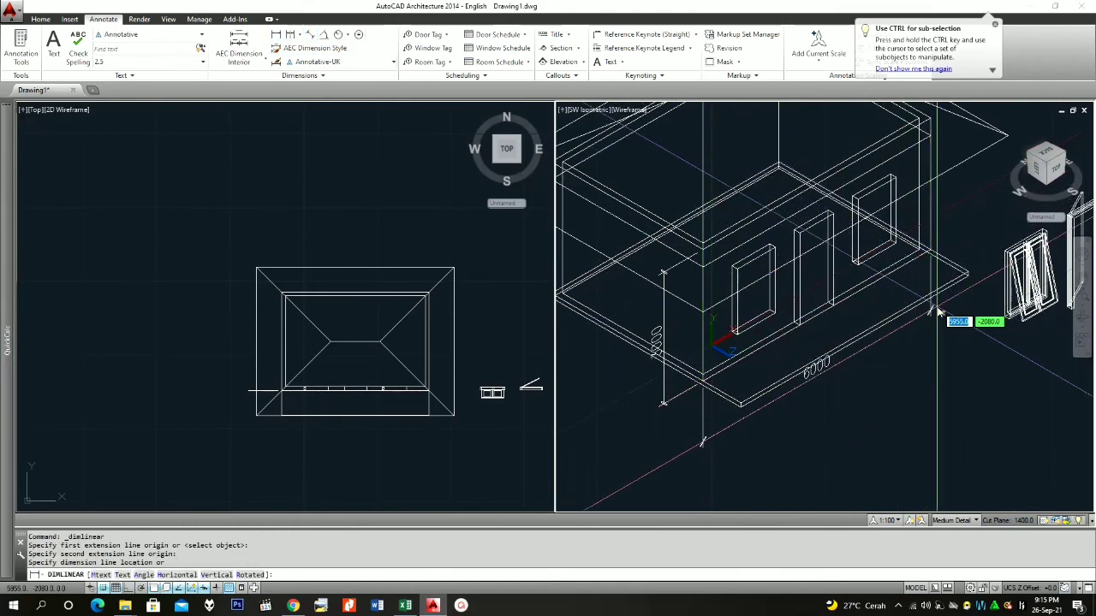
click(813, 394)
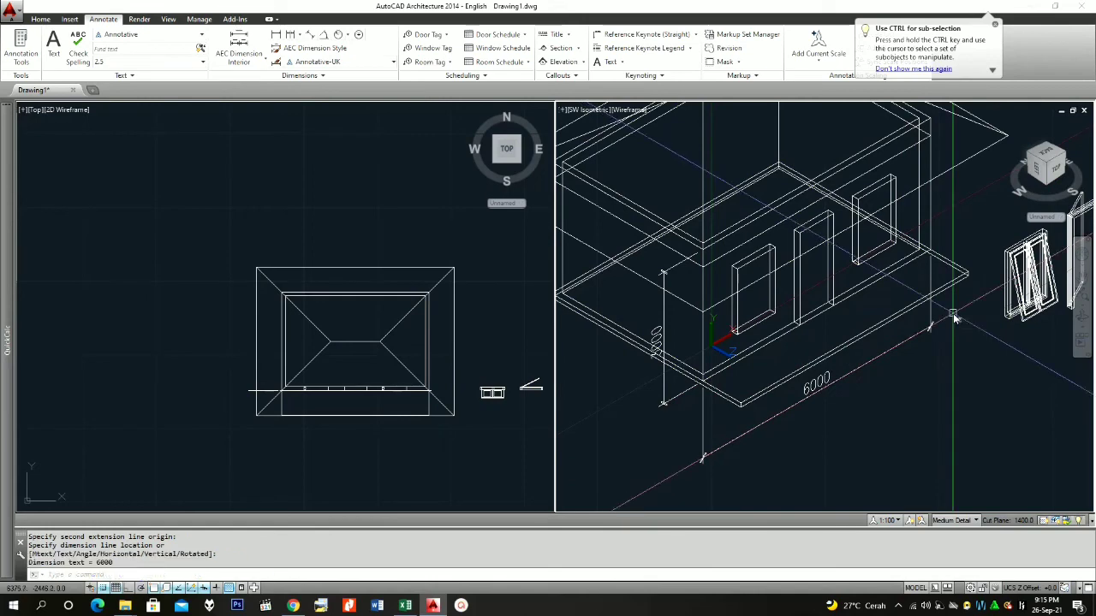
click(824, 368)
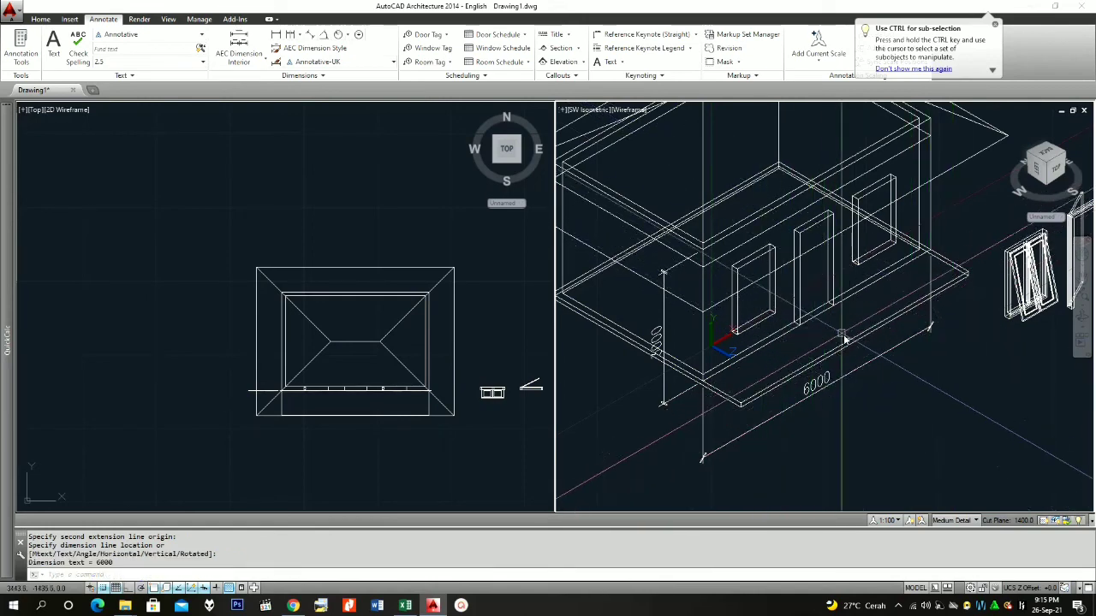
scroll(822, 359, down, 3)
scroll(673, 316, up, 3)
key(Return)
scroll(665, 325, up, 2)
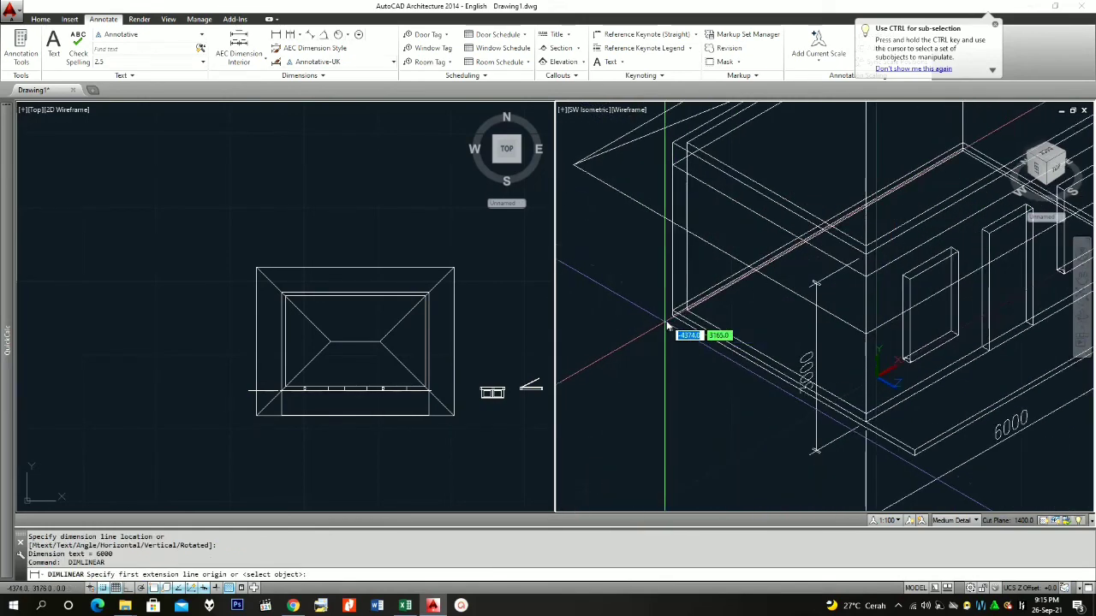
click(673, 314)
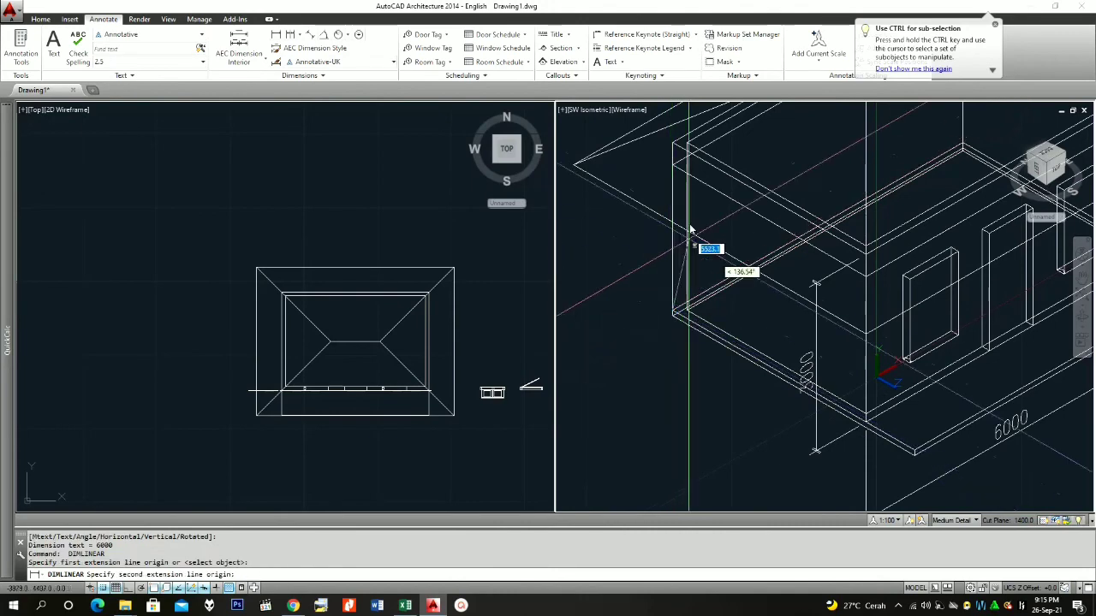
click(673, 158)
scroll(680, 179, down, 3)
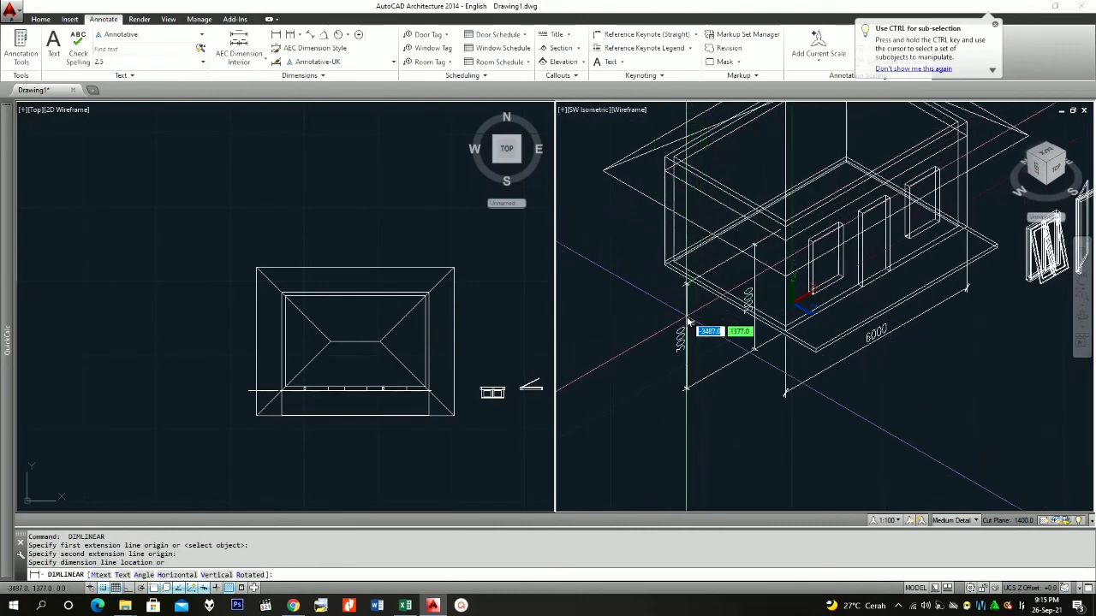
key(Escape)
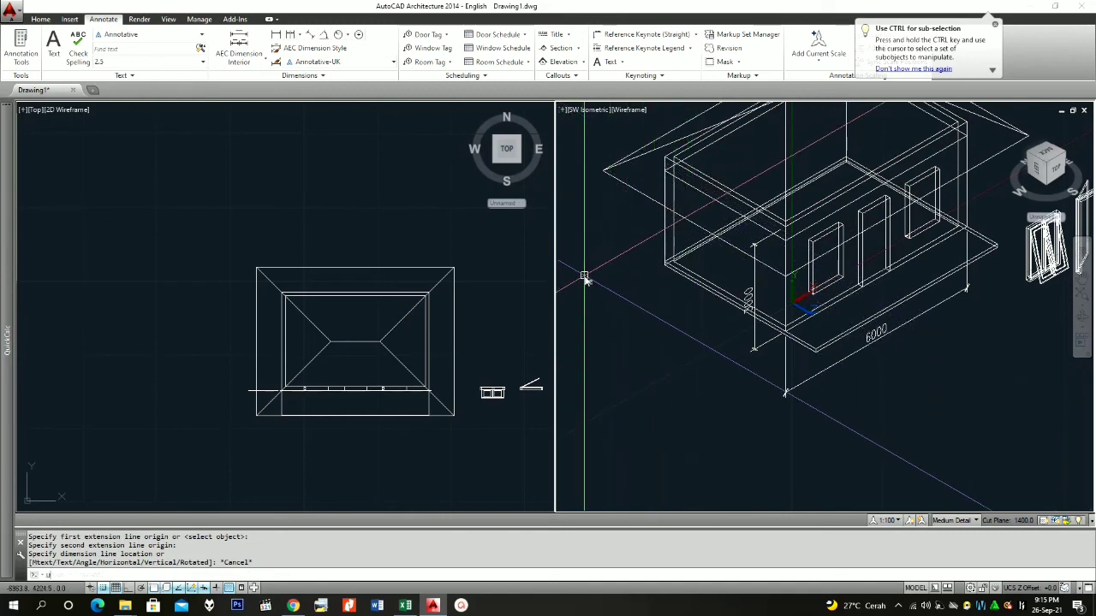
- Align the UCS to the outer face of the windowless side wall using the Face option and accept the orientation
text(ucs)
key(Return)
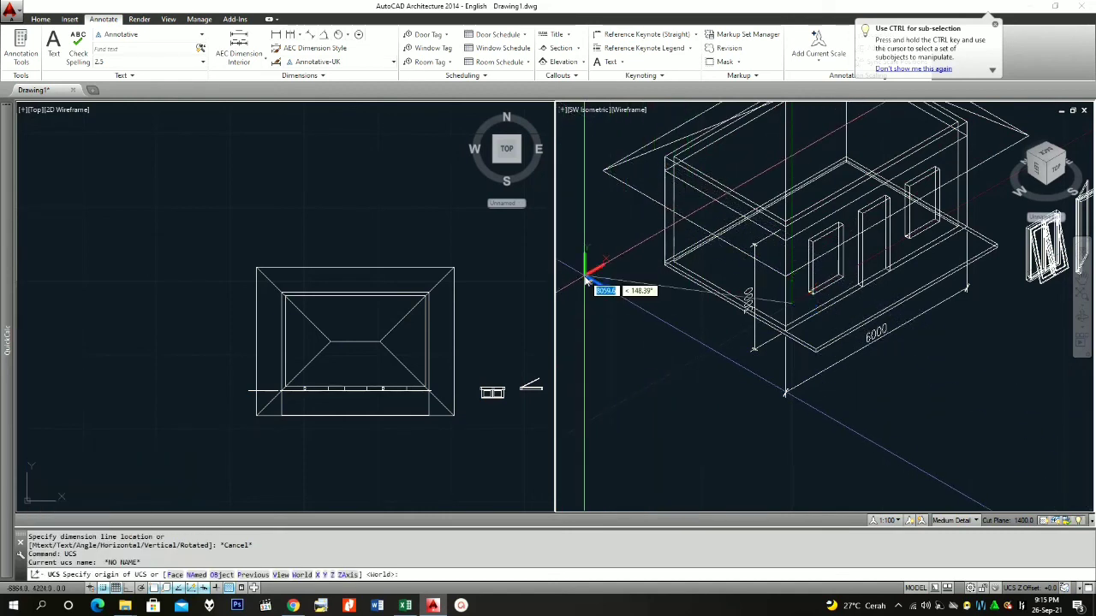
text(f)
key(Return)
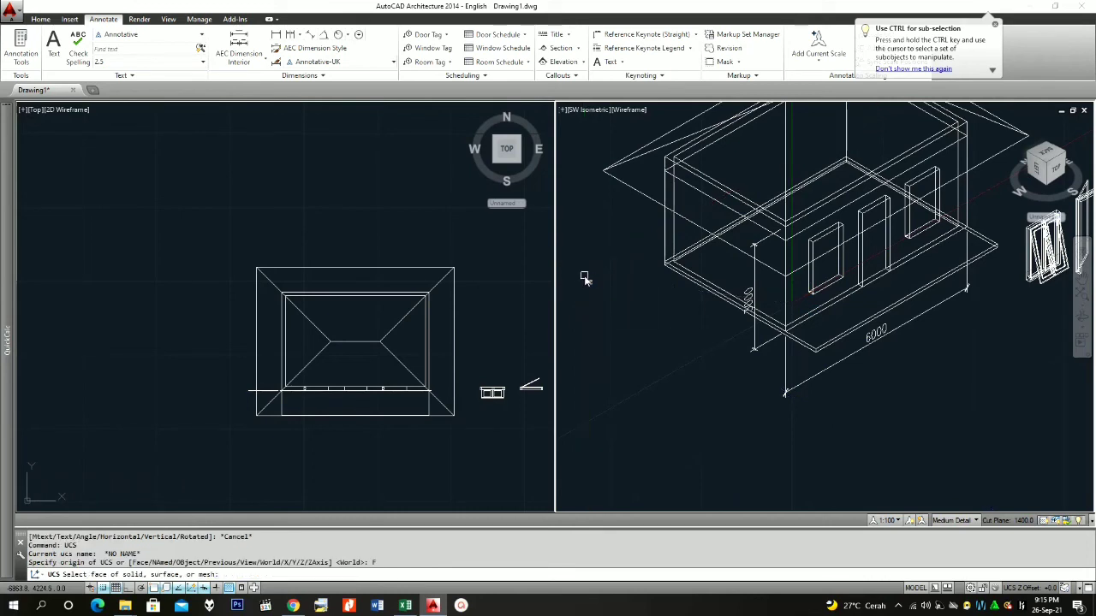
click(697, 267)
key(Return)
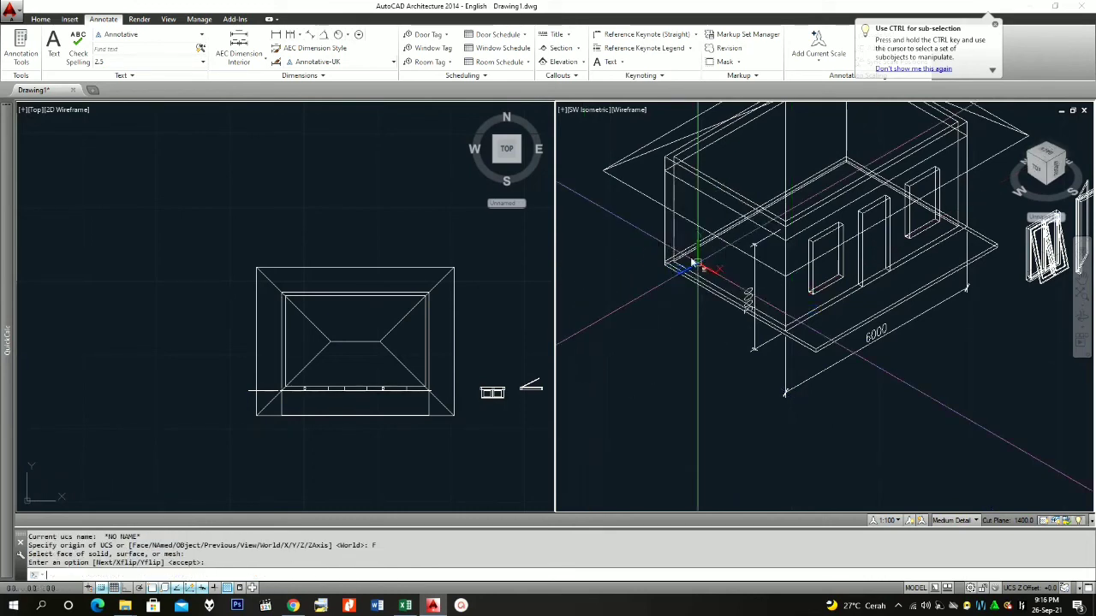
- Add a vertical linear dimension for the side wall's height at its rear corner, placed just outside the wall
click(276, 34)
scroll(667, 258, up, 5)
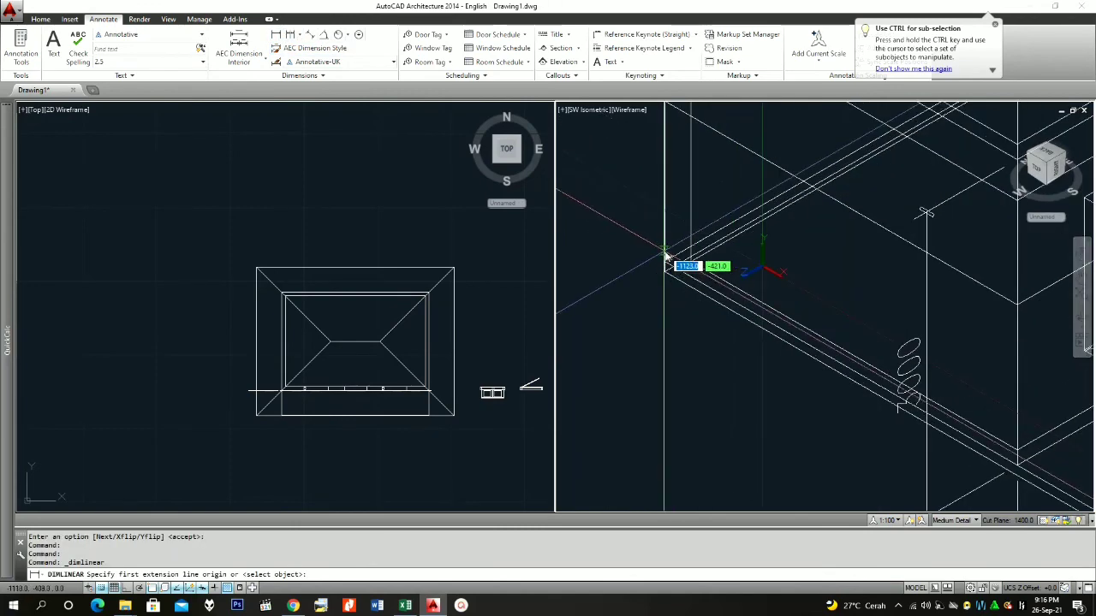
click(668, 255)
scroll(667, 251, down, 5)
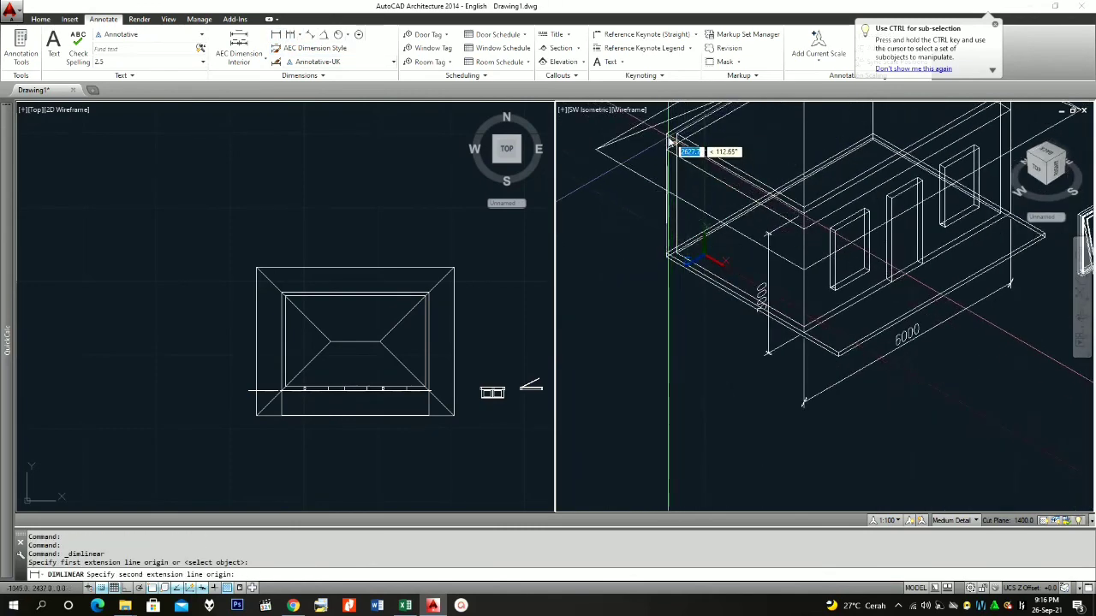
click(670, 136)
click(648, 214)
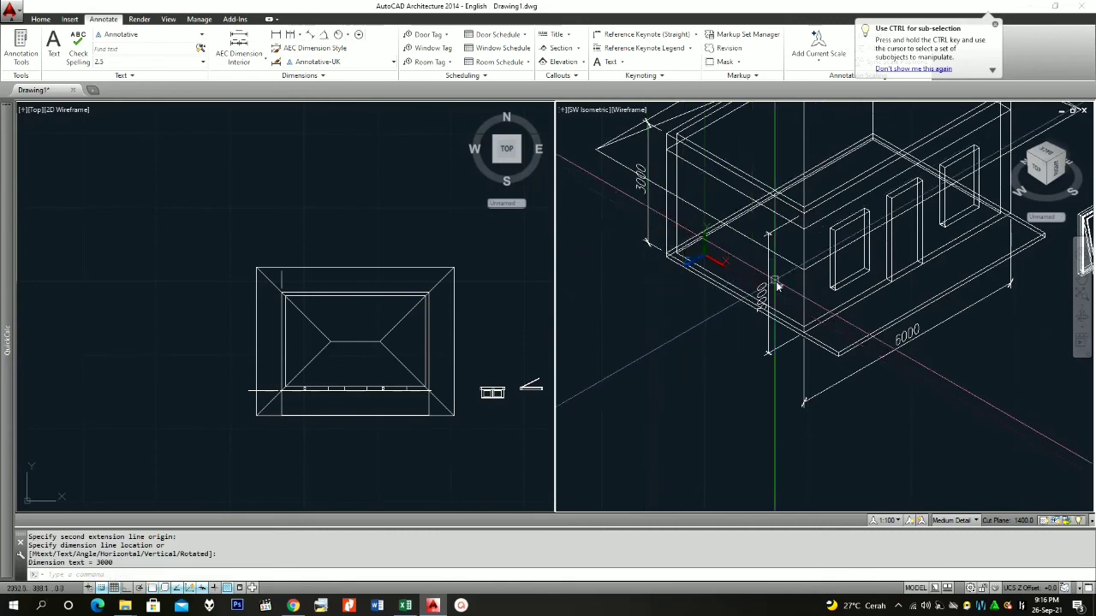
scroll(641, 282, down, 3)
scroll(788, 268, up, 5)
scroll(789, 268, down, 3)
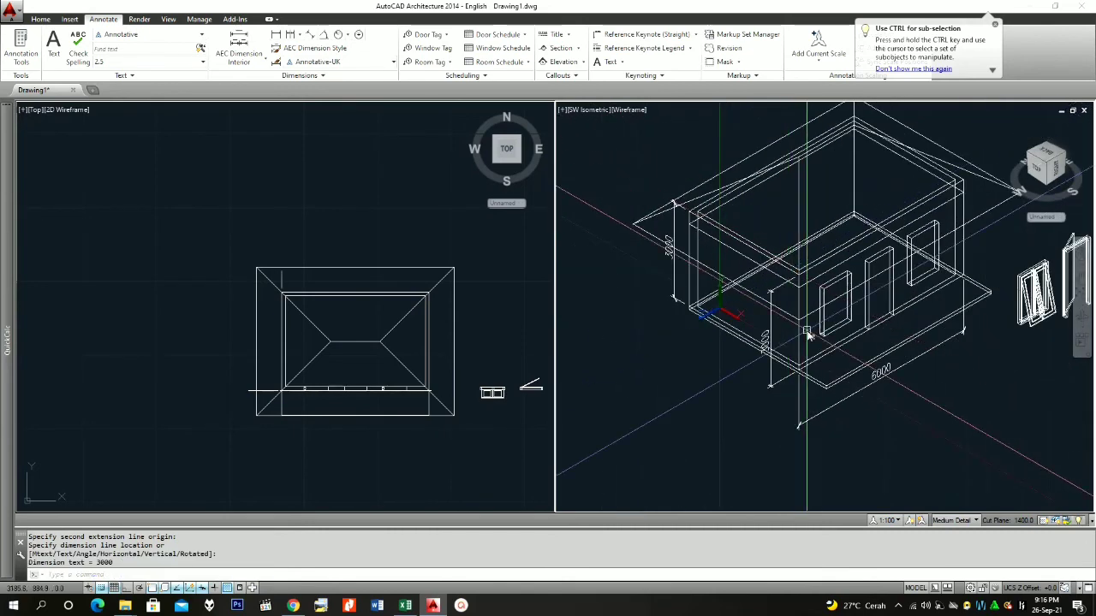
click(779, 211)
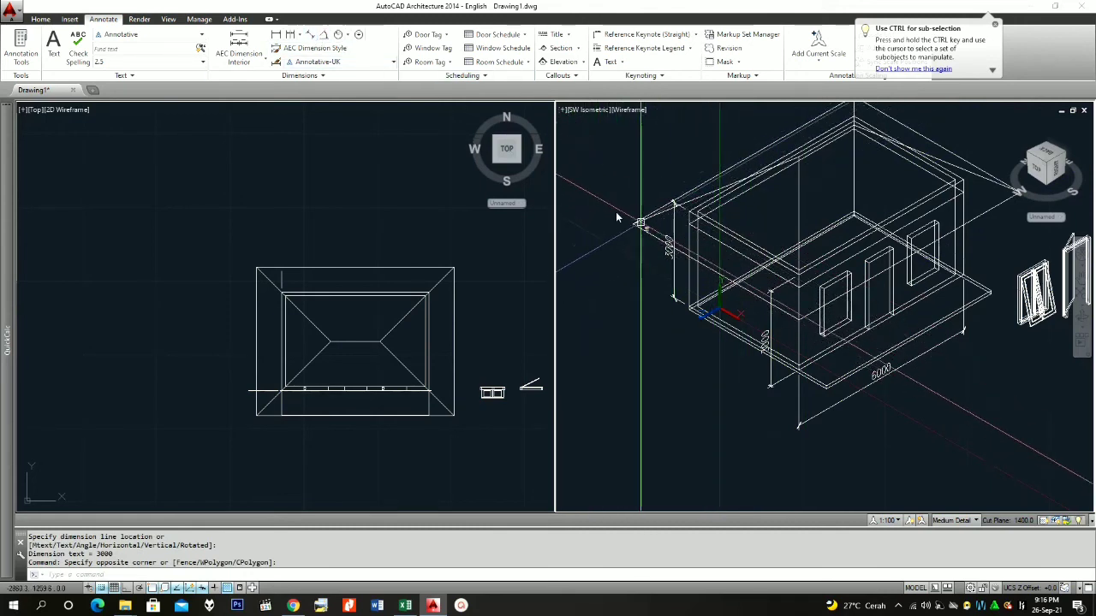
click(275, 35)
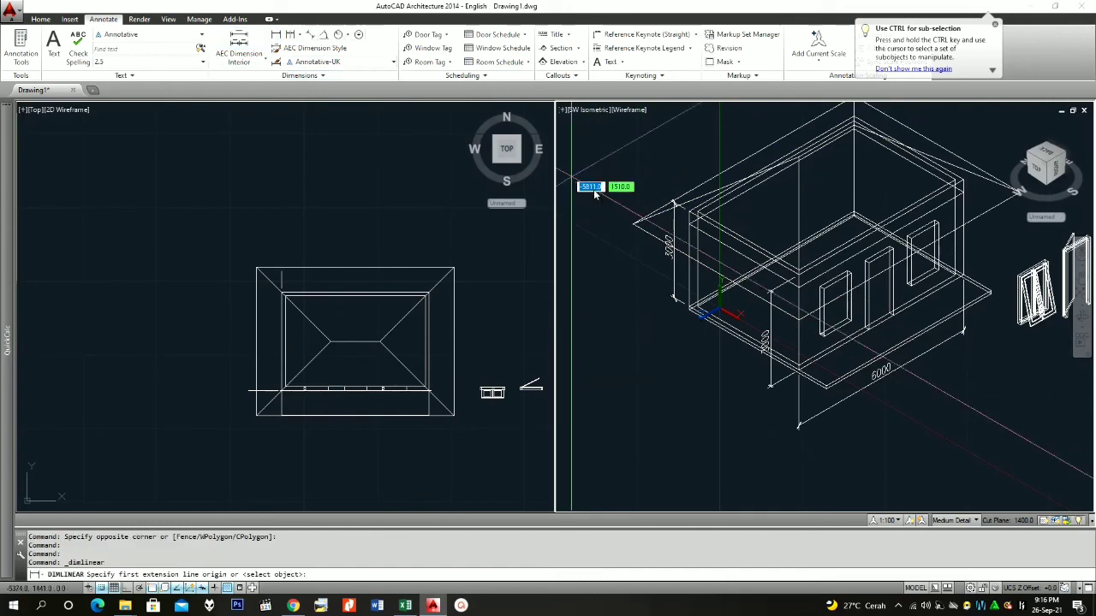
click(636, 225)
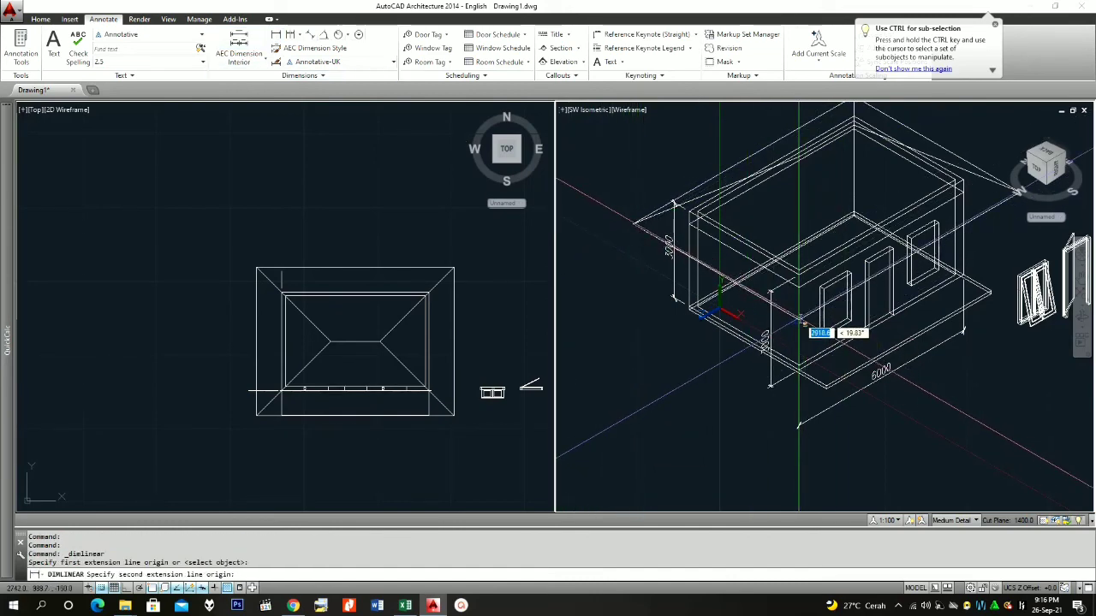
scroll(799, 322, up, 3)
click(802, 325)
scroll(794, 327, down, 4)
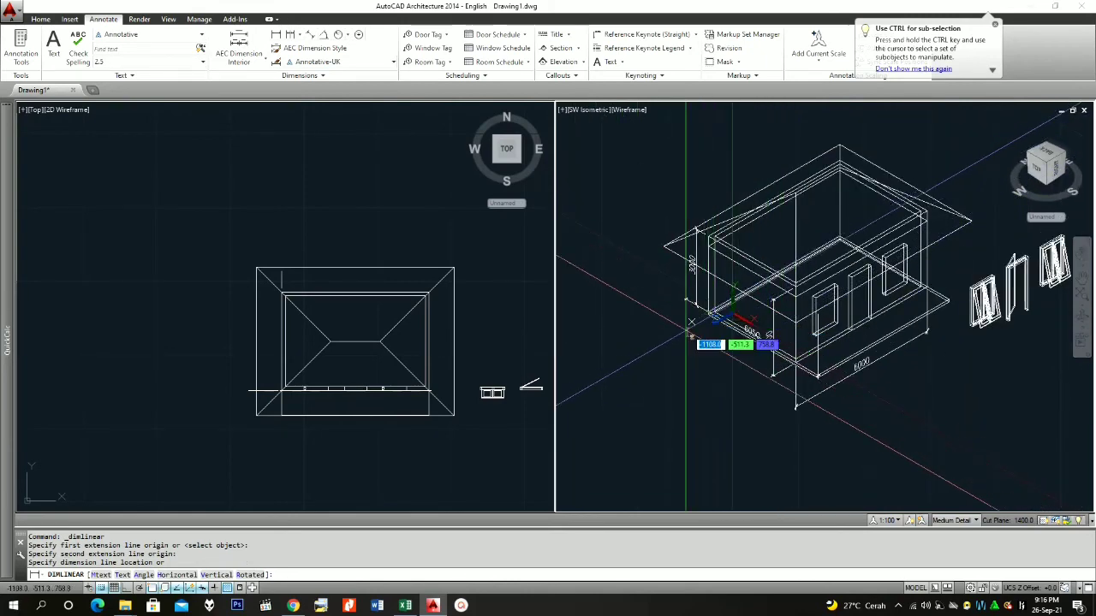
key(Escape)
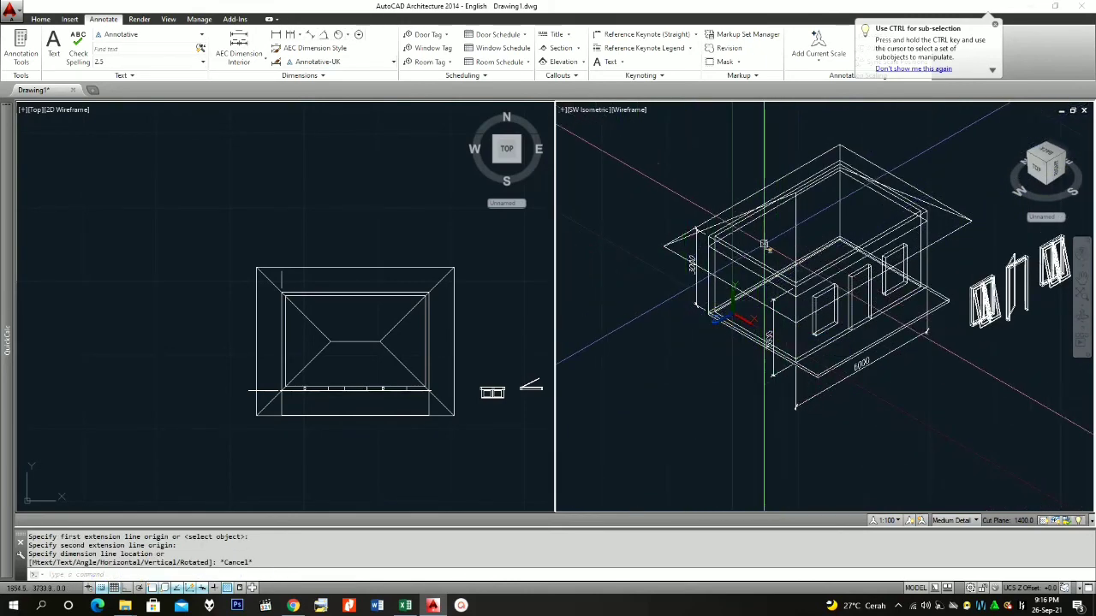
- Align the UCS to the sloping roof face above the side wall using the Face option and accept the orientation
text(ucs)
key(Return)
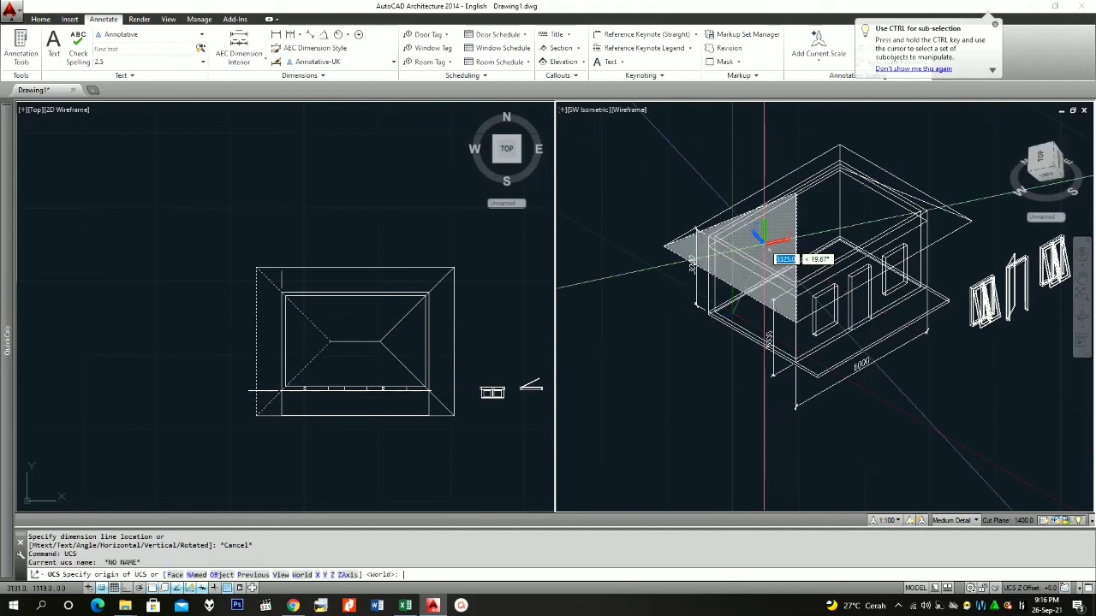
text(f)
key(Return)
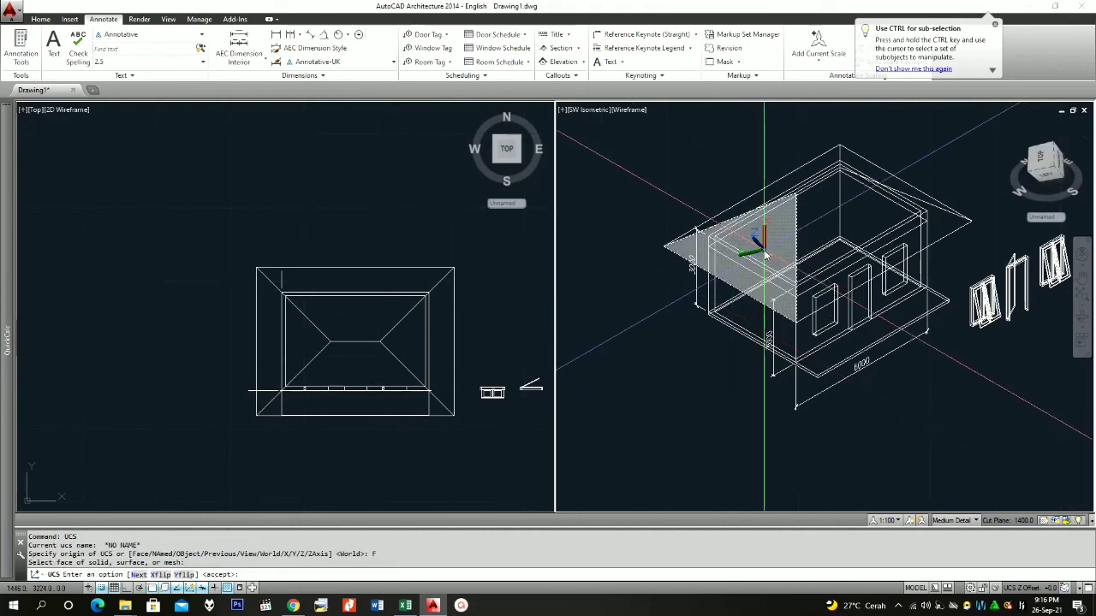
click(764, 250)
key(Return)
click(286, 39)
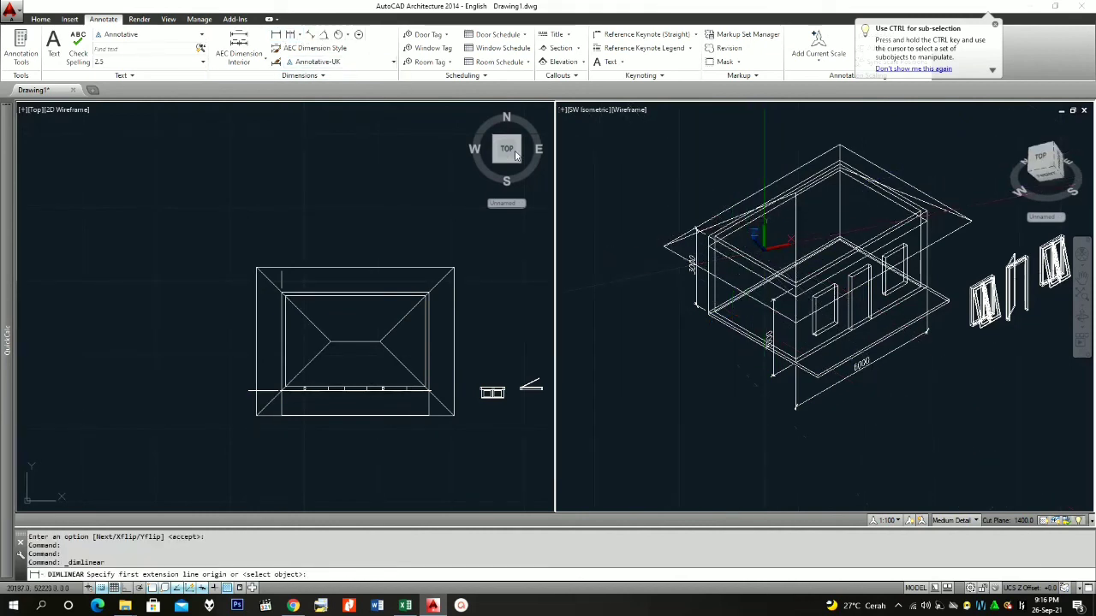
click(665, 247)
scroll(777, 302, up, 2)
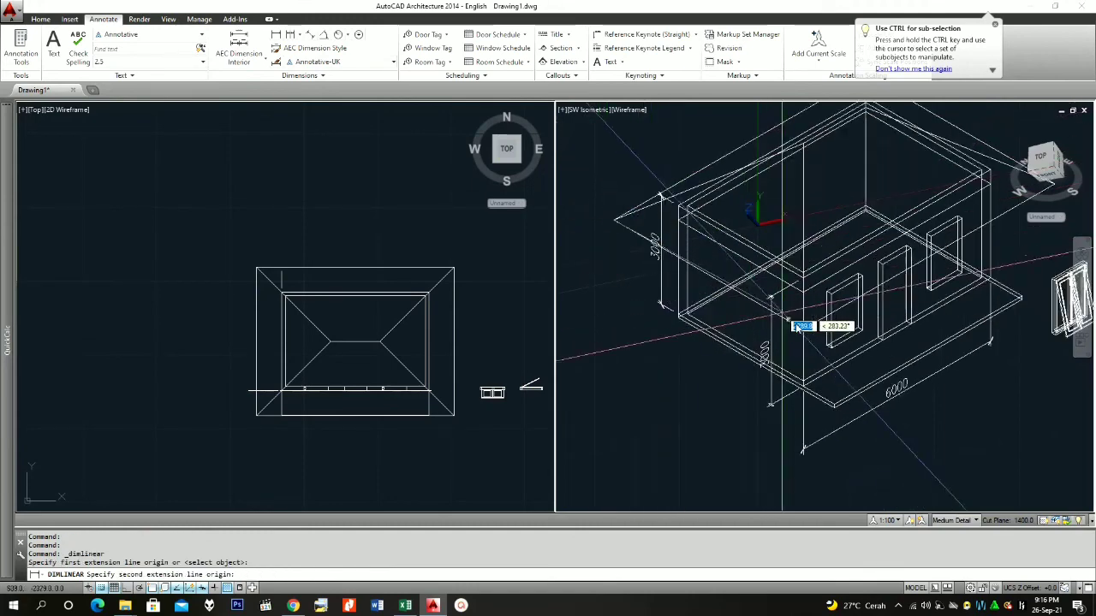
click(801, 336)
key(Escape)
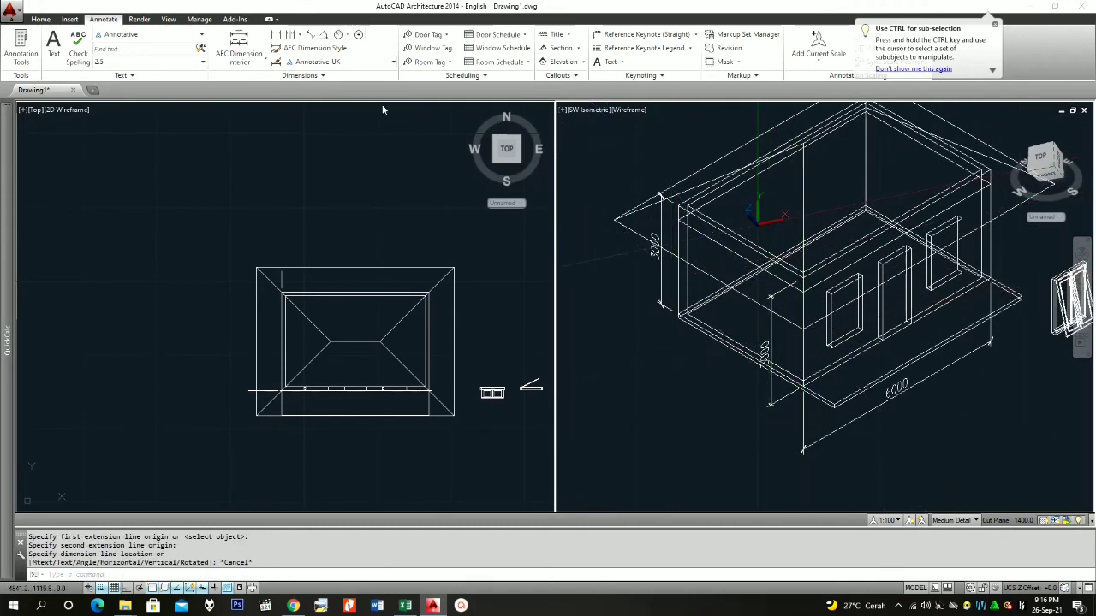
- Add an aligned dimension along the side roof face's eave between its two corners, placed just outside the edge
click(311, 36)
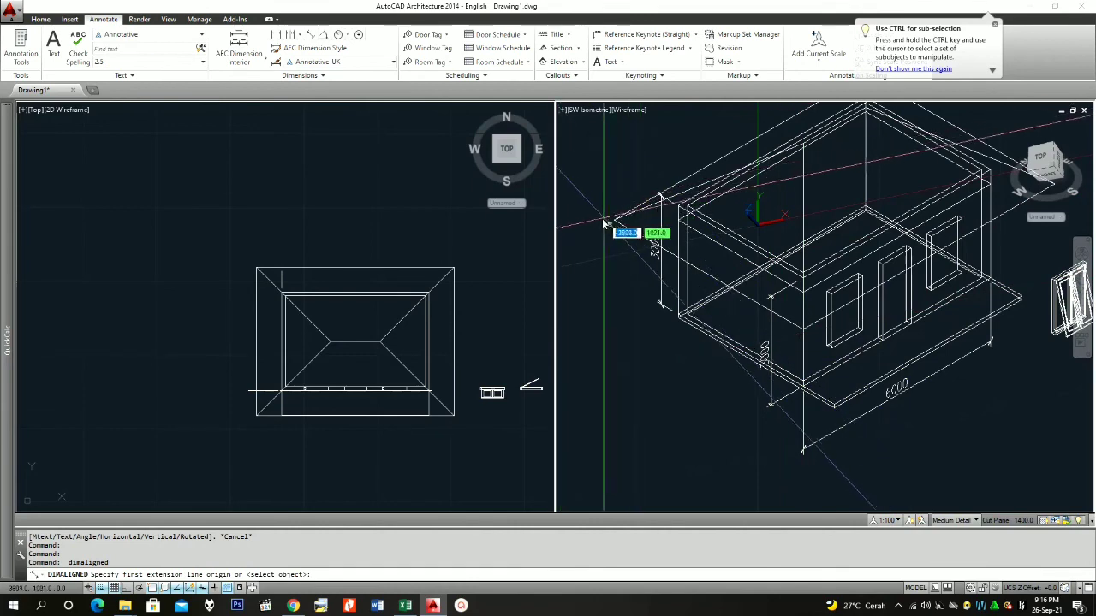
click(614, 220)
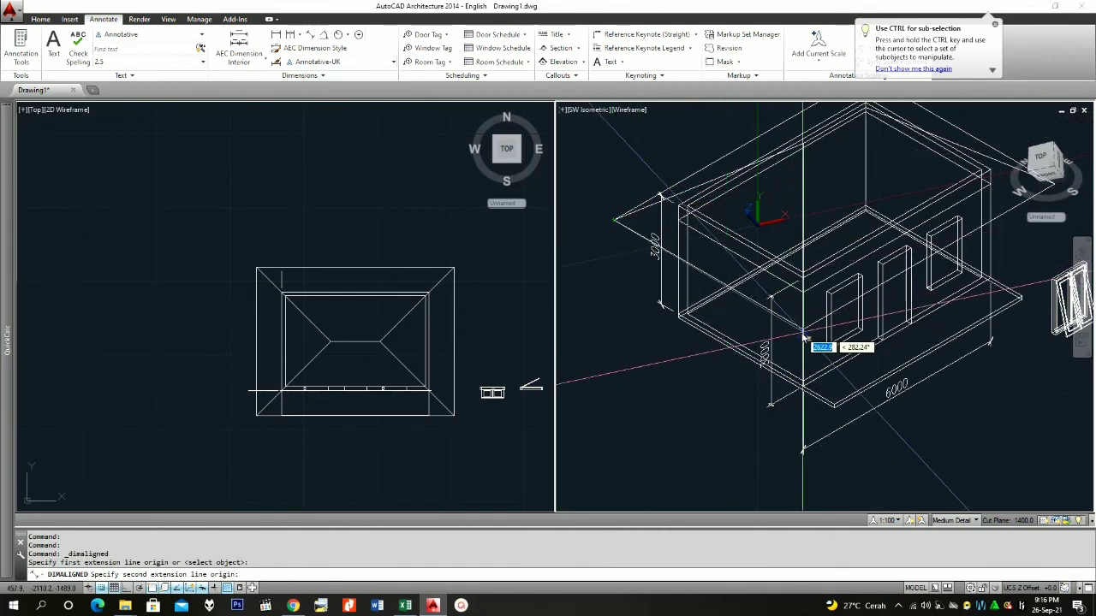
scroll(809, 332, up, 3)
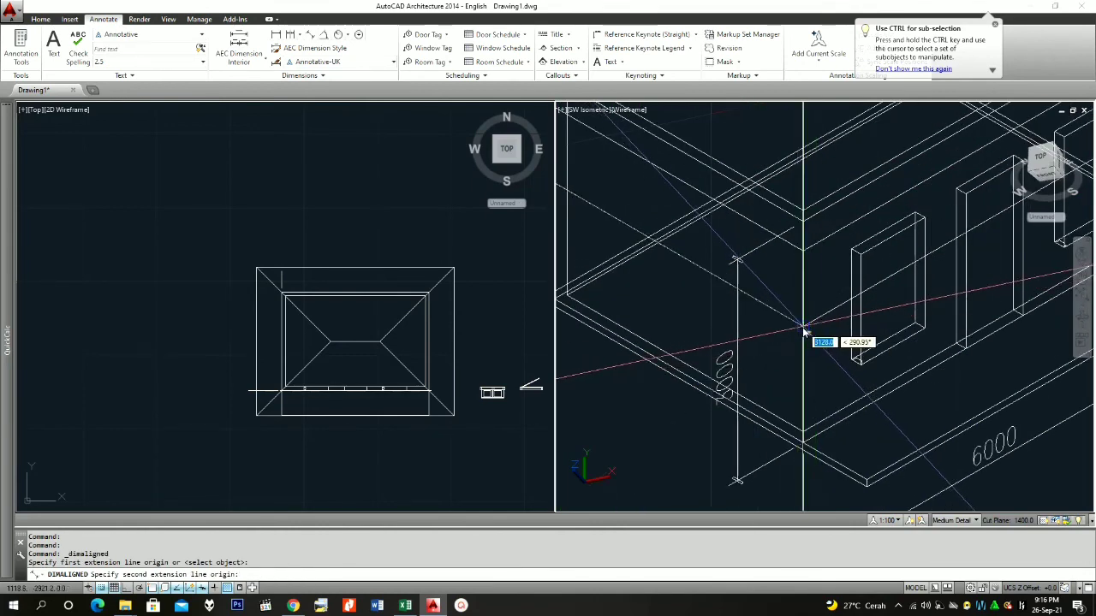
click(809, 332)
scroll(801, 325, down, 5)
scroll(719, 312, up, 2)
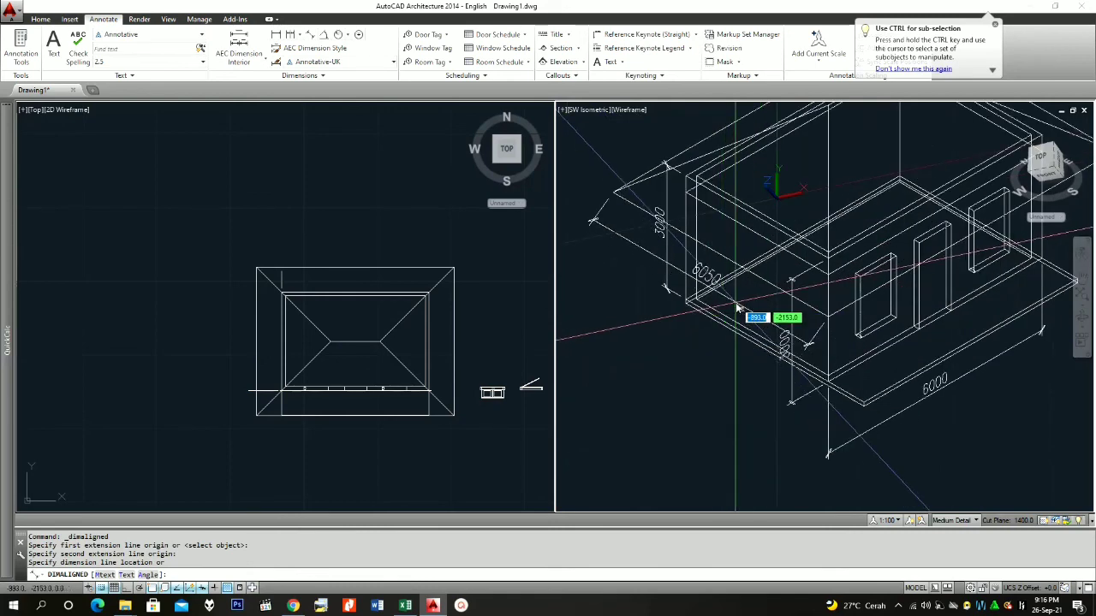
click(746, 312)
scroll(920, 347, up, 1)
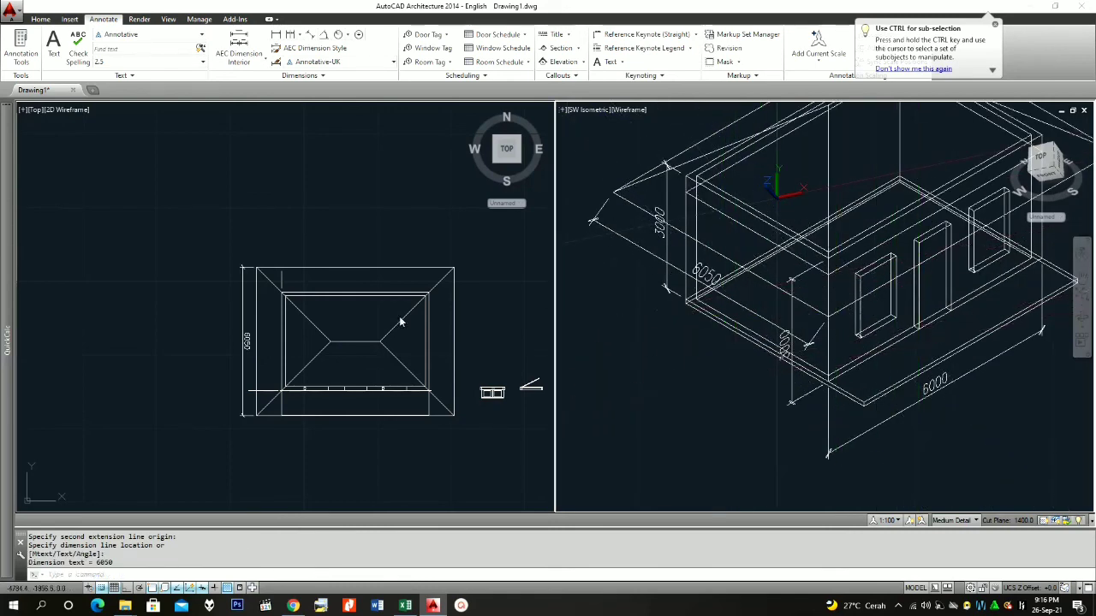
- Reset the UCS in the isometric view to the World coordinate system
scroll(225, 310, up, 4)
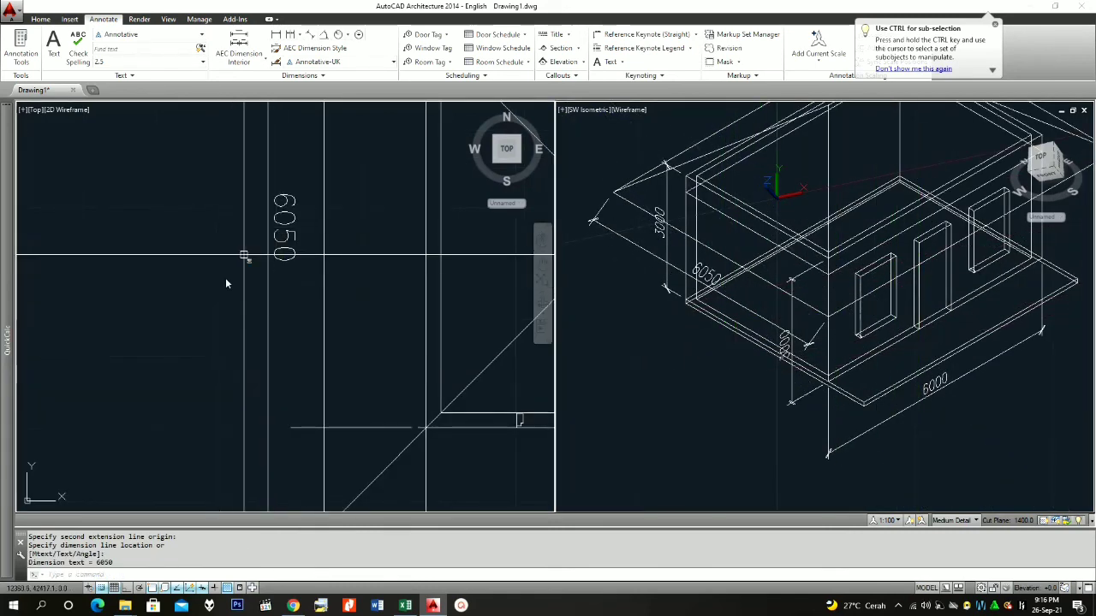
scroll(279, 256, down, 3)
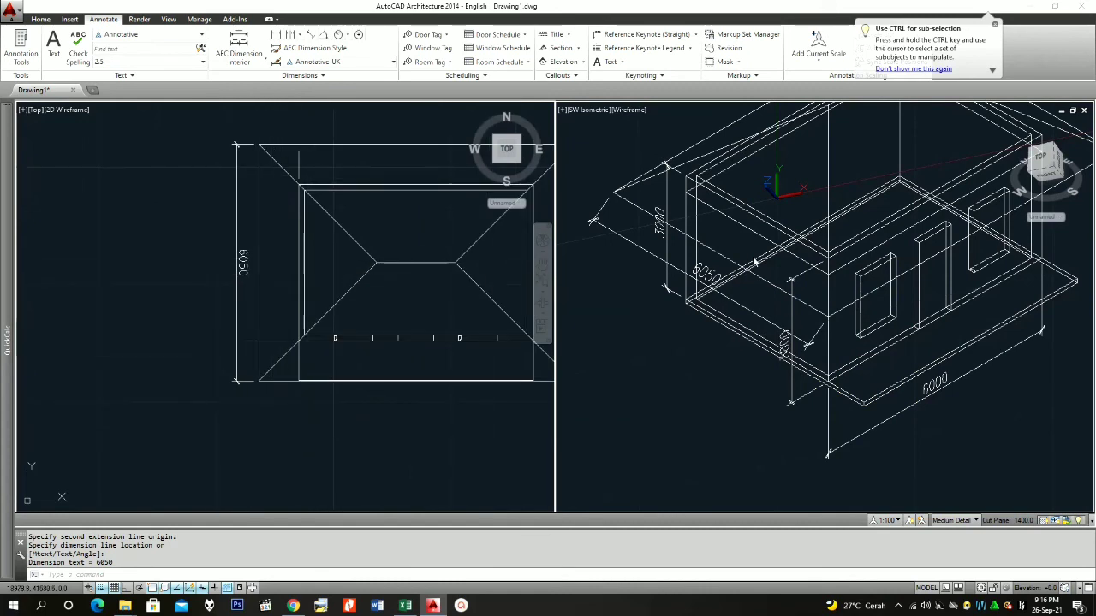
scroll(754, 263, down, 4)
scroll(830, 249, up, 2)
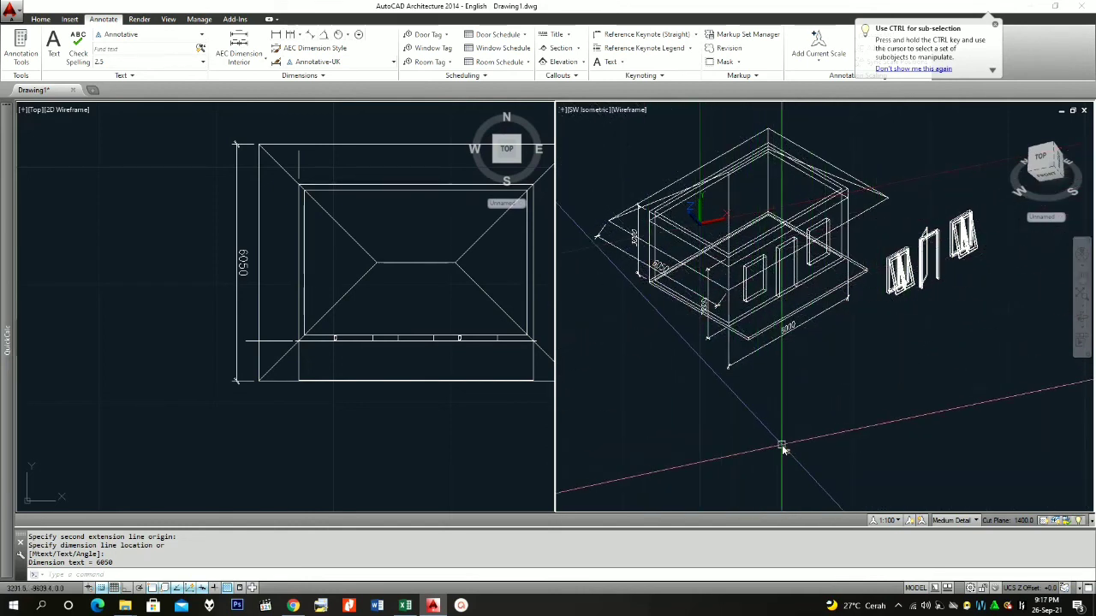
text(ucs)
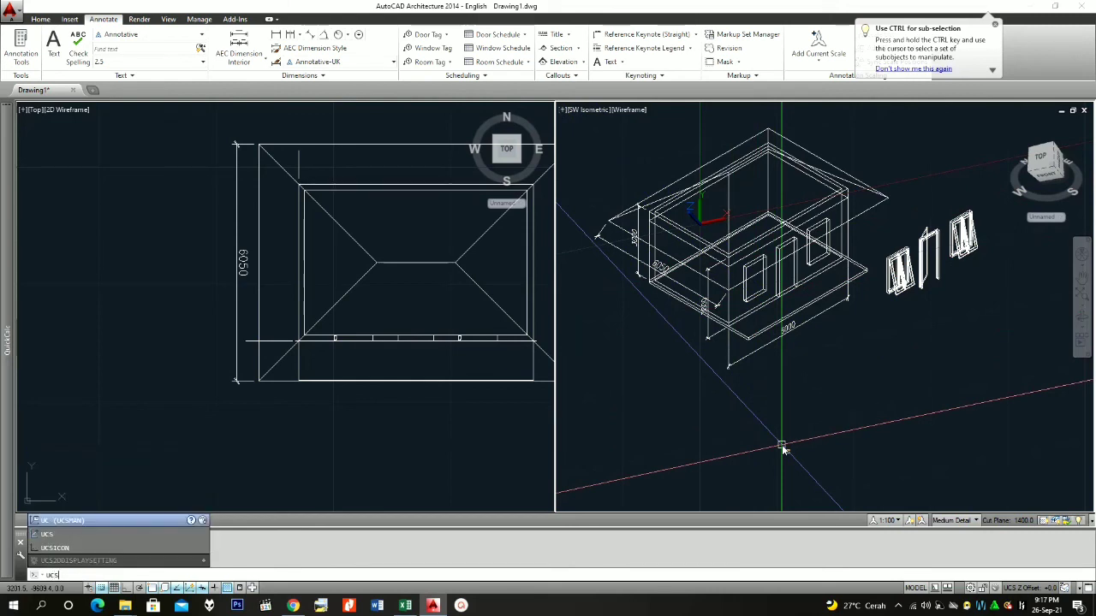
key(Return)
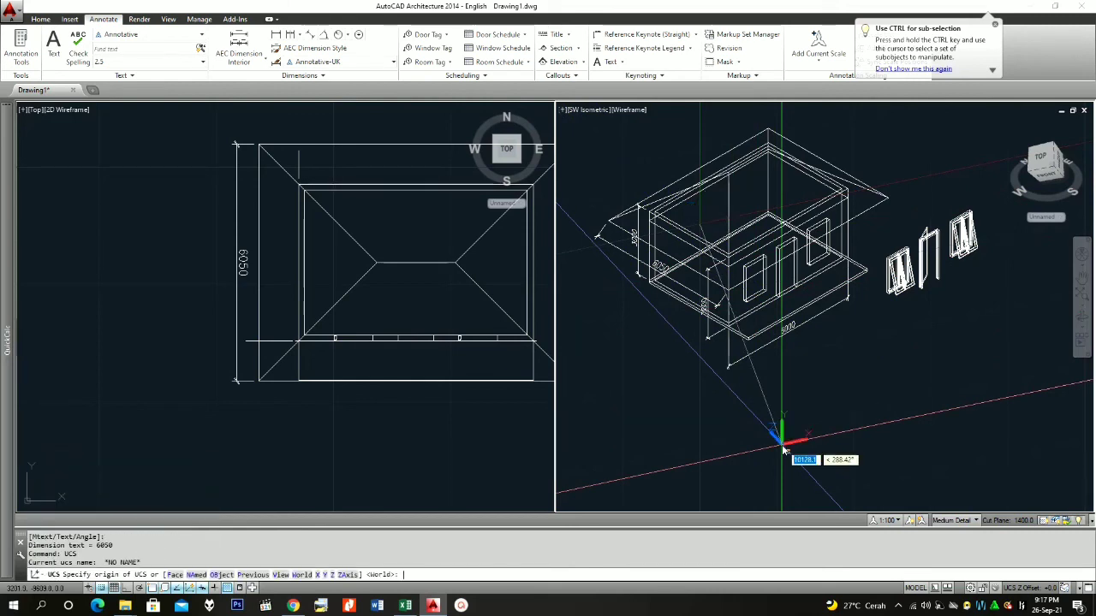
text(w)
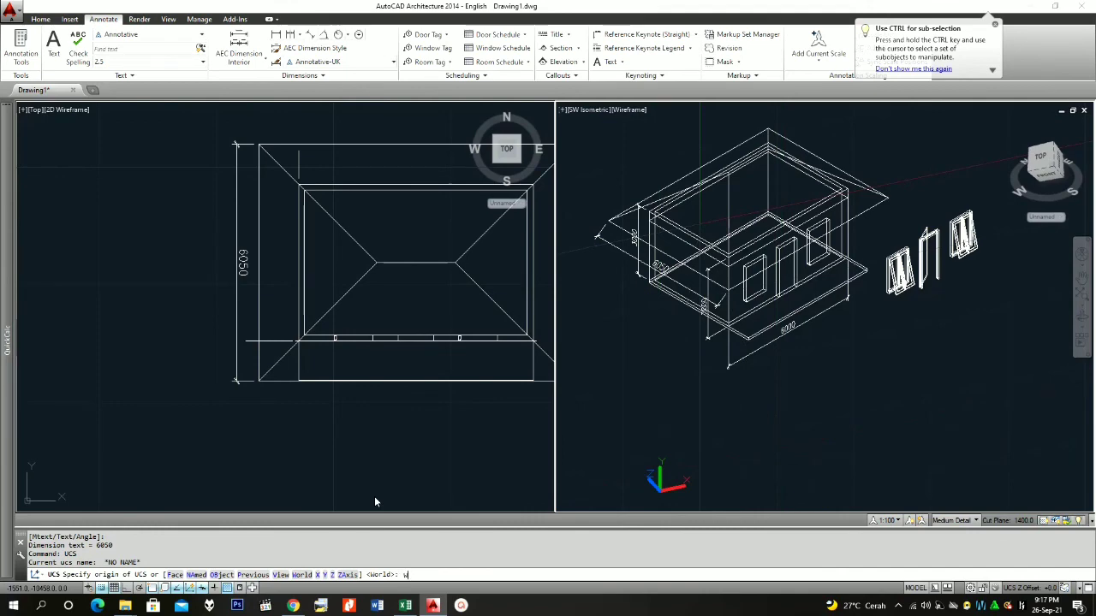
key(Return)
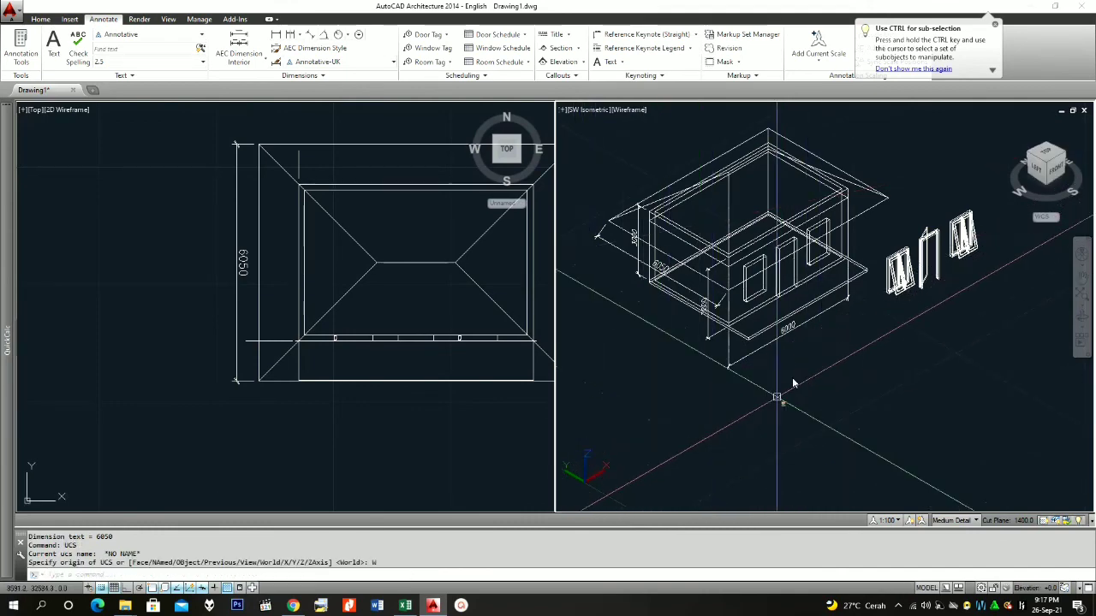
scroll(796, 385, down, 2)
scroll(780, 284, up, 3)
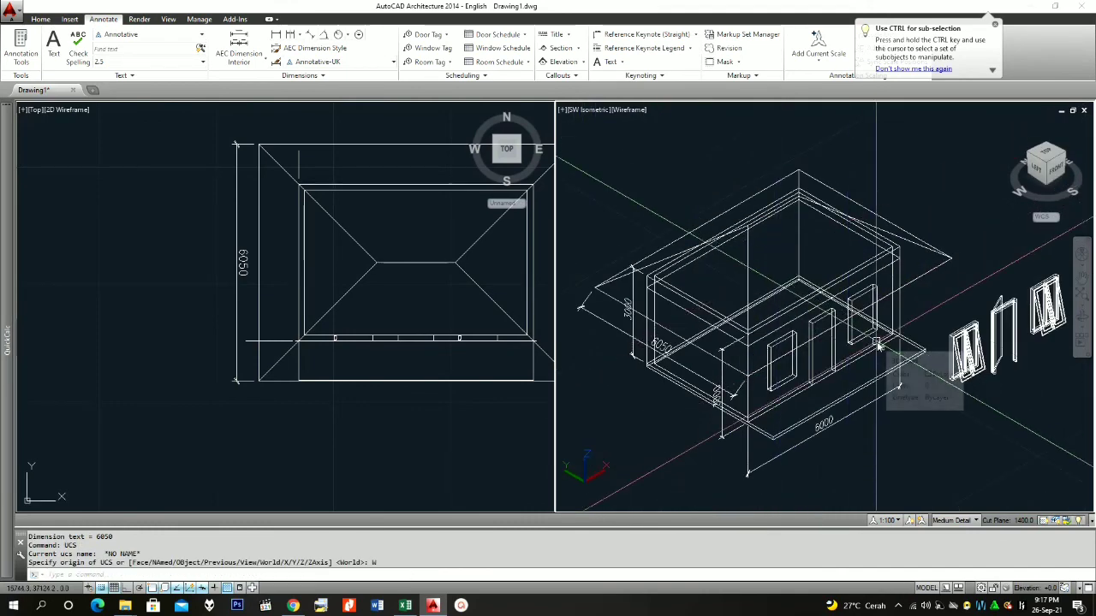
scroll(877, 345, down, 2)
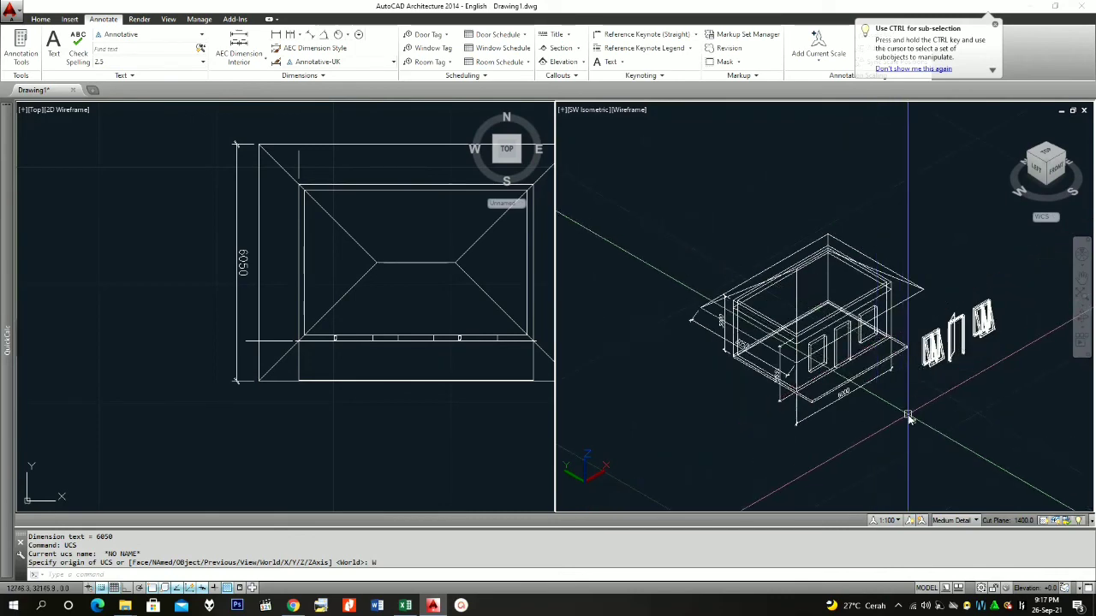
click(345, 457)
scroll(223, 376, down, 3)
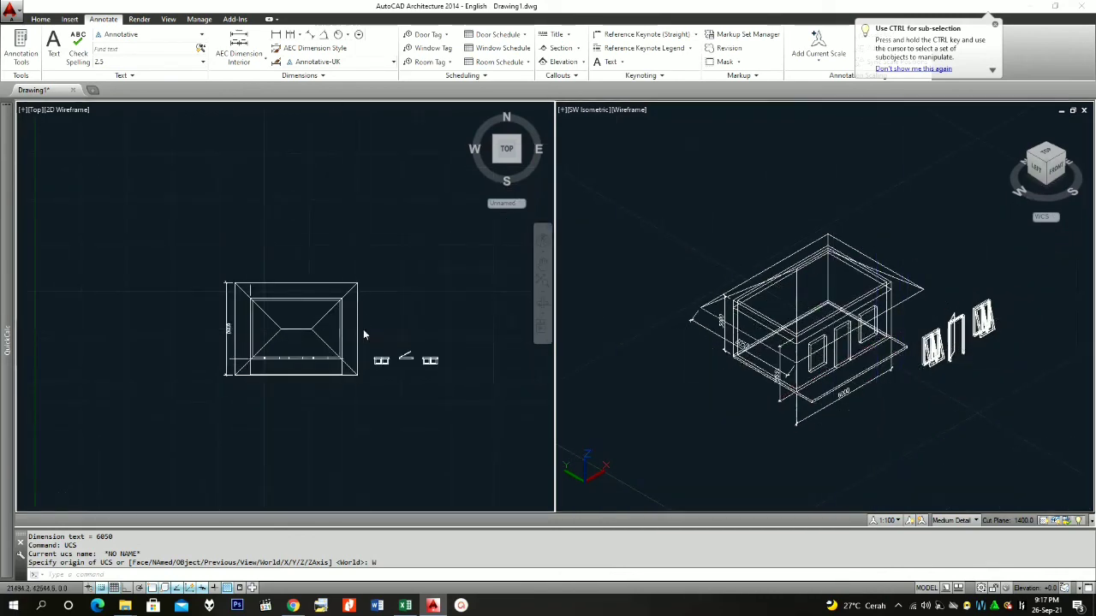
scroll(363, 330, up, 2)
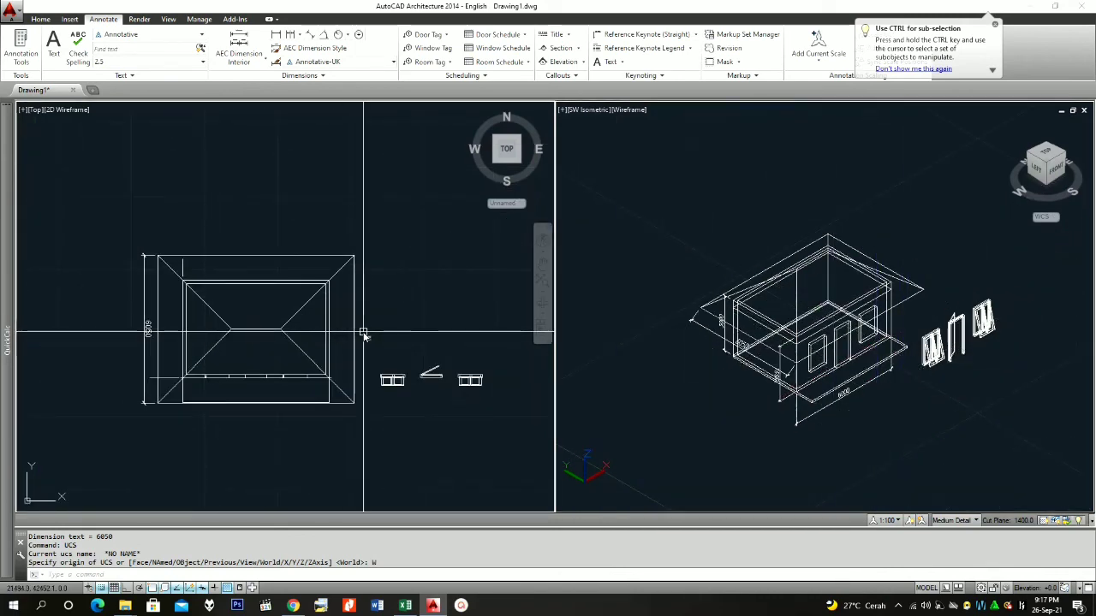